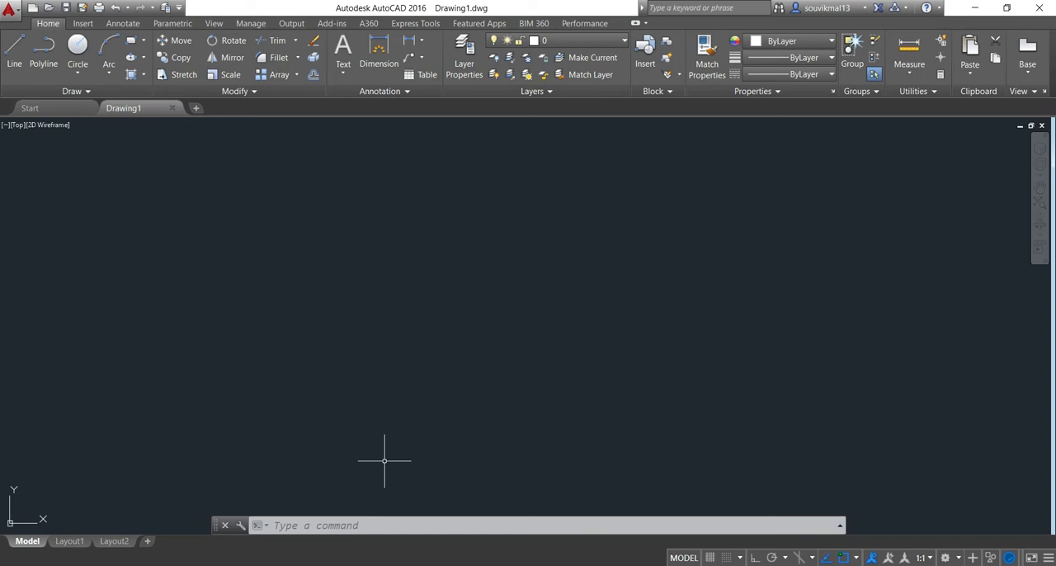
Review the available length formats in the drawing units settings, keeping the Engineering type
{"action": "type", "text": "u"}
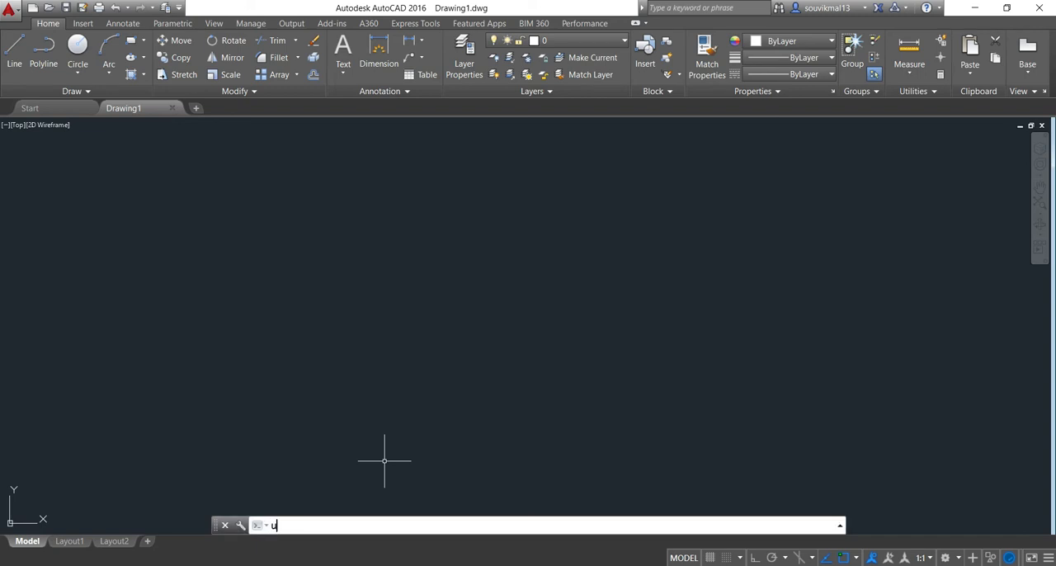
{"action": "type", "text": "nits"}
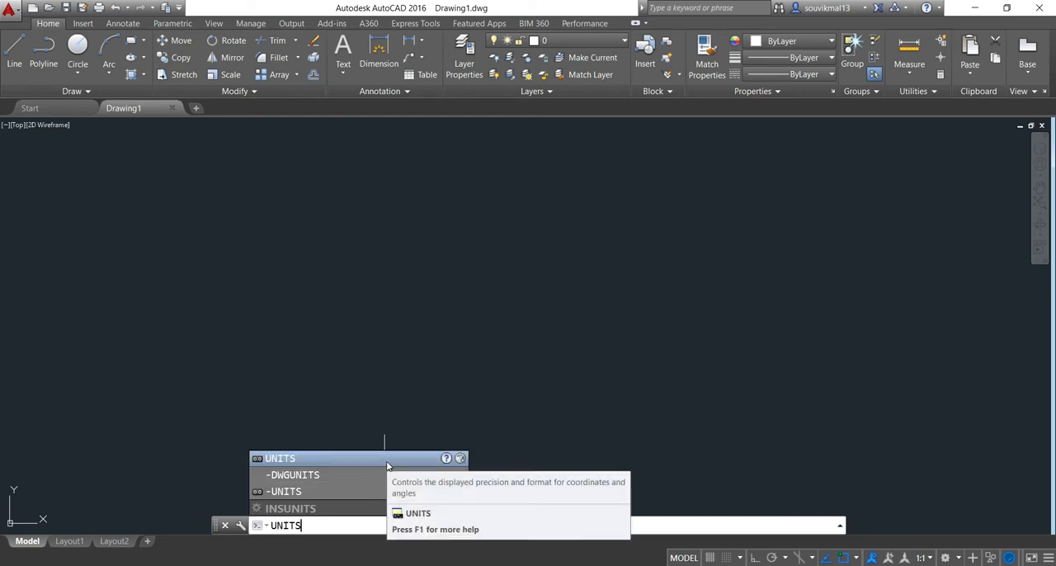
{"action": "key", "text": "Return"}
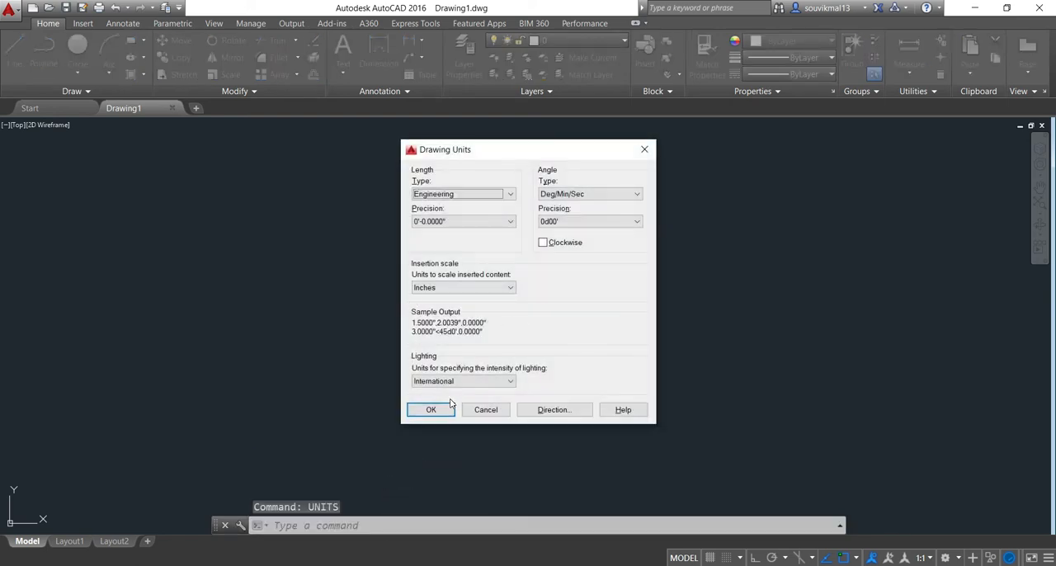
{"action": "left_click", "coordinate": [509, 194]}
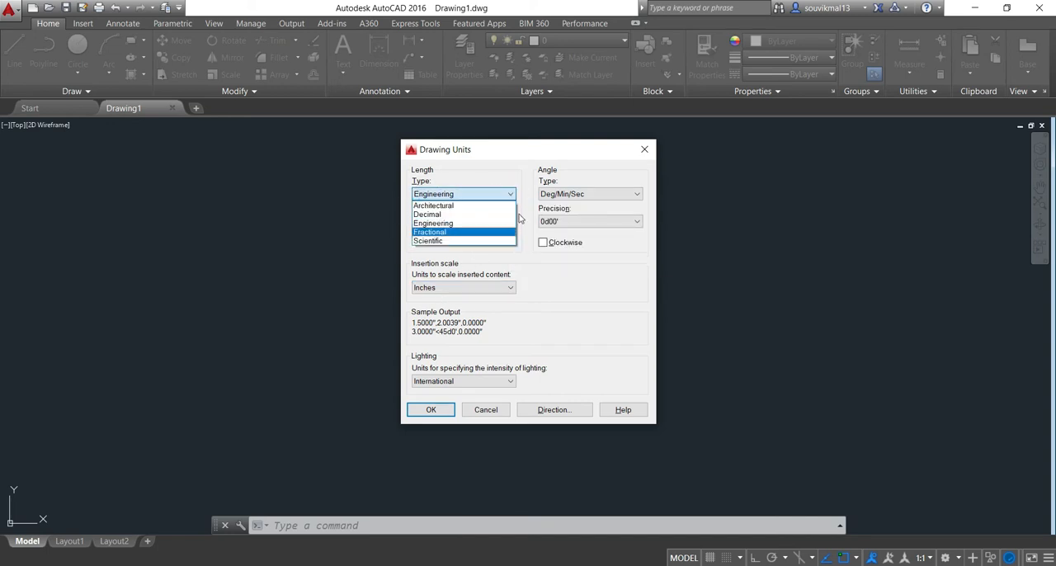
{"action": "left_click", "coordinate": [508, 193]}
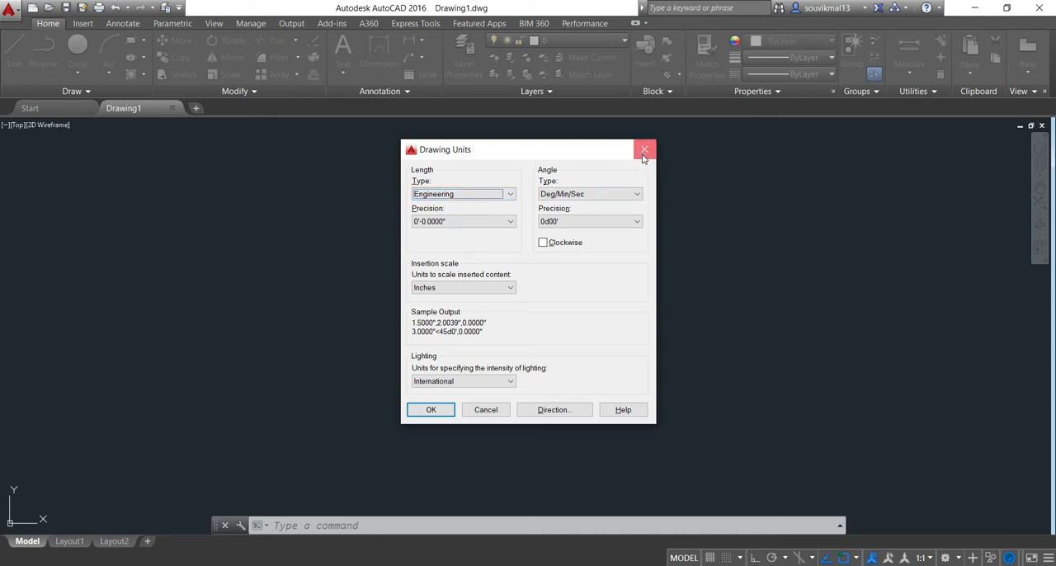
{"action": "left_click", "coordinate": [644, 150]}
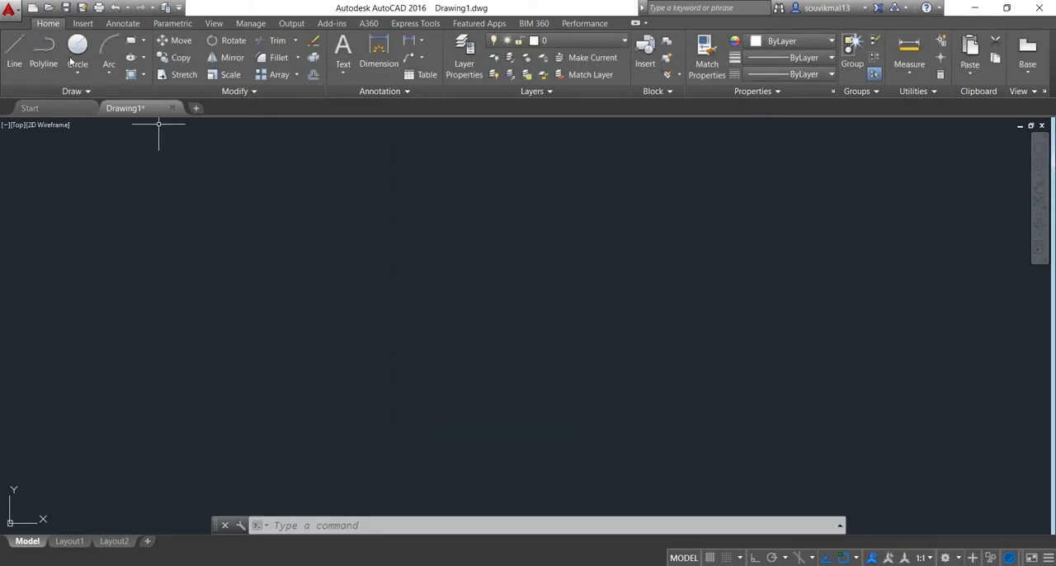
Draw a horizontal line 29'4" long to the right with Ortho on, as the plan's upper outer wall edge
{"action": "left_click", "coordinate": [19, 47]}
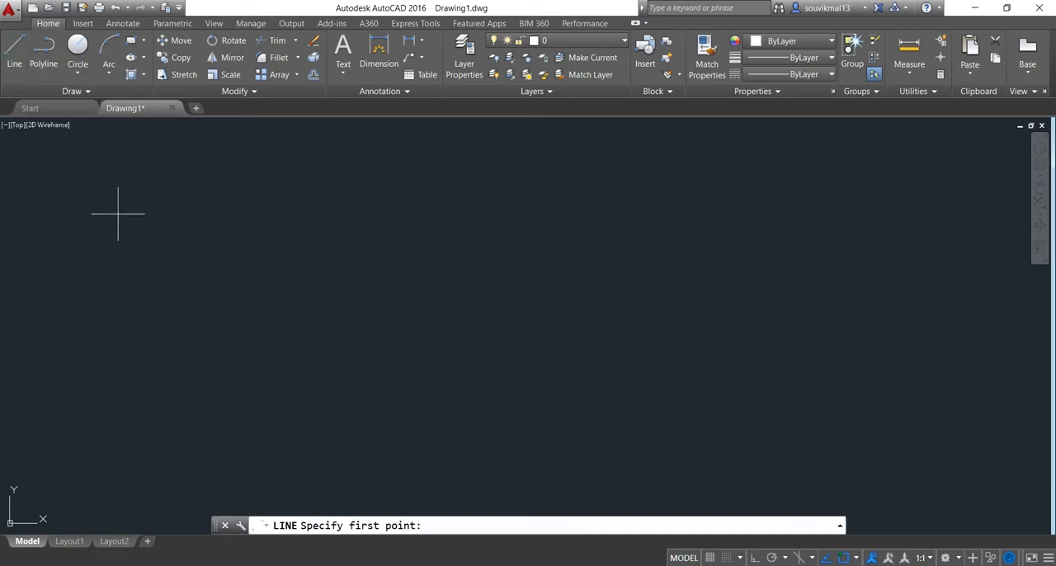
{"action": "left_click", "coordinate": [175, 206]}
{"action": "key", "text": "F8"}
{"action": "scroll", "coordinate": [203, 206], "scroll_direction": "down", "scroll_amount": 2}
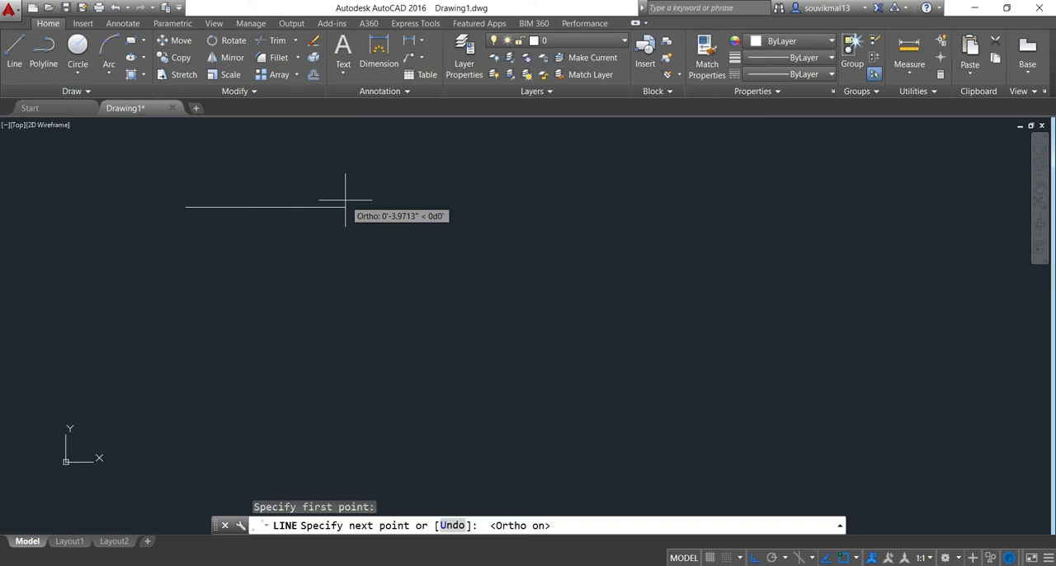
{"action": "type", "text": "29'4\""}
{"action": "key", "text": "Return"}
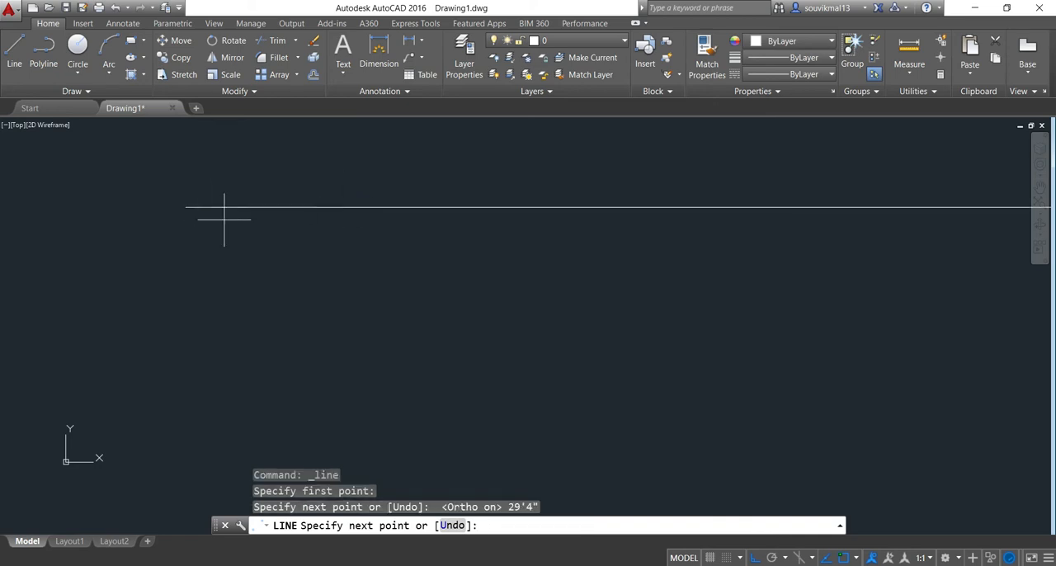
{"action": "scroll", "coordinate": [247, 214], "scroll_direction": "down", "scroll_amount": 3}
{"action": "key", "text": "Return"}
{"action": "scroll", "coordinate": [381, 197], "scroll_direction": "down", "scroll_amount": 8}
{"action": "scroll", "coordinate": [410, 199], "scroll_direction": "up", "scroll_amount": 2}
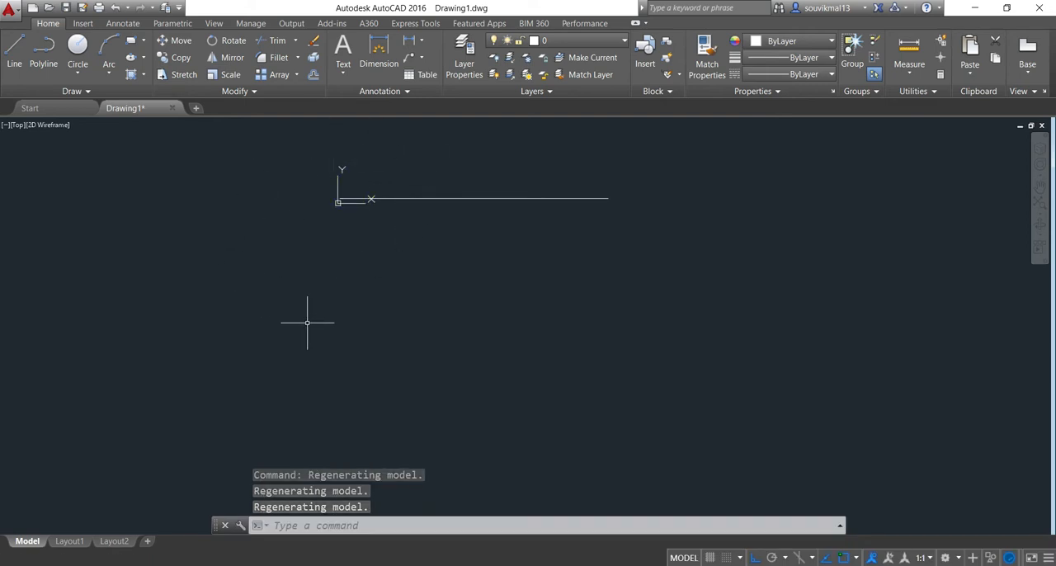
Move the UCS origin to a point well below and to the left of the horizontal line
{"action": "type", "text": "UCS"}
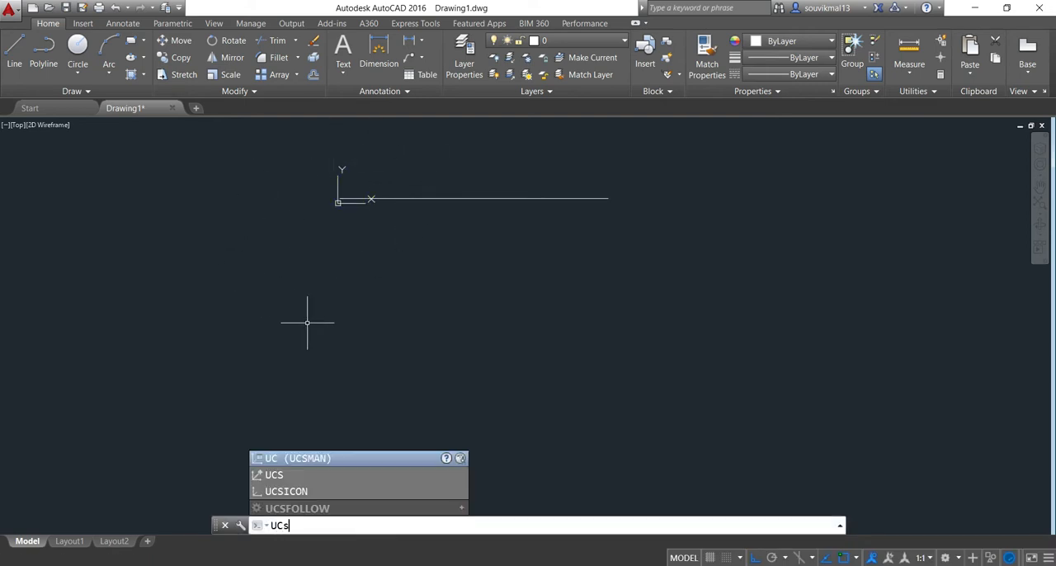
{"action": "key", "text": "Return"}
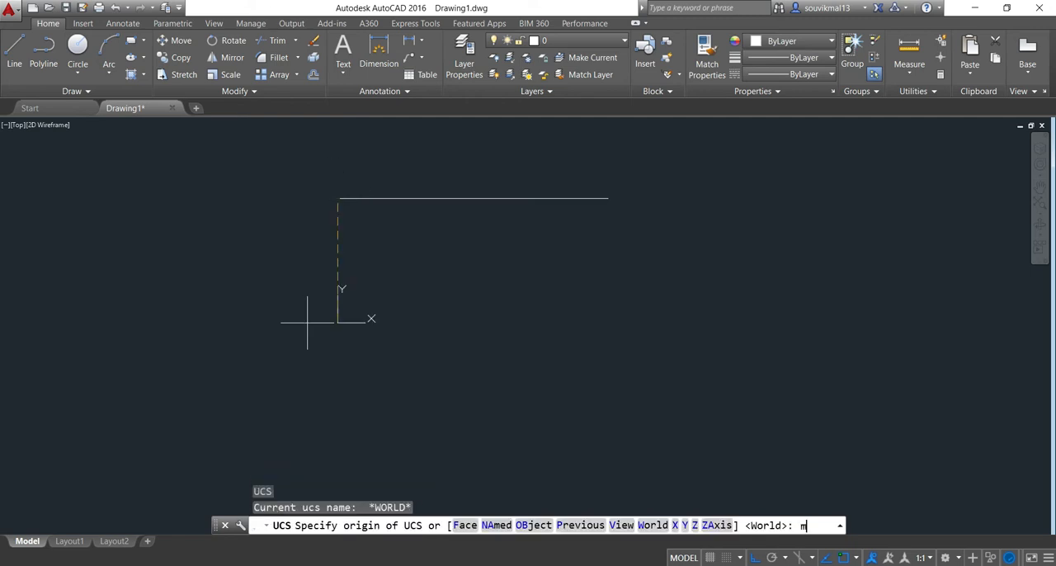
{"action": "type", "text": "m"}
{"action": "key", "text": "Return"}
{"action": "left_click", "coordinate": [20, 512]}
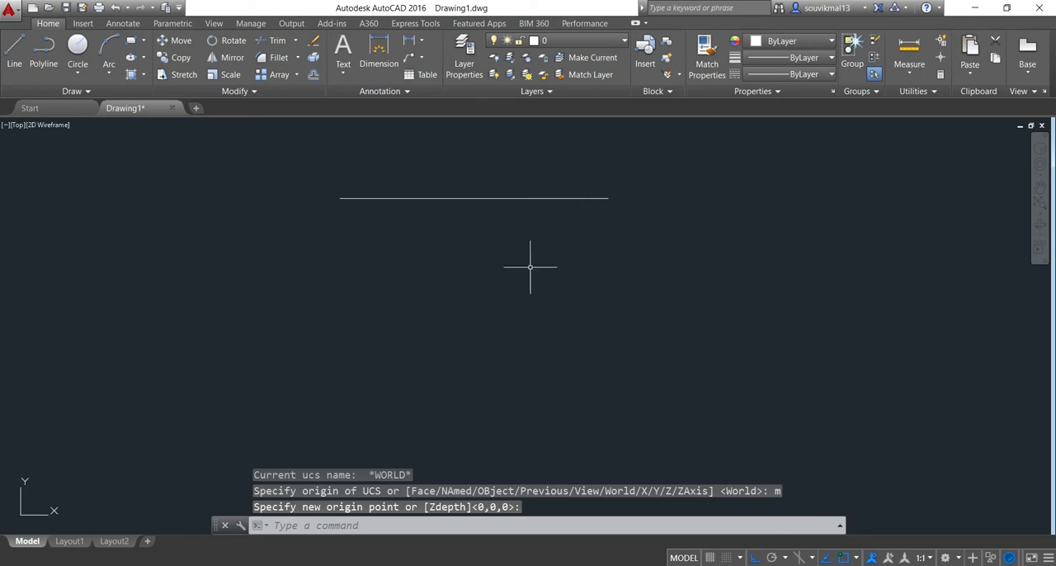
{"action": "left_click", "coordinate": [477, 257]}
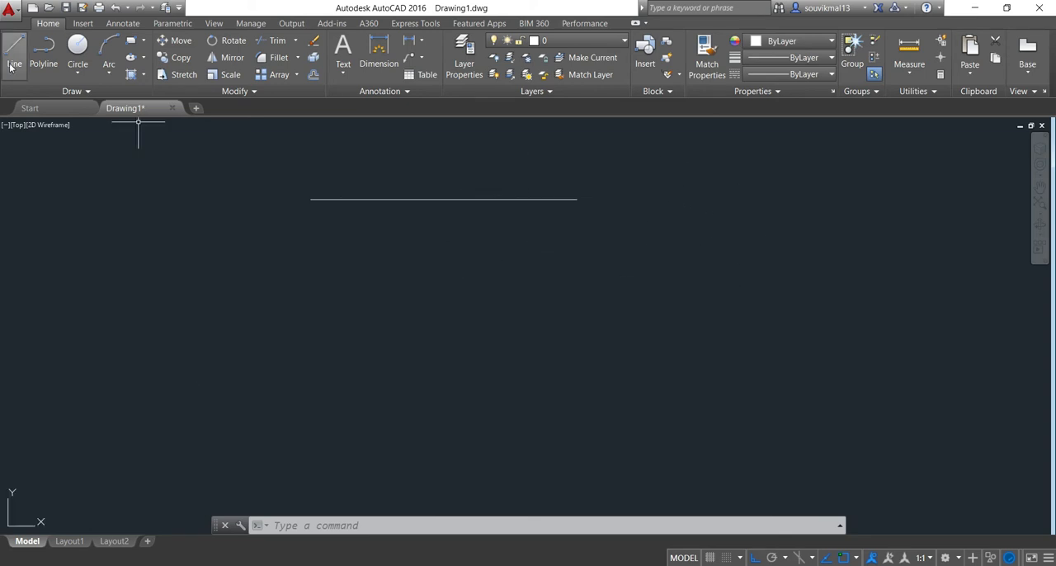
Draw a vertical line 26'6" downward from the left end of the horizontal line
{"action": "left_click", "coordinate": [14, 66]}
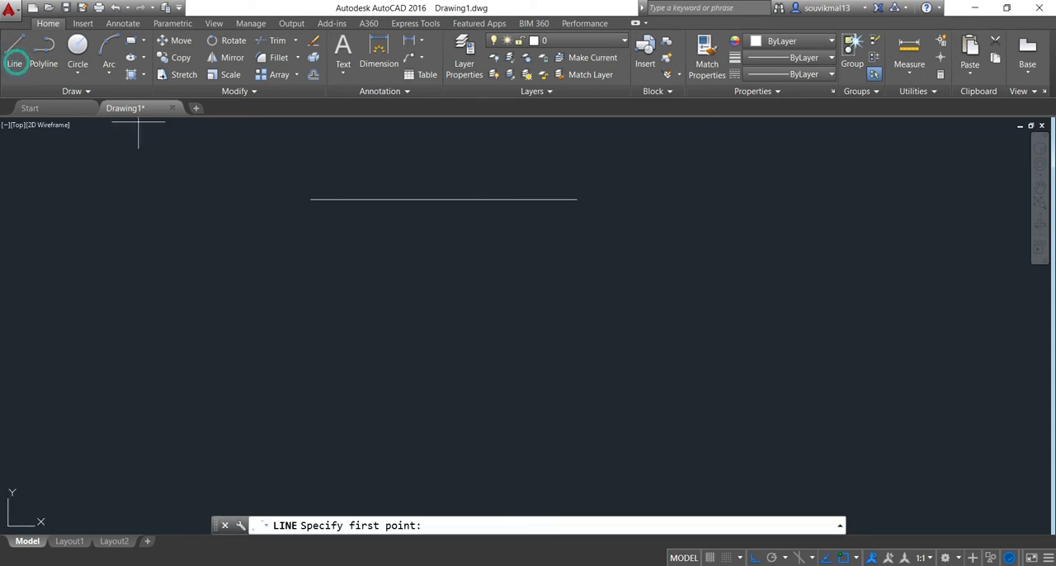
{"action": "left_click", "coordinate": [312, 199]}
{"action": "scroll", "coordinate": [309, 289], "scroll_direction": "down", "scroll_amount": 5}
{"action": "scroll", "coordinate": [310, 324], "scroll_direction": "up", "scroll_amount": 3}
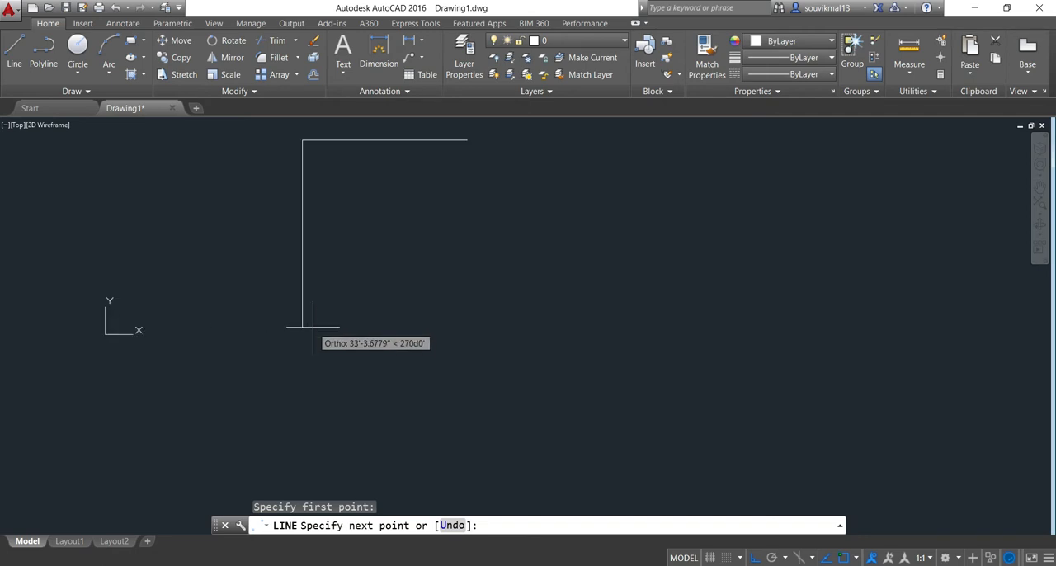
{"action": "type", "text": "26"}
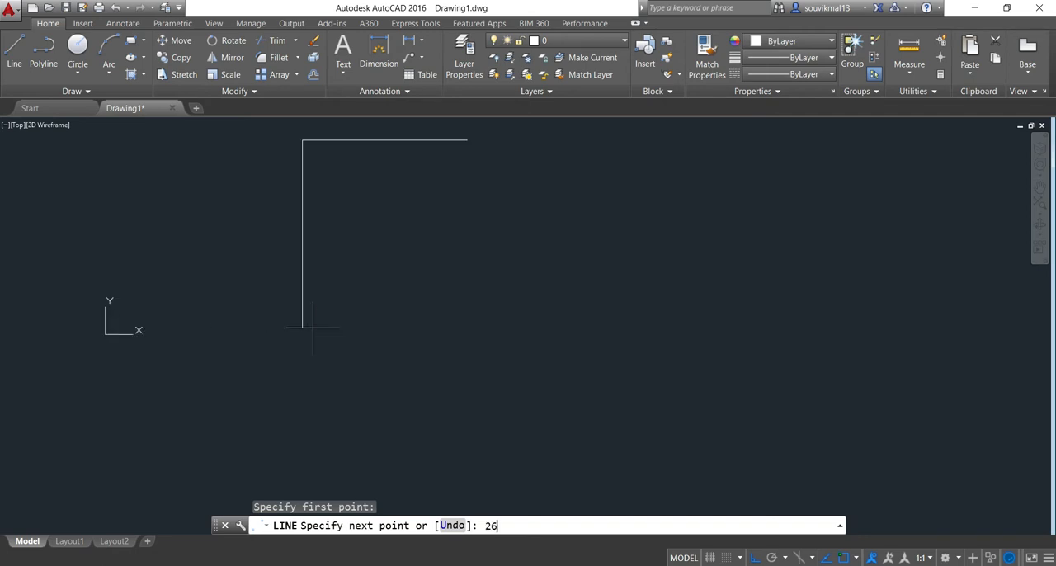
{"action": "type", "text": "'6\""}
{"action": "key", "text": "Return"}
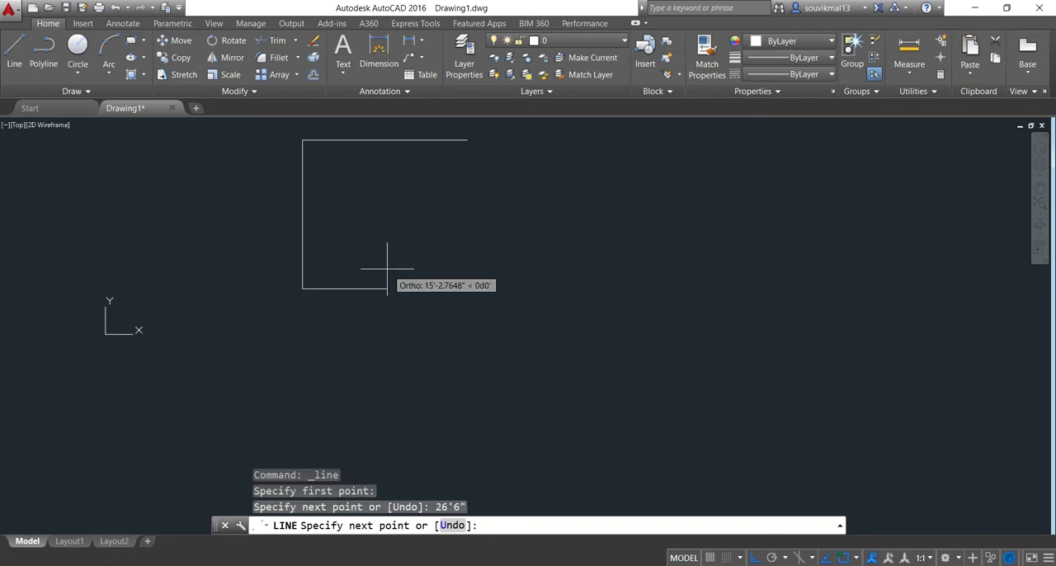
{"action": "key", "text": "Return"}
{"action": "scroll", "coordinate": [377, 266], "scroll_direction": "down", "scroll_amount": 2}
{"action": "scroll", "coordinate": [346, 314], "scroll_direction": "up", "scroll_amount": 4}
{"action": "middle_click_drag", "start_coordinate": [358, 314], "coordinate": [389, 238]}
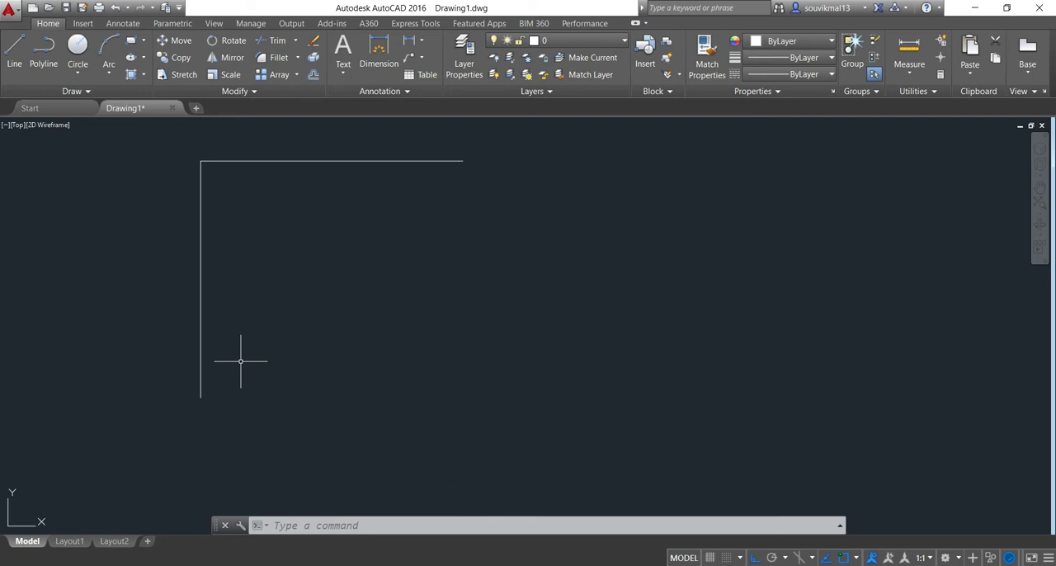
Offset the horizontal line downward and the vertical line to the right by 10" to form the outer wall thickness
{"action": "type", "text": "o"}
{"action": "key", "text": "Return"}
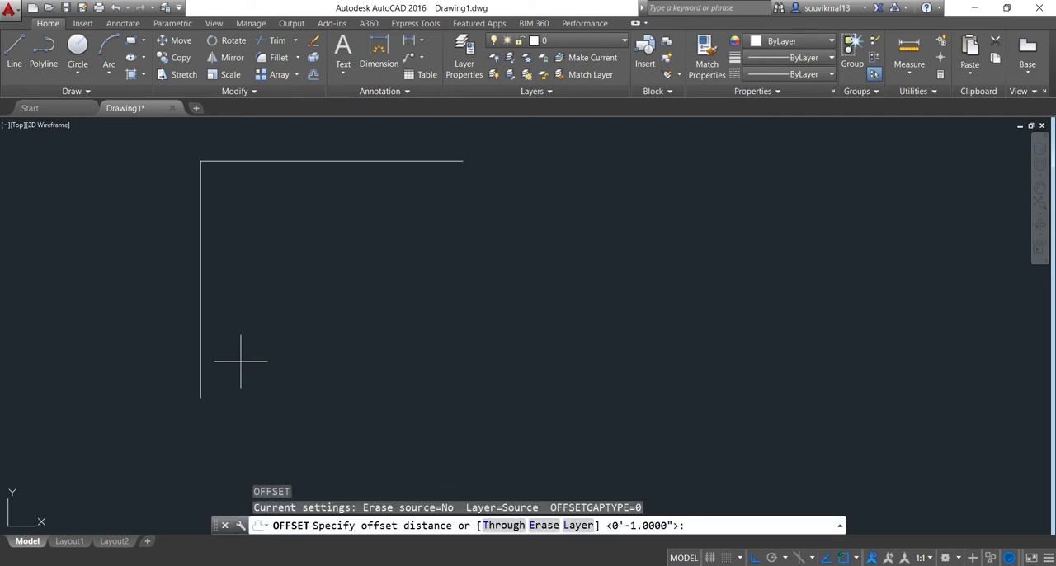
{"action": "type", "text": "10"}
{"action": "key", "text": "Return"}
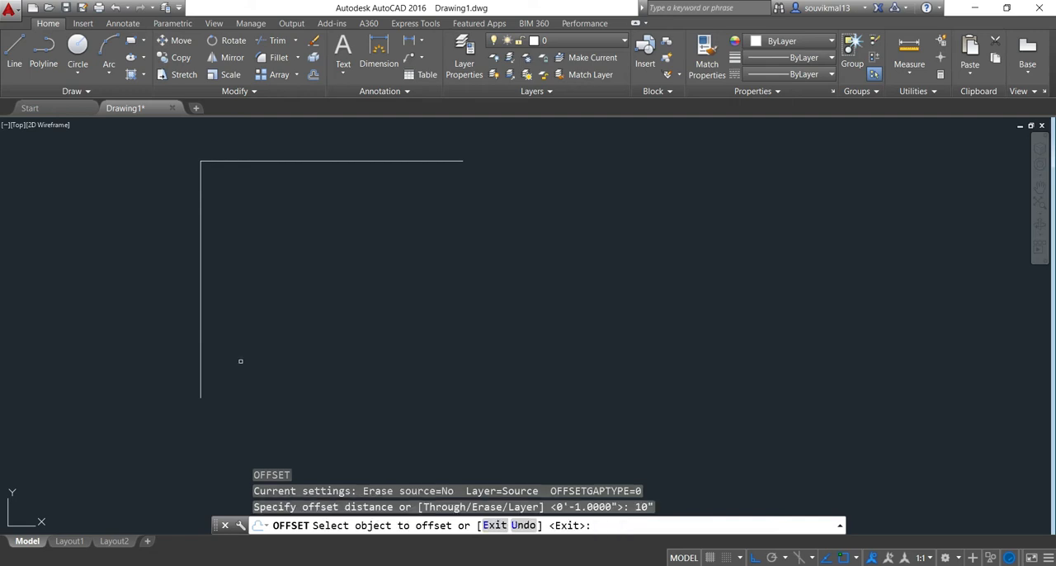
{"action": "left_click", "coordinate": [259, 161]}
{"action": "left_click", "coordinate": [261, 219]}
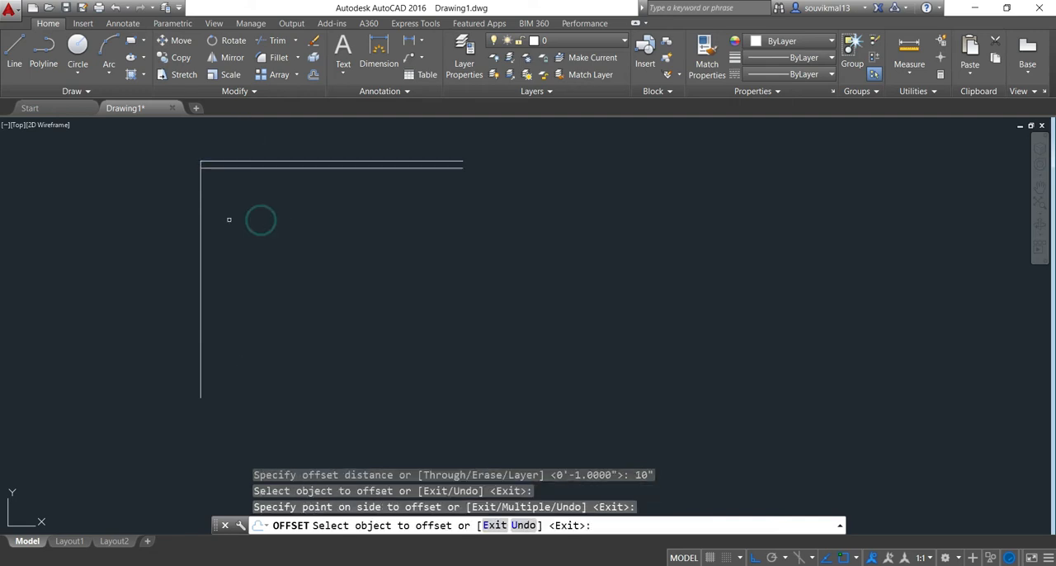
{"action": "left_click", "coordinate": [202, 222]}
{"action": "left_click", "coordinate": [295, 224]}
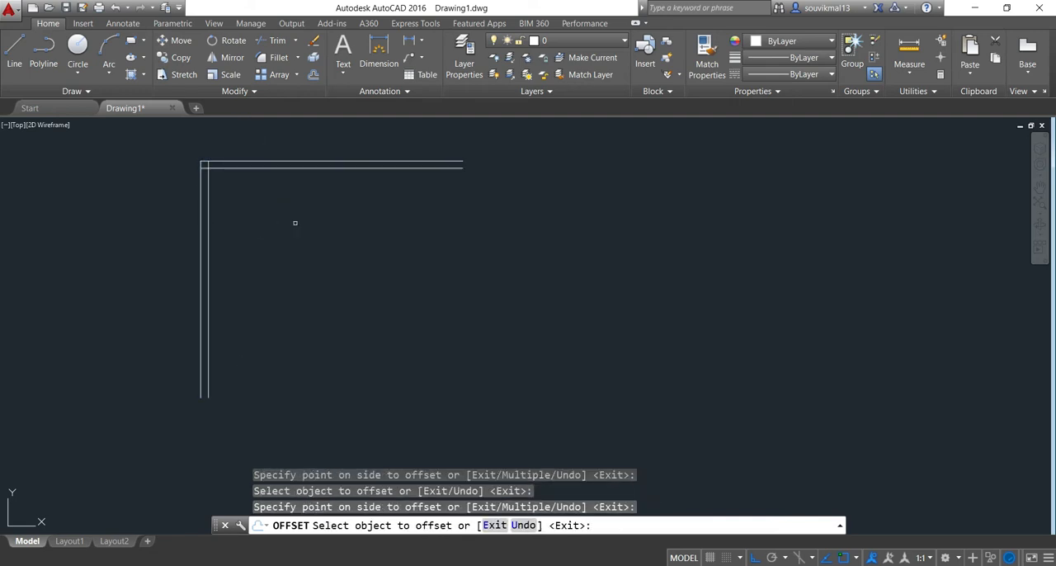
{"action": "key", "text": "Return"}
Trim the two inner wall lines where they cross beyond each other at the upper-left corner
{"action": "scroll", "coordinate": [188, 222], "scroll_direction": "up", "scroll_amount": 3}
{"action": "scroll", "coordinate": [255, 191], "scroll_direction": "down", "scroll_amount": 1}
{"action": "middle_click_drag", "start_coordinate": [255, 190], "coordinate": [262, 315]}
{"action": "scroll", "coordinate": [261, 314], "scroll_direction": "down", "scroll_amount": 2}
{"action": "scroll", "coordinate": [245, 263], "scroll_direction": "up", "scroll_amount": 6}
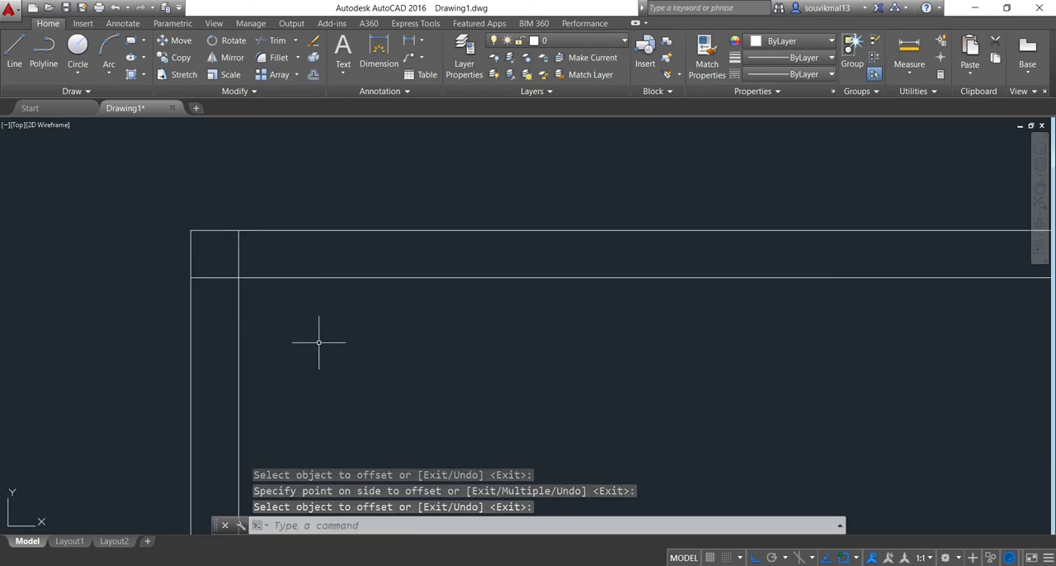
{"action": "type", "text": "tr"}
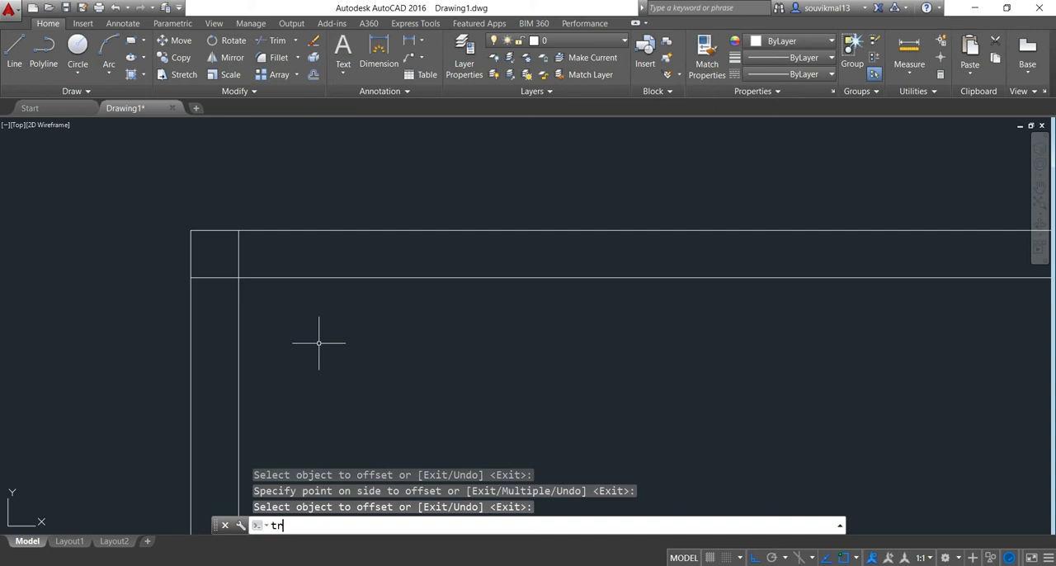
{"action": "key", "text": "Return"}
{"action": "scroll", "coordinate": [221, 291], "scroll_direction": "up", "scroll_amount": 4}
{"action": "left_click", "coordinate": [216, 231]}
{"action": "left_click", "coordinate": [195, 288]}
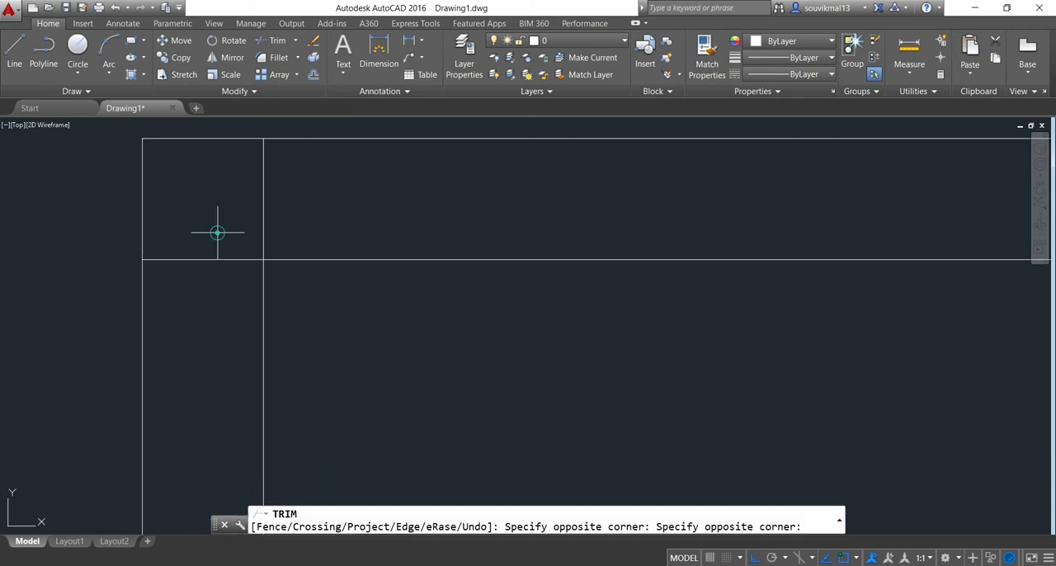
{"action": "left_click", "coordinate": [285, 207]}
{"action": "left_click", "coordinate": [230, 206]}
{"action": "scroll", "coordinate": [321, 309], "scroll_direction": "down", "scroll_amount": 5}
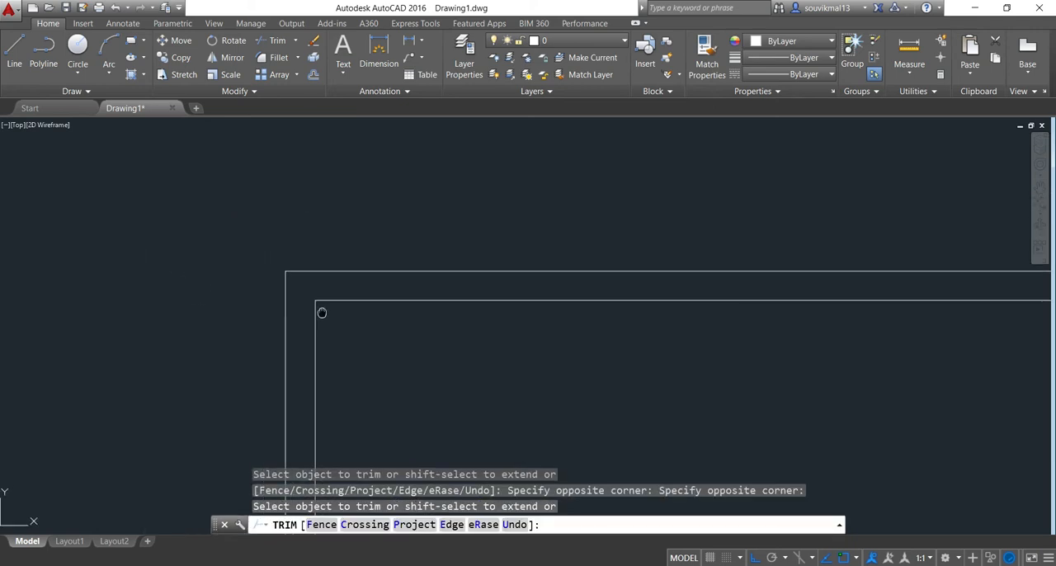
{"action": "middle_click_drag", "start_coordinate": [321, 308], "coordinate": [223, 259]}
{"action": "left_click", "coordinate": [224, 259]}
{"action": "key", "text": "Escape"}
Draw a room outline from the inner upper-left wall corner: 6'2" right, 9'5" down, and back to the inner left wall line
{"action": "left_click", "coordinate": [25, 66]}
{"action": "scroll", "coordinate": [283, 294], "scroll_direction": "up", "scroll_amount": 4}
{"action": "left_click", "coordinate": [146, 209]}
{"action": "scroll", "coordinate": [349, 236], "scroll_direction": "down", "scroll_amount": 4}
{"action": "scroll", "coordinate": [330, 252], "scroll_direction": "up", "scroll_amount": 2}
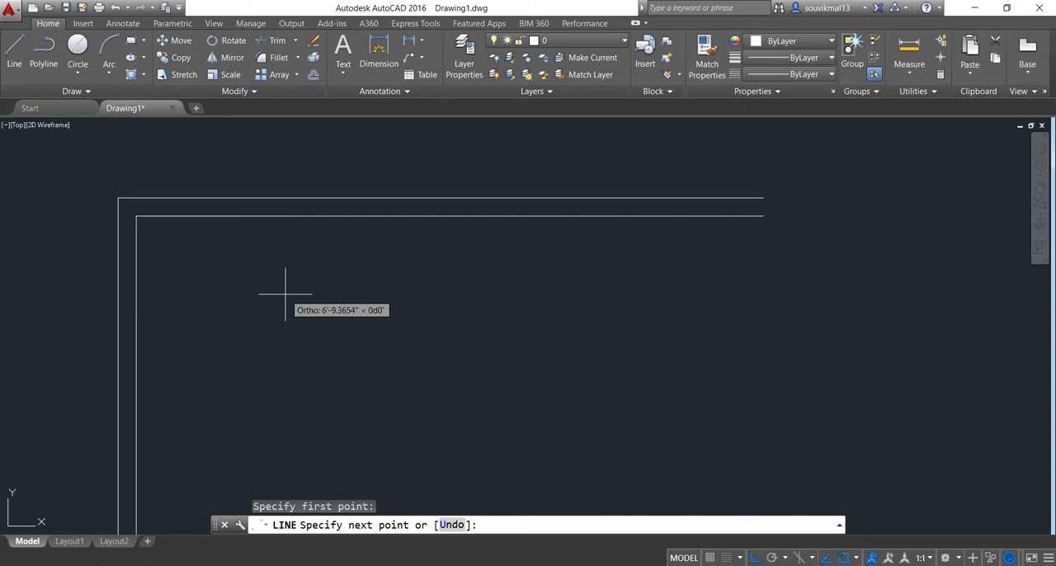
{"action": "type", "text": "6'2"}
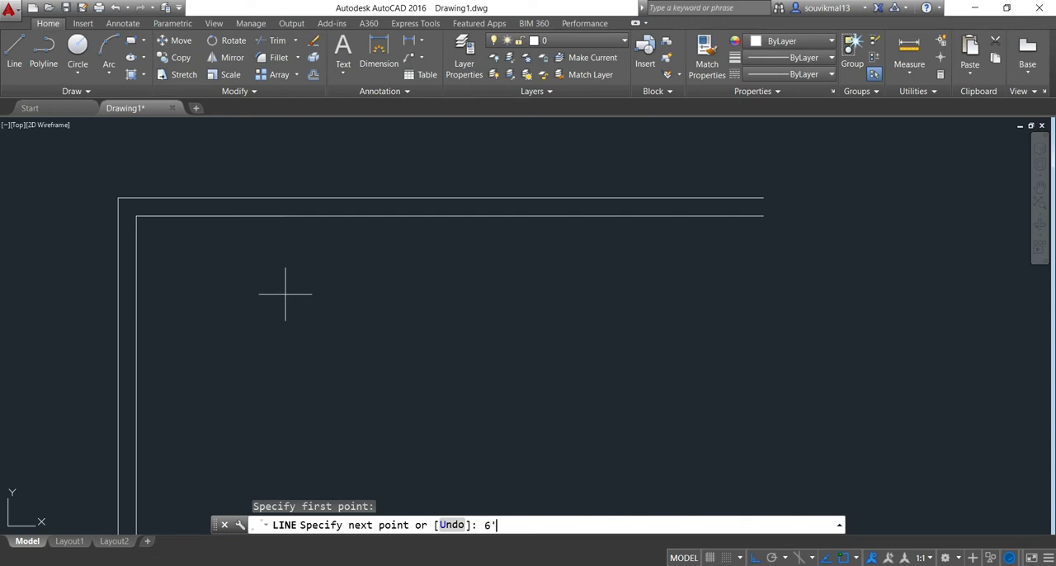
{"action": "key", "text": "Return"}
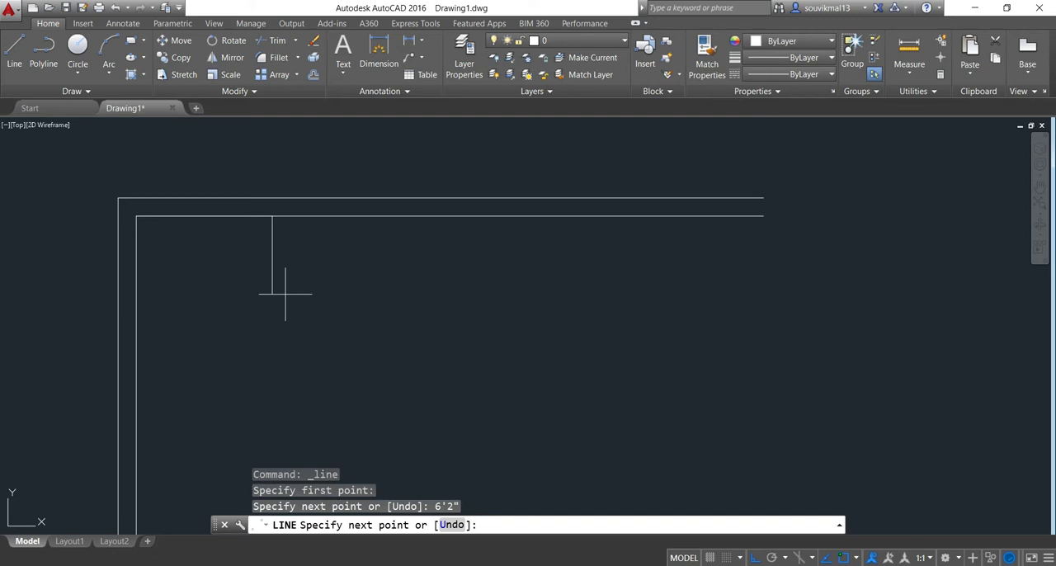
{"action": "type", "text": "9'5\""}
{"action": "key", "text": "Return"}
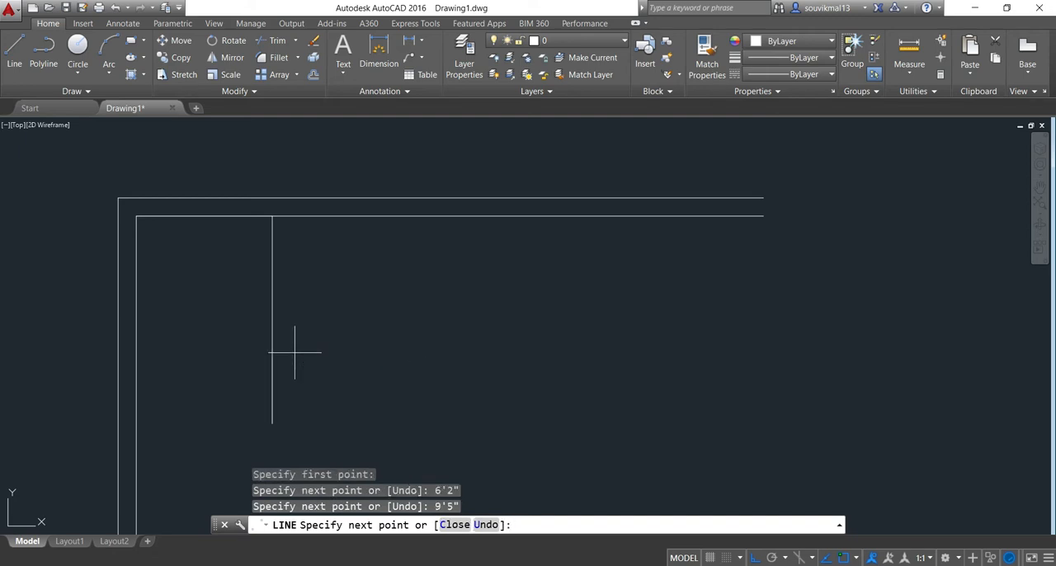
{"action": "left_click", "coordinate": [136, 423]}
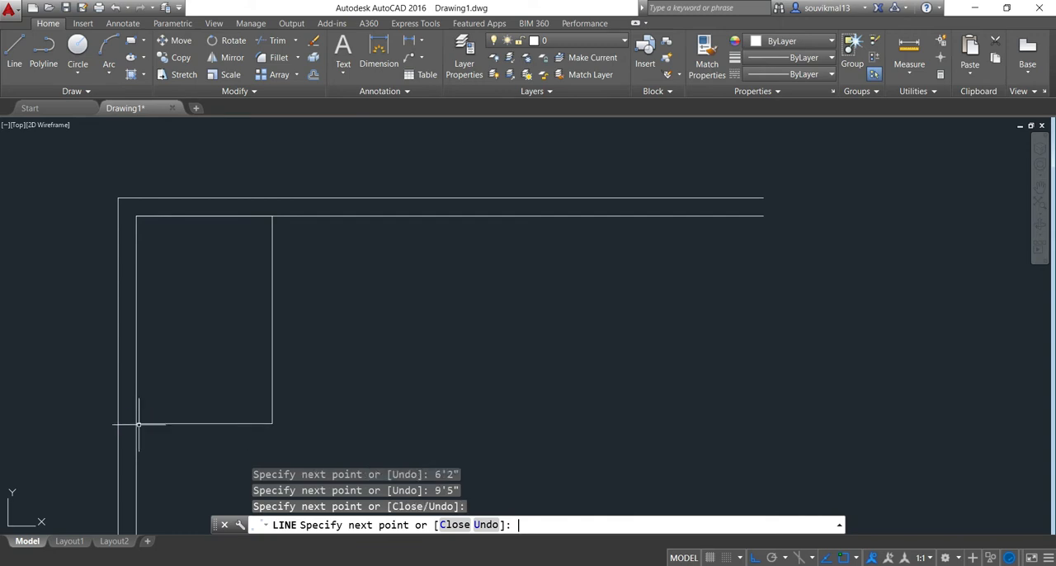
{"action": "key", "text": "Return"}
{"action": "scroll", "coordinate": [275, 389], "scroll_direction": "down", "scroll_amount": 3}
{"action": "scroll", "coordinate": [170, 276], "scroll_direction": "up", "scroll_amount": 3}
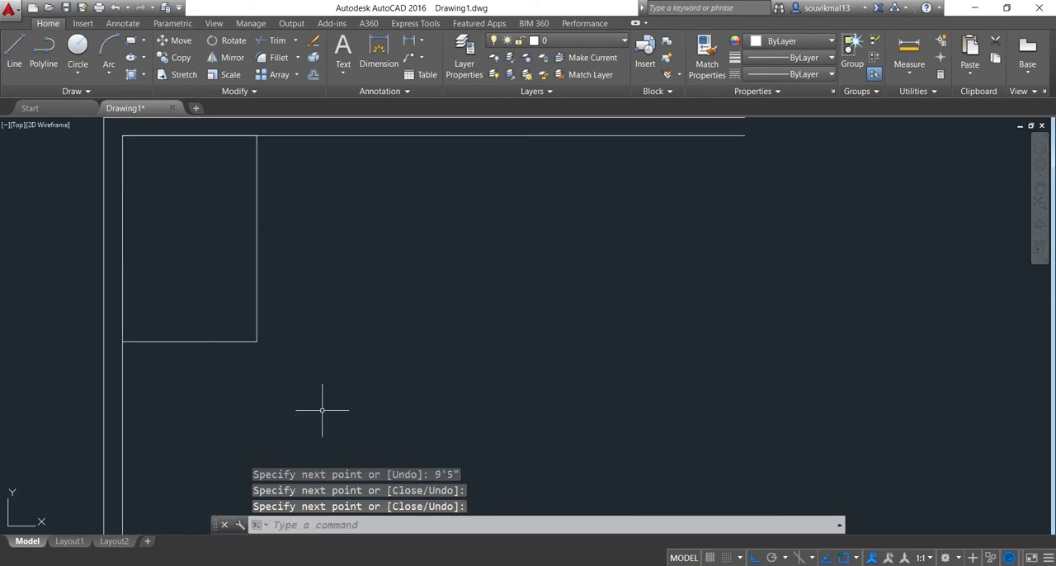
Offset the first room's bottom line downward and its right line to the right by 10" for the wall thickness
{"action": "type", "text": "o"}
{"action": "key", "text": "Return"}
{"action": "type", "text": "10\""}
{"action": "key", "text": "Return"}
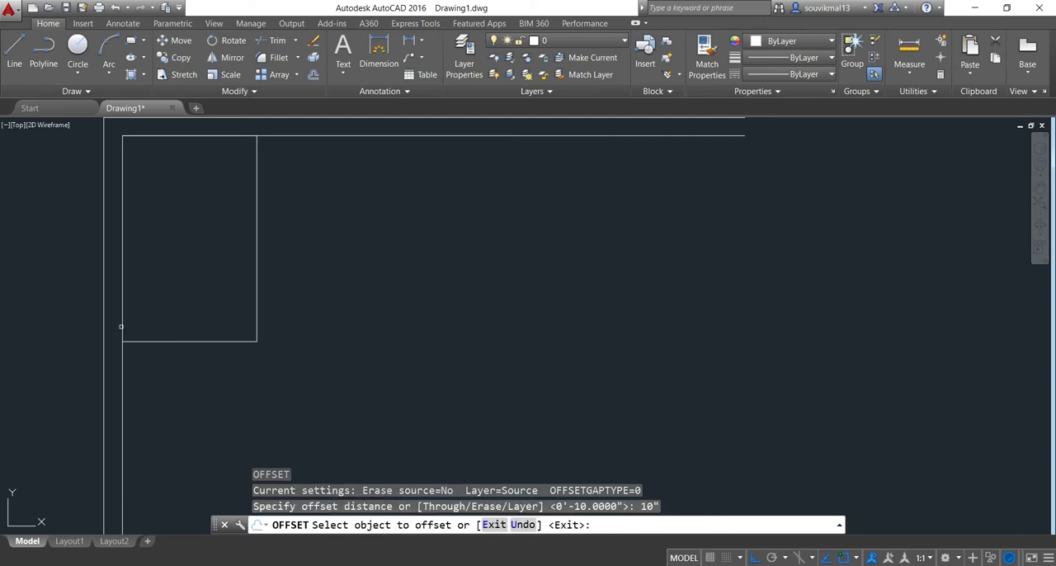
{"action": "left_click", "coordinate": [145, 341]}
{"action": "left_click", "coordinate": [160, 436]}
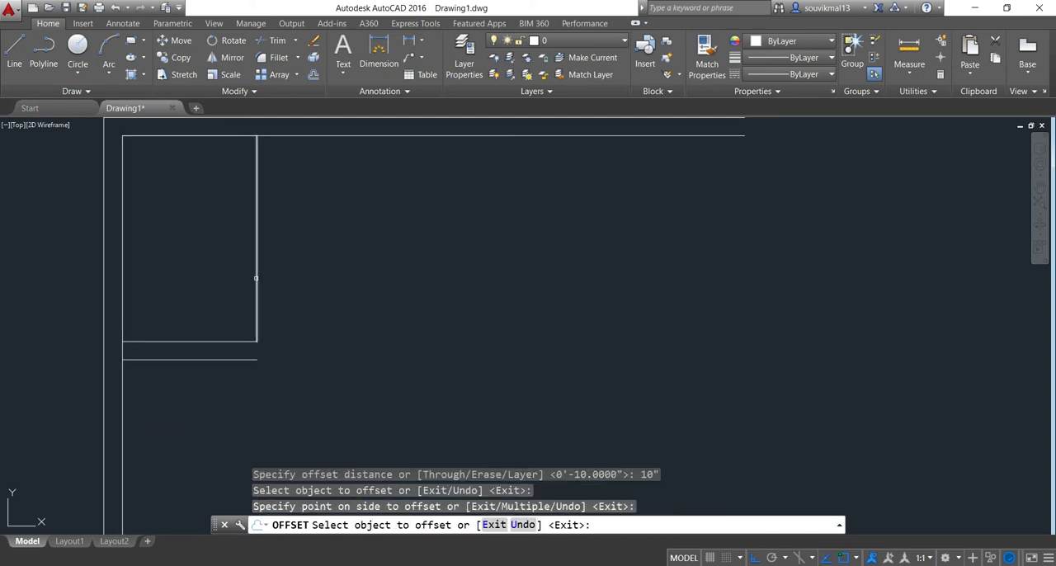
{"action": "left_click", "coordinate": [257, 282]}
{"action": "left_click", "coordinate": [308, 277]}
{"action": "key", "text": "Return"}
Join the two offset lines into a sharp outer corner at the room's lower right using Chamfer
{"action": "scroll", "coordinate": [201, 435], "scroll_direction": "up", "scroll_amount": 2}
{"action": "middle_click_drag", "start_coordinate": [332, 311], "coordinate": [290, 336]}
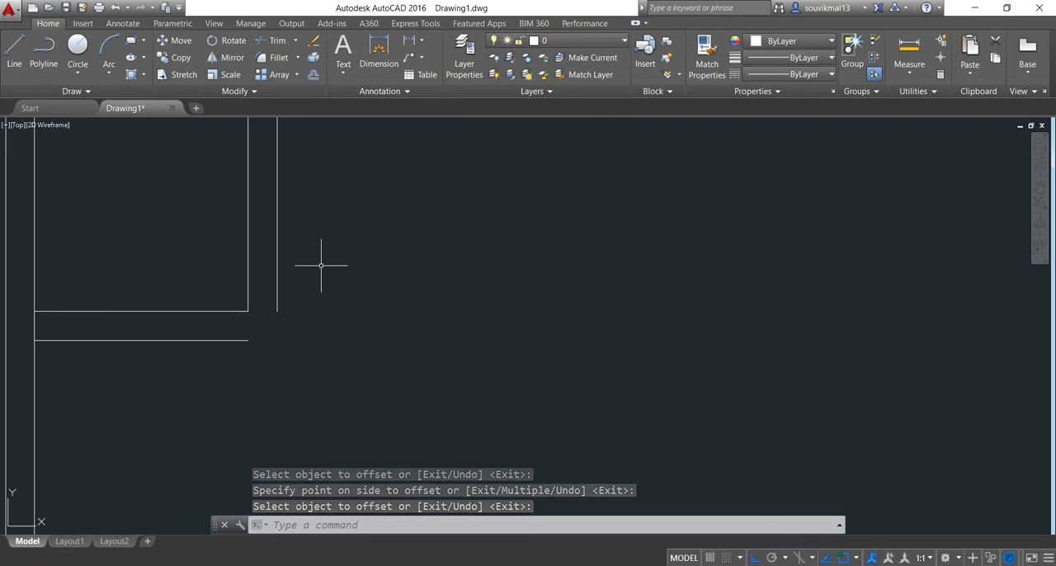
{"action": "scroll", "coordinate": [281, 328], "scroll_direction": "up", "scroll_amount": 2}
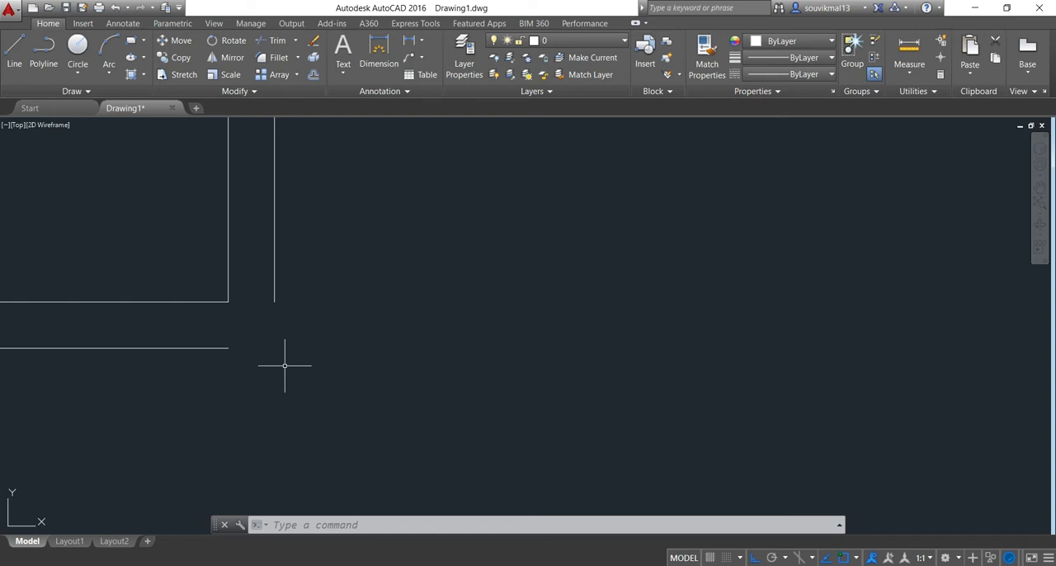
{"action": "type", "text": "CHA"}
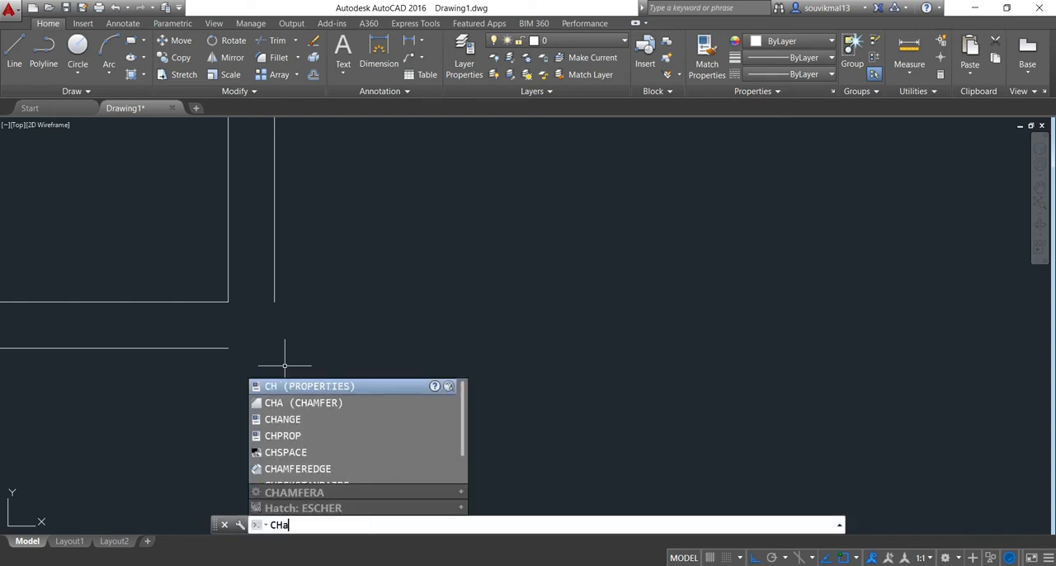
{"action": "key", "text": "Return"}
{"action": "scroll", "coordinate": [241, 332], "scroll_direction": "up", "scroll_amount": 2}
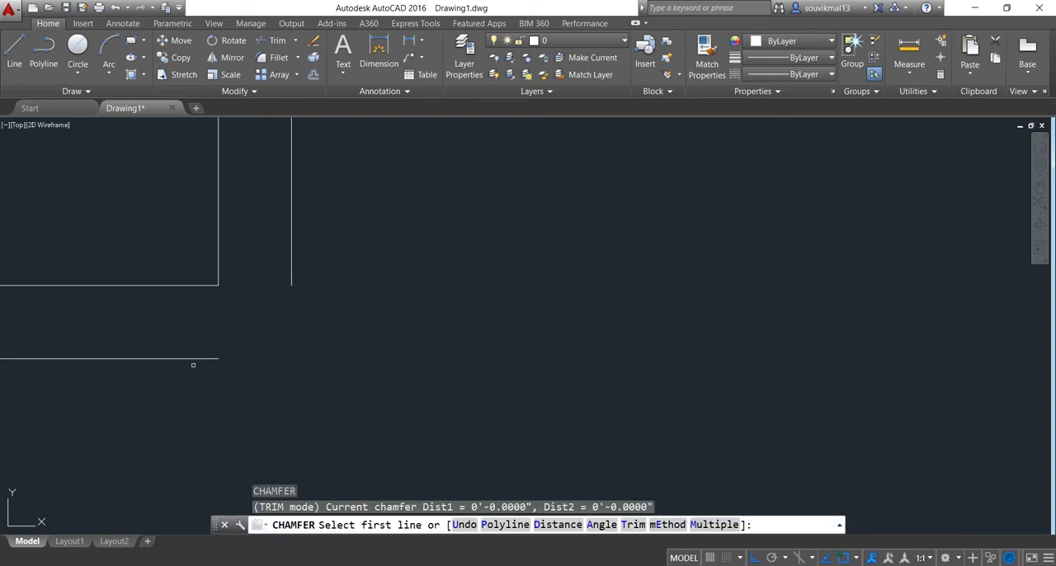
{"action": "left_click", "coordinate": [193, 359]}
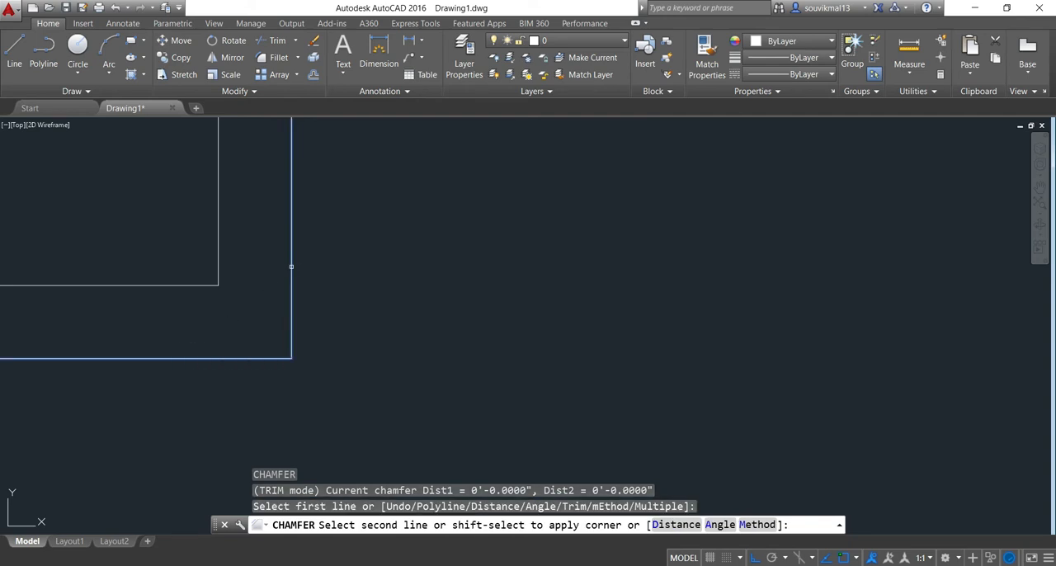
{"action": "left_click", "coordinate": [293, 266]}
{"action": "scroll", "coordinate": [283, 264], "scroll_direction": "down", "scroll_amount": 3}
Draw a line from the top of the first room's outer right wall line, 11'6" right along the inner top wall, and 9'5" down
{"action": "left_click", "coordinate": [13, 51]}
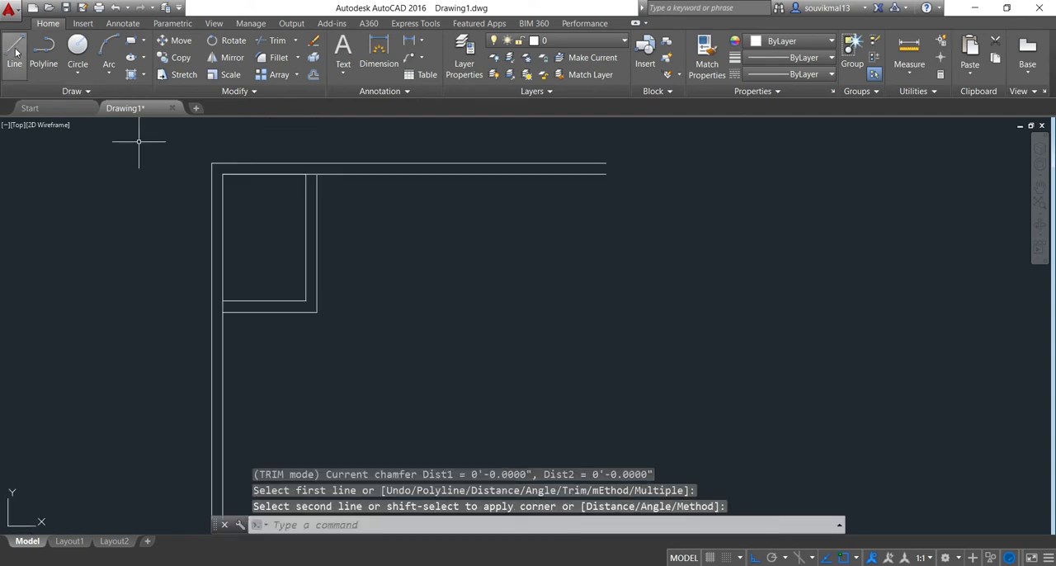
{"action": "middle_click_drag", "start_coordinate": [336, 203], "coordinate": [313, 214]}
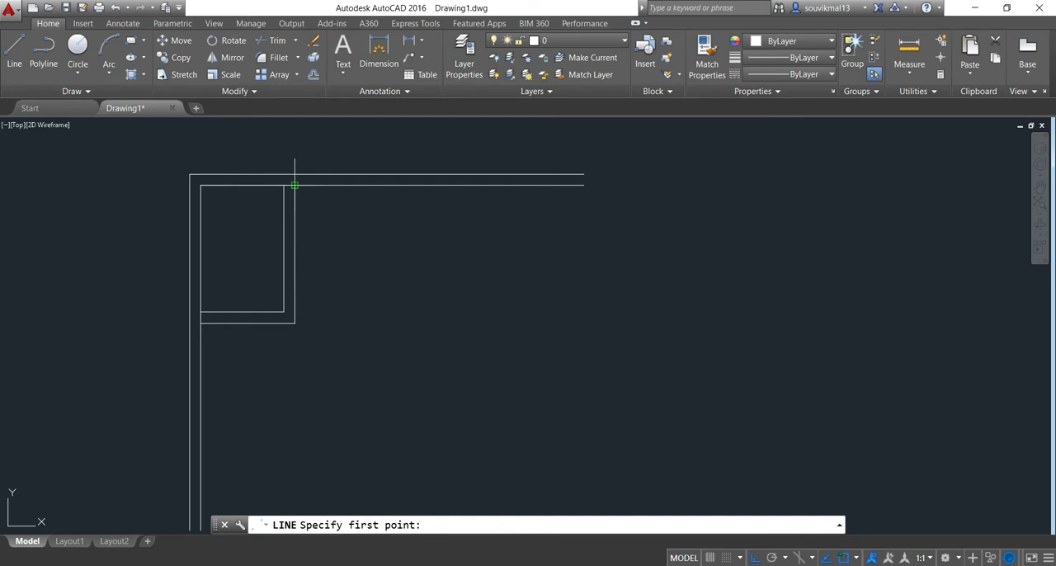
{"action": "left_click", "coordinate": [293, 185]}
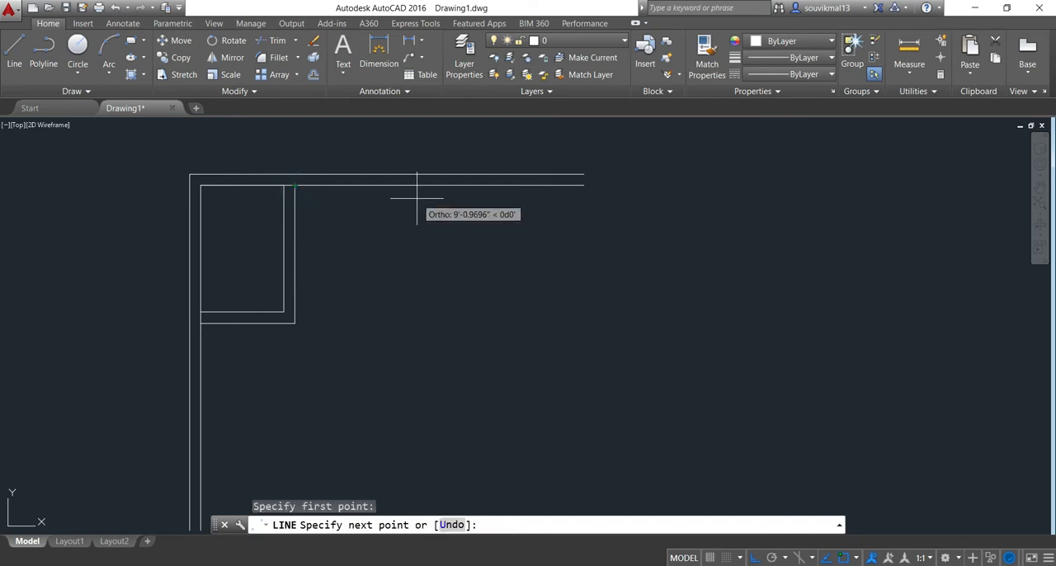
{"action": "type", "text": "11'6\""}
{"action": "key", "text": "Return"}
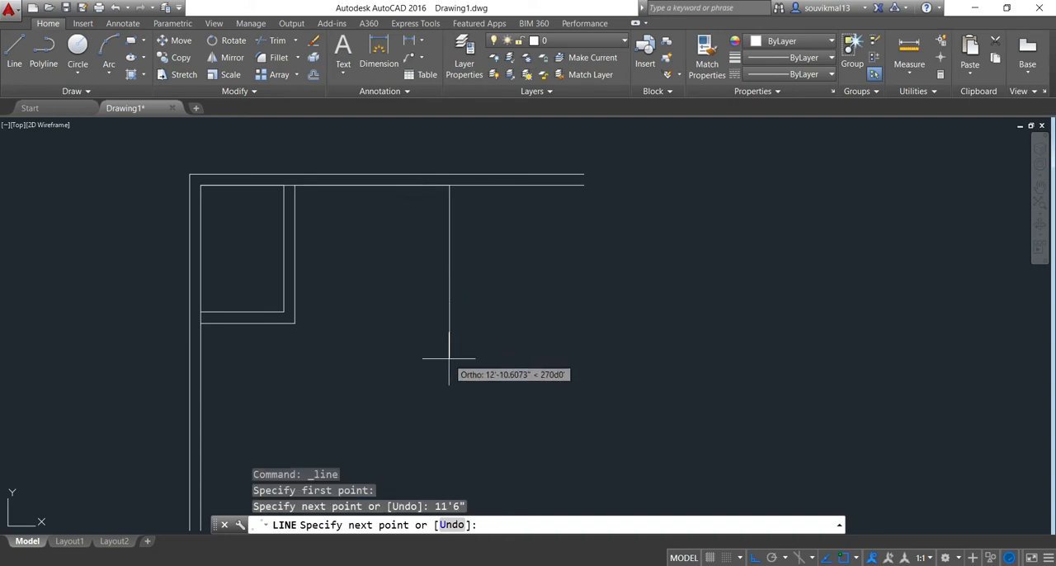
{"action": "type", "text": "9'5\""}
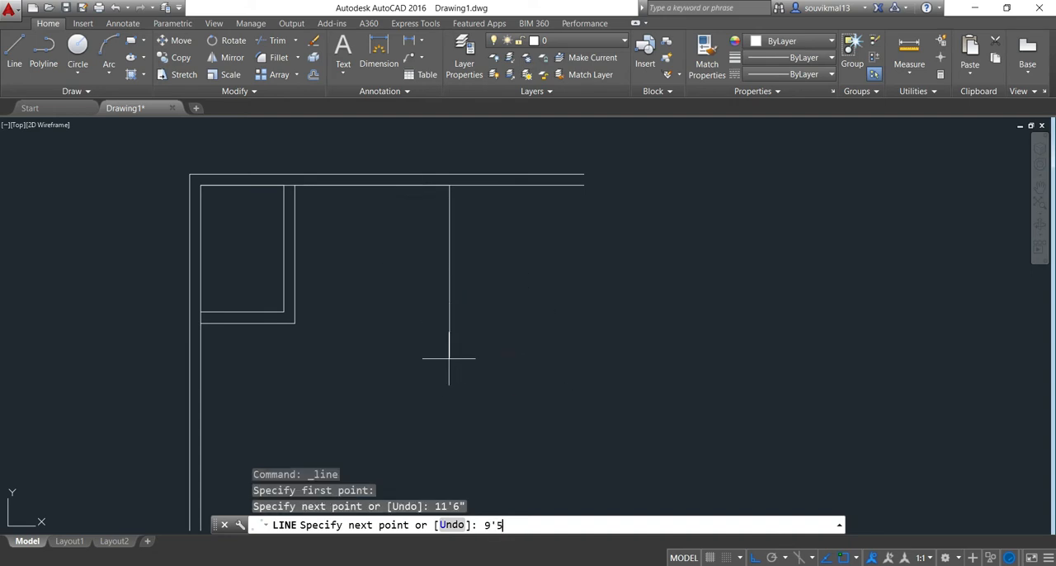
{"action": "key", "text": "Return"}
{"action": "key", "text": "Return"}
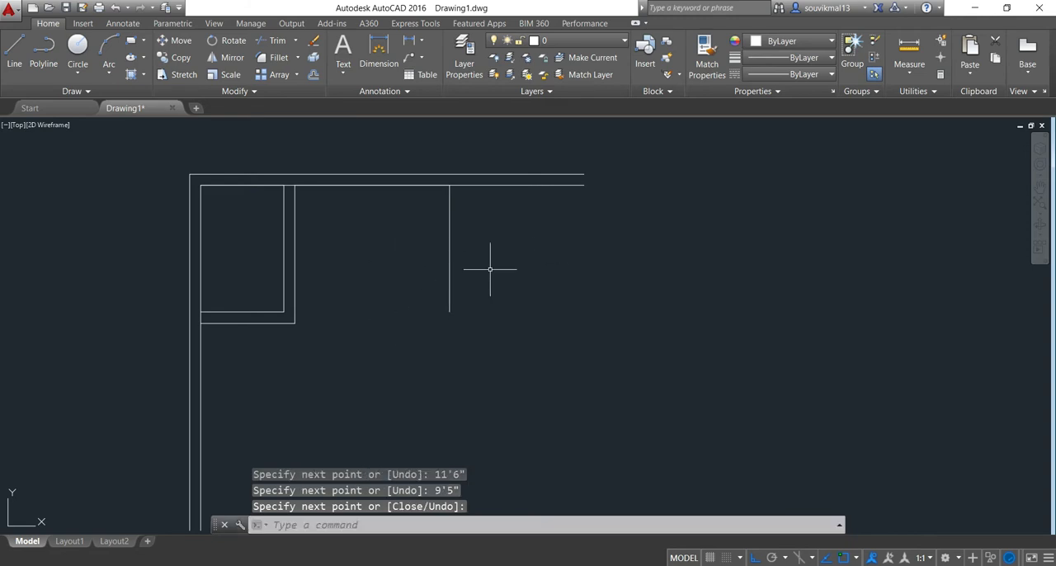
Offset the 9'5" vertical line at the second room's right side by 10" to the right
{"action": "type", "text": "o"}
{"action": "key", "text": "Return"}
{"action": "type", "text": "10\""}
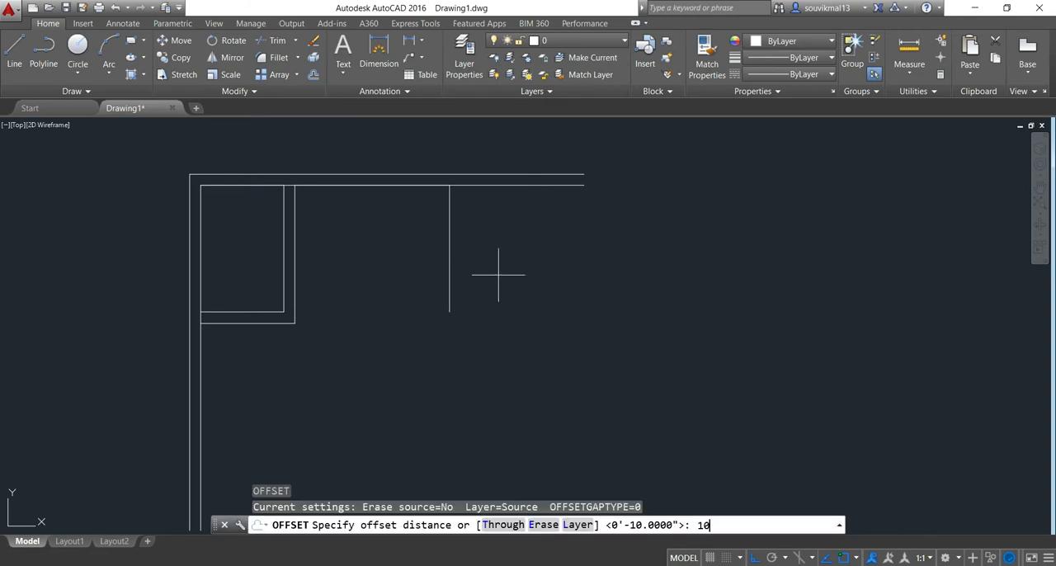
{"action": "key", "text": "Return"}
{"action": "scroll", "coordinate": [502, 275], "scroll_direction": "up", "scroll_amount": 2}
{"action": "left_click", "coordinate": [419, 266]}
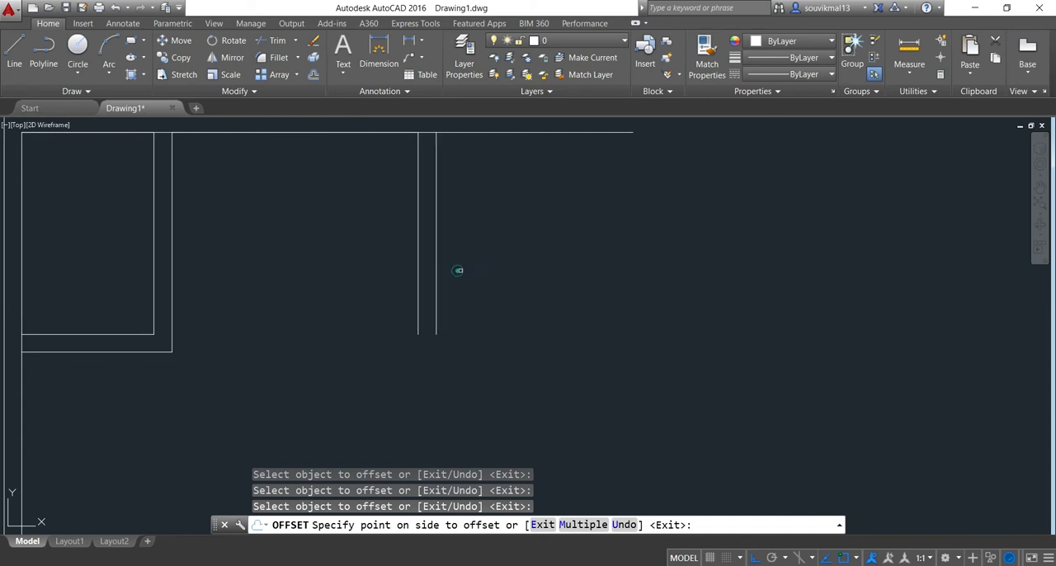
{"action": "left_click", "coordinate": [458, 268]}
{"action": "key", "text": "Return"}
{"action": "scroll", "coordinate": [443, 335], "scroll_direction": "down", "scroll_amount": 2}
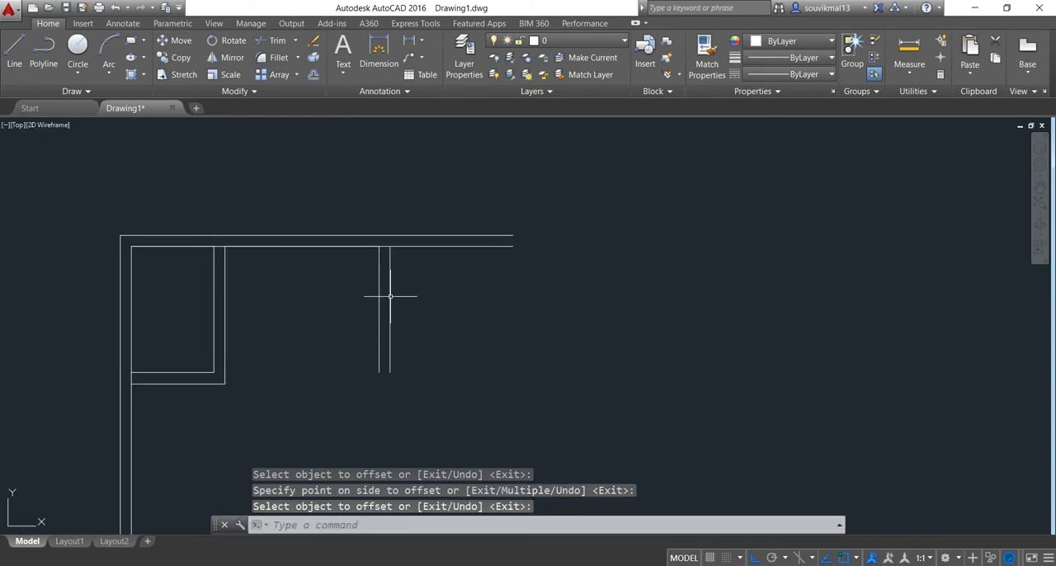
Draw a line from the top of the second room's outer right wall line, 3'8" right along the inner top wall, and 6' down
{"action": "type", "text": "l"}
{"action": "key", "text": "Return"}
{"action": "scroll", "coordinate": [387, 239], "scroll_direction": "up", "scroll_amount": 2}
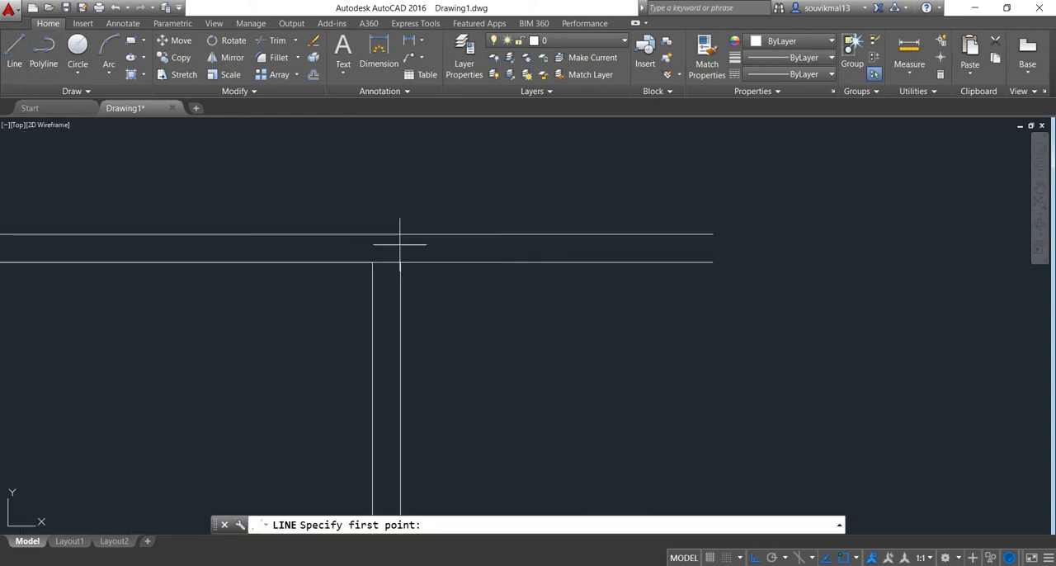
{"action": "left_click", "coordinate": [396, 262]}
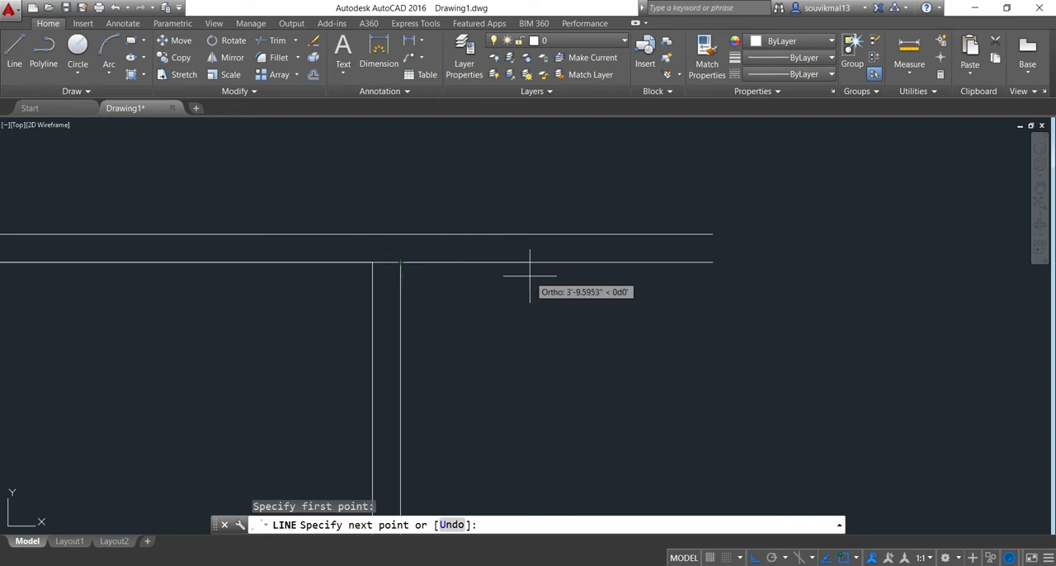
{"action": "type", "text": "3'8\""}
{"action": "key", "text": "Return"}
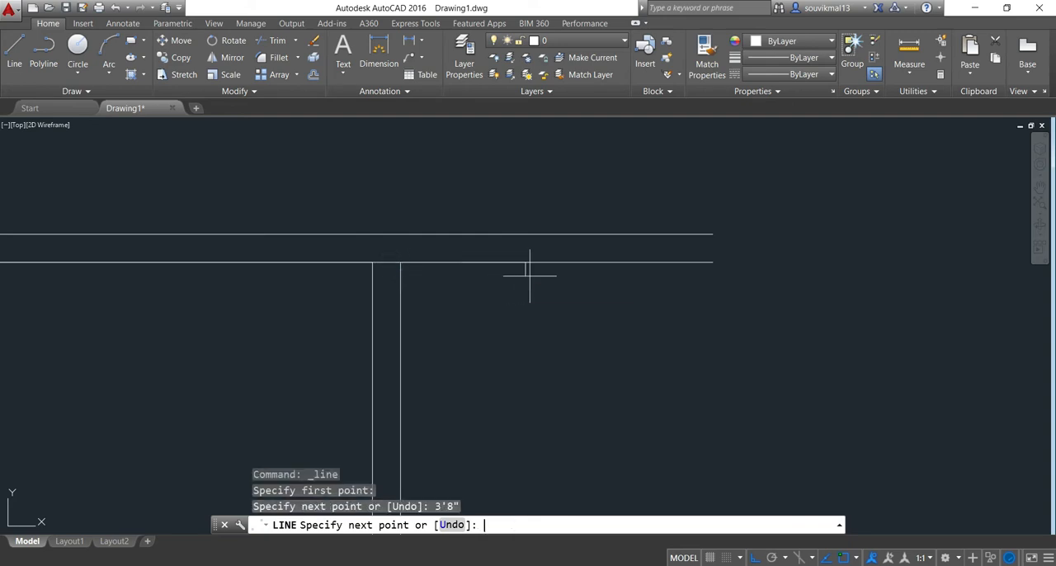
{"action": "scroll", "coordinate": [528, 280], "scroll_direction": "down", "scroll_amount": 2}
{"action": "type", "text": "6'"}
{"action": "key", "text": "Return"}
{"action": "key", "text": "Return"}
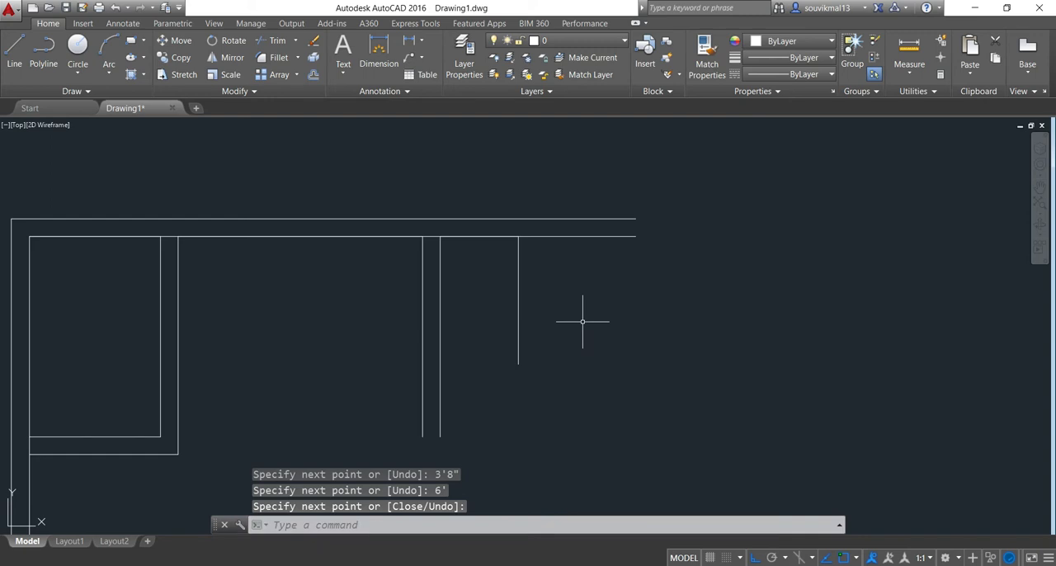
Offset the 6' vertical line by 5" to the right to form a thin partition wall
{"action": "type", "text": "o"}
{"action": "key", "text": "Return"}
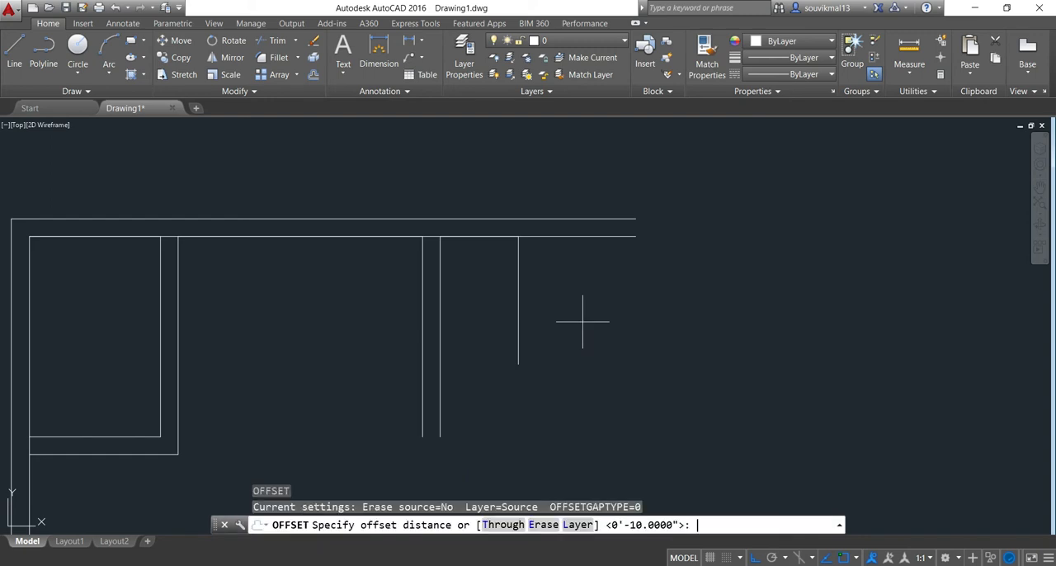
{"action": "type", "text": "5\""}
{"action": "key", "text": "Return"}
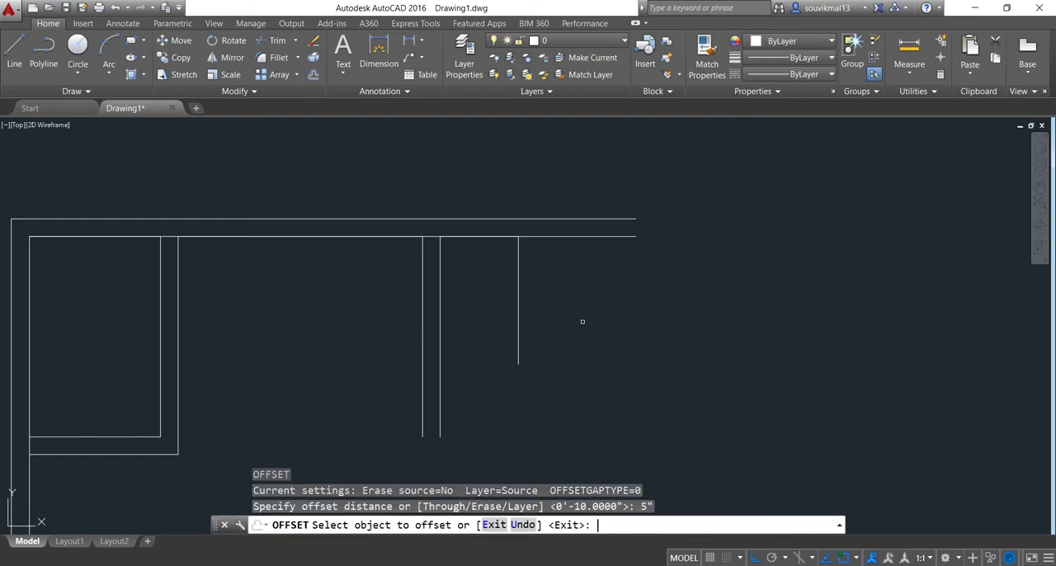
{"action": "left_click", "coordinate": [518, 310]}
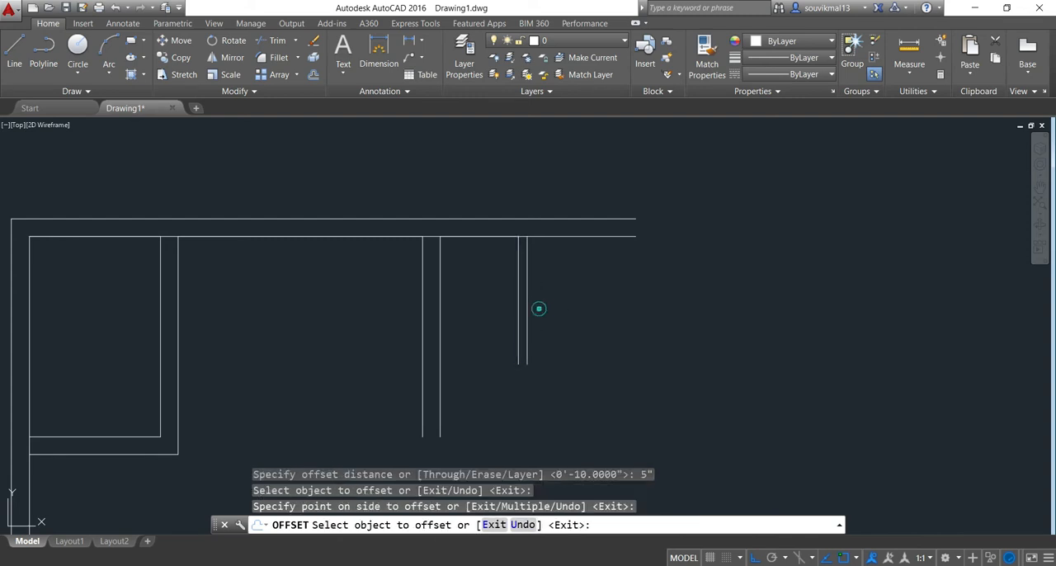
{"action": "left_click", "coordinate": [584, 325]}
{"action": "key", "text": "Return"}
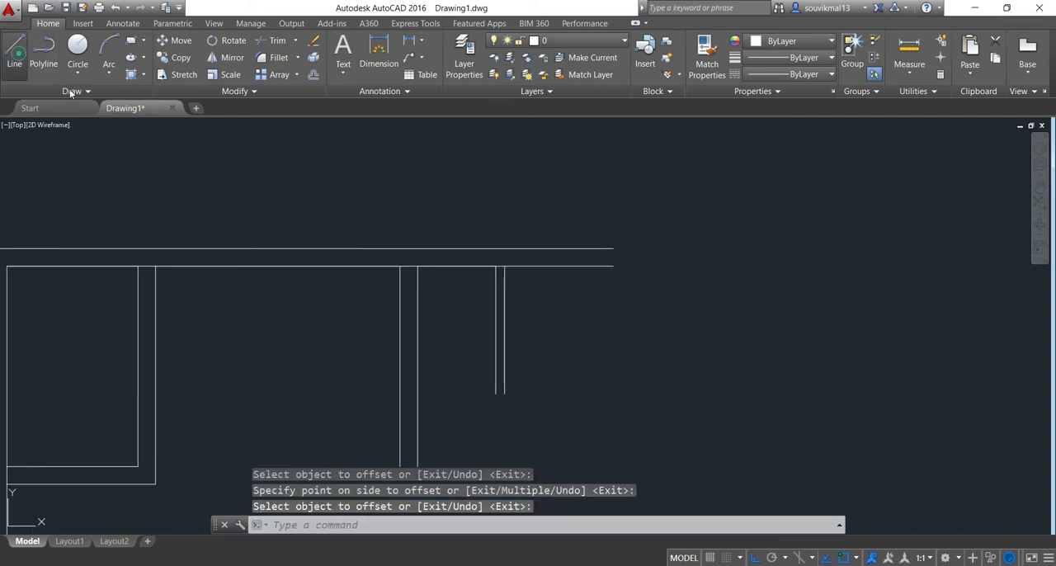
Draw a line from the top of the thin partition's right line, 4'5" right along the inner top wall, and 9'5" down
{"action": "left_click", "coordinate": [14, 55]}
{"action": "scroll", "coordinate": [495, 268], "scroll_direction": "up", "scroll_amount": 4}
{"action": "left_click", "coordinate": [495, 258]}
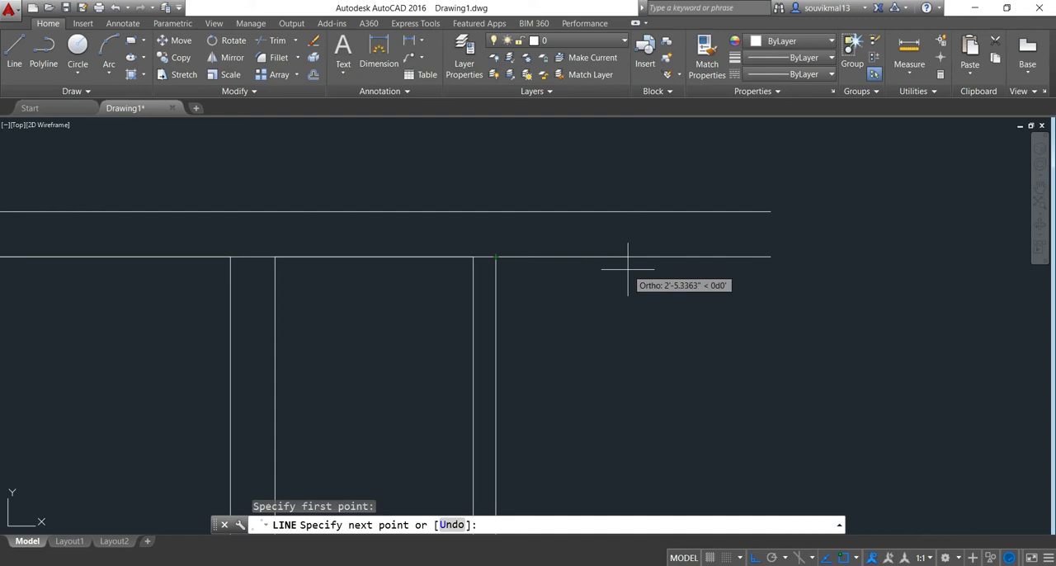
{"action": "type", "text": "4'5"}
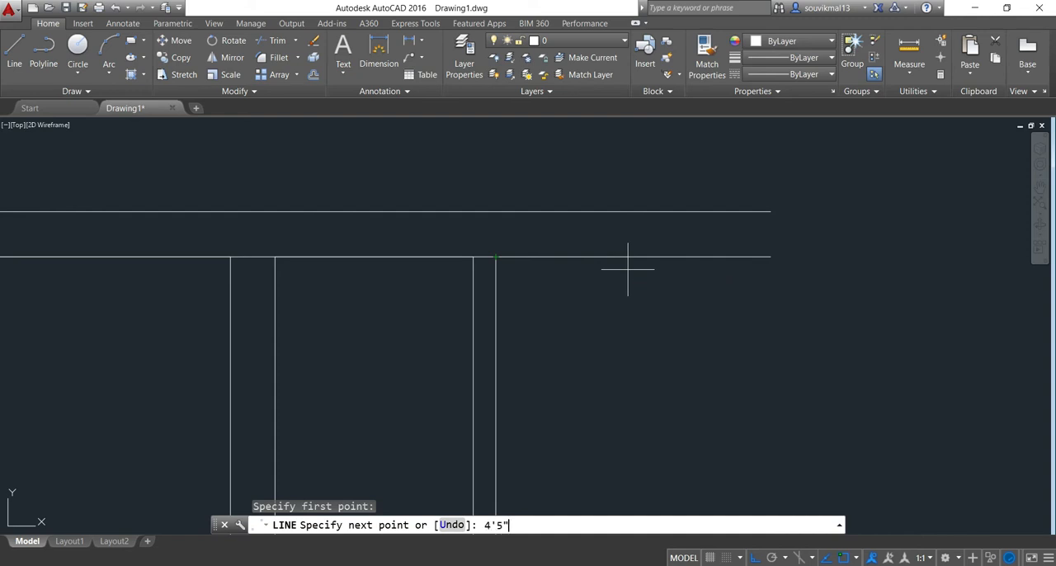
{"action": "type", "text": "\""}
{"action": "key", "text": "Return"}
{"action": "scroll", "coordinate": [627, 268], "scroll_direction": "down", "scroll_amount": 4}
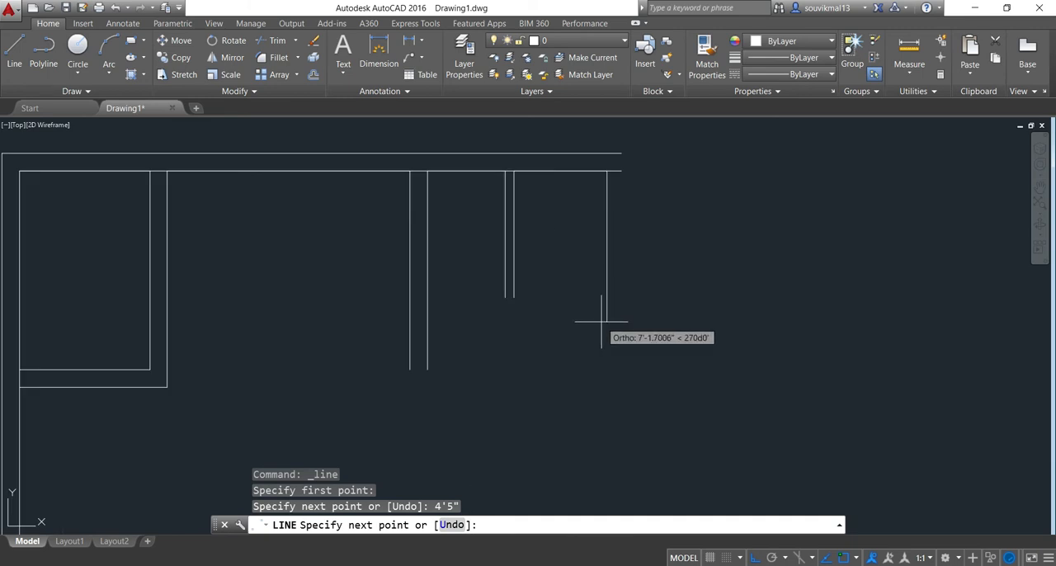
{"action": "type", "text": "9'5\""}
{"action": "key", "text": "Return"}
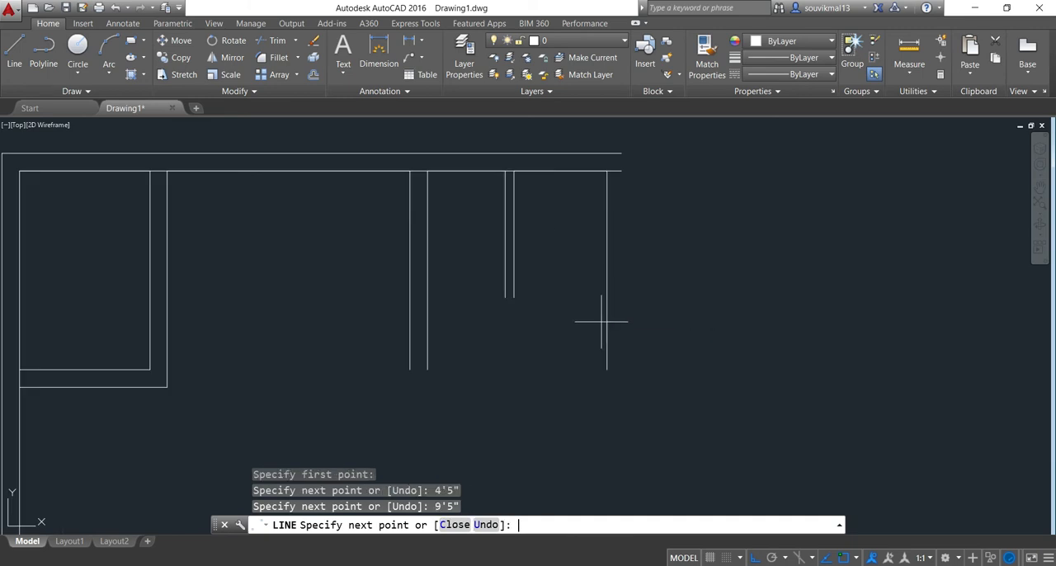
{"action": "key", "text": "Return"}
Offset the rightmost 9'5" vertical line by 10" to the right to form the end wall
{"action": "scroll", "coordinate": [622, 210], "scroll_direction": "up", "scroll_amount": 4}
{"action": "mouse_move", "coordinate": [645, 254]}
{"action": "middle_mouse_down"}
{"action": "mouse_move", "coordinate": [636, 289]}
{"action": "mouse_move", "coordinate": [615, 288]}
{"action": "mouse_move", "coordinate": [597, 264]}
{"action": "middle_mouse_up"}
{"action": "scroll", "coordinate": [613, 287], "scroll_direction": "down", "scroll_amount": 4}
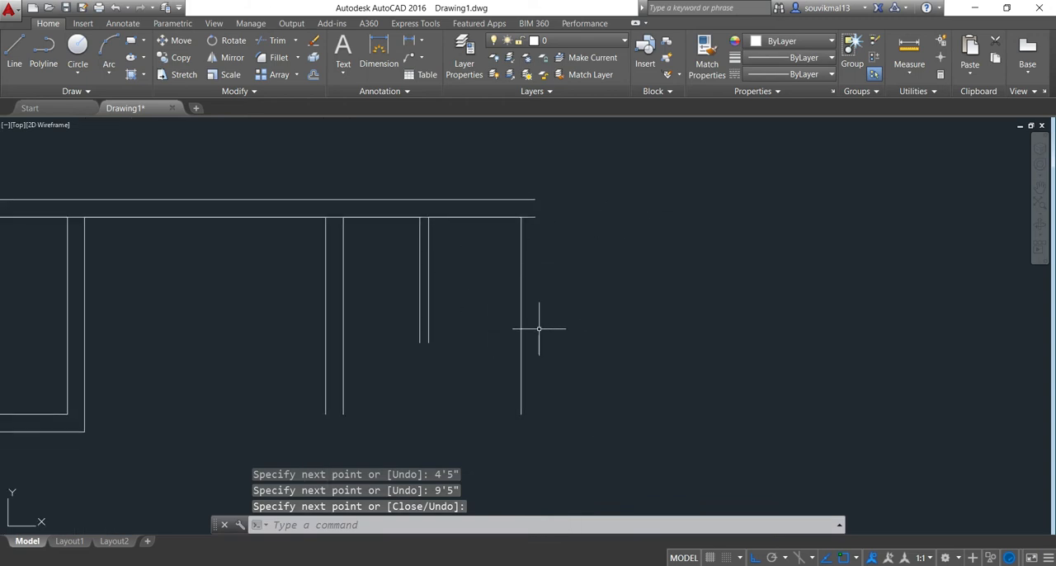
{"action": "type", "text": "o"}
{"action": "key", "text": "Return"}
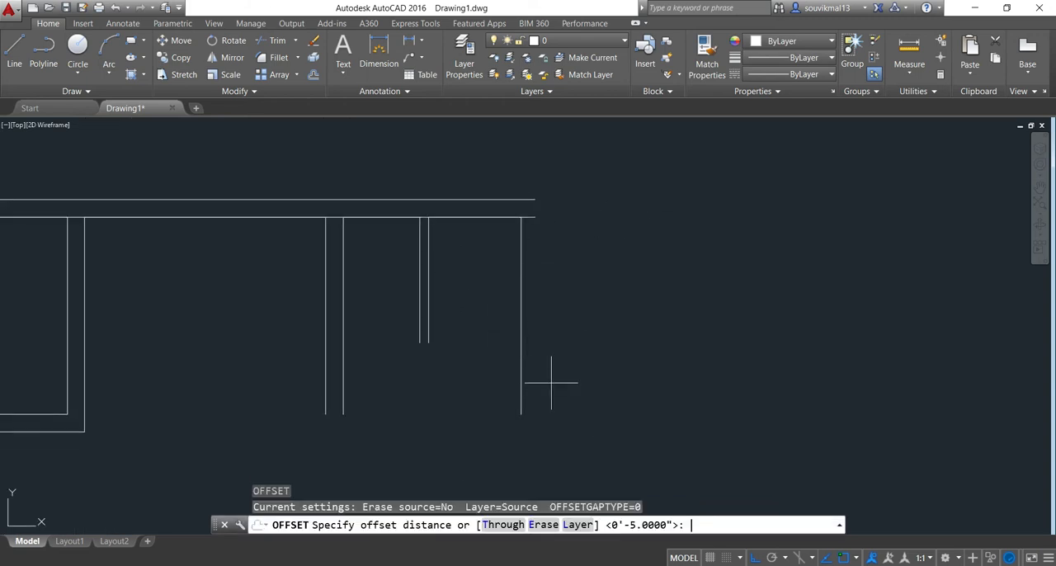
{"action": "type", "text": "10\""}
{"action": "key", "text": "Return"}
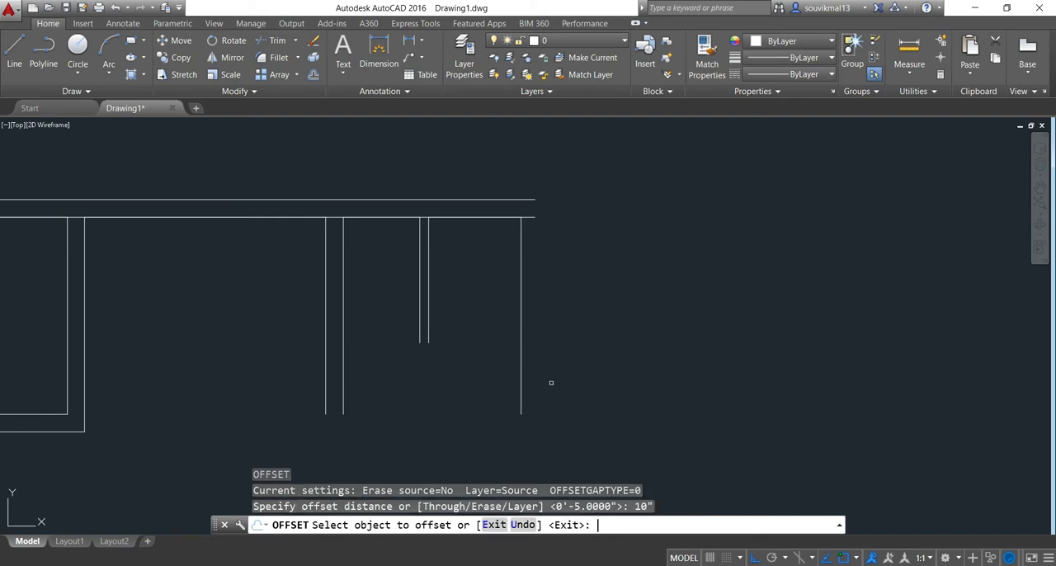
{"action": "scroll", "coordinate": [486, 346], "scroll_direction": "down", "scroll_amount": 5}
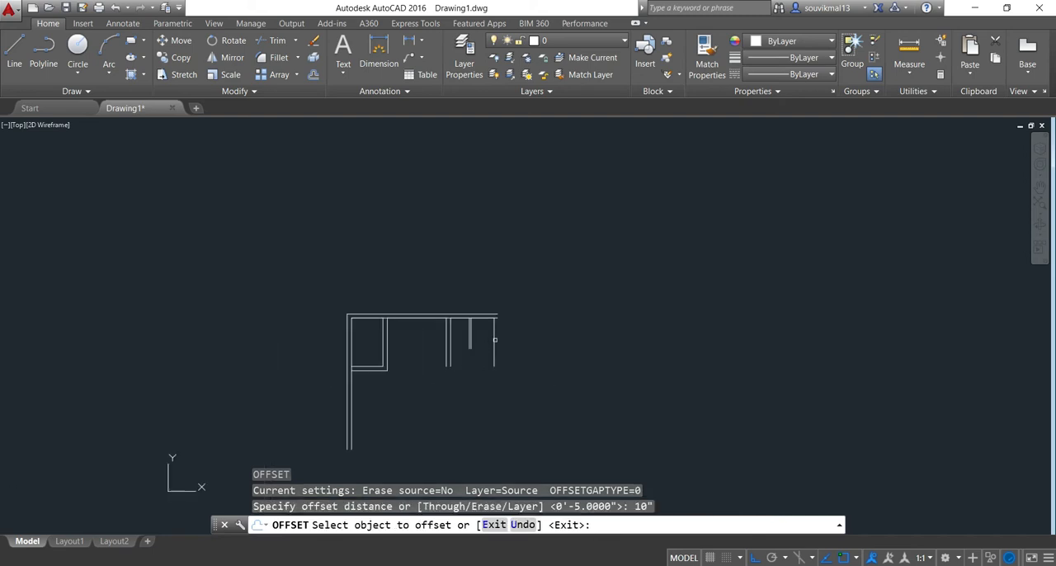
{"action": "left_click", "coordinate": [493, 339]}
{"action": "left_click", "coordinate": [534, 337]}
{"action": "scroll", "coordinate": [501, 324], "scroll_direction": "up", "scroll_amount": 4}
{"action": "scroll", "coordinate": [502, 322], "scroll_direction": "down", "scroll_amount": 4}
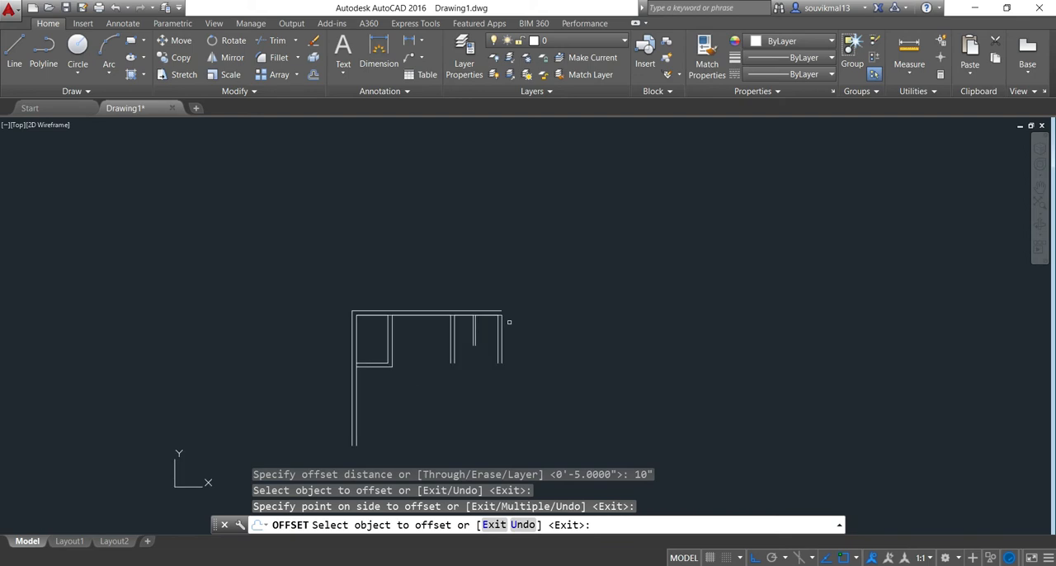
{"action": "middle_click_drag", "start_coordinate": [509, 323], "coordinate": [471, 320]}
{"action": "key", "text": "Escape"}
{"action": "scroll", "coordinate": [350, 232], "scroll_direction": "up", "scroll_amount": 5}
{"action": "scroll", "coordinate": [388, 264], "scroll_direction": "down", "scroll_amount": 5}
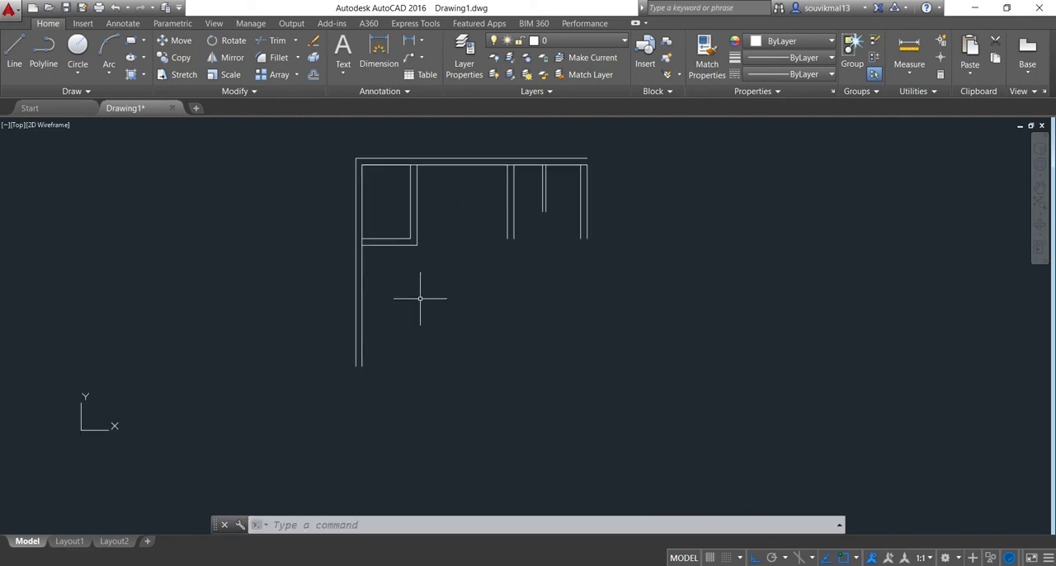
Draw a line from the first room's lower wall at the inner left wall, 14'7" down and 10' right
{"action": "left_click", "coordinate": [16, 46]}
{"action": "scroll", "coordinate": [361, 238], "scroll_direction": "up", "scroll_amount": 4}
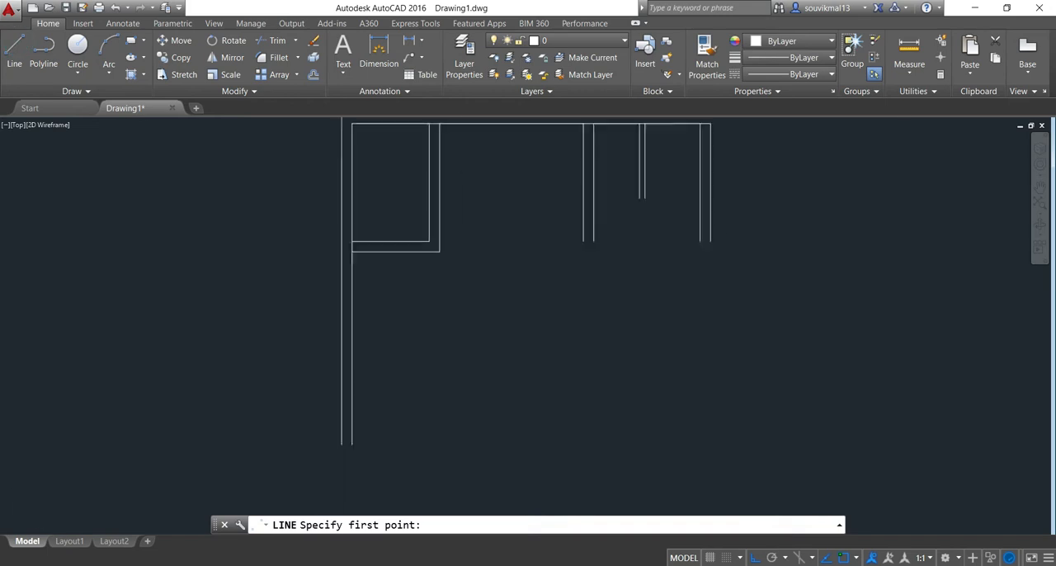
{"action": "left_click", "coordinate": [340, 246]}
{"action": "scroll", "coordinate": [342, 310], "scroll_direction": "down", "scroll_amount": 4}
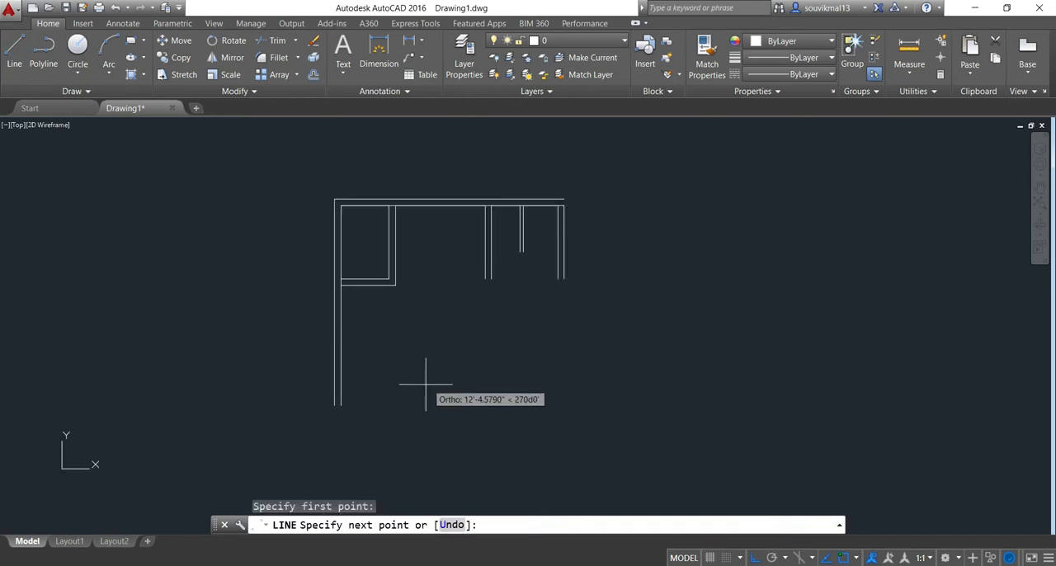
{"action": "type", "text": "14"}
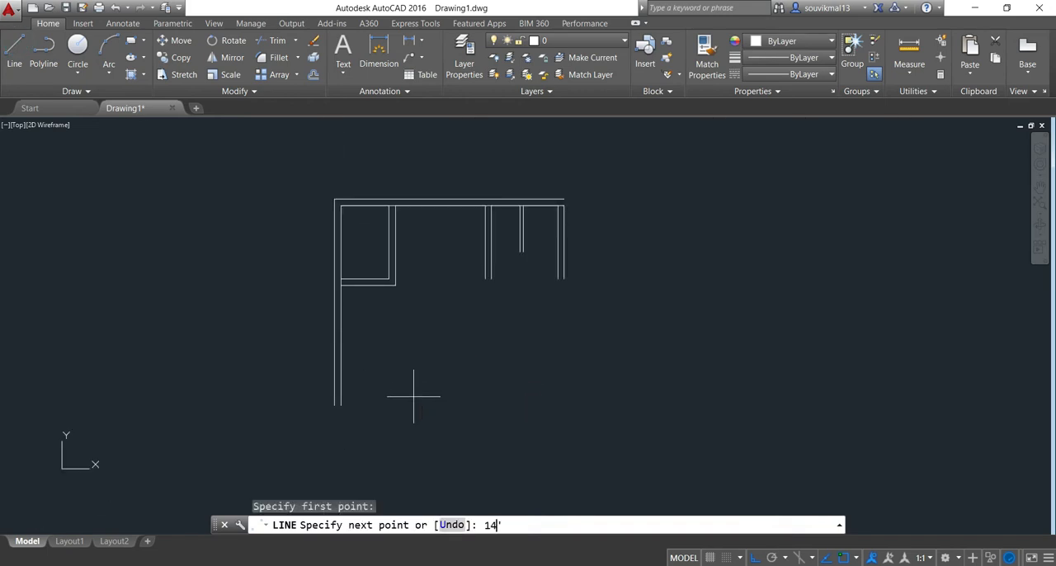
{"action": "type", "text": "'7\""}
{"action": "key", "text": "Return"}
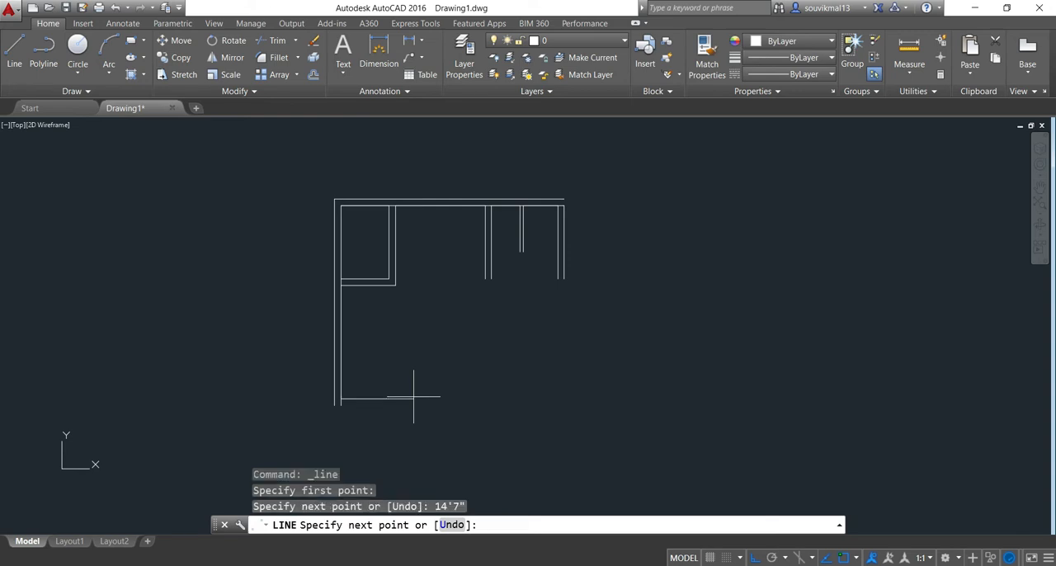
{"action": "type", "text": "1"}
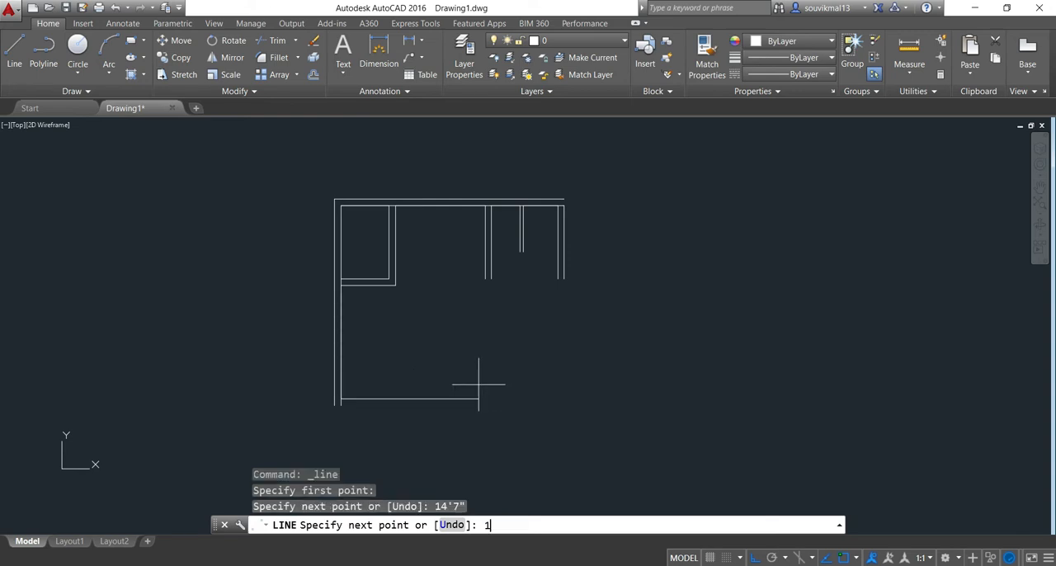
{"action": "type", "text": "0'"}
{"action": "key", "text": "Return"}
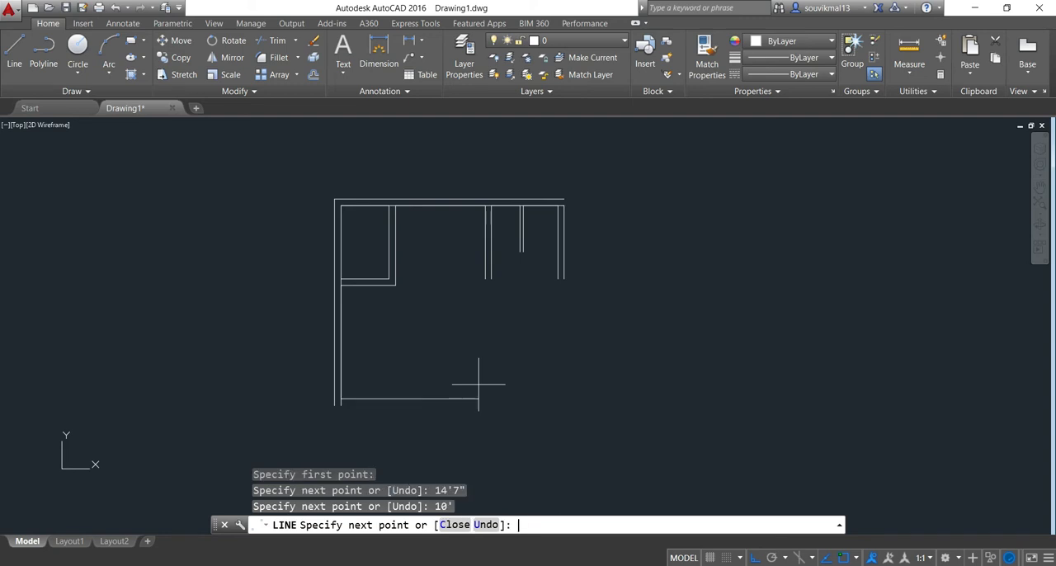
Continue the line 14'7" up and 10' left to close the rectangular room outline
{"action": "type", "text": "1"}
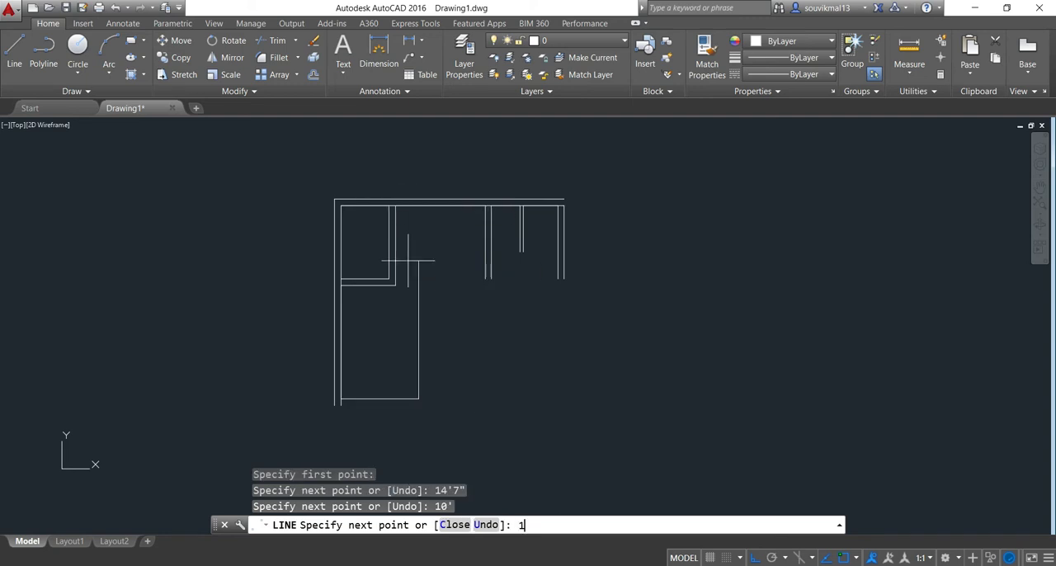
{"action": "type", "text": "4'7\""}
{"action": "key", "text": "Return"}
{"action": "type", "text": "10"}
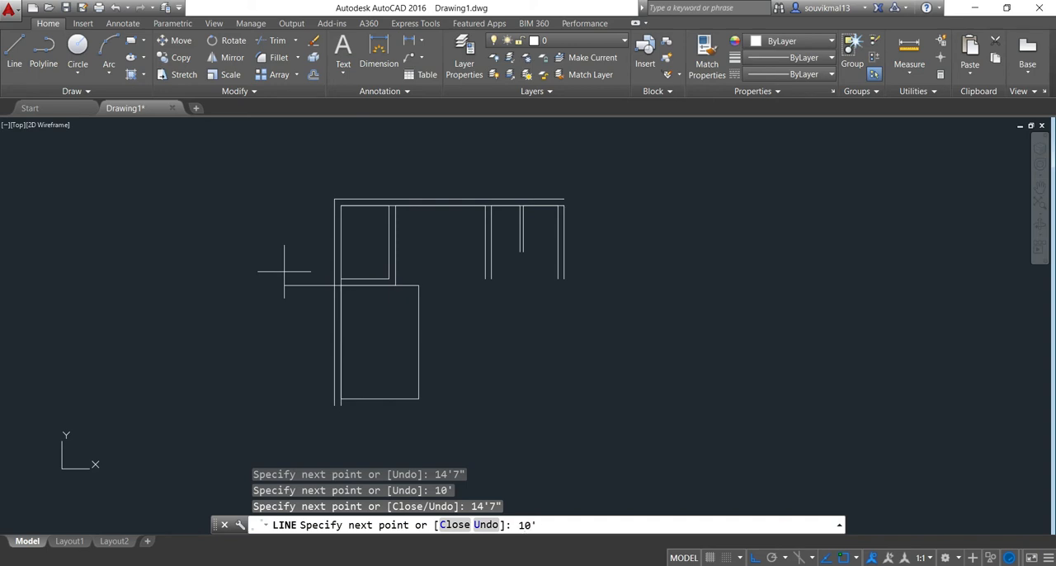
{"action": "type", "text": "'"}
{"action": "key", "text": "Return"}
{"action": "key", "text": "Return"}
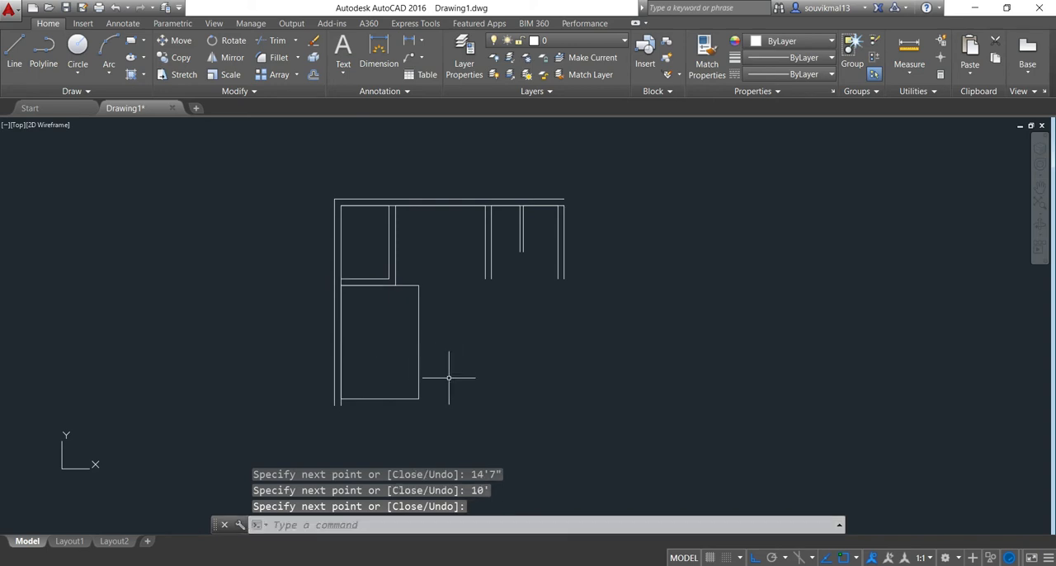
Offset the new room's bottom and right edges outward by 10"
{"action": "scroll", "coordinate": [392, 423], "scroll_direction": "up", "scroll_amount": 5}
{"action": "scroll", "coordinate": [509, 267], "scroll_direction": "down", "scroll_amount": 5}
{"action": "middle_click_drag", "start_coordinate": [537, 262], "coordinate": [498, 302]}
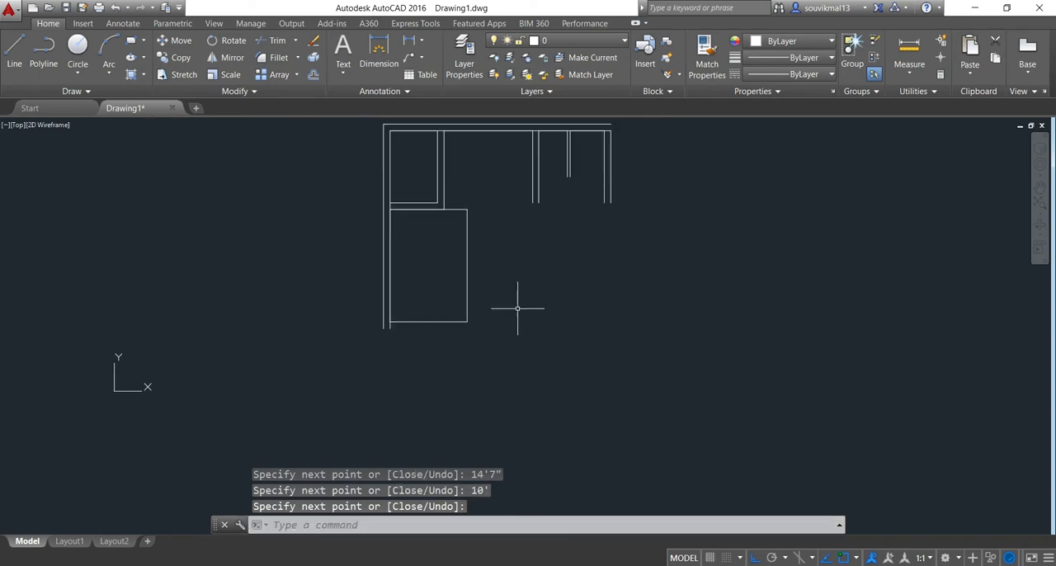
{"action": "type", "text": "o"}
{"action": "key", "text": "Return"}
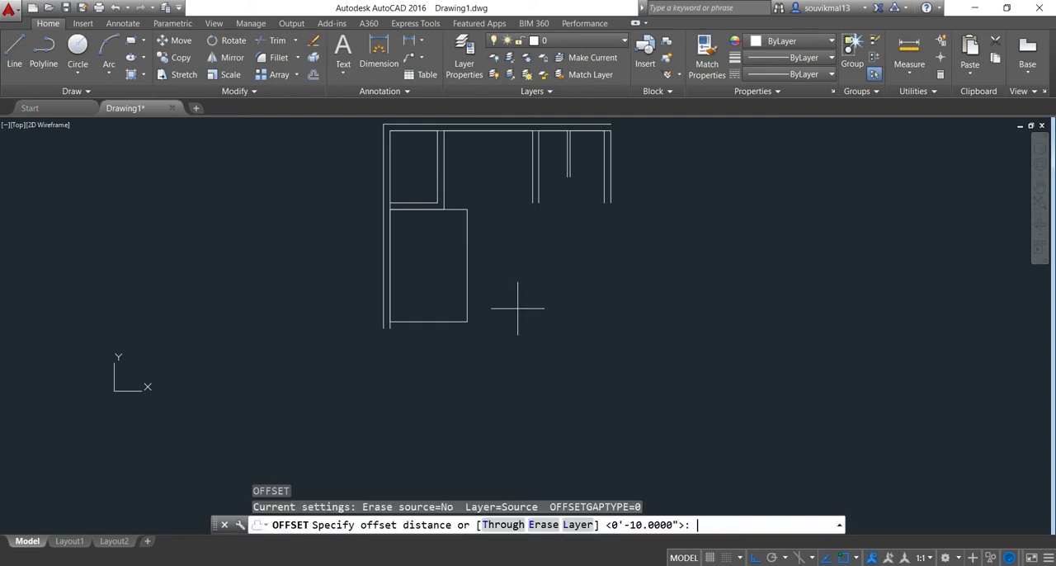
{"action": "type", "text": "10\""}
{"action": "key", "text": "Return"}
{"action": "scroll", "coordinate": [444, 321], "scroll_direction": "up", "scroll_amount": 2}
{"action": "left_click", "coordinate": [432, 321]}
{"action": "left_click", "coordinate": [431, 377]}
{"action": "left_click", "coordinate": [480, 282]}
{"action": "left_click", "coordinate": [508, 270]}
Offset the new room's top edge upward by 10"
{"action": "scroll", "coordinate": [537, 264], "scroll_direction": "down", "scroll_amount": 2}
{"action": "scroll", "coordinate": [483, 276], "scroll_direction": "up", "scroll_amount": 4}
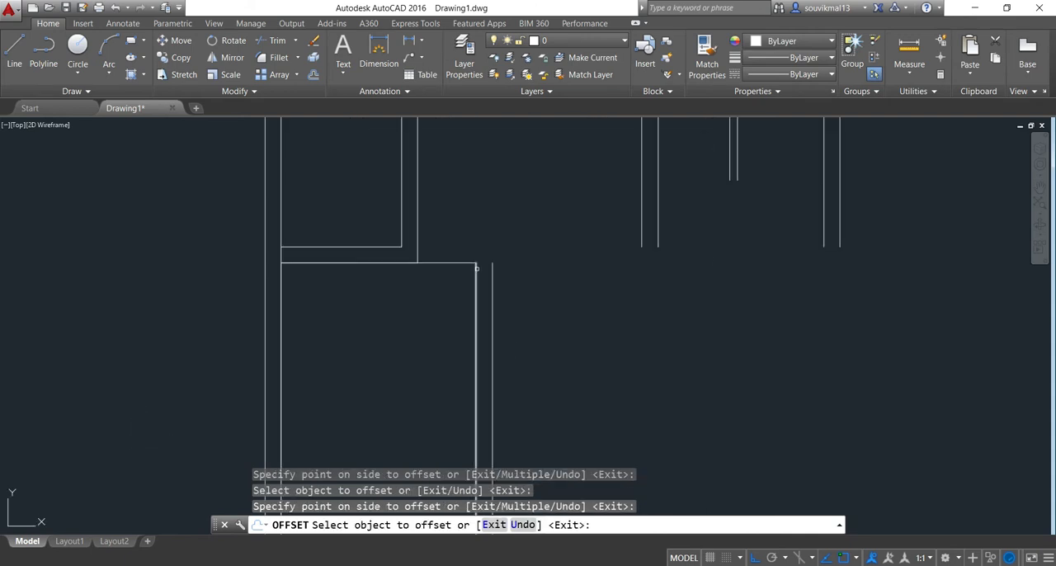
{"action": "left_click", "coordinate": [459, 265]}
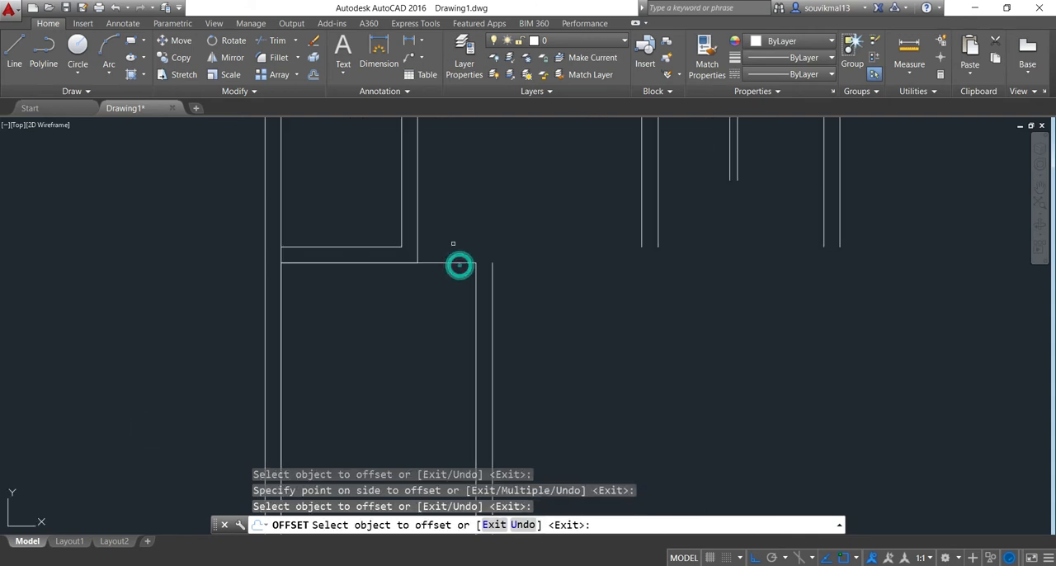
{"action": "left_click", "coordinate": [452, 263]}
{"action": "left_click", "coordinate": [455, 219]}
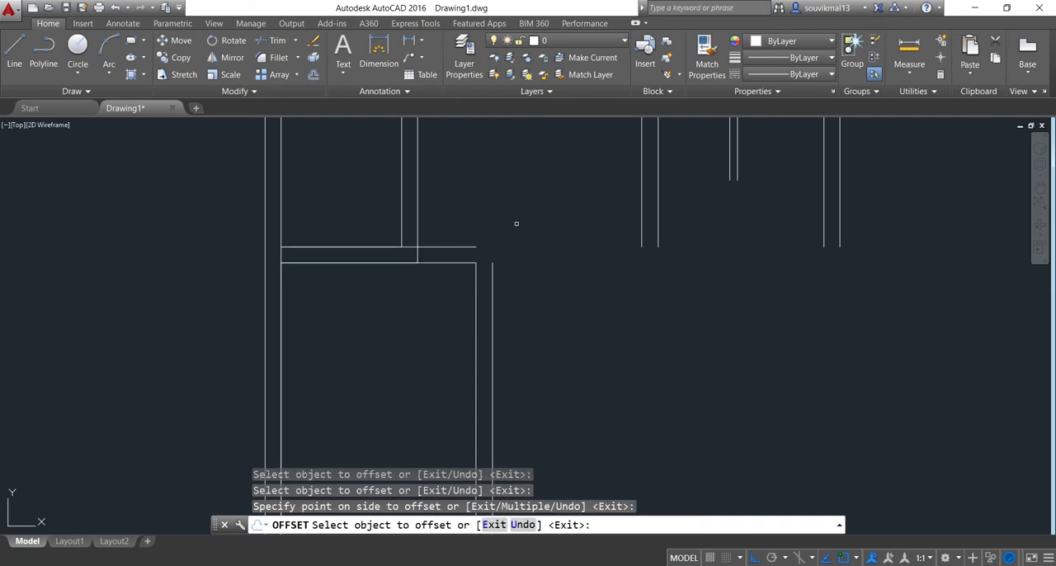
{"action": "key", "text": "Return"}
{"action": "scroll", "coordinate": [516, 248], "scroll_direction": "down", "scroll_amount": 4}
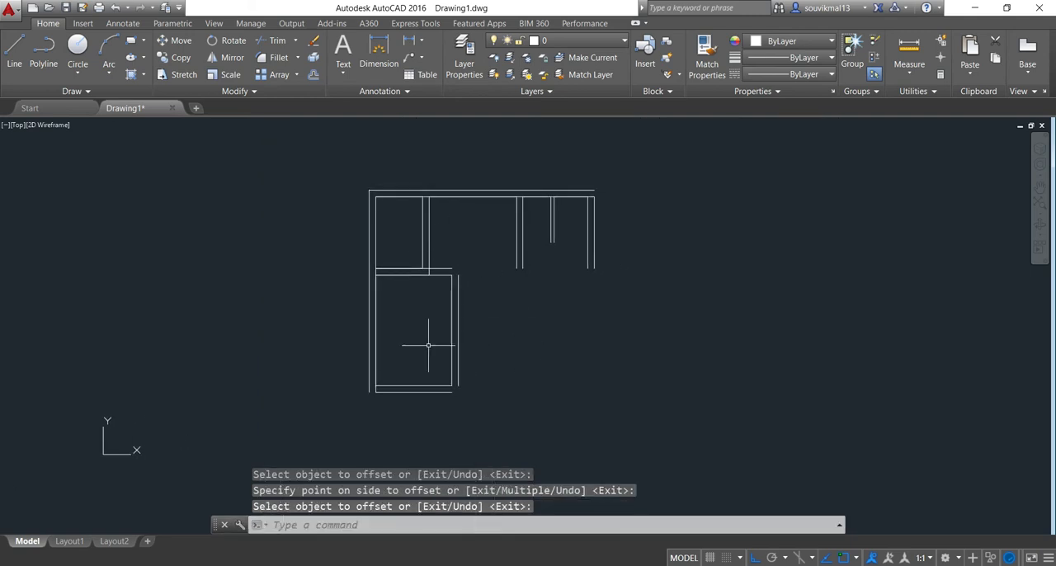
Use Chamfer to join the new room's outer wall lines at its upper-right and lower-right corners
{"action": "scroll", "coordinate": [476, 289], "scroll_direction": "up", "scroll_amount": 4}
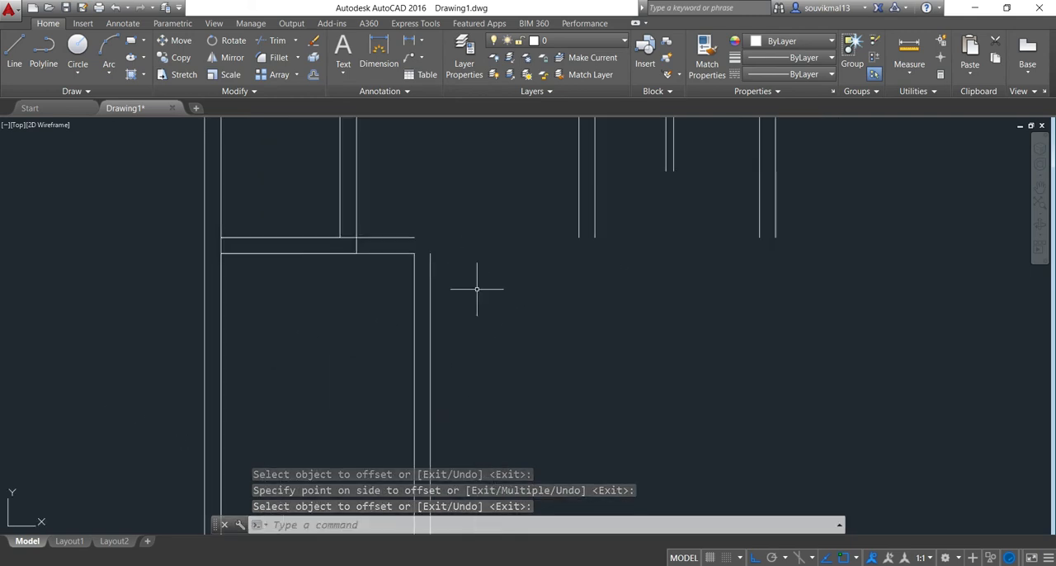
{"action": "scroll", "coordinate": [476, 289], "scroll_direction": "down", "scroll_amount": 2}
{"action": "type", "text": "ch"}
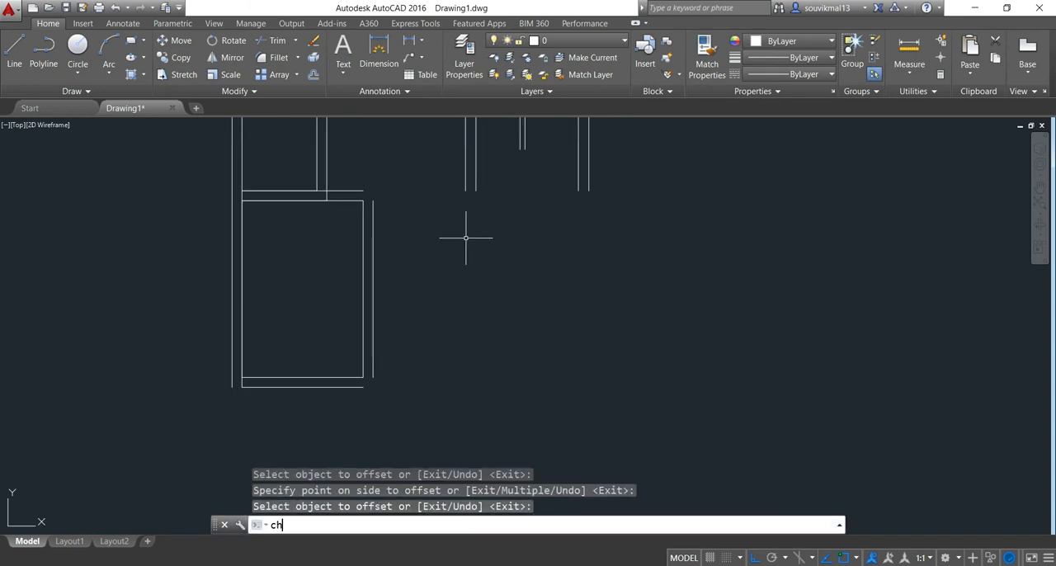
{"action": "type", "text": "a"}
{"action": "key", "text": "Return"}
{"action": "scroll", "coordinate": [406, 192], "scroll_direction": "up", "scroll_amount": 3}
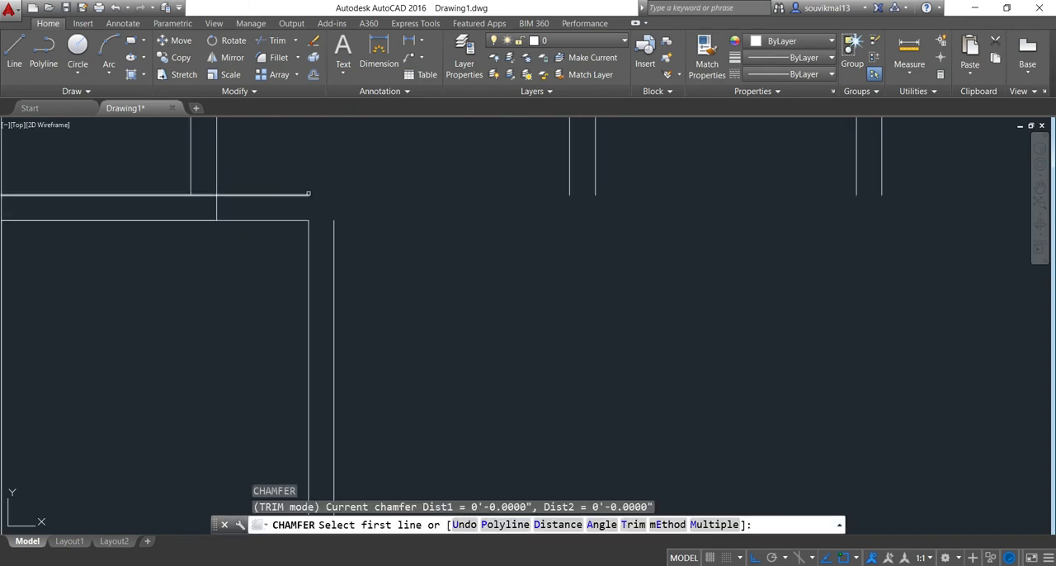
{"action": "left_click", "coordinate": [302, 190]}
{"action": "left_click", "coordinate": [306, 195]}
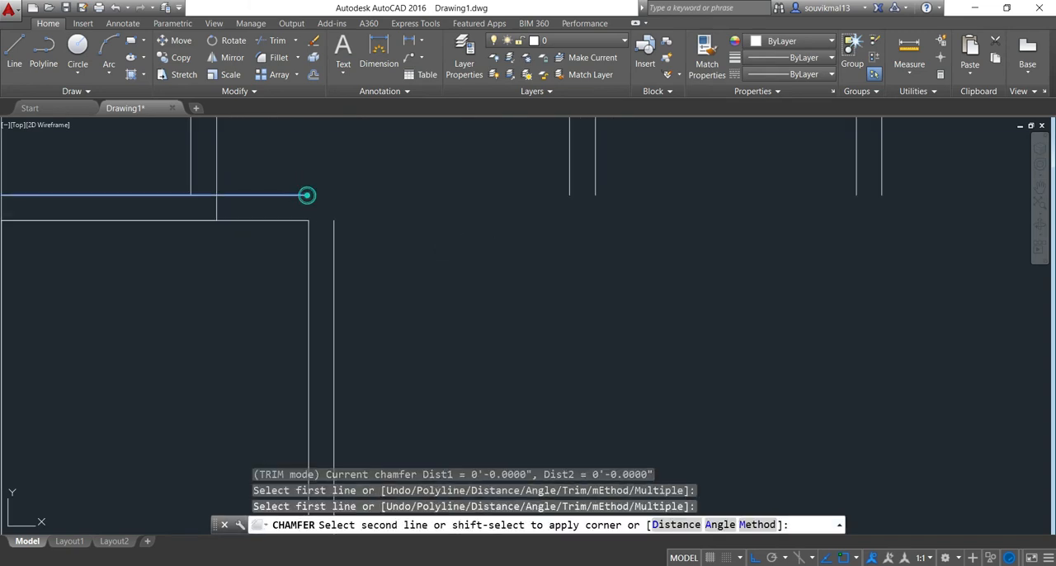
{"action": "left_click", "coordinate": [333, 236]}
{"action": "scroll", "coordinate": [340, 280], "scroll_direction": "down", "scroll_amount": 4}
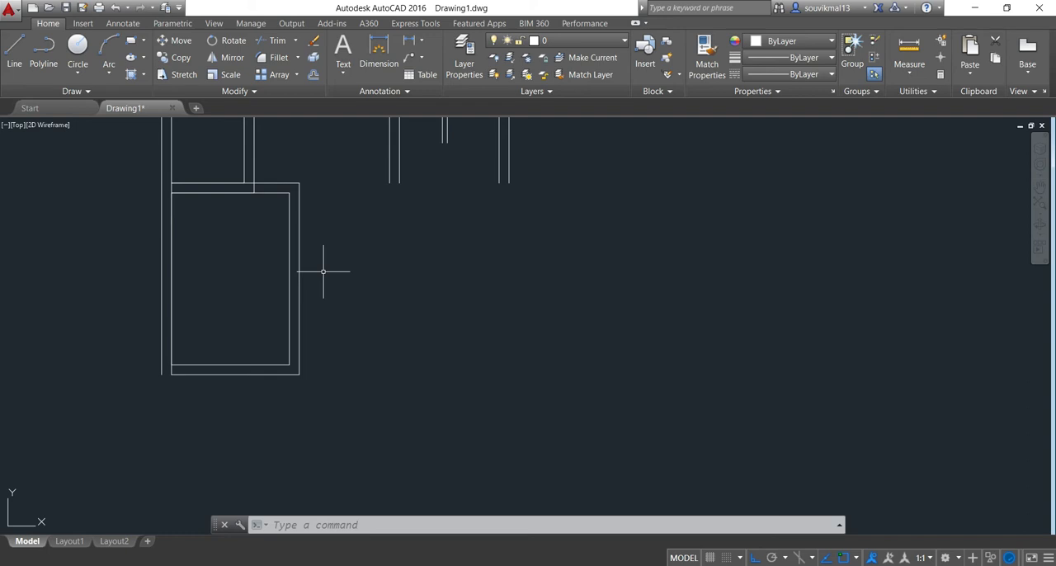
Offset the new room's outer right wall line by 6' to the right
{"action": "type", "text": "o"}
{"action": "key", "text": "Return"}
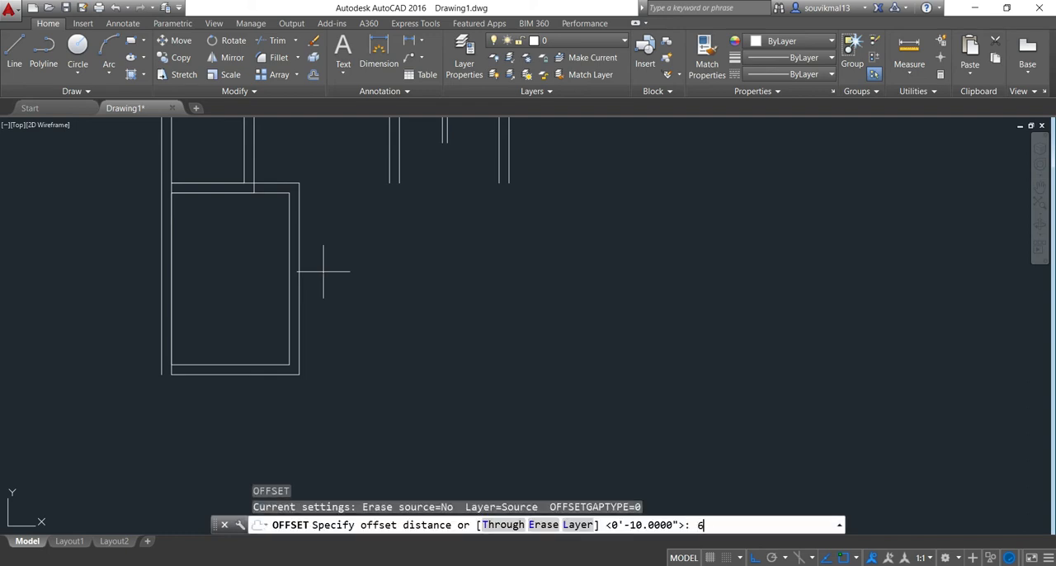
{"action": "key", "text": "Return"}
{"action": "scroll", "coordinate": [323, 271], "scroll_direction": "up", "scroll_amount": 2}
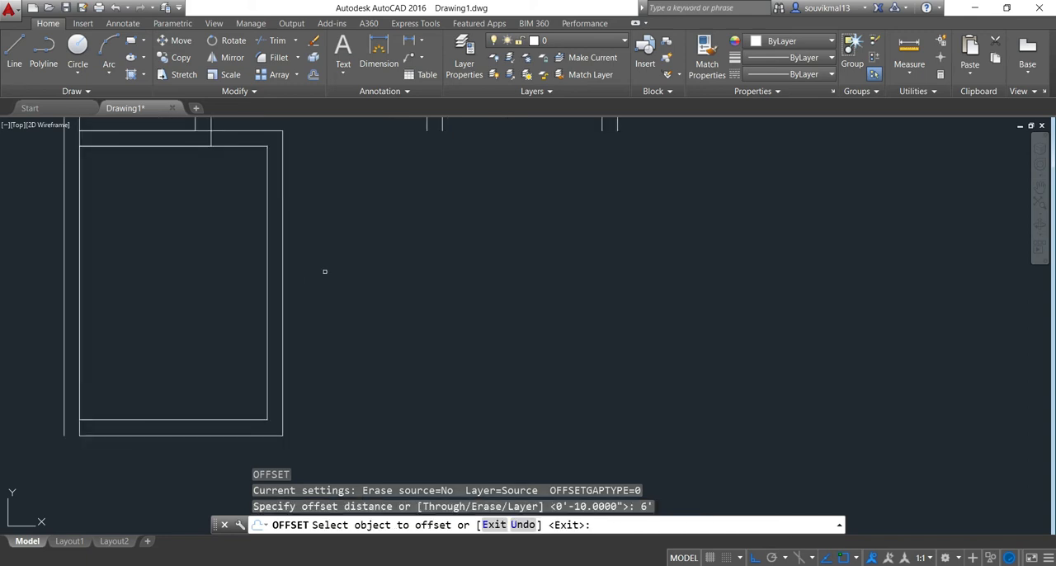
{"action": "left_click", "coordinate": [283, 280]}
{"action": "left_click", "coordinate": [462, 297]}
{"action": "scroll", "coordinate": [462, 299], "scroll_direction": "down", "scroll_amount": 2}
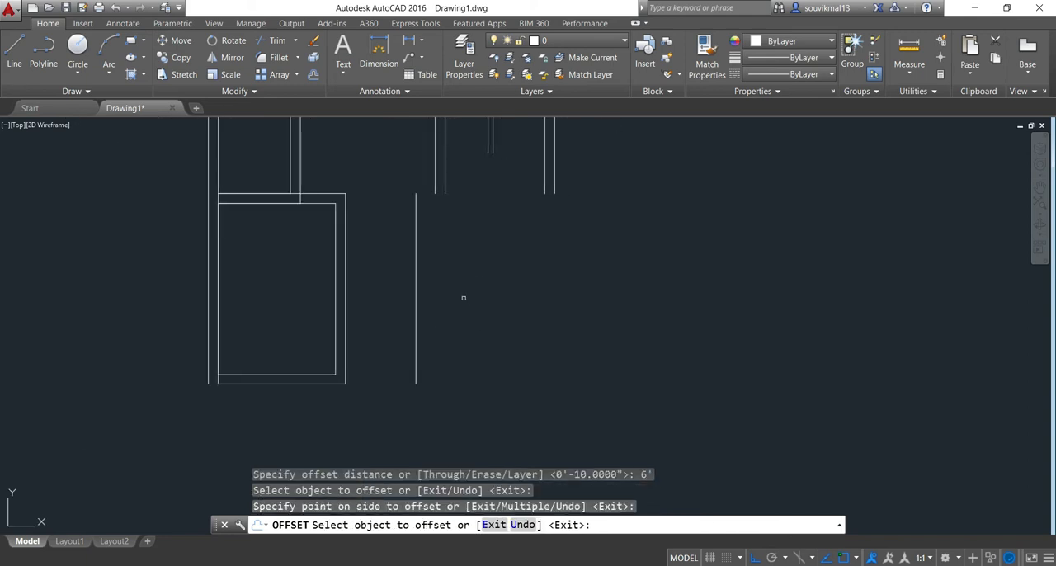
{"action": "key", "text": "Return"}
Offset the new vertical line beside the 6' gap by 10" to the right to form a wall
{"action": "scroll", "coordinate": [462, 245], "scroll_direction": "up", "scroll_amount": 2}
{"action": "scroll", "coordinate": [448, 234], "scroll_direction": "down", "scroll_amount": 4}
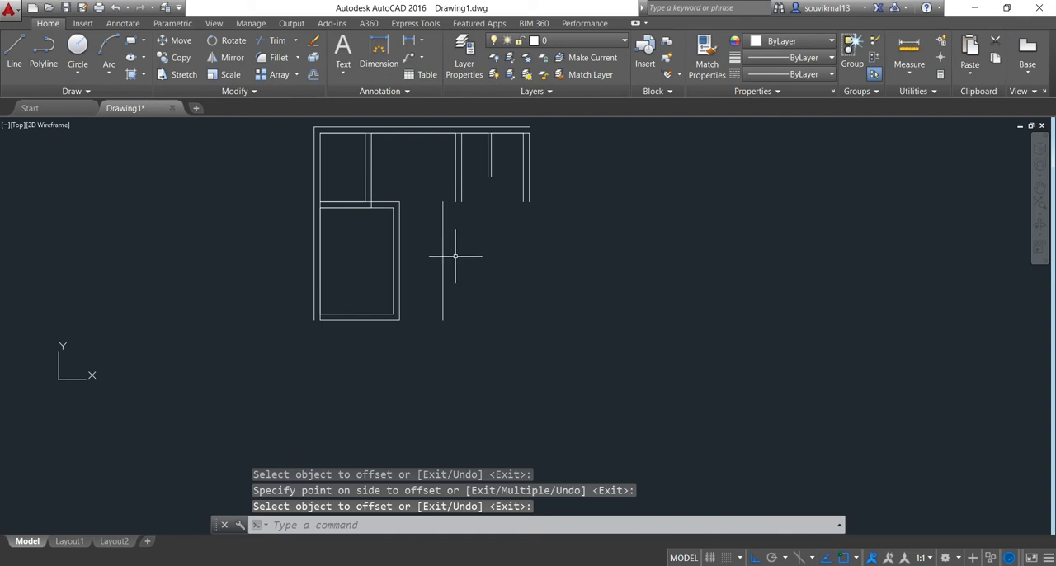
{"action": "scroll", "coordinate": [445, 253], "scroll_direction": "up", "scroll_amount": 4}
{"action": "type", "text": "o"}
{"action": "key", "text": "Return"}
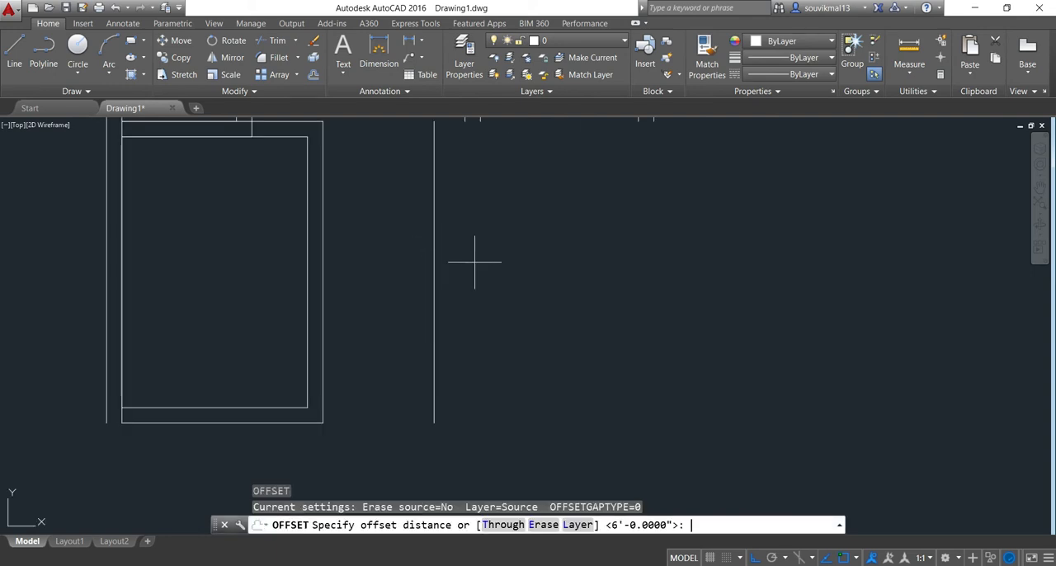
{"action": "type", "text": "10\""}
{"action": "key", "text": "Return"}
{"action": "scroll", "coordinate": [471, 271], "scroll_direction": "up", "scroll_amount": 2}
{"action": "left_click", "coordinate": [419, 289]}
{"action": "left_click", "coordinate": [470, 294]}
{"action": "scroll", "coordinate": [517, 309], "scroll_direction": "down", "scroll_amount": 3}
{"action": "middle_click_drag", "start_coordinate": [518, 309], "coordinate": [501, 336]}
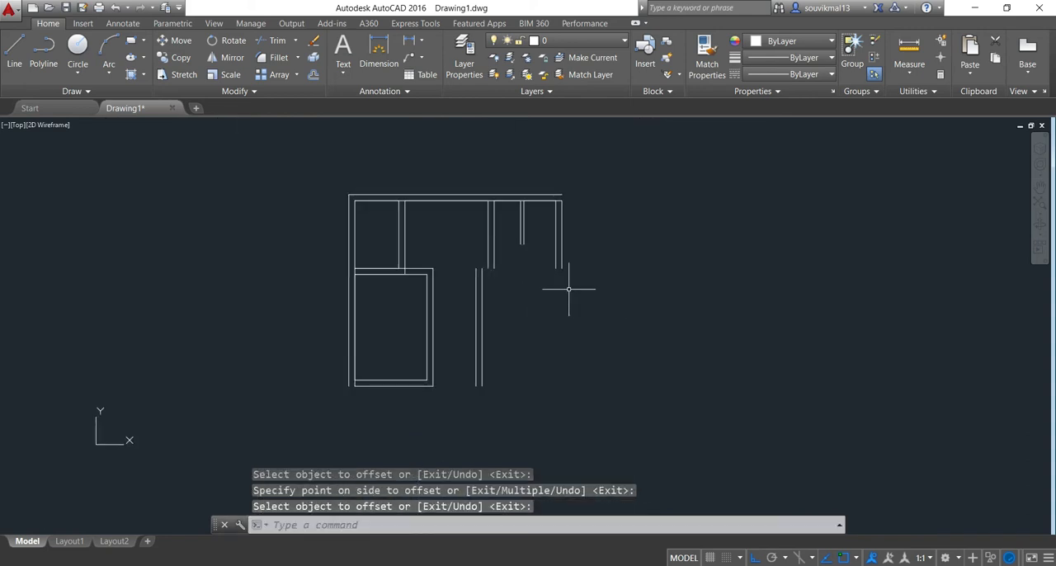
Draw a horizontal line from the lower room's upper-right outer corner to the bottom of the end wall's outer line
{"action": "left_click", "coordinate": [10, 61]}
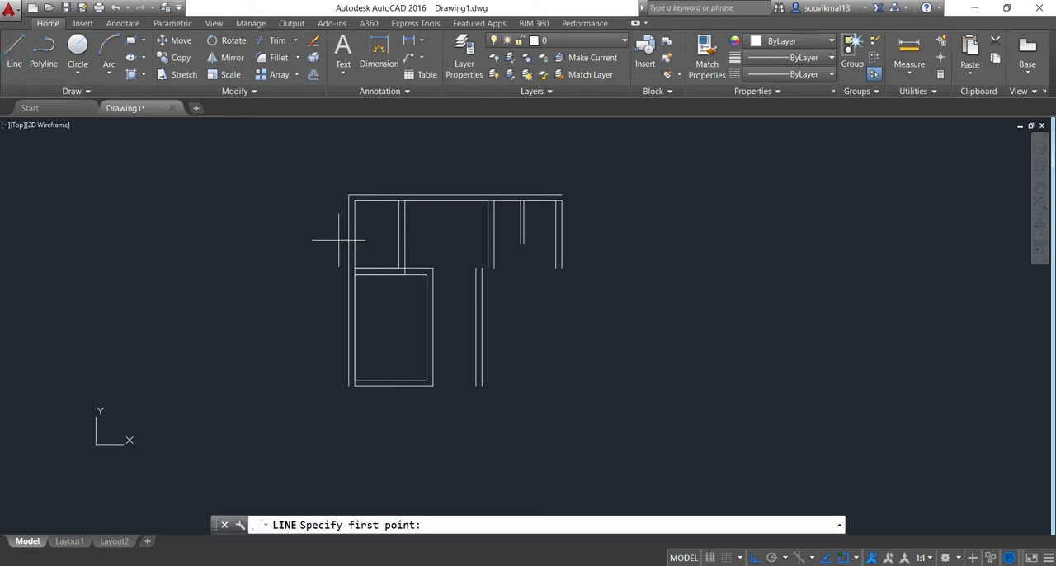
{"action": "scroll", "coordinate": [438, 264], "scroll_direction": "up", "scroll_amount": 2}
{"action": "left_click", "coordinate": [430, 271]}
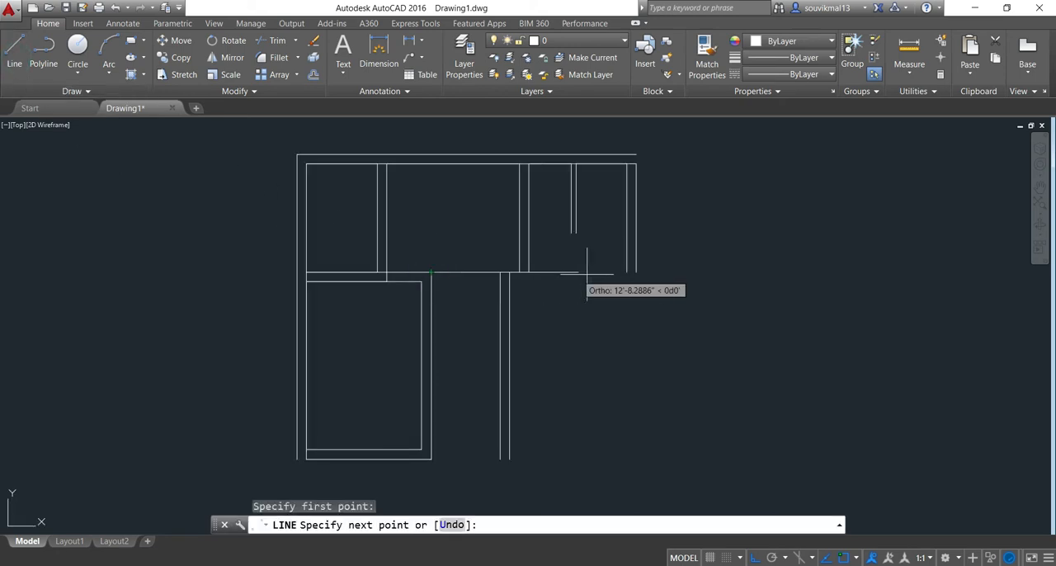
{"action": "left_click", "coordinate": [636, 272]}
{"action": "key", "text": "Return"}
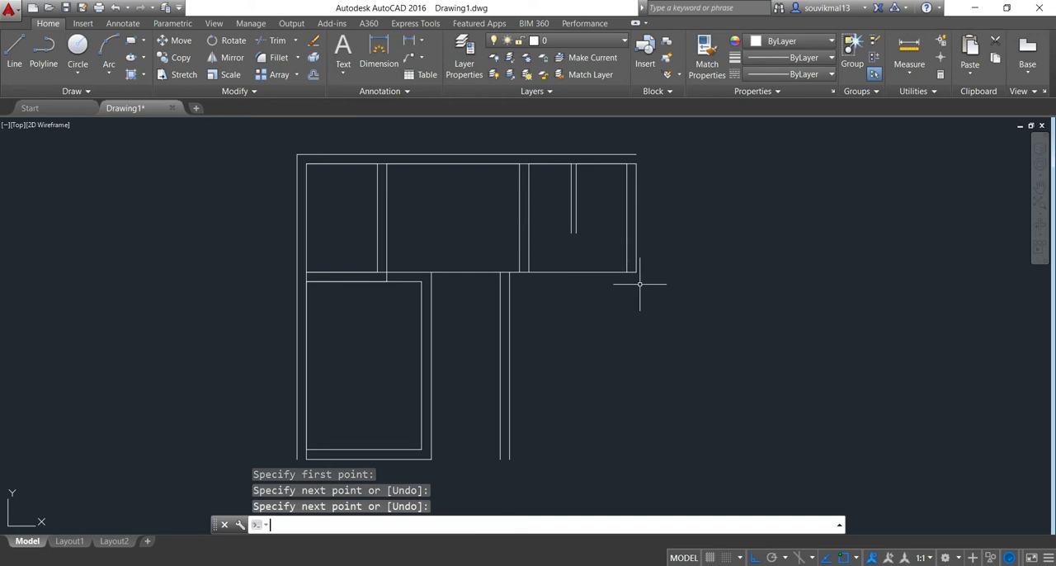
Offset the horizontal line under the top rooms downward by 10" to form their lower wall
{"action": "scroll", "coordinate": [580, 304], "scroll_direction": "down", "scroll_amount": 2}
{"action": "scroll", "coordinate": [556, 276], "scroll_direction": "up", "scroll_amount": 2}
{"action": "scroll", "coordinate": [555, 276], "scroll_direction": "up", "scroll_amount": 2}
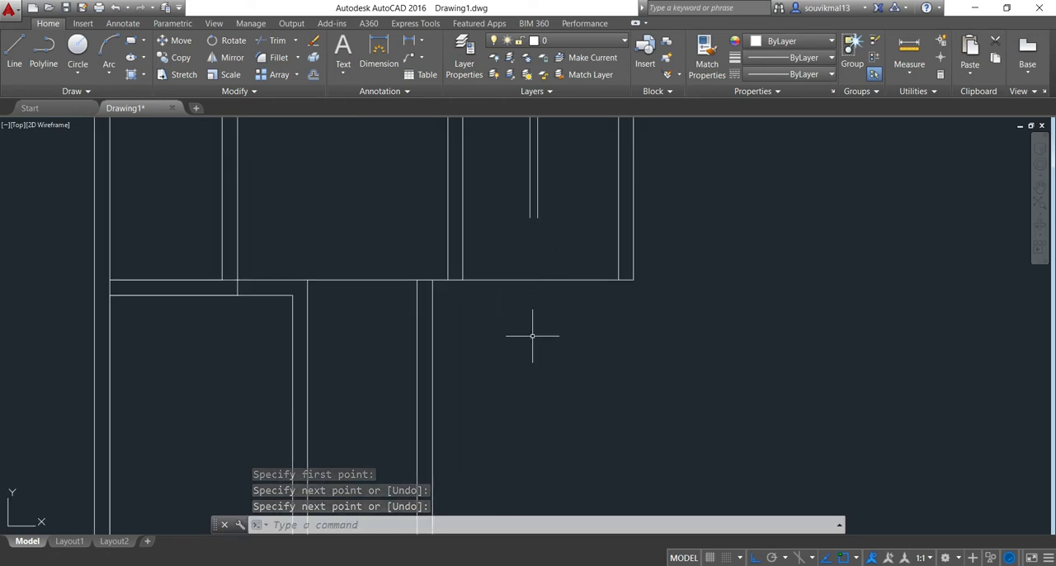
{"action": "type", "text": "o"}
{"action": "key", "text": "Return"}
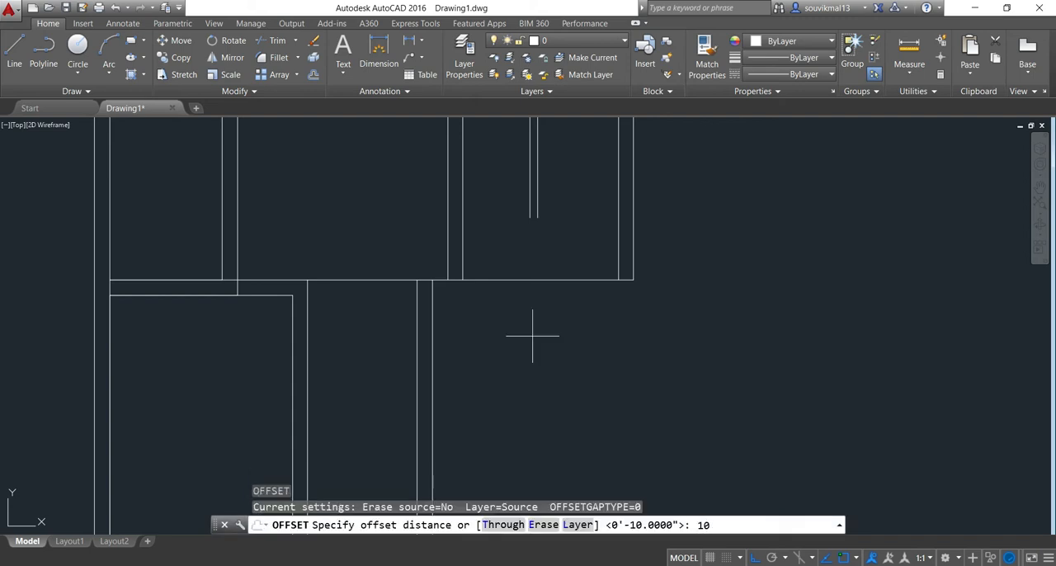
{"action": "key", "text": "Return"}
{"action": "scroll", "coordinate": [532, 336], "scroll_direction": "up", "scroll_amount": 4}
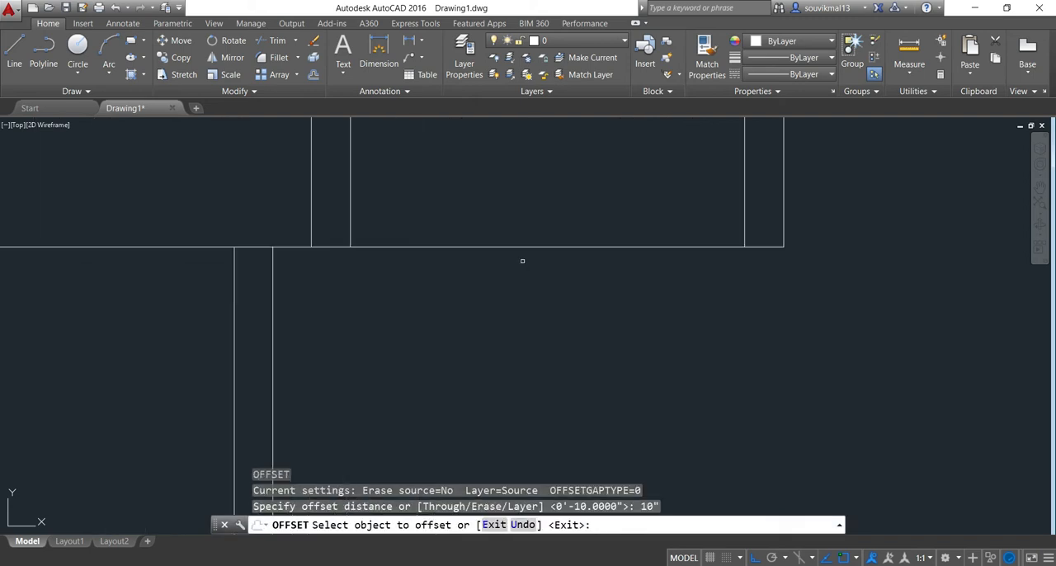
{"action": "left_click", "coordinate": [516, 246]}
{"action": "left_click", "coordinate": [521, 294]}
{"action": "scroll", "coordinate": [544, 295], "scroll_direction": "down", "scroll_amount": 3}
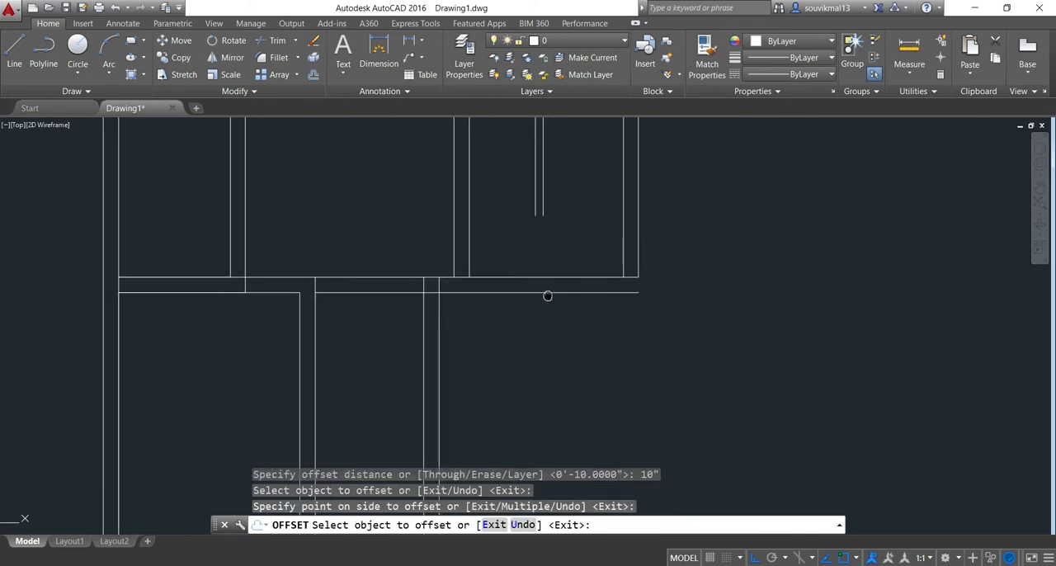
Draw a short vertical line closing the right end of the wall under the top rooms
{"action": "left_click", "coordinate": [14, 51]}
{"action": "scroll", "coordinate": [624, 255], "scroll_direction": "up", "scroll_amount": 2}
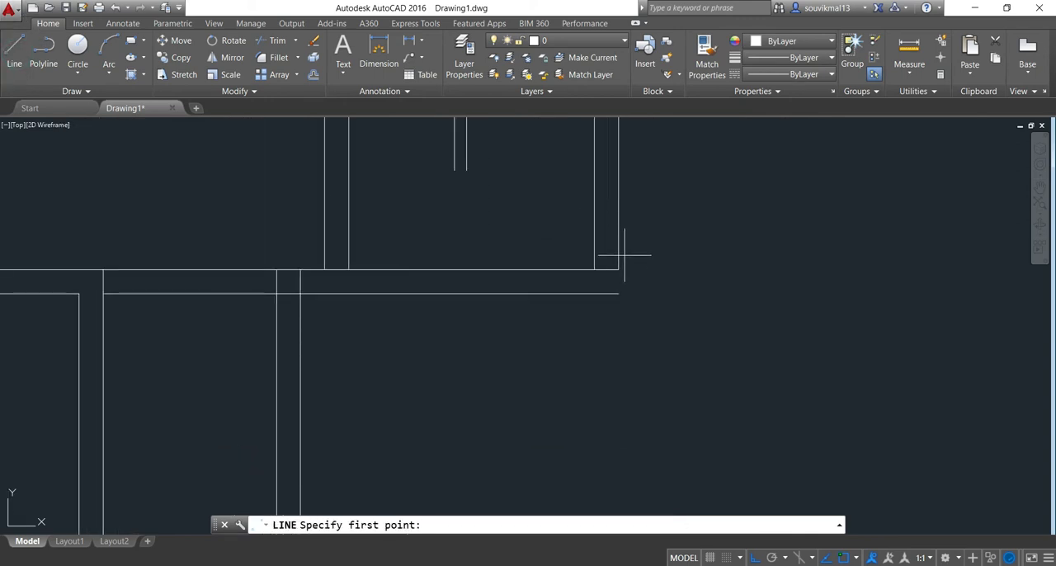
{"action": "left_click", "coordinate": [618, 269]}
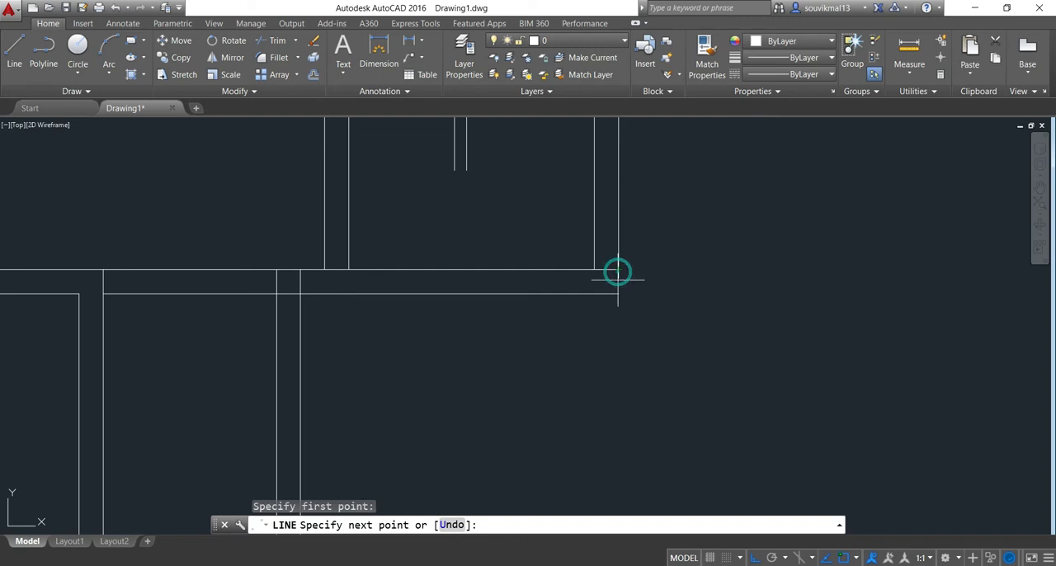
{"action": "left_click", "coordinate": [618, 293]}
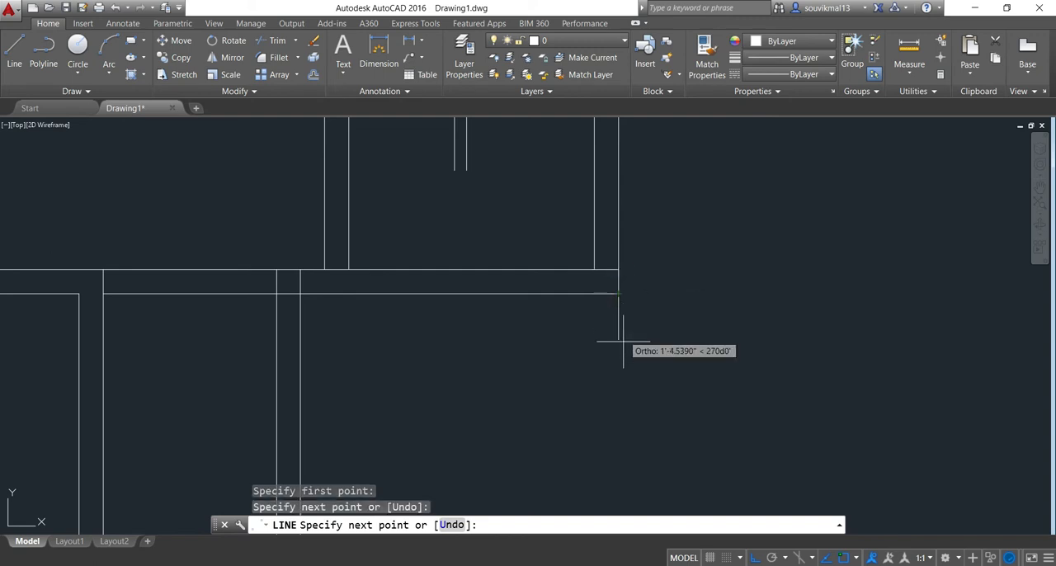
Draw a line 11'7" down from the wall's lower-right corner, continuing horizontally left to the passage wall's right line
{"action": "scroll", "coordinate": [619, 353], "scroll_direction": "down", "scroll_amount": 3}
{"action": "middle_click_drag", "start_coordinate": [617, 376], "coordinate": [605, 341]}
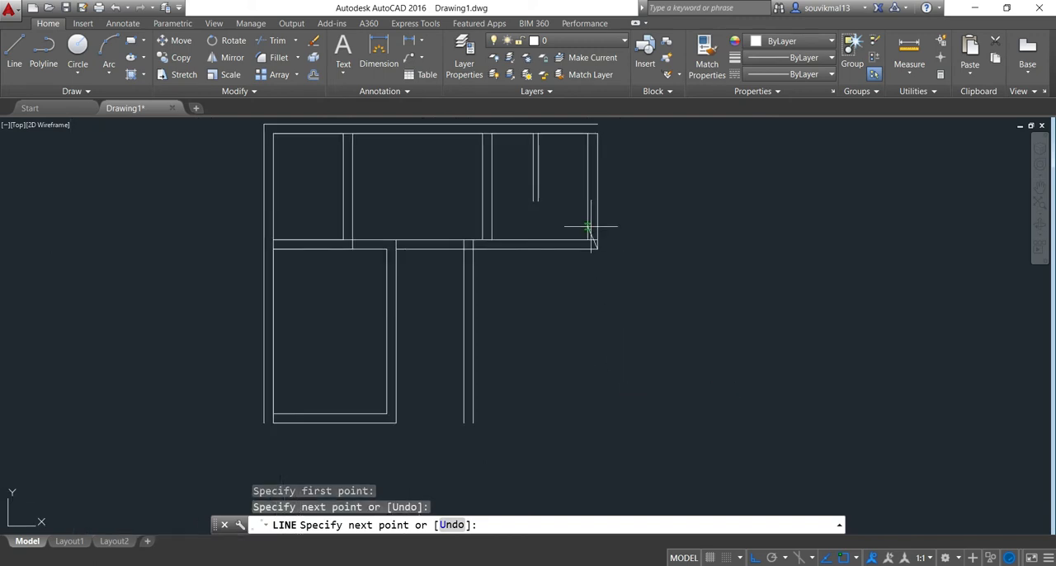
{"action": "left_click", "coordinate": [597, 249]}
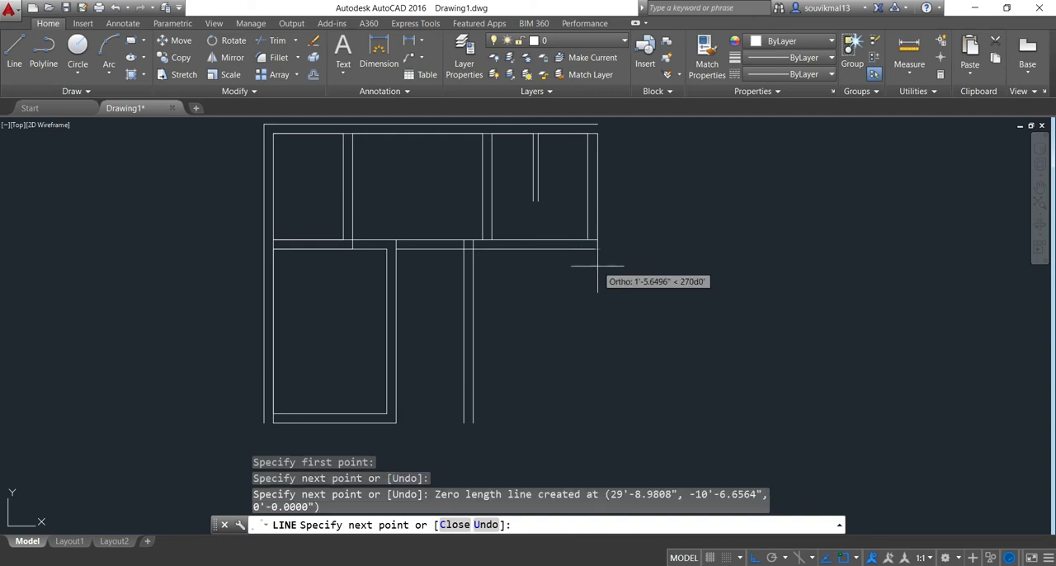
{"action": "type", "text": "1"}
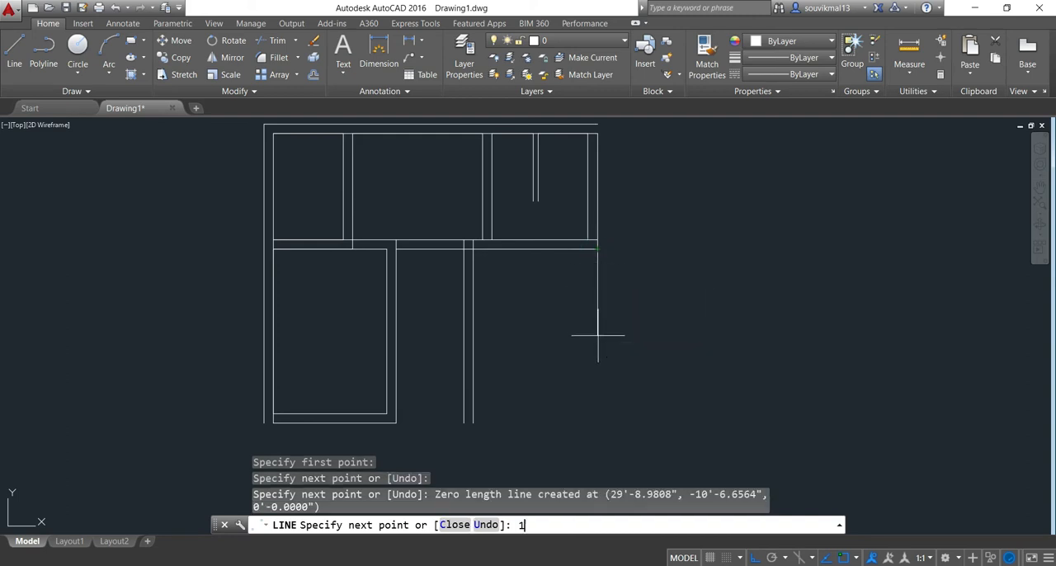
{"action": "type", "text": "1'7\""}
{"action": "key", "text": "Return"}
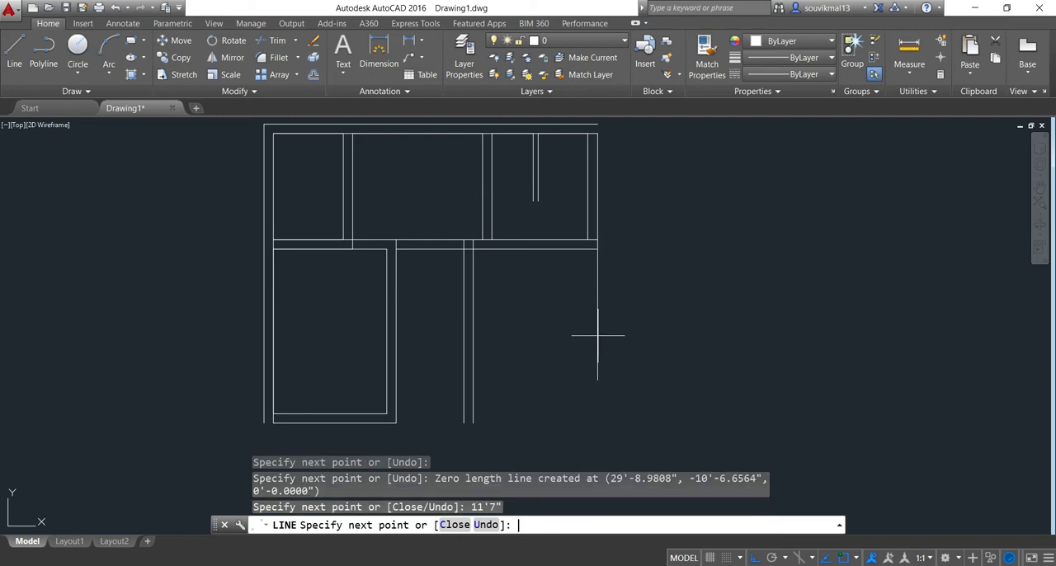
{"action": "left_click", "coordinate": [473, 379]}
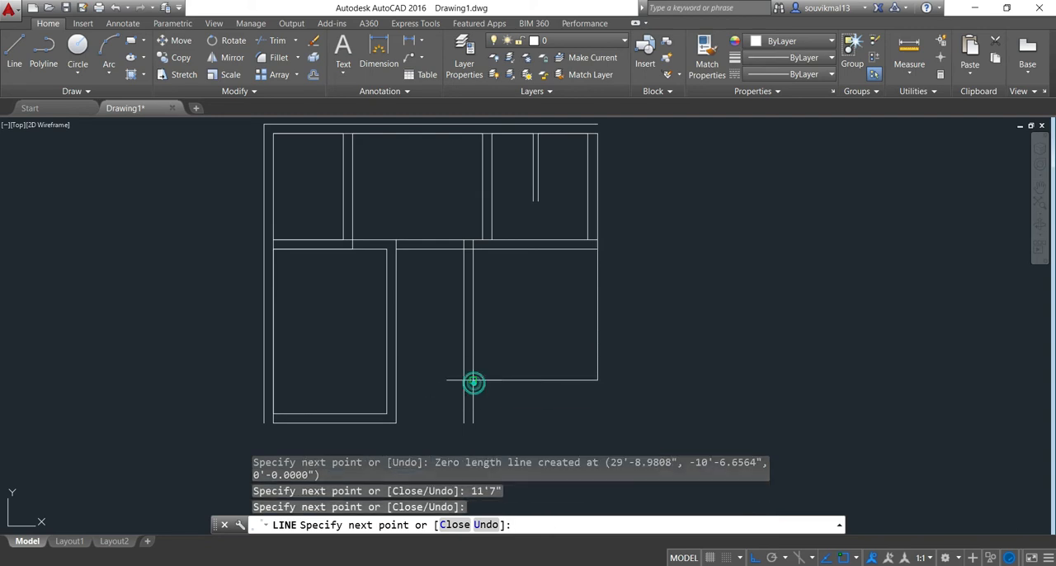
{"action": "key", "text": "Return"}
Offset the lower-right room's vertical right line by 10" inward
{"action": "scroll", "coordinate": [588, 334], "scroll_direction": "up", "scroll_amount": 4}
{"action": "scroll", "coordinate": [588, 333], "scroll_direction": "down", "scroll_amount": 4}
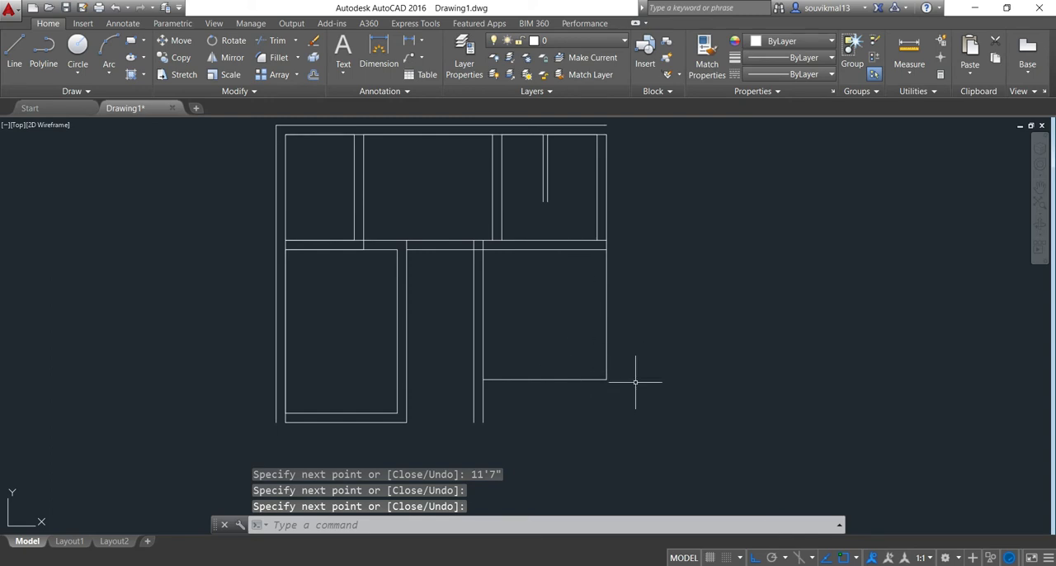
{"action": "type", "text": "o"}
{"action": "key", "text": "Return"}
{"action": "type", "text": "10"}
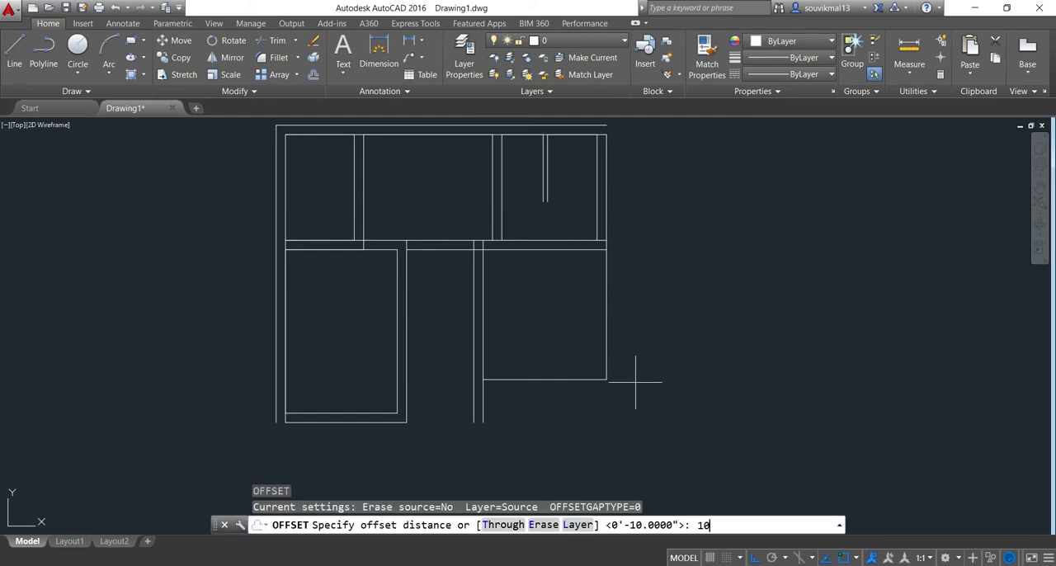
{"action": "type", "text": "\""}
{"action": "key", "text": "Return"}
{"action": "scroll", "coordinate": [635, 382], "scroll_direction": "up", "scroll_amount": 2}
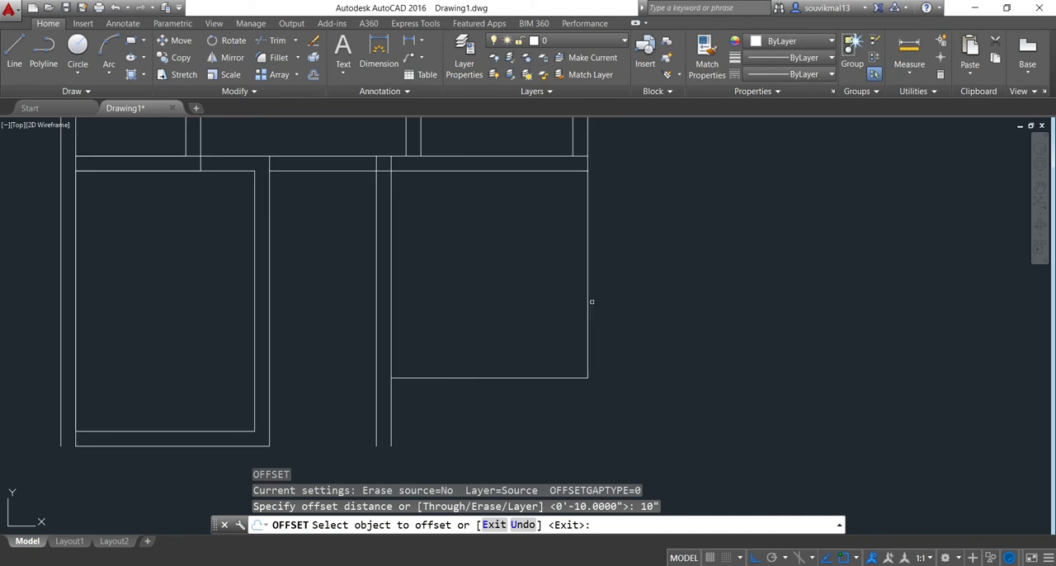
{"action": "left_click", "coordinate": [587, 248]}
{"action": "left_click", "coordinate": [533, 308]}
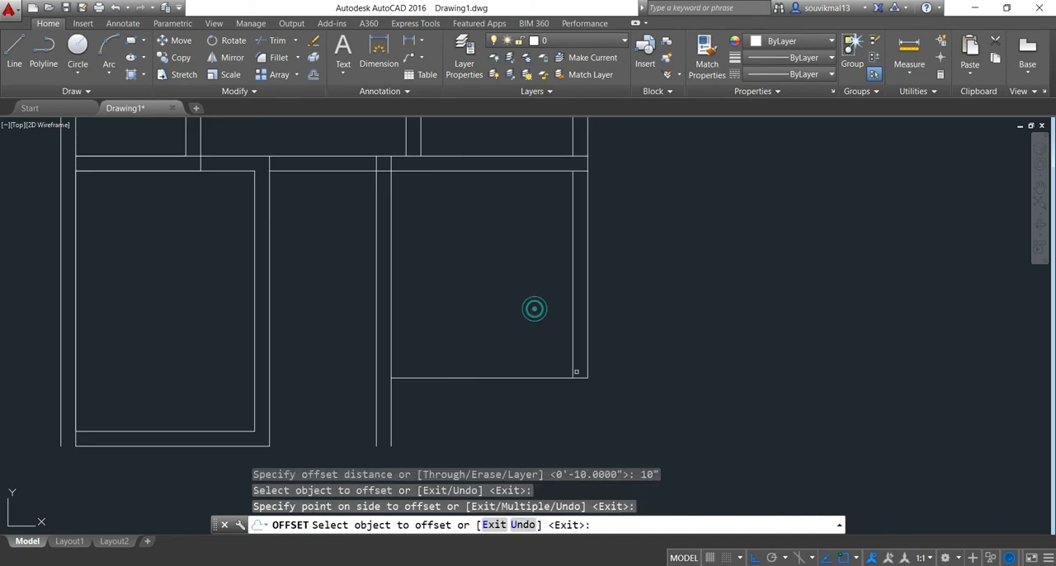
Offset the lower-right room's bottom line by 10" downward to form its lower wall
{"action": "left_click", "coordinate": [522, 378]}
{"action": "left_click", "coordinate": [527, 440]}
{"action": "scroll", "coordinate": [599, 396], "scroll_direction": "down", "scroll_amount": 1}
{"action": "scroll", "coordinate": [579, 387], "scroll_direction": "up", "scroll_amount": 1}
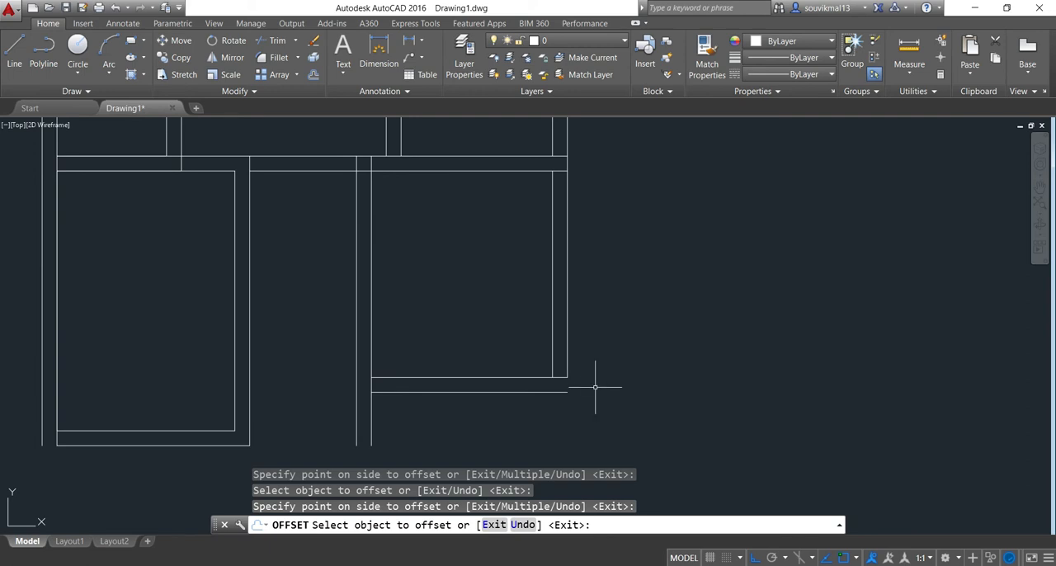
{"action": "key", "text": "Escape"}
Join the lower wall's outer line and the right outer line into a sharp corner with Chamfer
{"action": "type", "text": "ch"}
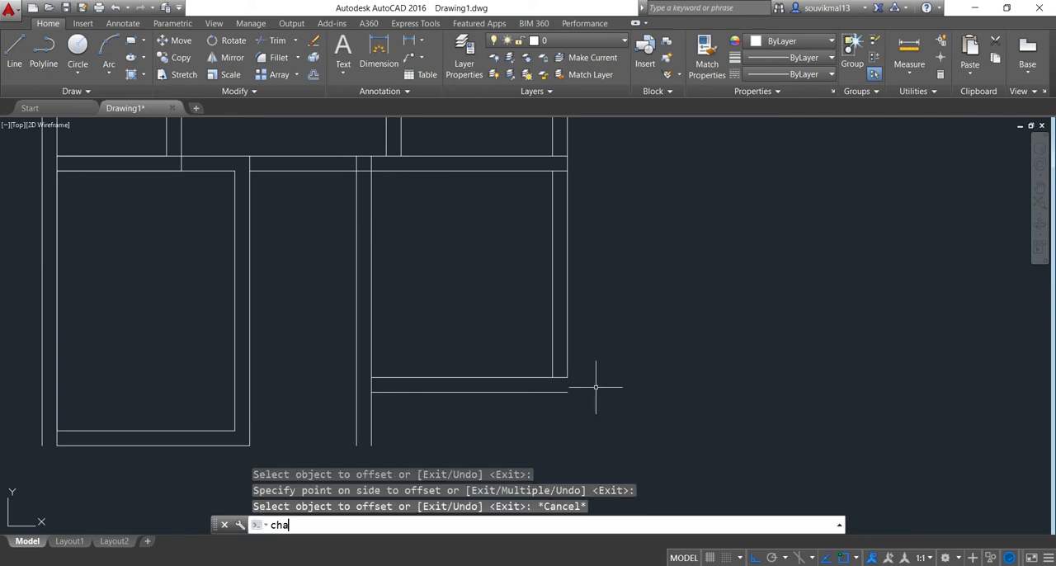
{"action": "type", "text": "a"}
{"action": "key", "text": "Return"}
{"action": "scroll", "coordinate": [627, 414], "scroll_direction": "up", "scroll_amount": 2}
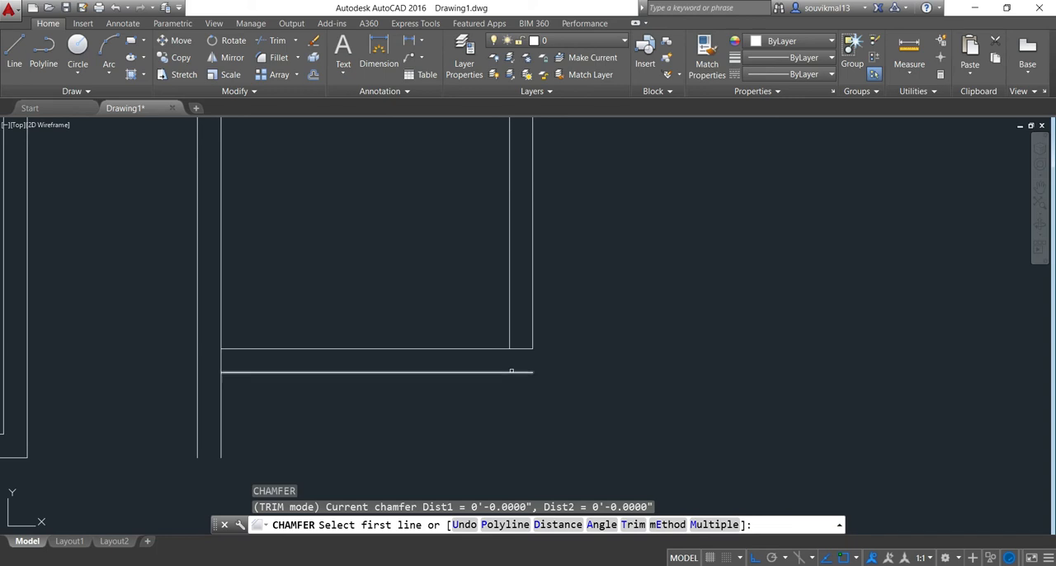
{"action": "left_click", "coordinate": [518, 372]}
{"action": "left_click", "coordinate": [528, 349]}
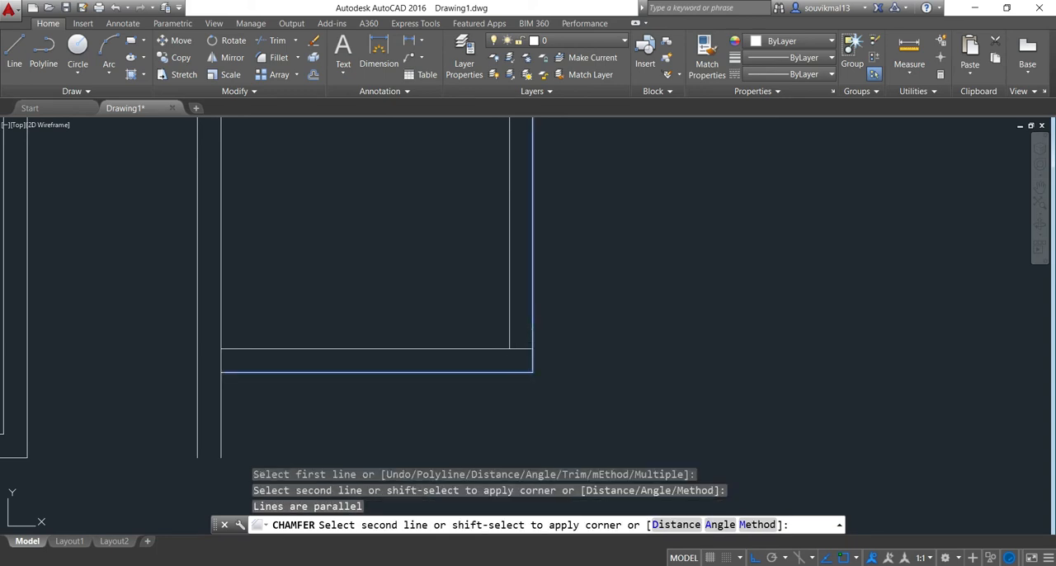
{"action": "left_click", "coordinate": [532, 336]}
Draw a vertical line downward from the lower-right room's outer bottom-right corner, extending past the left room's bottom level
{"action": "scroll", "coordinate": [612, 319], "scroll_direction": "down", "scroll_amount": 4}
{"action": "mouse_move", "coordinate": [618, 340]}
{"action": "middle_mouse_down"}
{"action": "mouse_move", "coordinate": [605, 355]}
{"action": "mouse_move", "coordinate": [593, 326]}
{"action": "middle_mouse_up"}
{"action": "scroll", "coordinate": [517, 369], "scroll_direction": "down", "scroll_amount": 3}
{"action": "middle_click_drag", "start_coordinate": [518, 369], "coordinate": [495, 352]}
{"action": "left_click", "coordinate": [14, 51]}
{"action": "scroll", "coordinate": [523, 339], "scroll_direction": "up", "scroll_amount": 4}
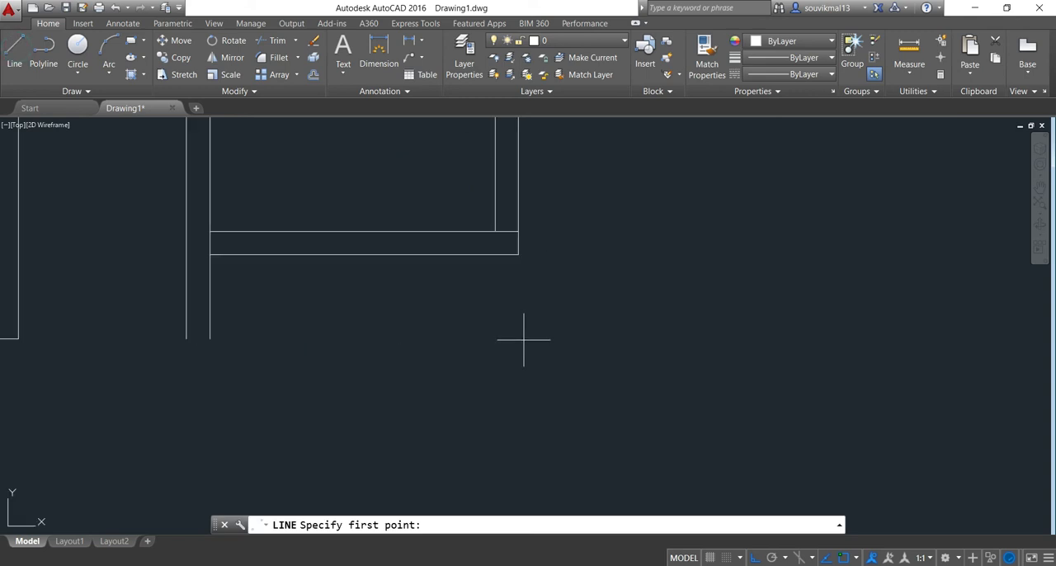
{"action": "left_click", "coordinate": [518, 254]}
{"action": "left_click", "coordinate": [519, 403]}
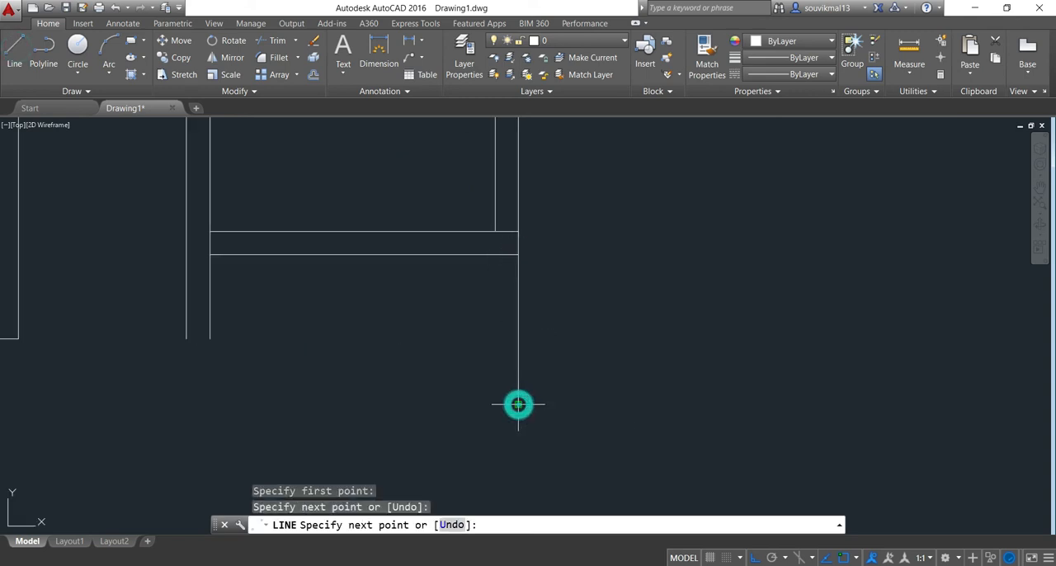
{"action": "key", "text": "Return"}
Draw a horizontal line from the plan's bottom-left outer corner to the vertical line on the far right
{"action": "scroll", "coordinate": [553, 380], "scroll_direction": "down", "scroll_amount": 4}
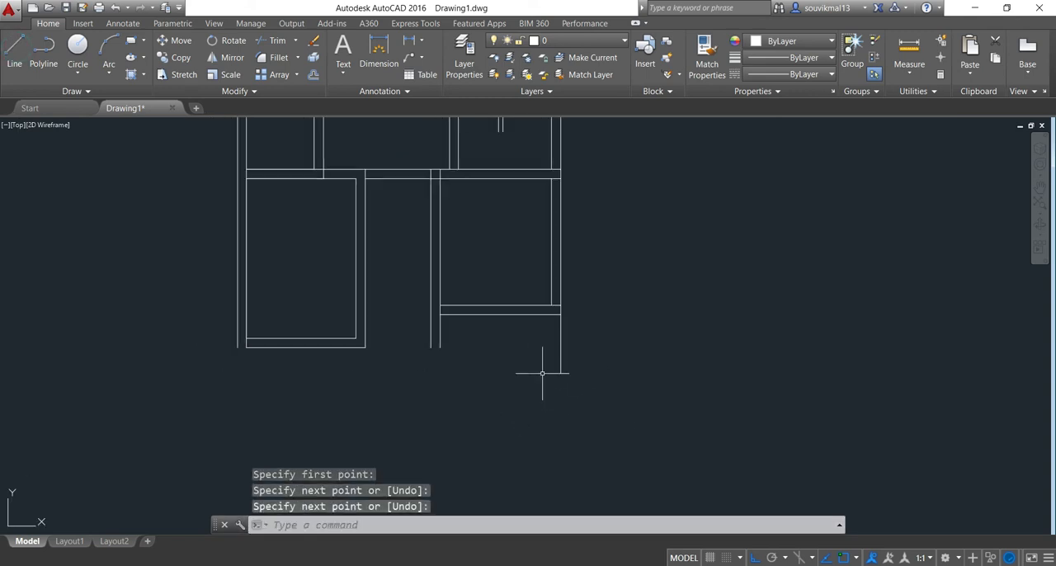
{"action": "left_click", "coordinate": [15, 52]}
{"action": "scroll", "coordinate": [262, 360], "scroll_direction": "up", "scroll_amount": 4}
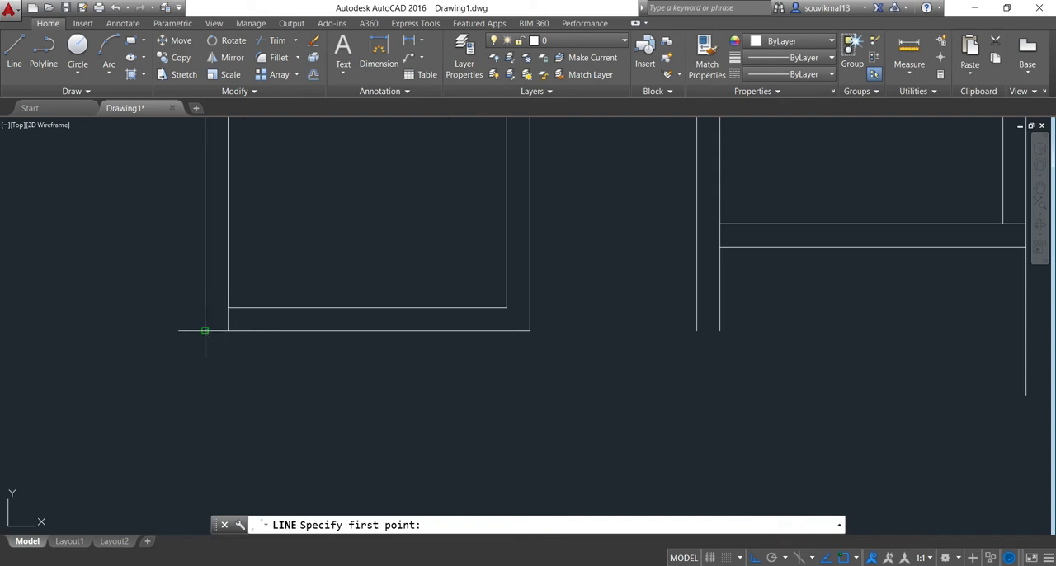
{"action": "left_click", "coordinate": [205, 330]}
{"action": "scroll", "coordinate": [490, 394], "scroll_direction": "down", "scroll_amount": 3}
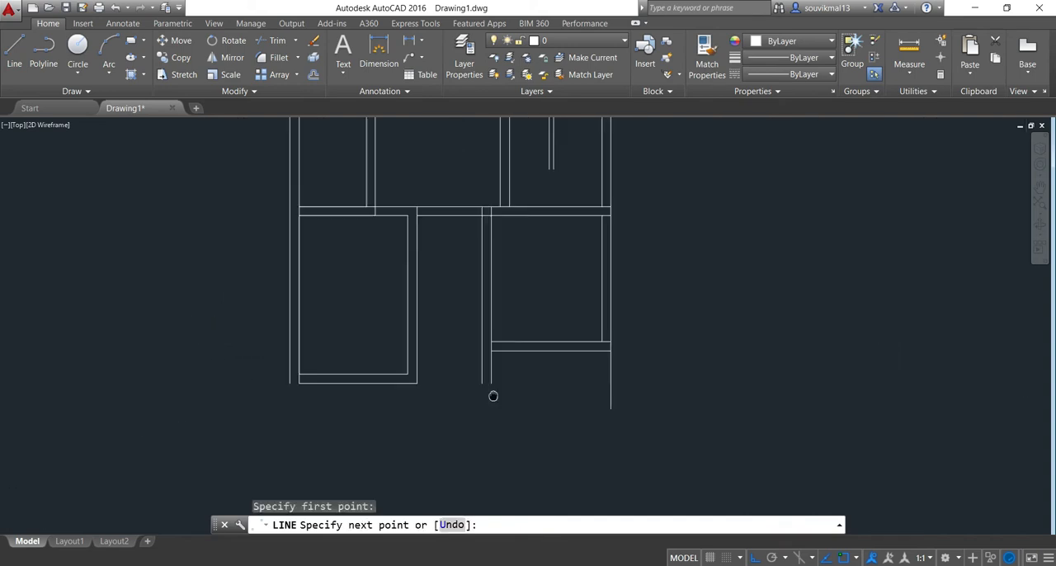
{"action": "left_click", "coordinate": [613, 381]}
{"action": "key", "text": "Return"}
Trim the part of the right vertical line that extends below the plan's bottom line
{"action": "scroll", "coordinate": [659, 367], "scroll_direction": "down", "scroll_amount": 2}
{"action": "scroll", "coordinate": [654, 360], "scroll_direction": "up", "scroll_amount": 4}
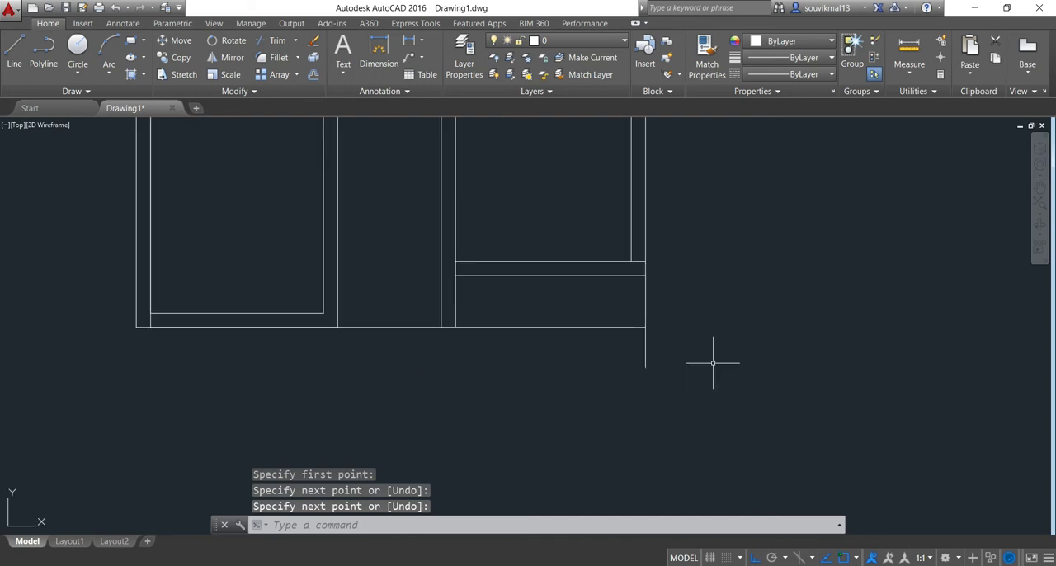
{"action": "type", "text": "tr"}
{"action": "key", "text": "Return"}
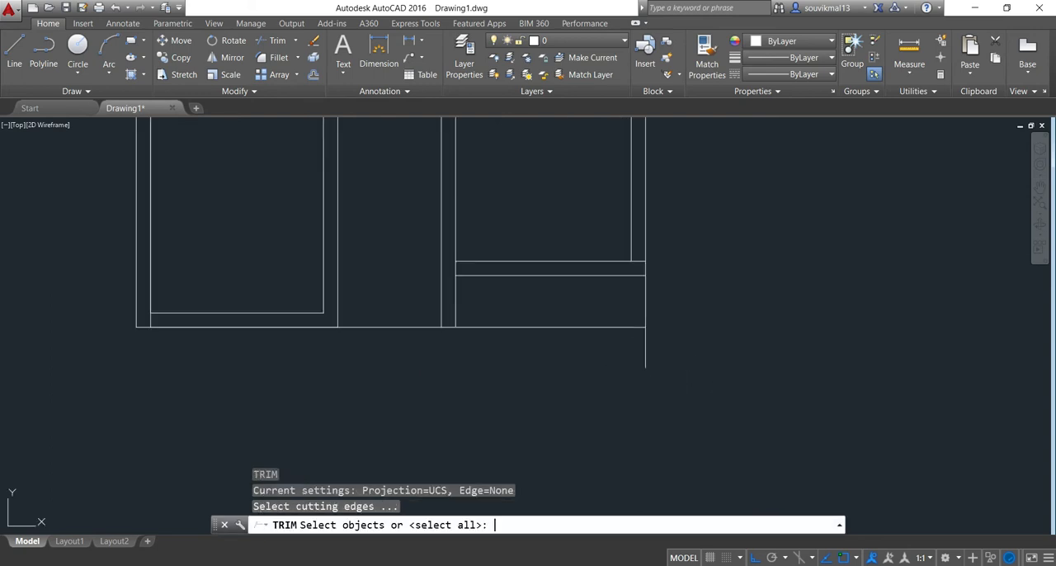
{"action": "key", "text": "Return"}
{"action": "scroll", "coordinate": [713, 362], "scroll_direction": "up", "scroll_amount": 4}
{"action": "left_click", "coordinate": [620, 328]}
{"action": "left_click", "coordinate": [429, 372]}
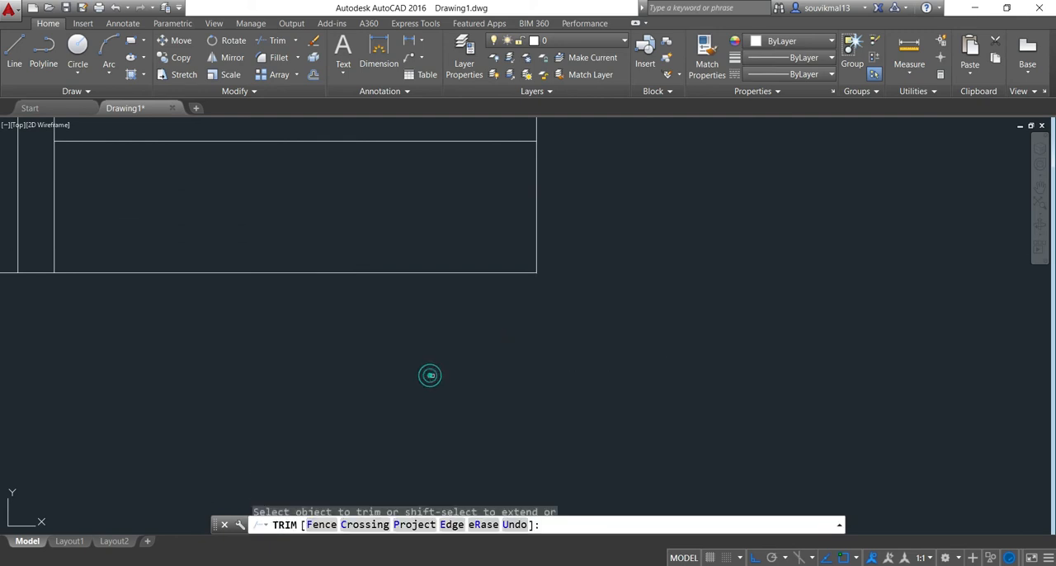
{"action": "scroll", "coordinate": [184, 299], "scroll_direction": "down", "scroll_amount": 4}
{"action": "middle_click_drag", "start_coordinate": [207, 339], "coordinate": [427, 381]}
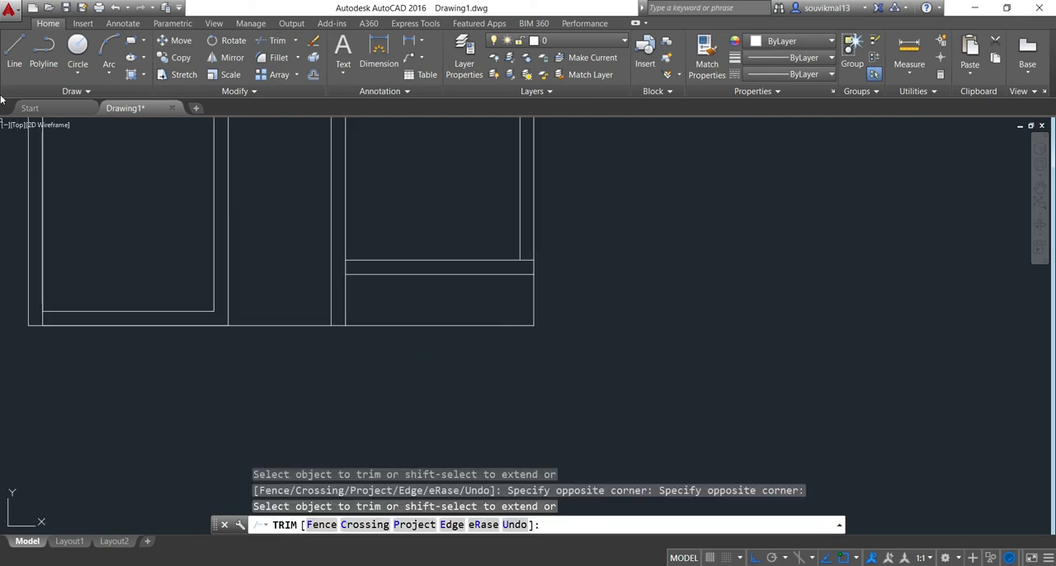
Draw a line along the bottom of the passage, between the left room's outer wall line and the passage wall
{"action": "left_click", "coordinate": [15, 46]}
{"action": "scroll", "coordinate": [227, 324], "scroll_direction": "up", "scroll_amount": 2}
{"action": "left_click", "coordinate": [229, 326]}
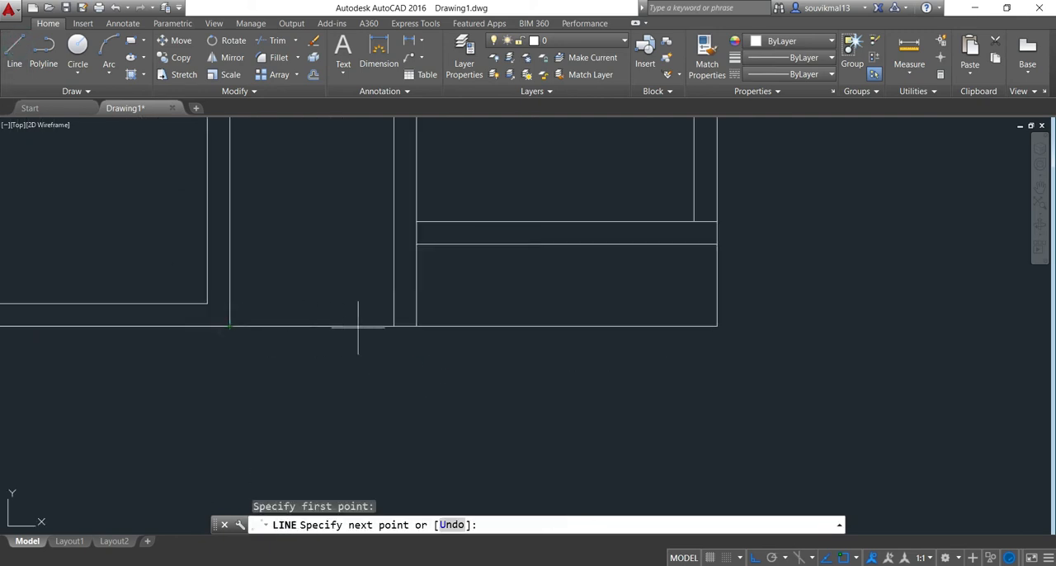
{"action": "left_click", "coordinate": [393, 326]}
{"action": "key", "text": "Return"}
Offset the passage's bottom line by 10" upward to form its lower wall
{"action": "scroll", "coordinate": [393, 326], "scroll_direction": "down", "scroll_amount": 2}
{"action": "type", "text": "o"}
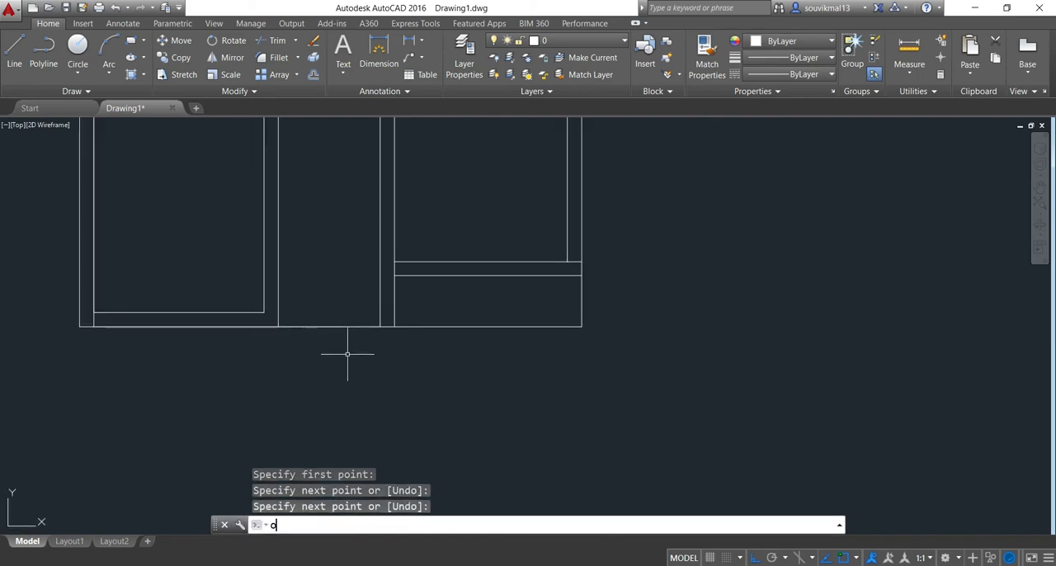
{"action": "key", "text": "Return"}
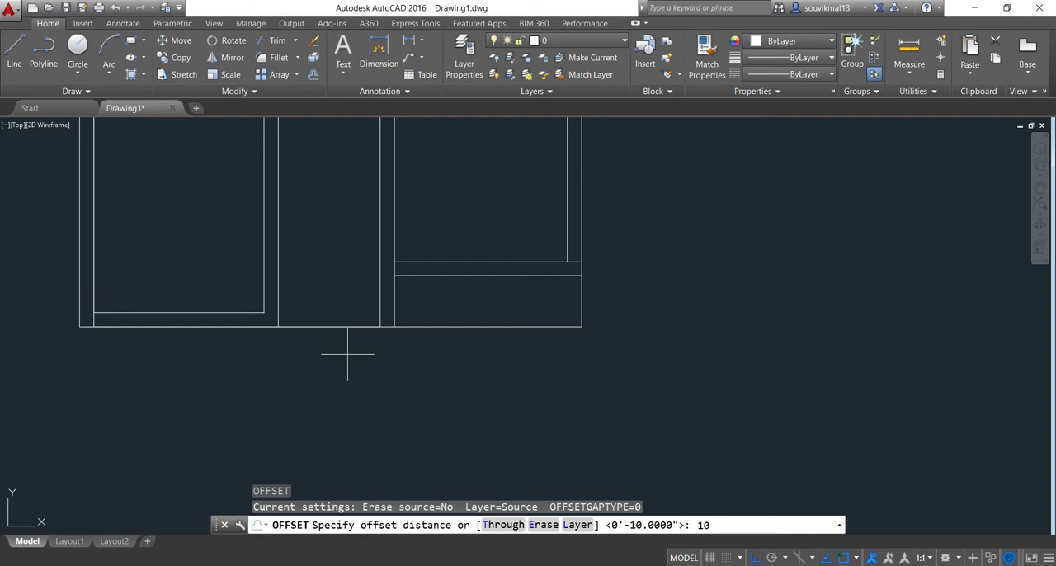
{"action": "key", "text": "Return"}
{"action": "scroll", "coordinate": [349, 356], "scroll_direction": "up", "scroll_amount": 2}
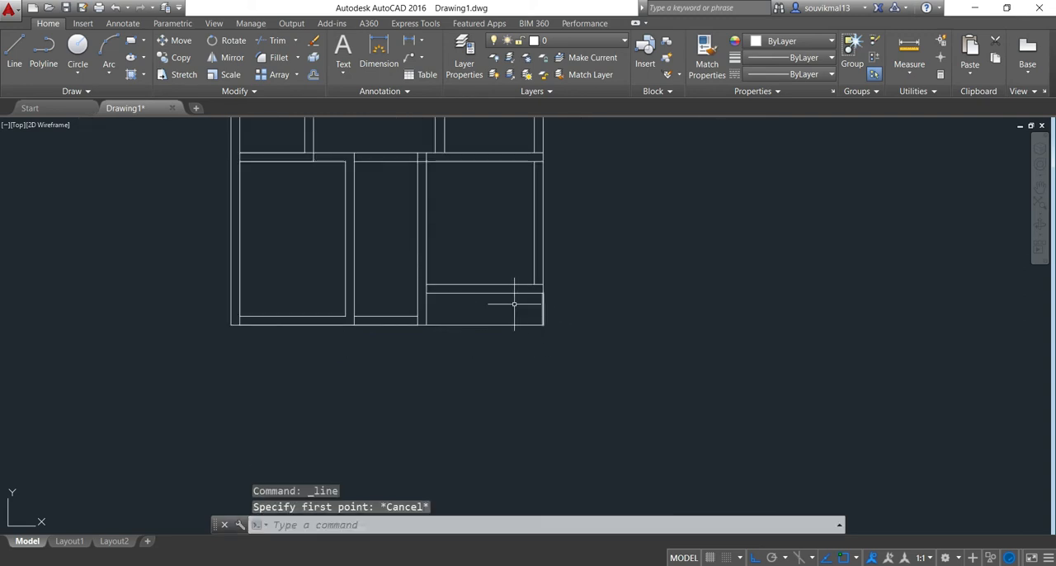
Offset the short right boundary line of the space below the lower-right room by 10" to the left
{"action": "scroll", "coordinate": [559, 300], "scroll_direction": "down", "scroll_amount": 2}
{"action": "middle_click_drag", "start_coordinate": [559, 299], "coordinate": [495, 299]}
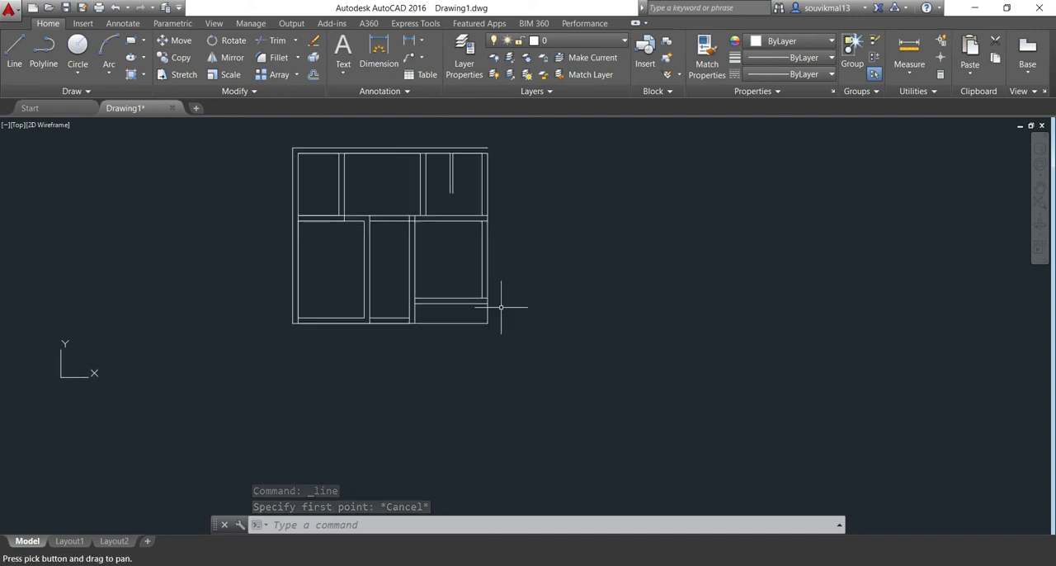
{"action": "scroll", "coordinate": [499, 305], "scroll_direction": "up", "scroll_amount": 4}
{"action": "scroll", "coordinate": [490, 306], "scroll_direction": "down", "scroll_amount": 2}
{"action": "middle_click_drag", "start_coordinate": [490, 306], "coordinate": [490, 241]}
{"action": "scroll", "coordinate": [487, 268], "scroll_direction": "up", "scroll_amount": 4}
{"action": "scroll", "coordinate": [478, 285], "scroll_direction": "up", "scroll_amount": 2}
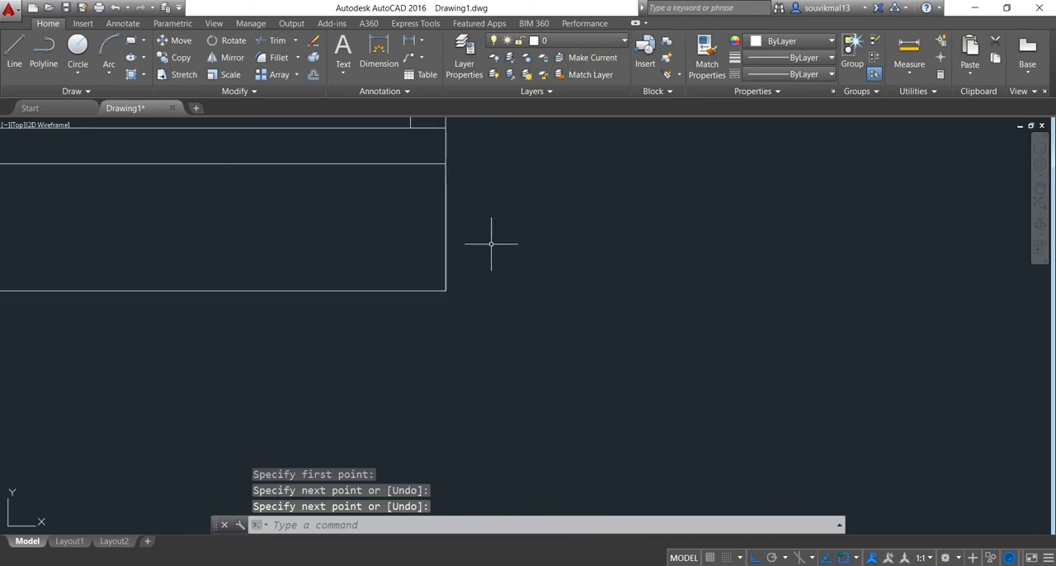
{"action": "type", "text": "o"}
{"action": "key", "text": "Return"}
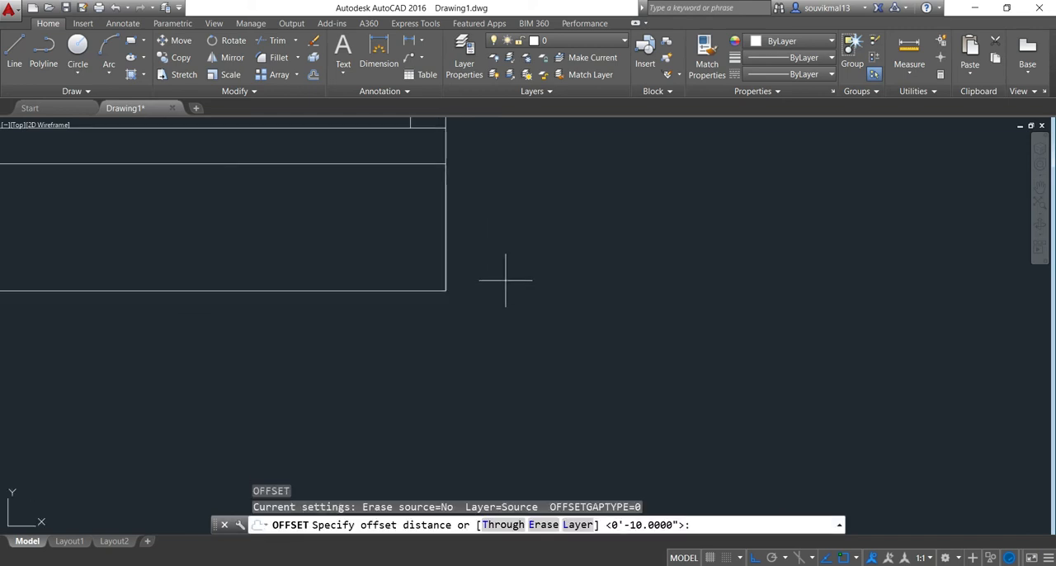
{"action": "key", "text": "Return"}
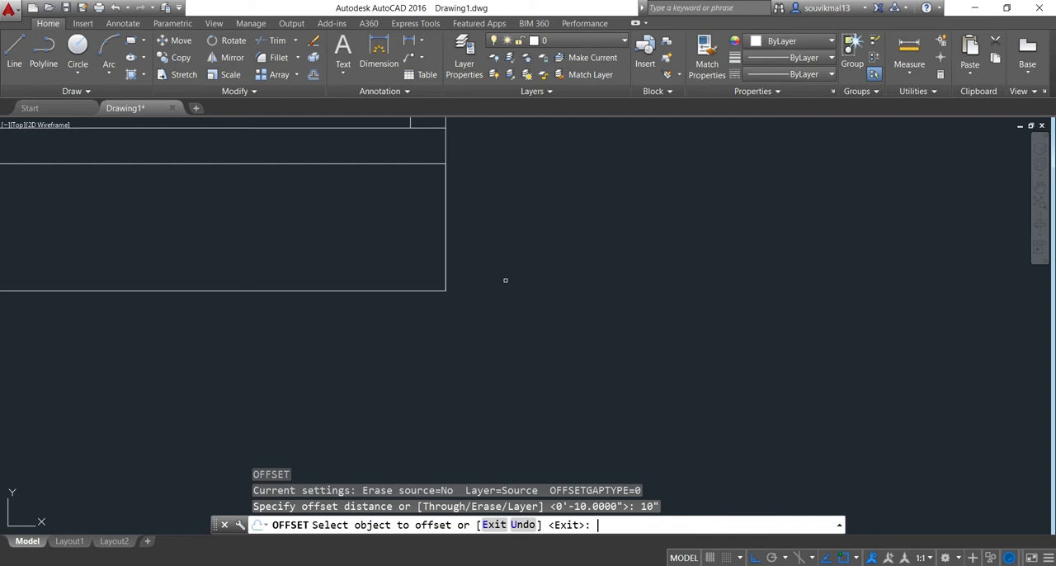
{"action": "left_click", "coordinate": [446, 236]}
{"action": "left_click", "coordinate": [383, 236]}
Offset the newest vertical line in the space below the lower-right room by 10" to the left, twice in succession
{"action": "scroll", "coordinate": [495, 261], "scroll_direction": "down", "scroll_amount": 2}
{"action": "scroll", "coordinate": [425, 239], "scroll_direction": "up", "scroll_amount": 2}
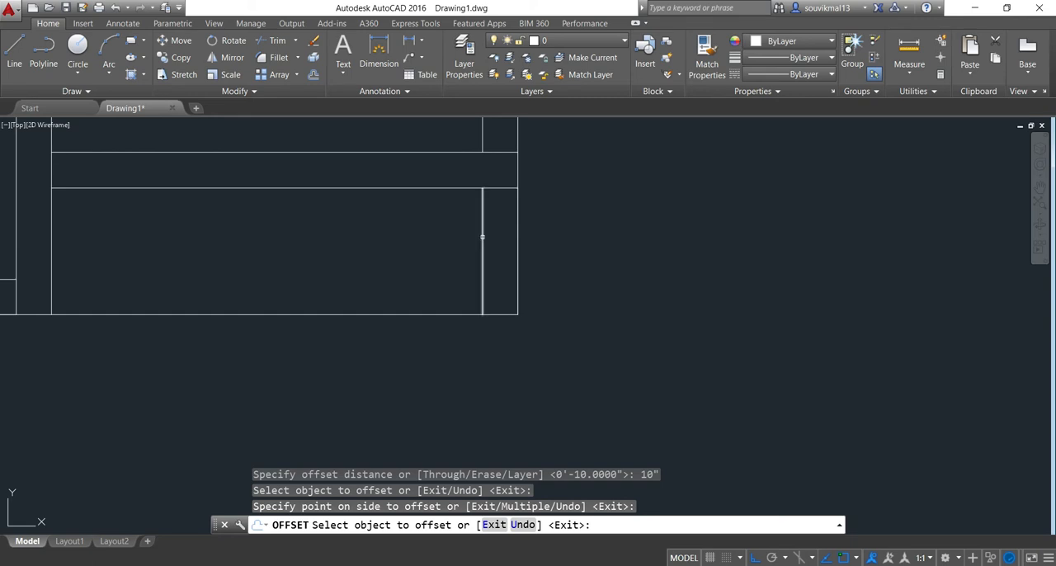
{"action": "left_click", "coordinate": [484, 238]}
{"action": "left_click", "coordinate": [446, 238]}
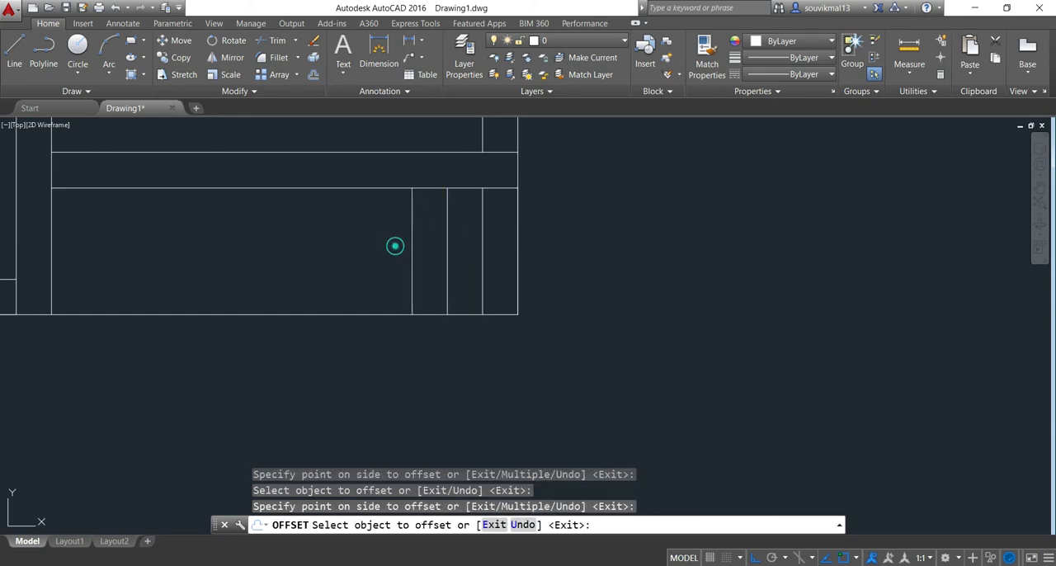
{"action": "key", "text": "Return"}
Draw a line along the bottom of the lower-right space, from its left wall line to the leftmost of the 10"-spaced lines
{"action": "scroll", "coordinate": [630, 287], "scroll_direction": "down", "scroll_amount": 3}
{"action": "scroll", "coordinate": [438, 234], "scroll_direction": "up", "scroll_amount": 1}
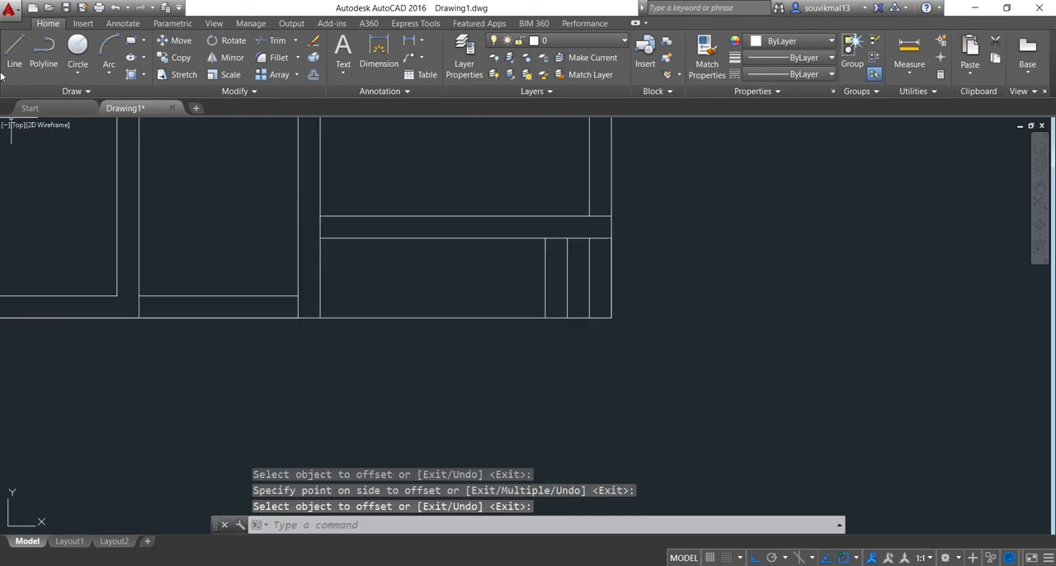
{"action": "left_click", "coordinate": [14, 52]}
{"action": "scroll", "coordinate": [318, 315], "scroll_direction": "up", "scroll_amount": 2}
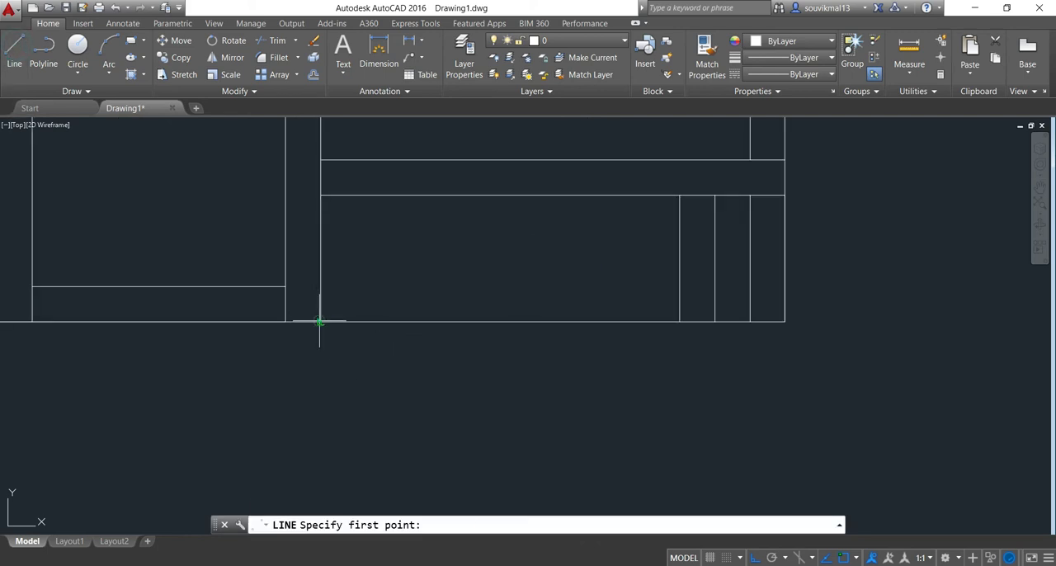
{"action": "left_click", "coordinate": [319, 321]}
{"action": "left_click", "coordinate": [679, 321]}
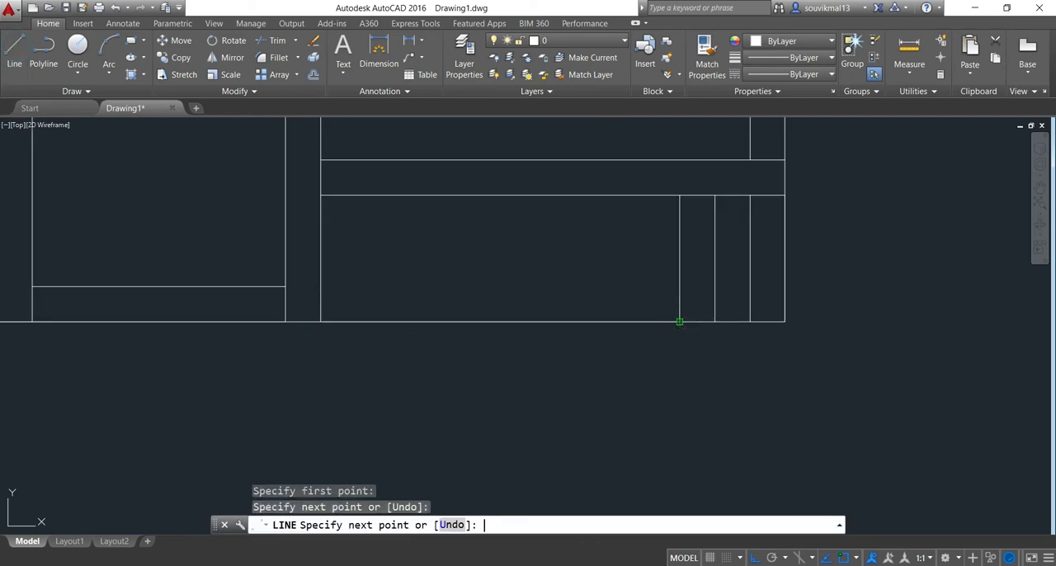
{"action": "key", "text": "Return"}
Offset the bottom line of the lower-right space by 5" upward to form a thin wall
{"action": "scroll", "coordinate": [632, 360], "scroll_direction": "down", "scroll_amount": 3}
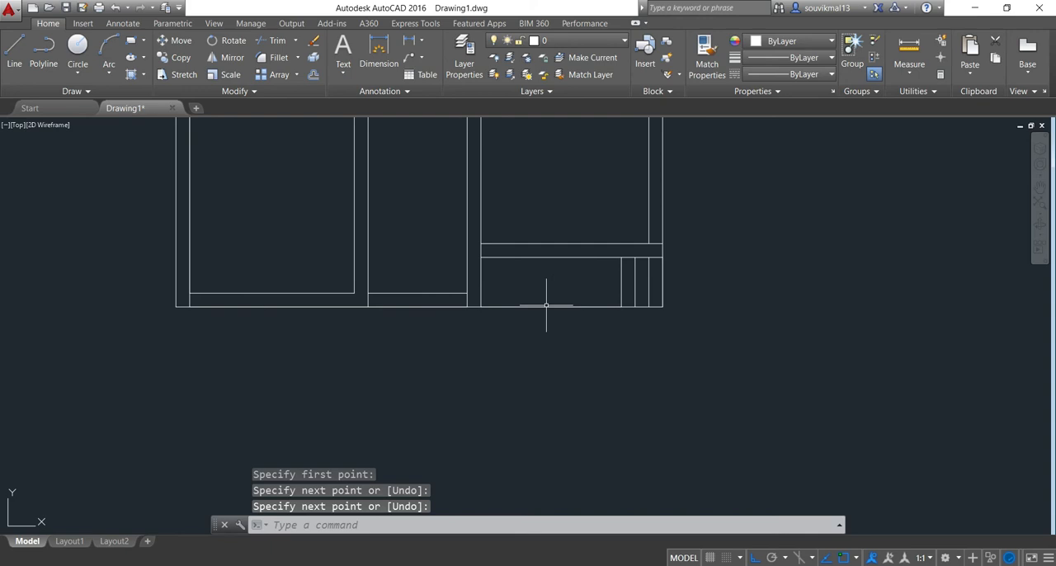
{"action": "scroll", "coordinate": [550, 337], "scroll_direction": "up", "scroll_amount": 2}
{"action": "type", "text": "o"}
{"action": "key", "text": "Return"}
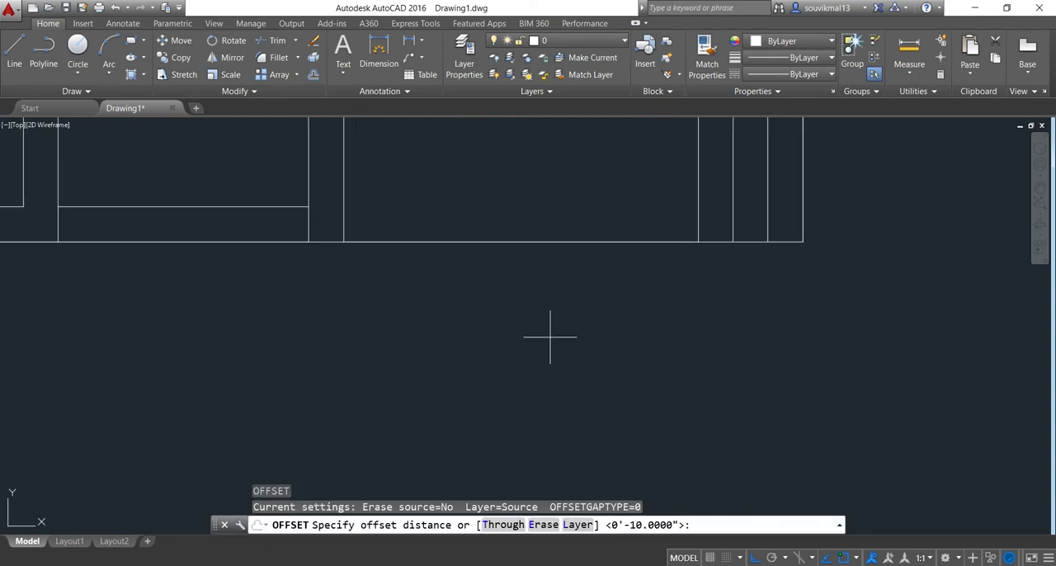
{"action": "key", "text": "Return"}
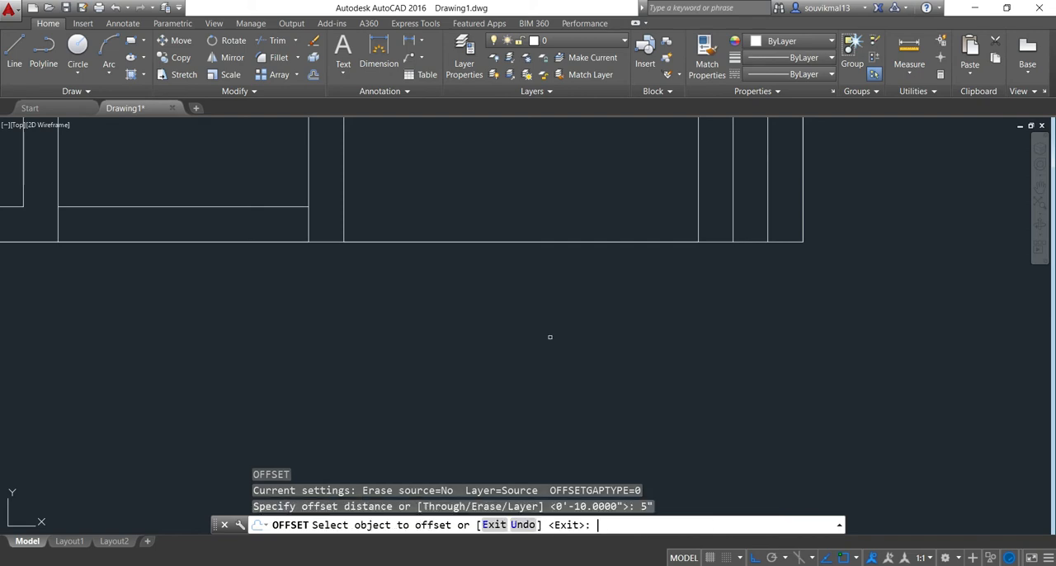
{"action": "left_click", "coordinate": [465, 242]}
{"action": "left_click", "coordinate": [464, 198]}
Draw a 10" by 10" square column at the right end of the thin bottom wall, against the leftmost spaced line
{"action": "scroll", "coordinate": [492, 333], "scroll_direction": "down", "scroll_amount": 3}
{"action": "middle_click_drag", "start_coordinate": [596, 297], "coordinate": [557, 313]}
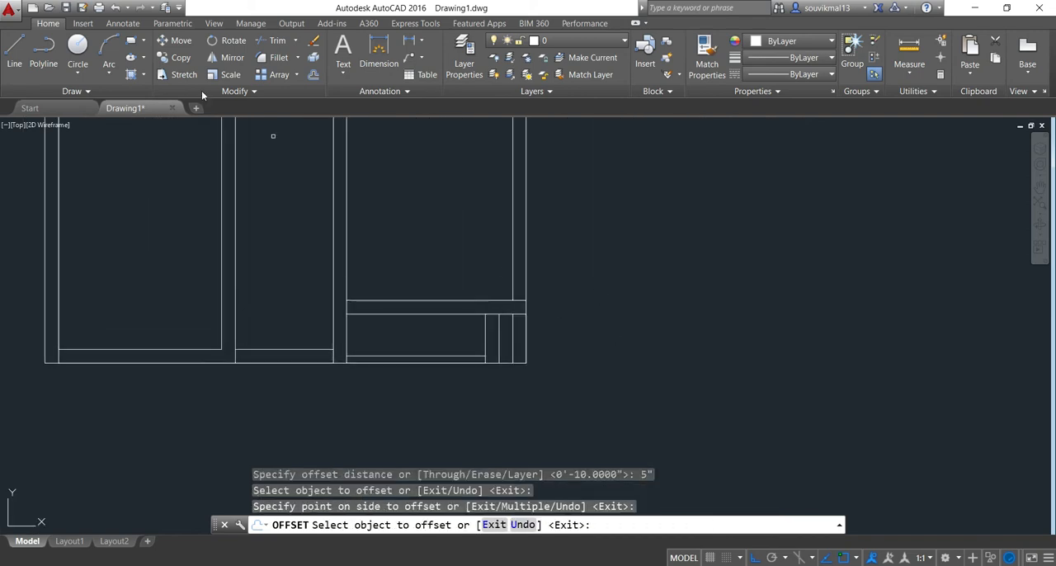
{"action": "left_click", "coordinate": [14, 53]}
{"action": "scroll", "coordinate": [469, 342], "scroll_direction": "up", "scroll_amount": 5}
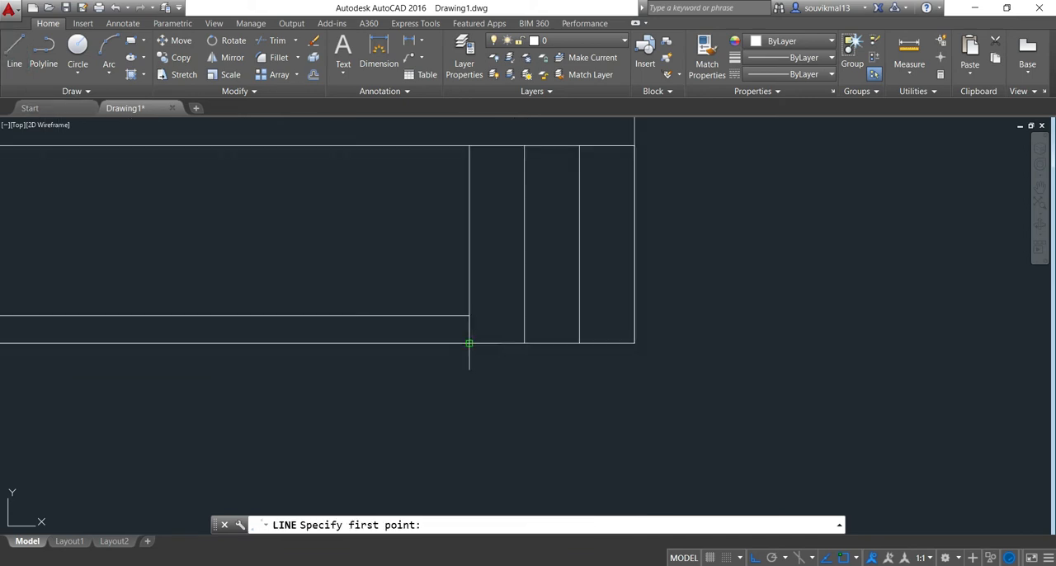
{"action": "left_click", "coordinate": [469, 342]}
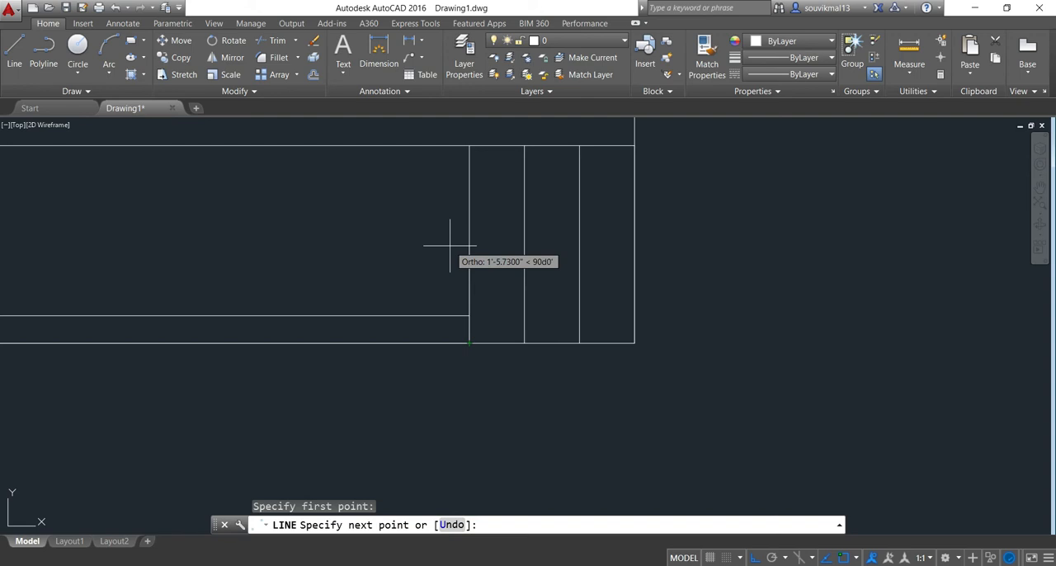
{"action": "type", "text": "10\""}
{"action": "key", "text": "Return"}
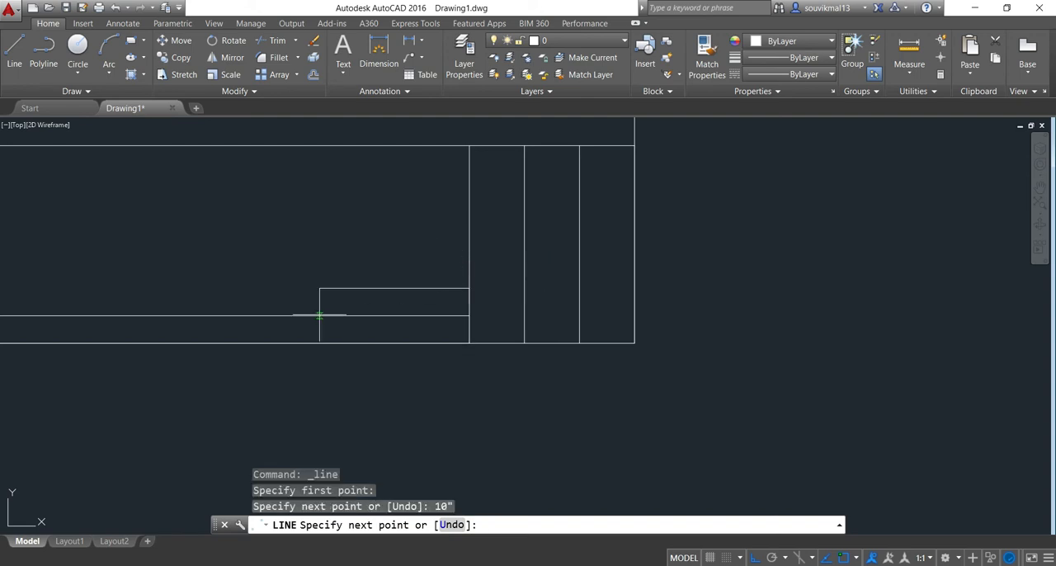
{"action": "type", "text": "10\""}
{"action": "key", "text": "Return"}
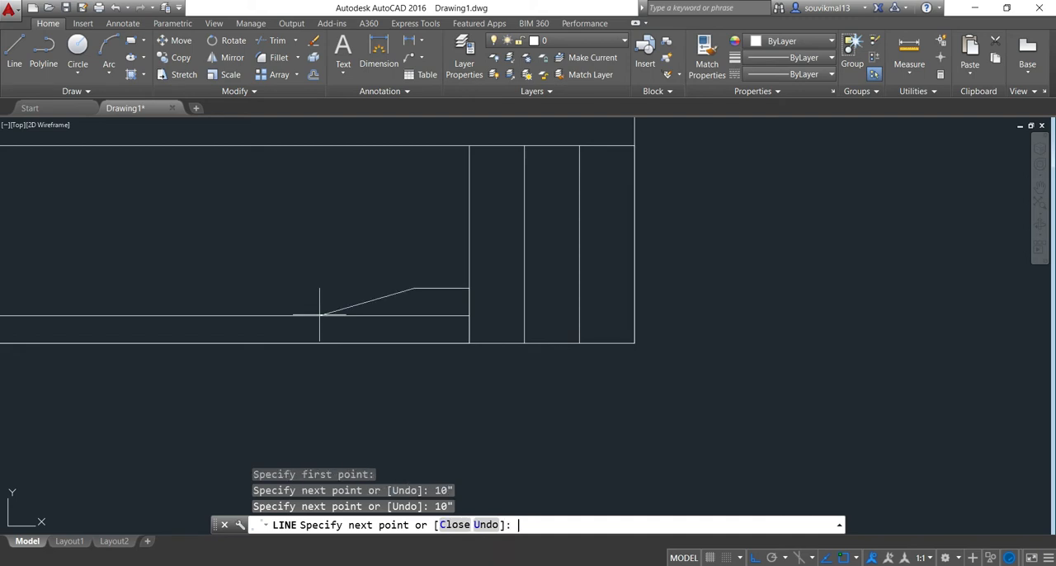
{"action": "left_click", "coordinate": [424, 344]}
{"action": "key", "text": "Return"}
Draw a short vertical line closing the outer wall at the plan's top-right corner
{"action": "scroll", "coordinate": [426, 411], "scroll_direction": "down", "scroll_amount": 9}
{"action": "scroll", "coordinate": [446, 242], "scroll_direction": "up", "scroll_amount": 9}
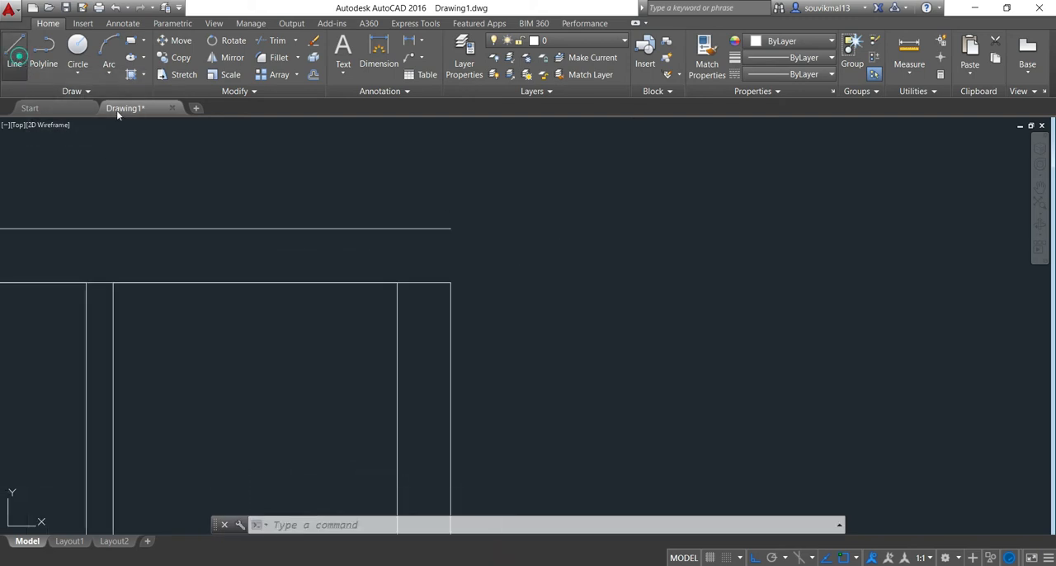
{"action": "left_click", "coordinate": [14, 51]}
{"action": "left_click", "coordinate": [450, 229]}
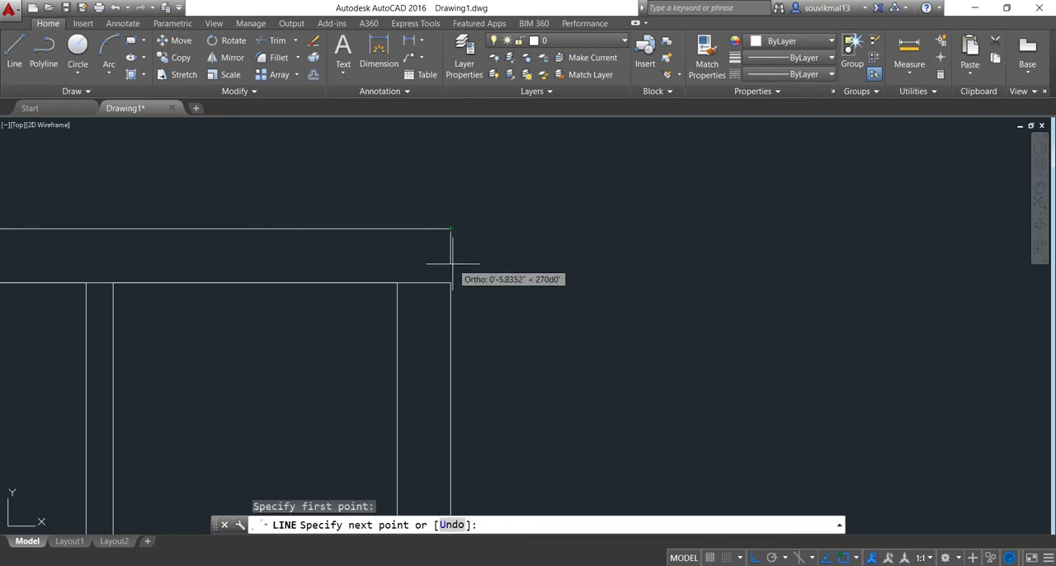
{"action": "left_click", "coordinate": [451, 283]}
{"action": "key", "text": "Return"}
Continue the short upper-right partition down to the cross wall and draw a horizontal line from its former end to the wall on its left
{"action": "scroll", "coordinate": [624, 337], "scroll_direction": "down", "scroll_amount": 5}
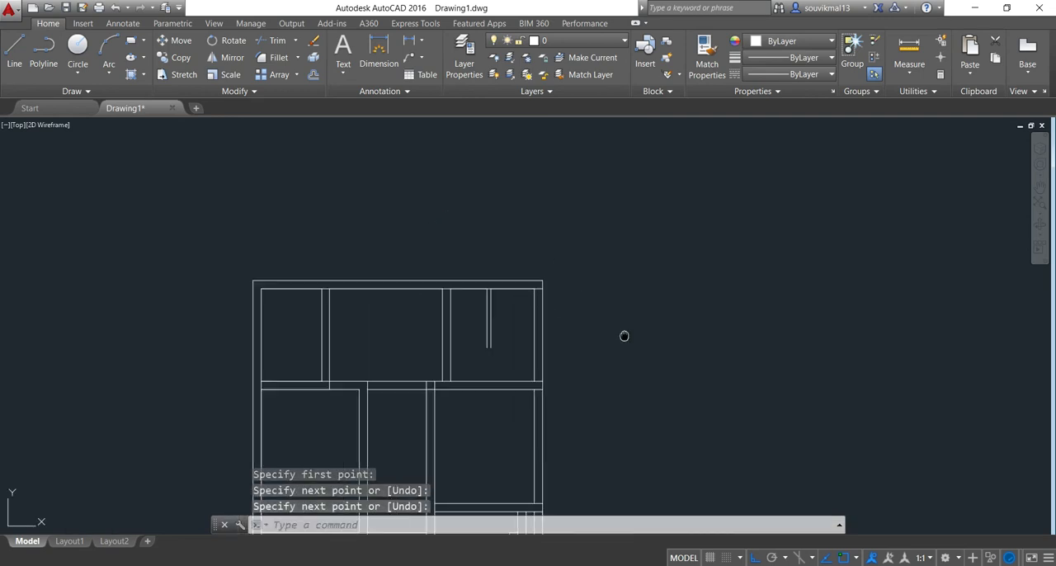
{"action": "scroll", "coordinate": [492, 284], "scroll_direction": "up", "scroll_amount": 5}
{"action": "middle_click_drag", "start_coordinate": [492, 284], "coordinate": [573, 272]}
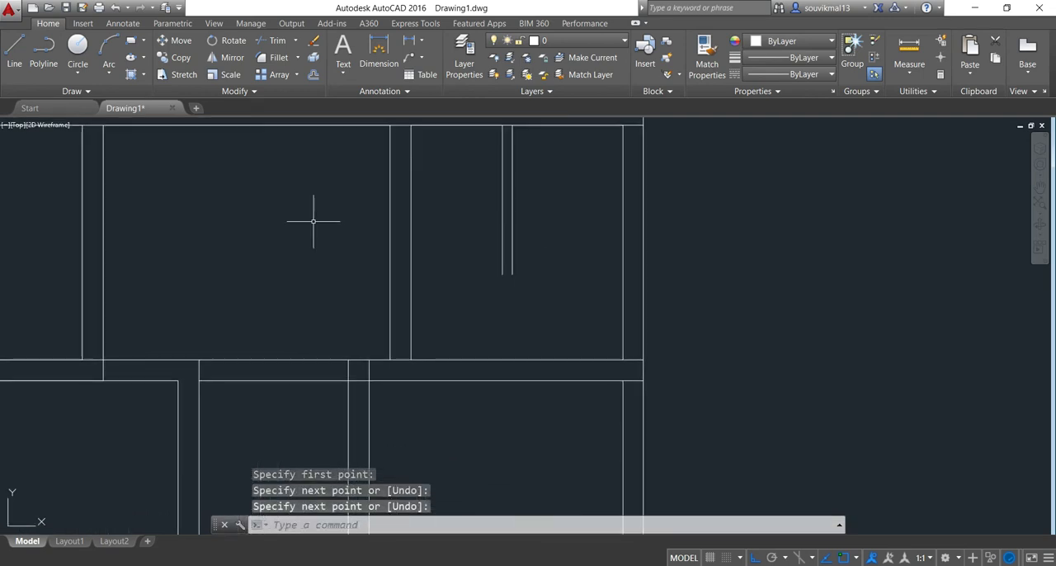
{"action": "left_click", "coordinate": [15, 53]}
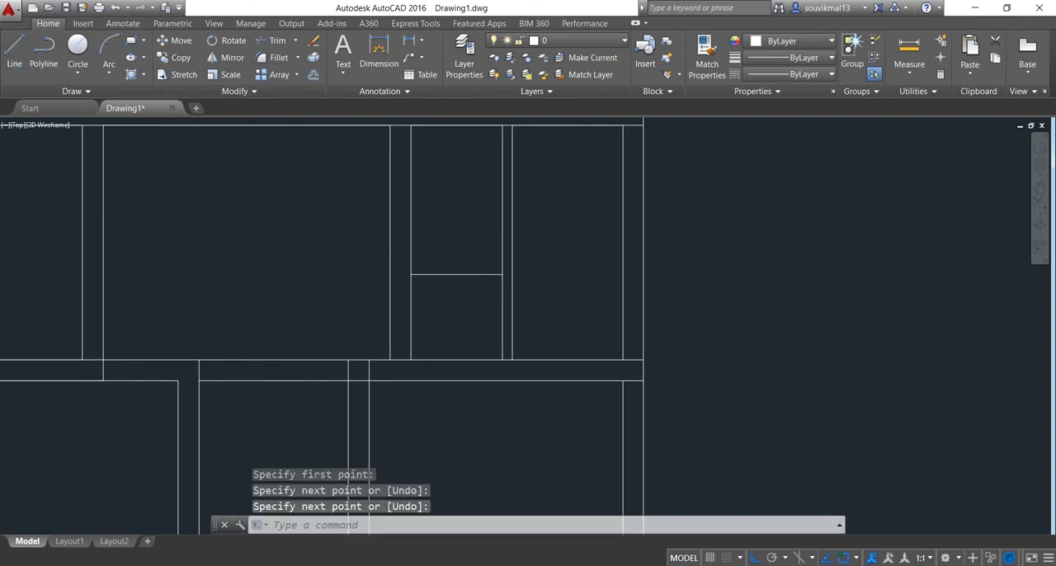
{"action": "scroll", "coordinate": [472, 248], "scroll_direction": "up", "scroll_amount": 4}
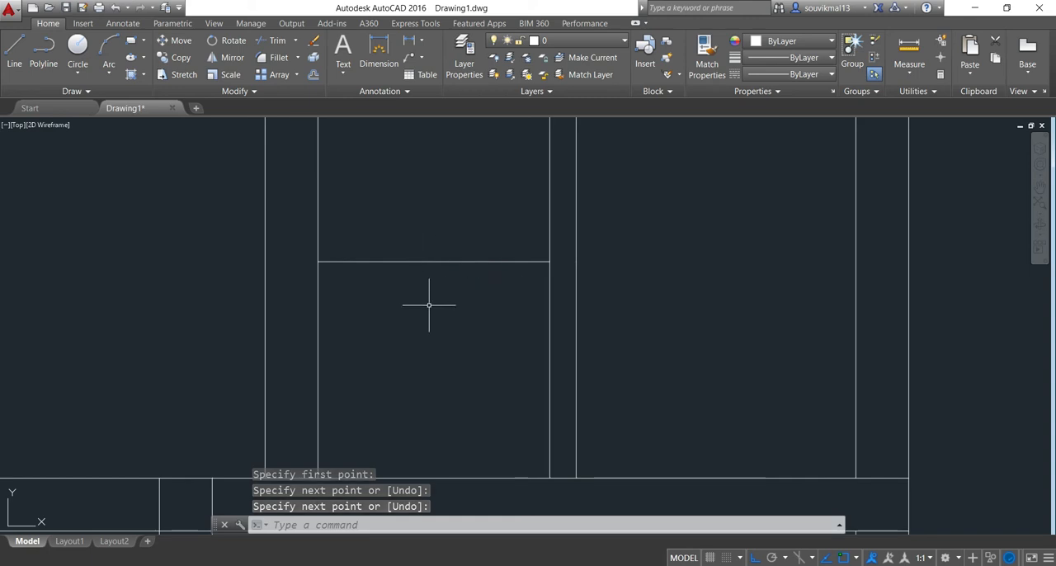
Offset the horizontal line beside the upper-right partition by 5" downward
{"action": "type", "text": "o"}
{"action": "key", "text": "Return"}
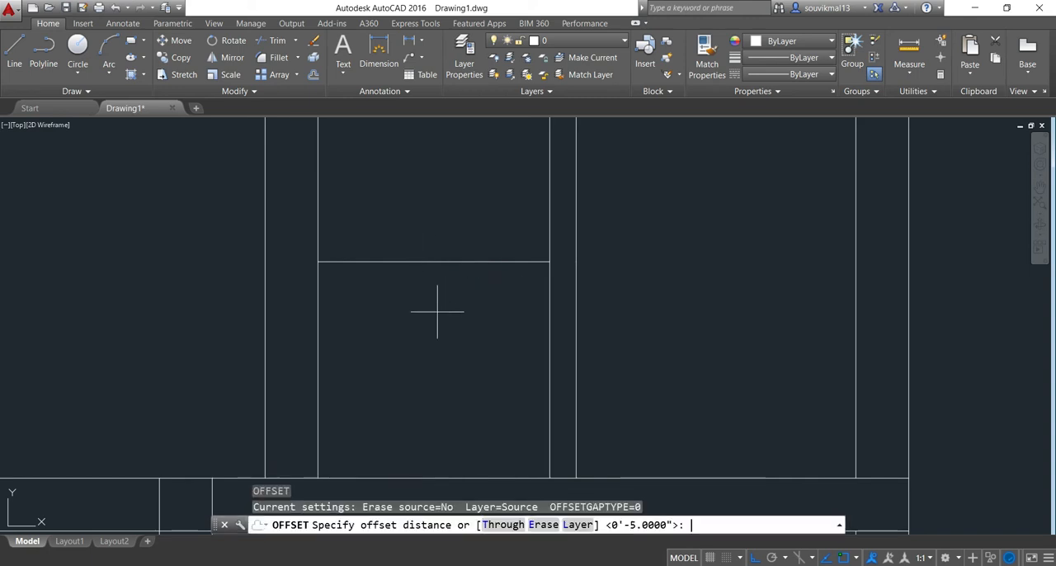
{"action": "key", "text": "Return"}
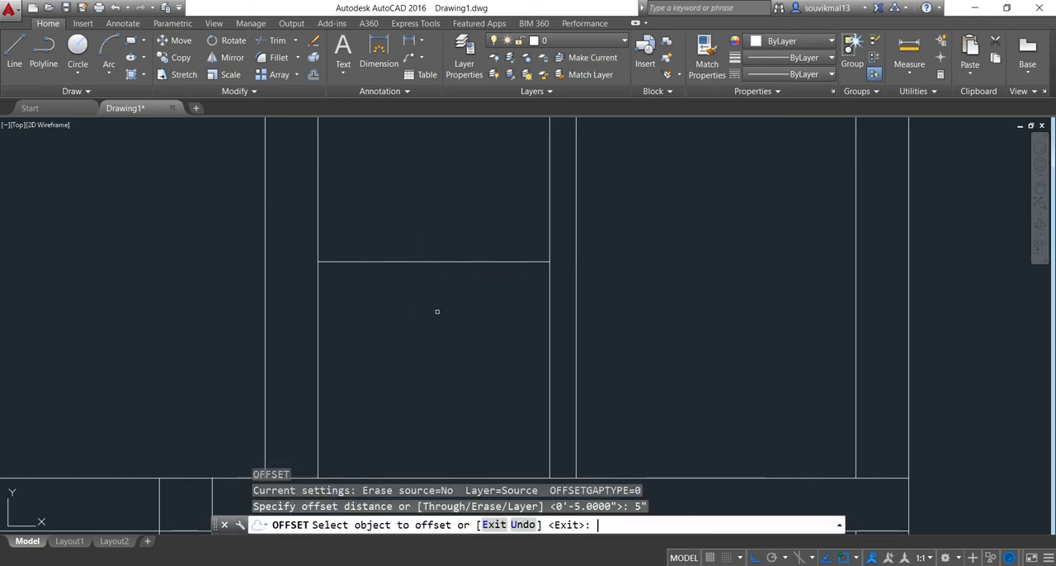
{"action": "left_click", "coordinate": [453, 260]}
{"action": "left_click", "coordinate": [448, 302]}
{"action": "key", "text": "Escape"}
Trim the top wall's inner line where it crosses the leftmost upper partition, using all objects as cutting edges
{"action": "scroll", "coordinate": [601, 346], "scroll_direction": "down", "scroll_amount": 5}
{"action": "scroll", "coordinate": [614, 339], "scroll_direction": "up", "scroll_amount": 2}
{"action": "scroll", "coordinate": [618, 349], "scroll_direction": "down", "scroll_amount": 2}
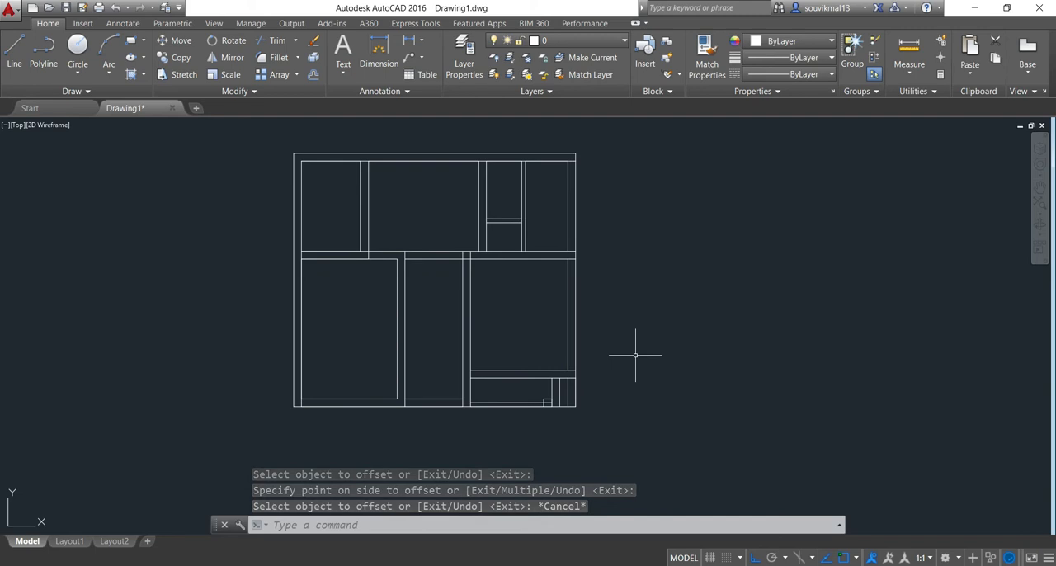
{"action": "type", "text": "t"}
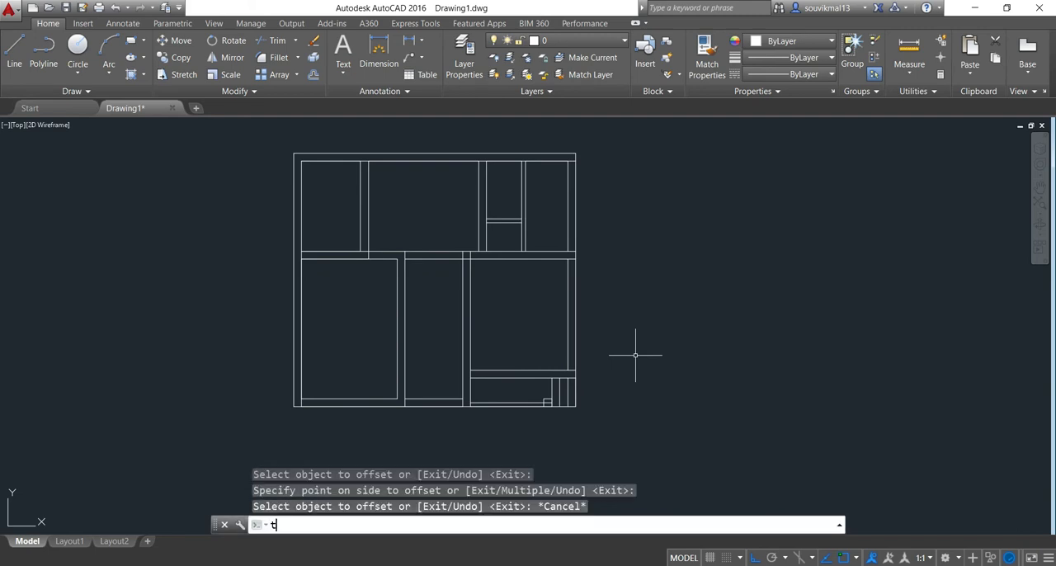
{"action": "type", "text": "r"}
{"action": "key", "text": "Return"}
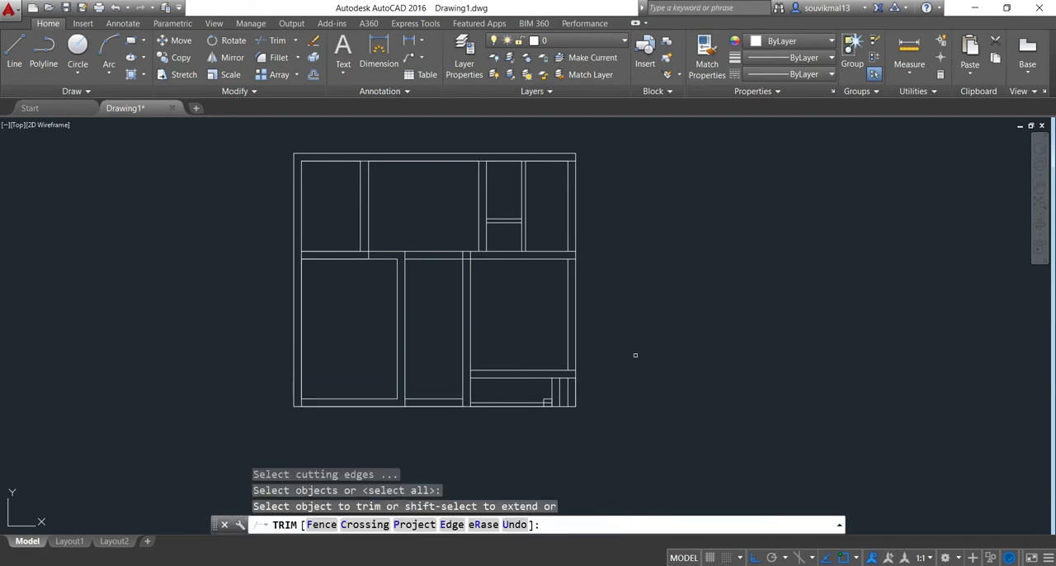
{"action": "left_click", "coordinate": [381, 155]}
{"action": "scroll", "coordinate": [380, 155], "scroll_direction": "up", "scroll_amount": 5}
{"action": "scroll", "coordinate": [326, 169], "scroll_direction": "up", "scroll_amount": 5}
{"action": "left_click", "coordinate": [350, 159]}
{"action": "left_click", "coordinate": [354, 198]}
Trim the top wall's inner line across the other two upper partitions and clear the remaining crossing lines at the wall junctions
{"action": "scroll", "coordinate": [451, 216], "scroll_direction": "down", "scroll_amount": 5}
{"action": "middle_click_drag", "start_coordinate": [619, 247], "coordinate": [486, 267]}
{"action": "scroll", "coordinate": [488, 250], "scroll_direction": "up", "scroll_amount": 5}
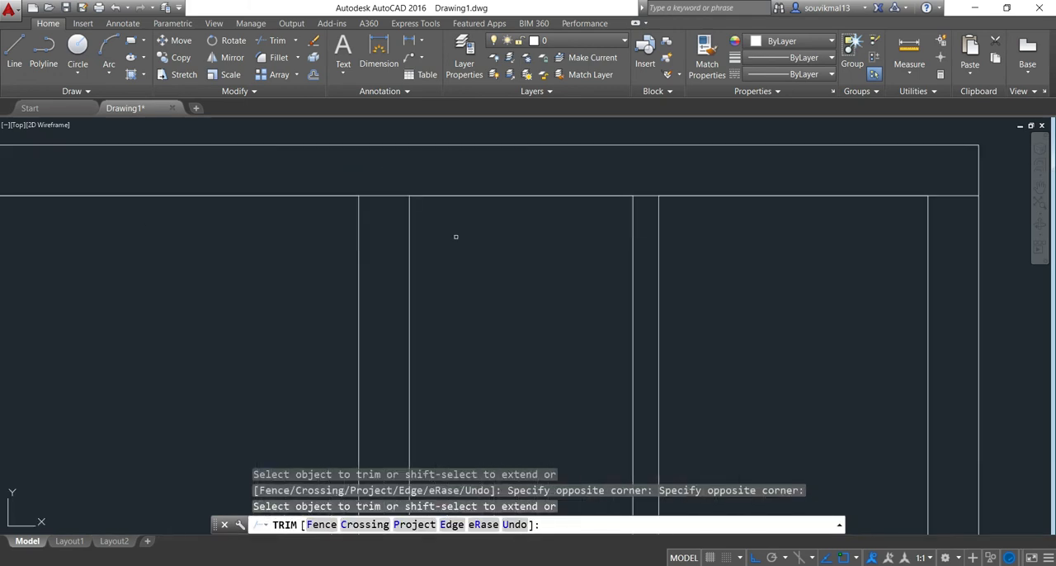
{"action": "left_click", "coordinate": [377, 173]}
{"action": "left_click", "coordinate": [376, 236]}
{"action": "scroll", "coordinate": [618, 205], "scroll_direction": "up", "scroll_amount": 5}
{"action": "left_click", "coordinate": [704, 156]}
{"action": "left_click", "coordinate": [693, 198]}
{"action": "key", "text": "Escape"}
Draw a vertical line from the lower-left room's top-right corner up to the bottom line of the large upper room
{"action": "scroll", "coordinate": [780, 235], "scroll_direction": "down", "scroll_amount": 10}
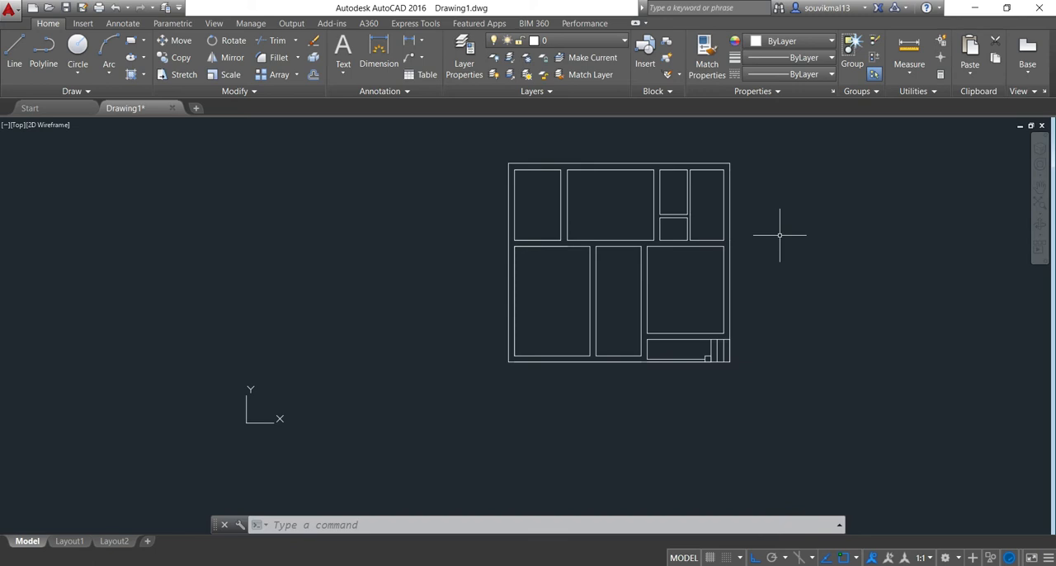
{"action": "scroll", "coordinate": [675, 263], "scroll_direction": "up", "scroll_amount": 4}
{"action": "middle_click_drag", "start_coordinate": [669, 273], "coordinate": [749, 283]}
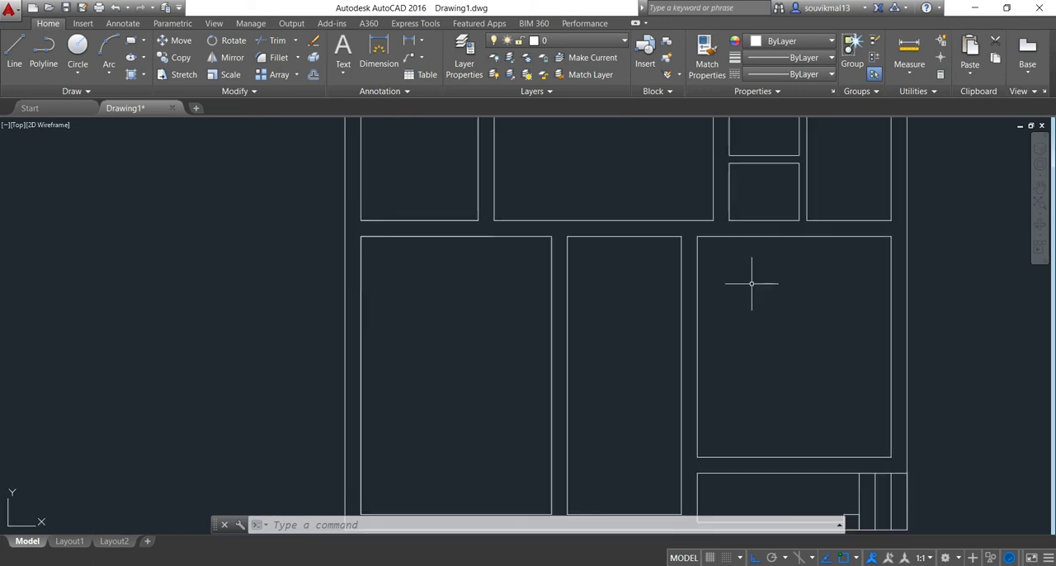
{"action": "left_click", "coordinate": [14, 52]}
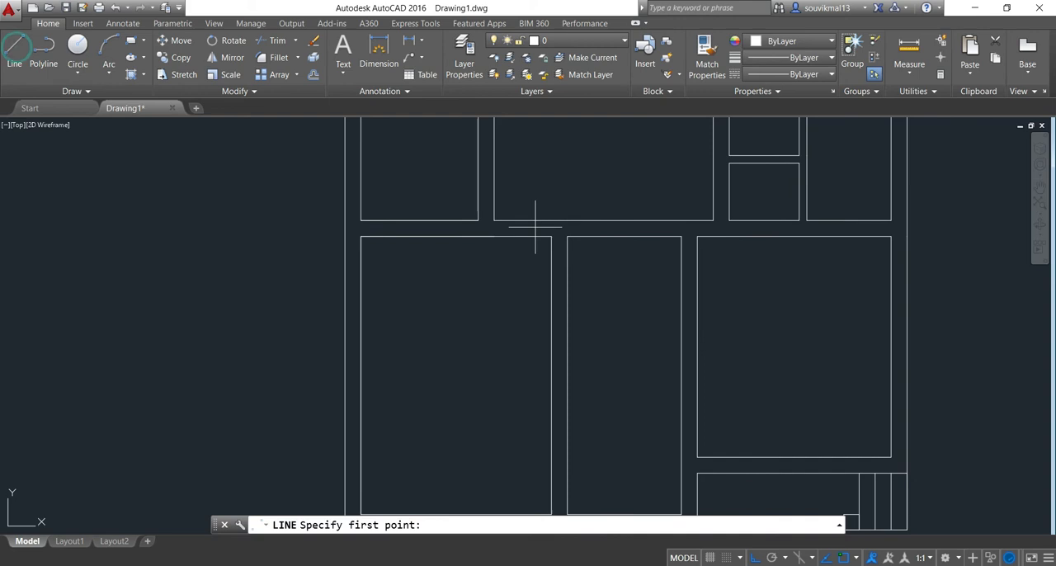
{"action": "scroll", "coordinate": [537, 229], "scroll_direction": "up", "scroll_amount": 4}
{"action": "left_click", "coordinate": [534, 207]}
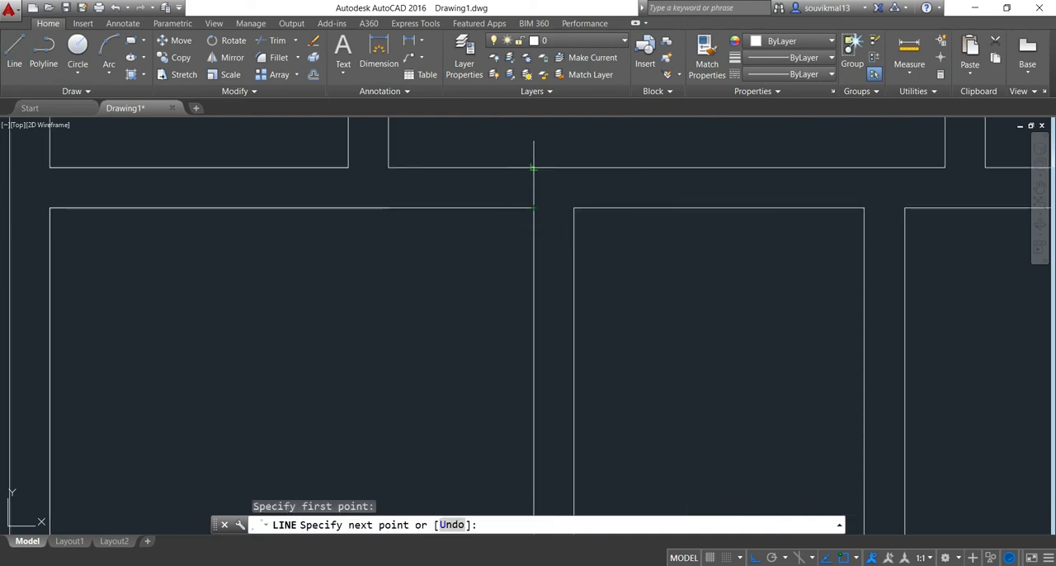
{"action": "left_click", "coordinate": [533, 168]}
{"action": "key", "text": "Return"}
Draw a vertical line from the passage's top-left corner up to the bottom line of the large upper room
{"action": "scroll", "coordinate": [681, 239], "scroll_direction": "down", "scroll_amount": 4}
{"action": "mouse_move", "coordinate": [676, 248]}
{"action": "middle_mouse_down"}
{"action": "mouse_move", "coordinate": [556, 266]}
{"action": "mouse_move", "coordinate": [549, 255]}
{"action": "middle_mouse_up"}
{"action": "scroll", "coordinate": [469, 220], "scroll_direction": "up", "scroll_amount": 2}
{"action": "key", "text": "Return"}
{"action": "left_click", "coordinate": [478, 203]}
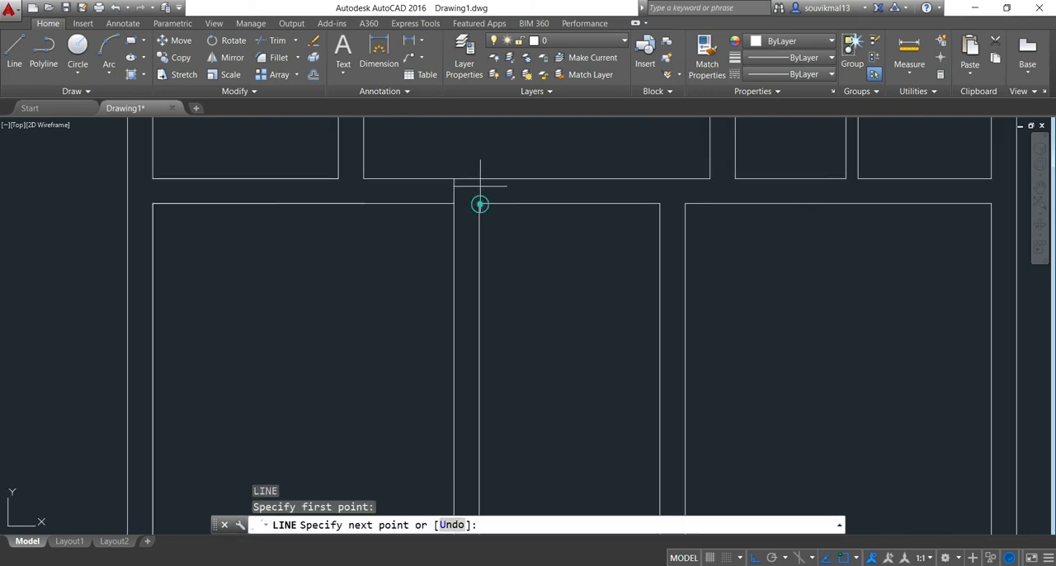
{"action": "left_click", "coordinate": [478, 179]}
{"action": "key", "text": "Return"}
Draw a short horizontal line across the bottom of the partition between the two upper-left rooms
{"action": "scroll", "coordinate": [483, 165], "scroll_direction": "down", "scroll_amount": 1}
{"action": "middle_click_drag", "start_coordinate": [483, 165], "coordinate": [454, 242]}
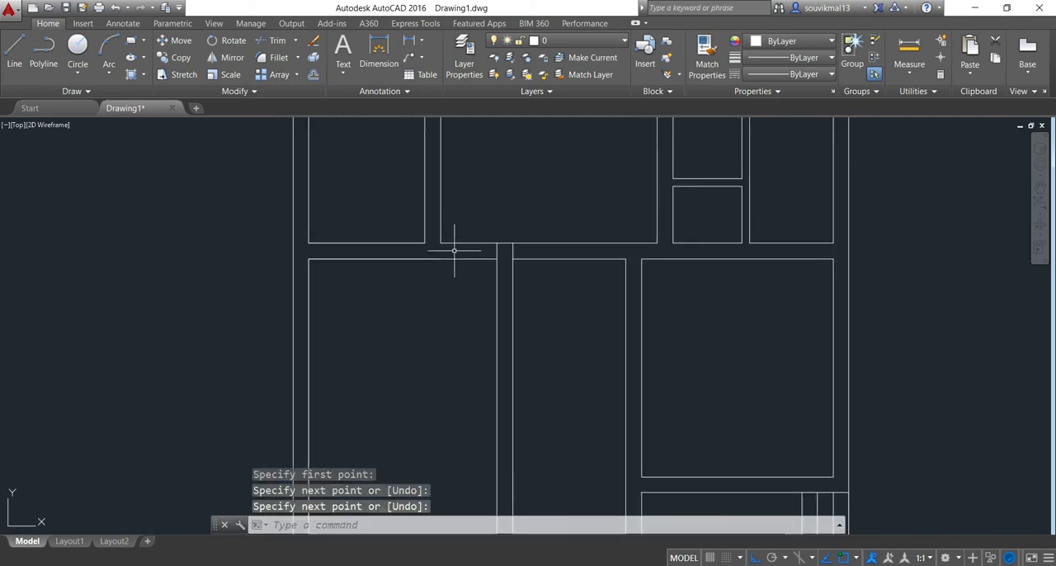
{"action": "key", "text": "Return"}
{"action": "scroll", "coordinate": [436, 242], "scroll_direction": "up", "scroll_amount": 2}
{"action": "left_click", "coordinate": [443, 243]}
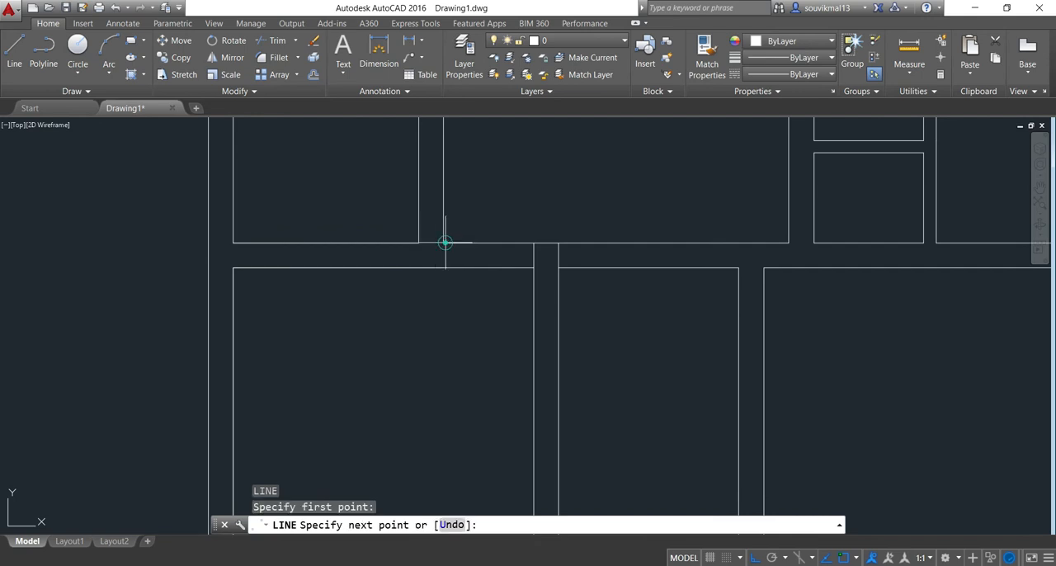
{"action": "left_click", "coordinate": [419, 243]}
{"action": "key", "text": "Return"}
Draw connecting lines across the wall gaps around the small upper-right room and beside the lower-right room
{"action": "scroll", "coordinate": [508, 207], "scroll_direction": "down", "scroll_amount": 2}
{"action": "middle_click_drag", "start_coordinate": [508, 207], "coordinate": [461, 253]}
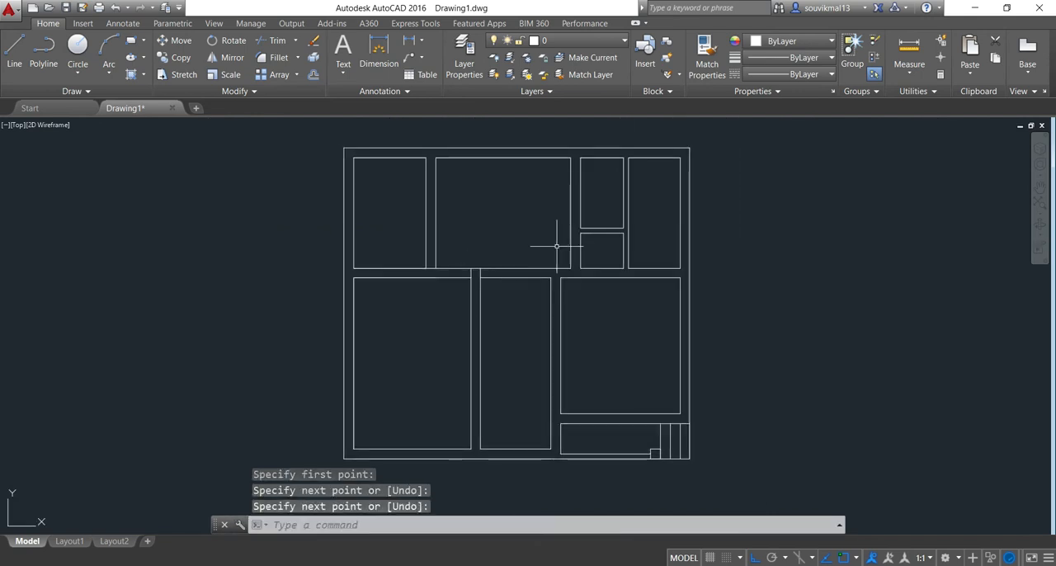
{"action": "middle_click_drag", "start_coordinate": [581, 251], "coordinate": [553, 231]}
{"action": "scroll", "coordinate": [587, 239], "scroll_direction": "up", "scroll_amount": 2}
{"action": "scroll", "coordinate": [586, 218], "scroll_direction": "up", "scroll_amount": 4}
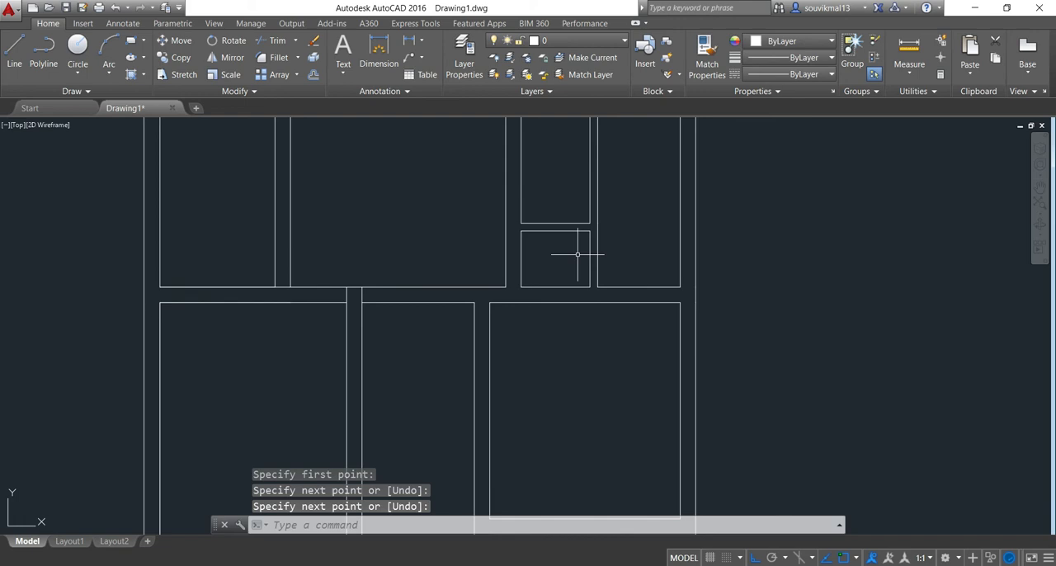
{"action": "key", "text": "Return"}
{"action": "left_click", "coordinate": [588, 230]}
{"action": "key", "text": "Escape"}
{"action": "scroll", "coordinate": [370, 234], "scroll_direction": "down", "scroll_amount": 6}
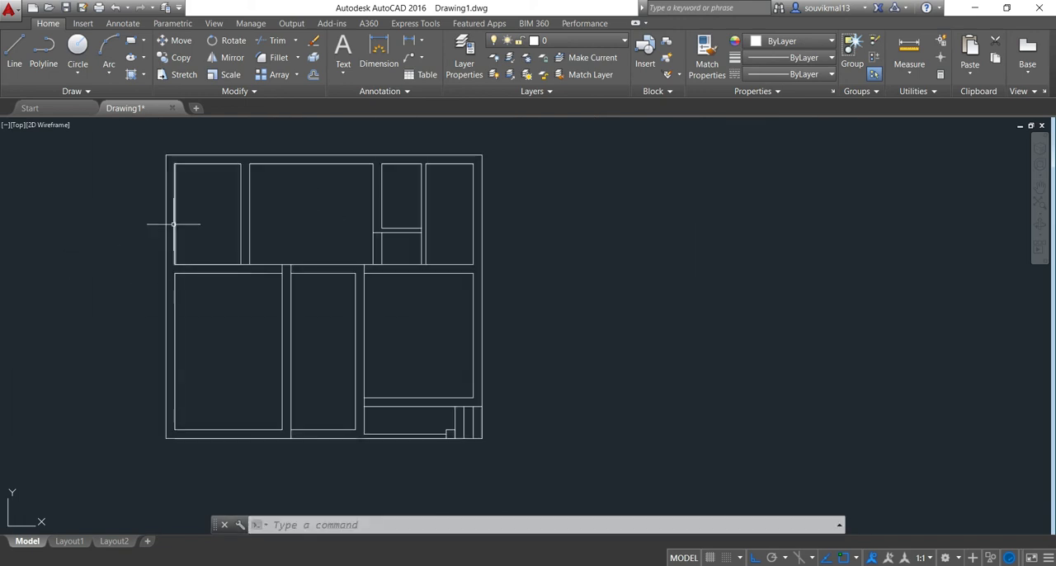
Draw a line 1'8" along the top wall from the upper-left room's inner top-left corner, continuing straight up across the wall thickness
{"action": "middle_click_drag", "start_coordinate": [170, 226], "coordinate": [240, 294]}
{"action": "scroll", "coordinate": [257, 245], "scroll_direction": "up", "scroll_amount": 4}
{"action": "scroll", "coordinate": [256, 245], "scroll_direction": "up", "scroll_amount": 2}
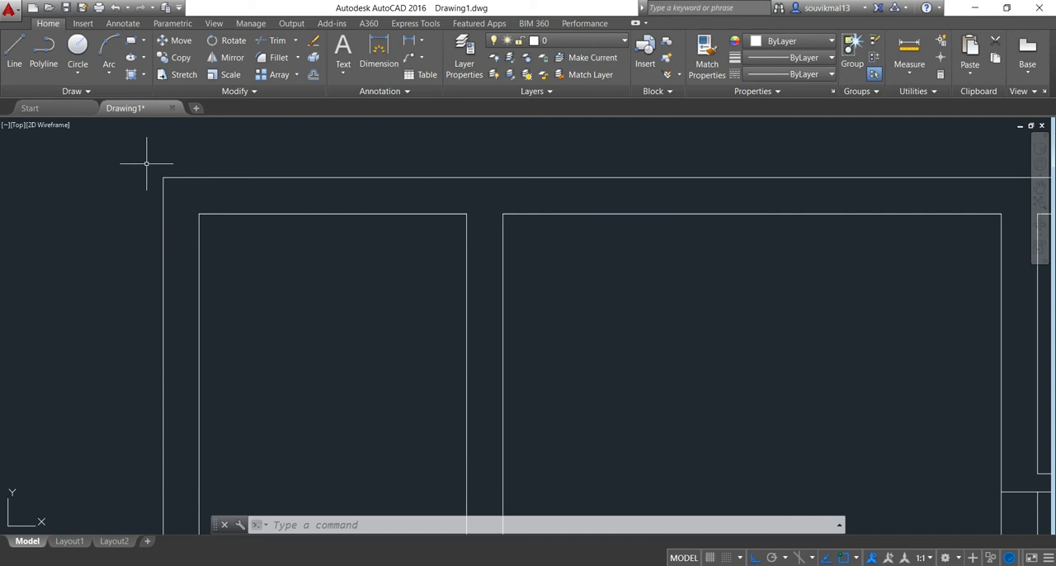
{"action": "left_click", "coordinate": [14, 51]}
{"action": "scroll", "coordinate": [203, 209], "scroll_direction": "up", "scroll_amount": 2}
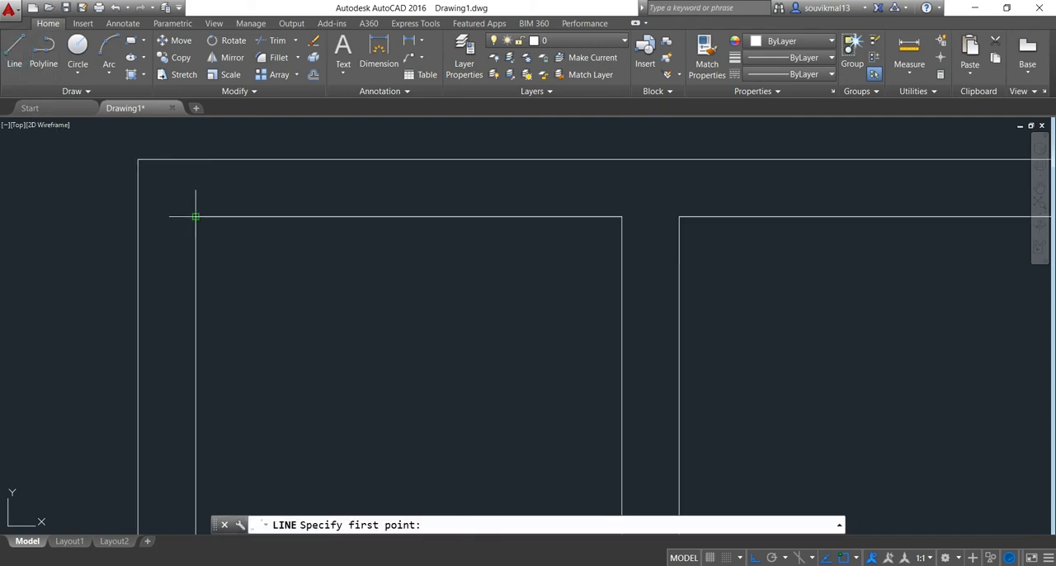
{"action": "left_click", "coordinate": [196, 216]}
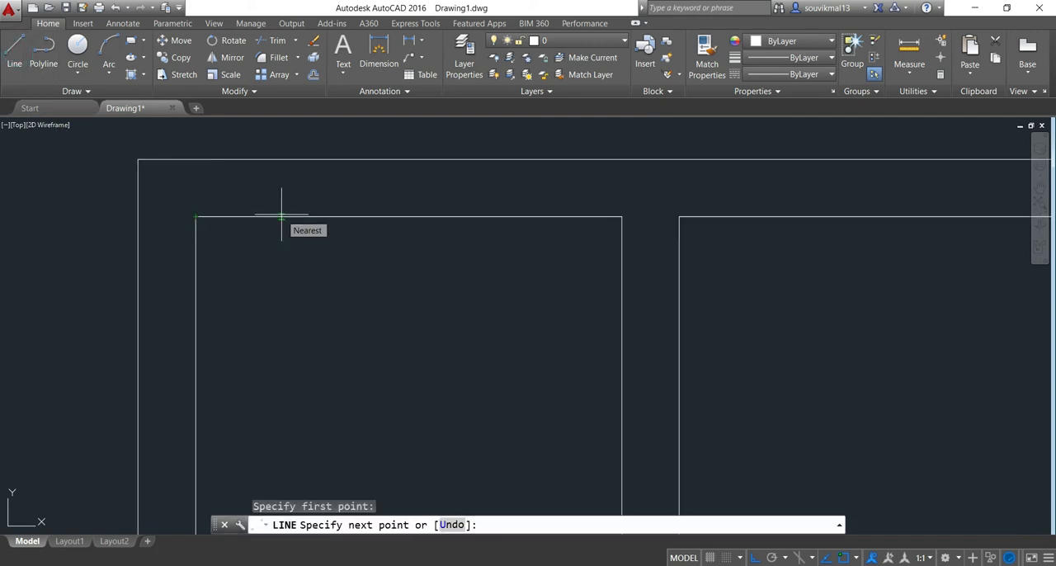
{"action": "type", "text": "1'8\""}
{"action": "key", "text": "Return"}
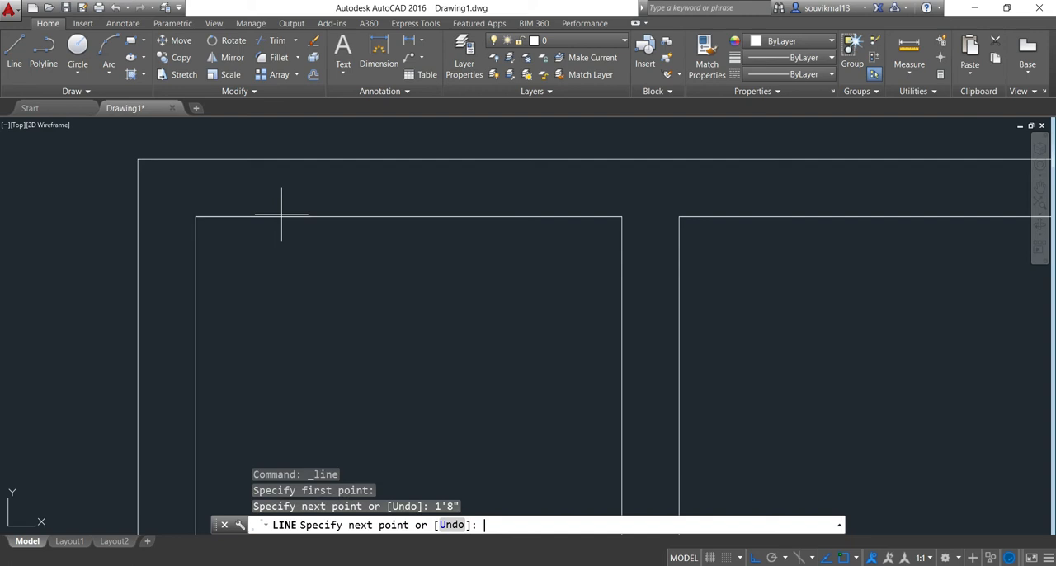
{"action": "left_click", "coordinate": [310, 159]}
{"action": "key", "text": "Escape"}
Offset the short line across the upper-left room's top wall by 4' to the right to mark the window width
{"action": "scroll", "coordinate": [225, 240], "scroll_direction": "down", "scroll_amount": 4}
{"action": "scroll", "coordinate": [287, 218], "scroll_direction": "up", "scroll_amount": 4}
{"action": "scroll", "coordinate": [258, 313], "scroll_direction": "down", "scroll_amount": 4}
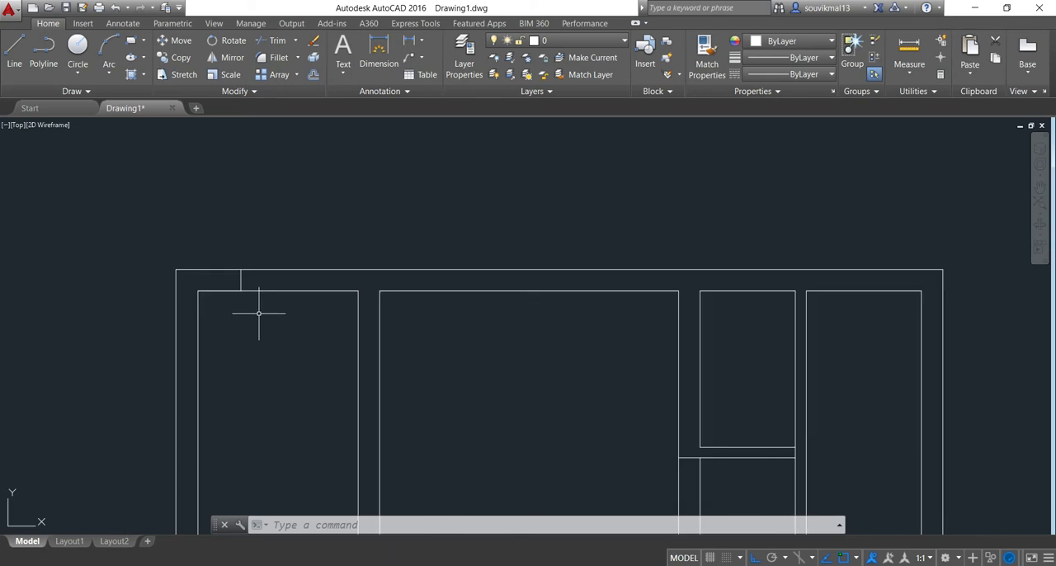
{"action": "type", "text": "o"}
{"action": "key", "text": "Return"}
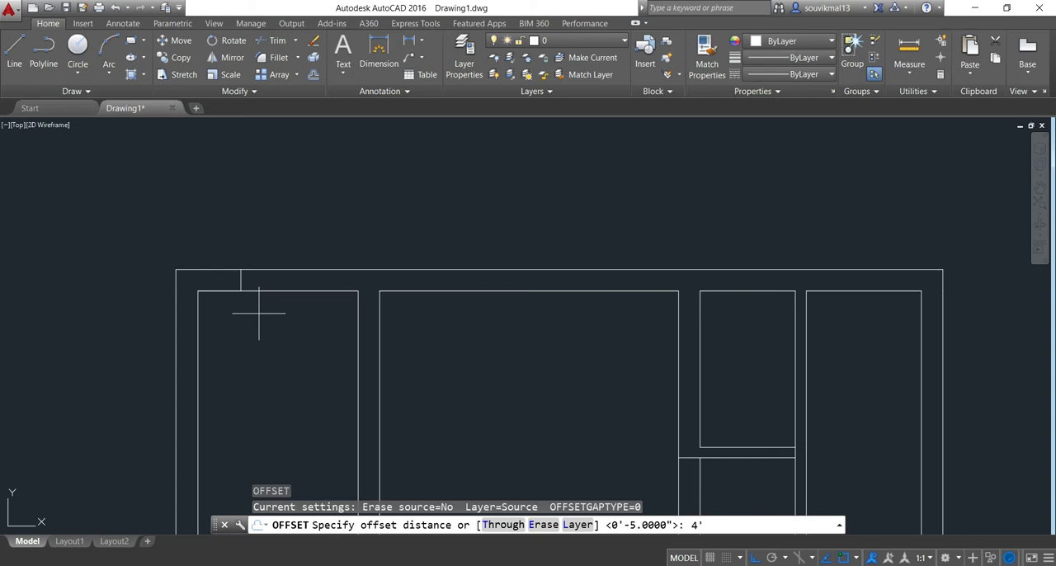
{"action": "type", "text": "4'"}
{"action": "key", "text": "Return"}
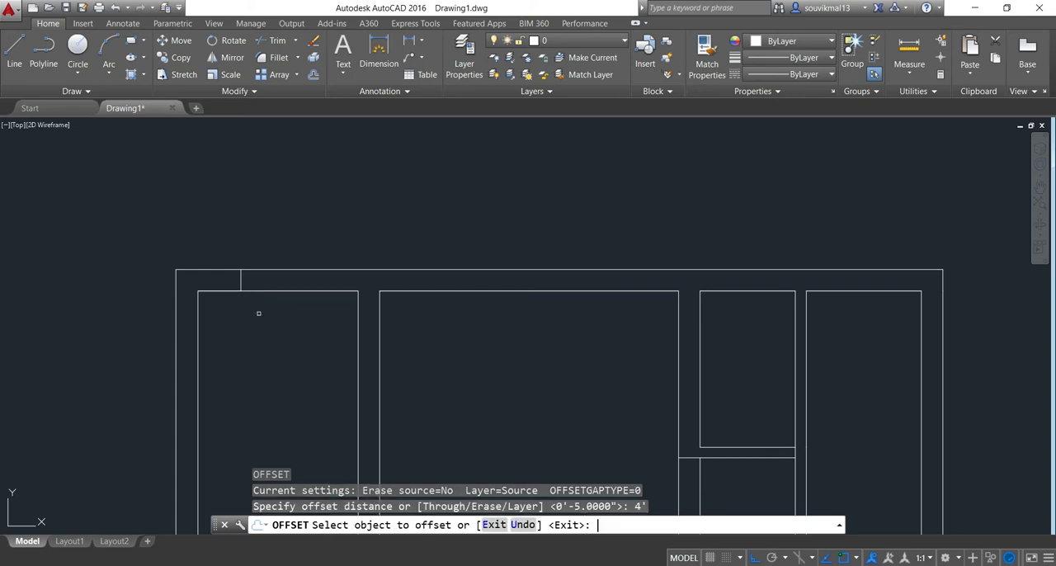
{"action": "left_click", "coordinate": [240, 276]}
{"action": "left_click", "coordinate": [330, 284]}
Draw a line 2'6" right from the large upper room's inner top-left corner, continuing up across the top wall
{"action": "scroll", "coordinate": [357, 296], "scroll_direction": "down", "scroll_amount": 2}
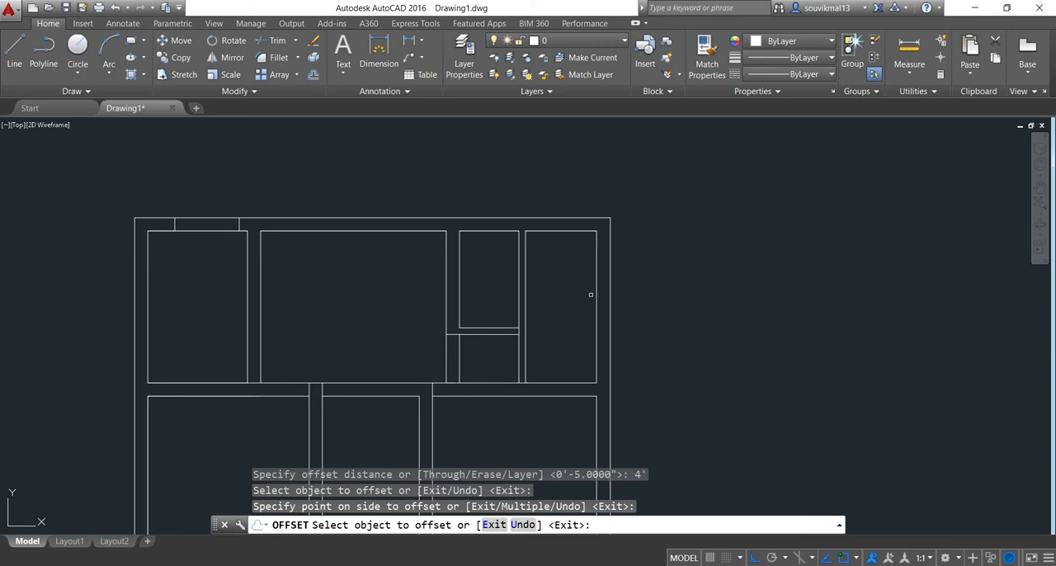
{"action": "scroll", "coordinate": [330, 309], "scroll_direction": "down", "scroll_amount": 2}
{"action": "middle_click_drag", "start_coordinate": [310, 280], "coordinate": [341, 322]}
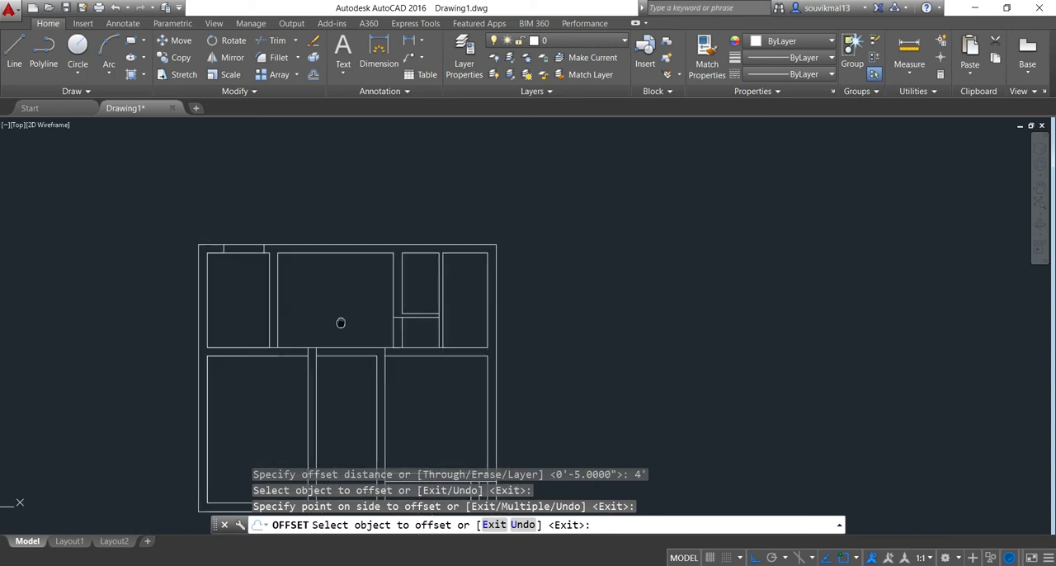
{"action": "scroll", "coordinate": [247, 233], "scroll_direction": "up", "scroll_amount": 6}
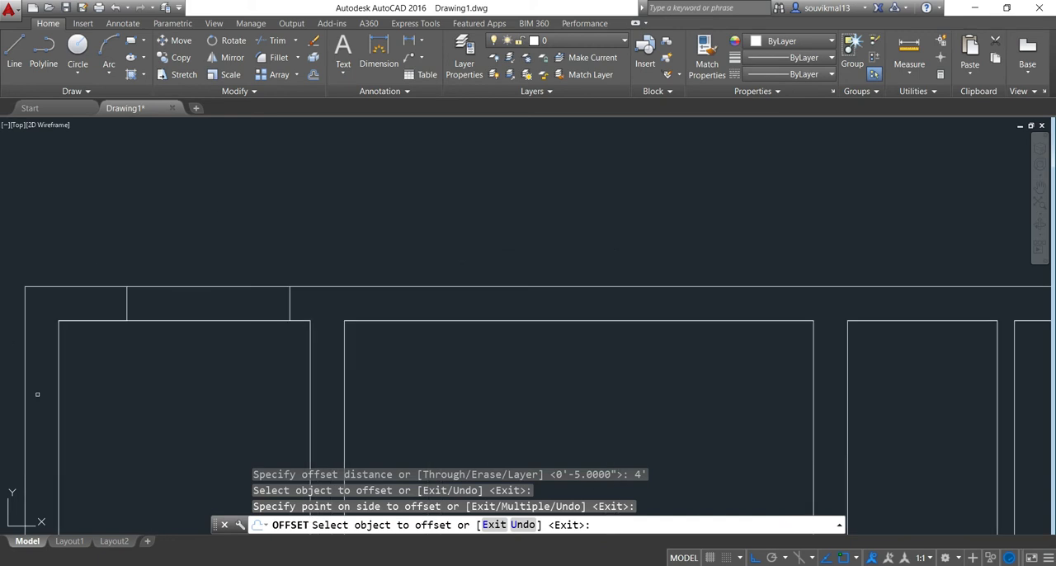
{"action": "scroll", "coordinate": [342, 339], "scroll_direction": "down", "scroll_amount": 2}
{"action": "mouse_move", "coordinate": [402, 358]}
{"action": "middle_mouse_down"}
{"action": "mouse_move", "coordinate": [389, 325]}
{"action": "mouse_move", "coordinate": [347, 283]}
{"action": "middle_mouse_up"}
{"action": "left_click", "coordinate": [14, 51]}
{"action": "scroll", "coordinate": [292, 256], "scroll_direction": "up", "scroll_amount": 2}
{"action": "triple_click", "coordinate": [355, 316]}
{"action": "left_click", "coordinate": [355, 316]}
{"action": "scroll", "coordinate": [386, 318], "scroll_direction": "down", "scroll_amount": 4}
{"action": "scroll", "coordinate": [346, 278], "scroll_direction": "up", "scroll_amount": 2}
{"action": "scroll", "coordinate": [373, 263], "scroll_direction": "up", "scroll_amount": 2}
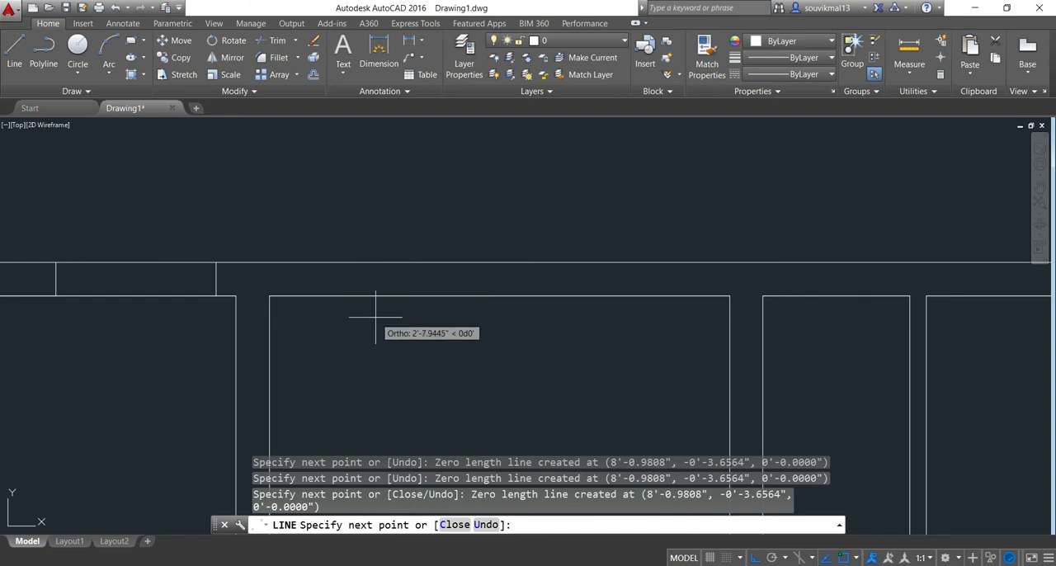
{"action": "type", "text": "2'6\""}
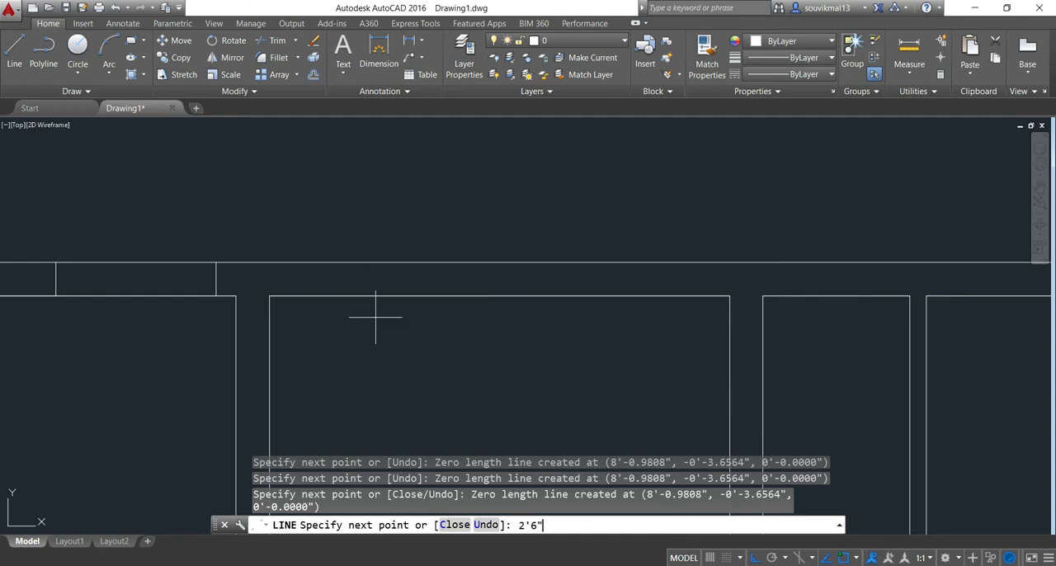
{"action": "key", "text": "Return"}
{"action": "key", "text": "Return"}
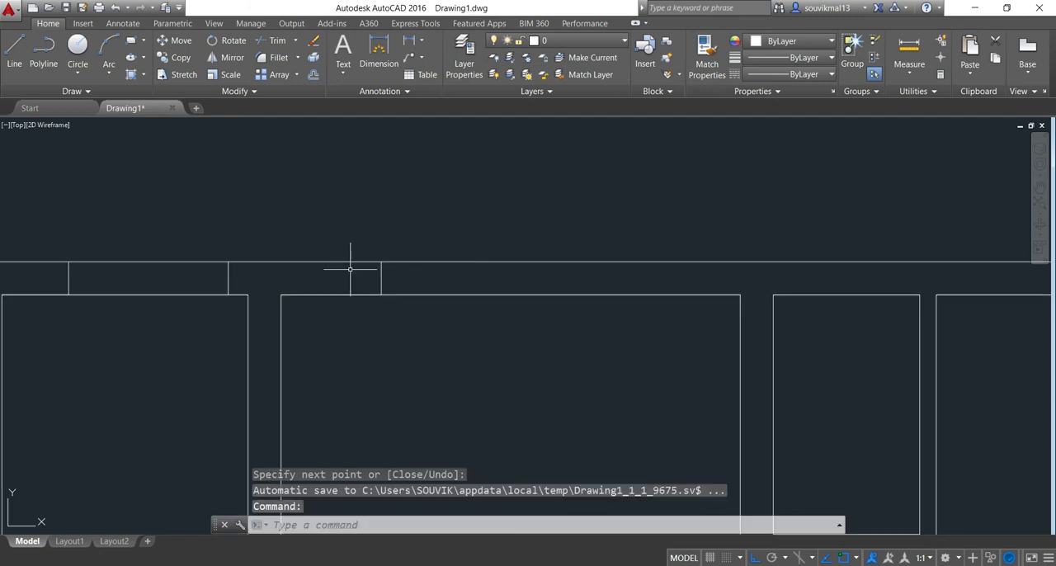
Offset the short line across the large upper room's top wall by 6' to the right
{"action": "scroll", "coordinate": [462, 304], "scroll_direction": "down", "scroll_amount": 2}
{"action": "scroll", "coordinate": [367, 306], "scroll_direction": "up", "scroll_amount": 2}
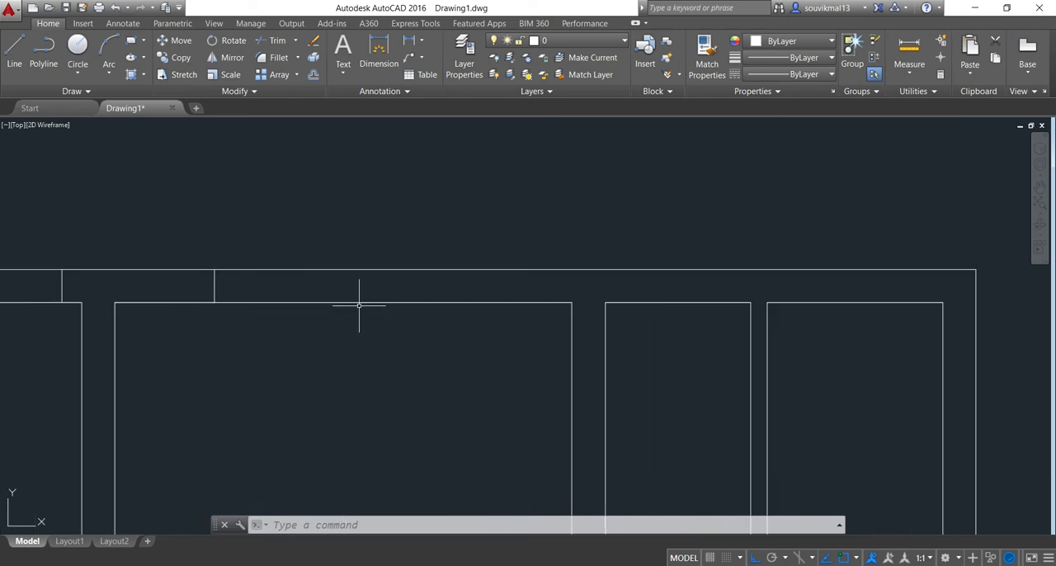
{"action": "type", "text": "o"}
{"action": "key", "text": "Return"}
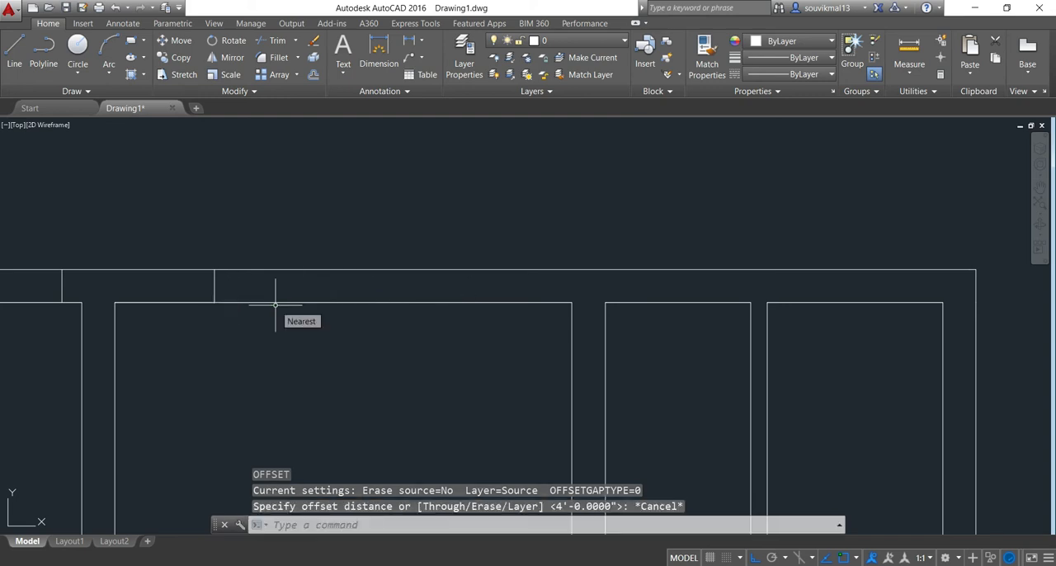
{"action": "scroll", "coordinate": [231, 297], "scroll_direction": "up", "scroll_amount": 2}
{"action": "scroll", "coordinate": [332, 334], "scroll_direction": "down", "scroll_amount": 2}
{"action": "scroll", "coordinate": [328, 350], "scroll_direction": "down", "scroll_amount": 2}
{"action": "scroll", "coordinate": [344, 357], "scroll_direction": "up", "scroll_amount": 2}
{"action": "key", "text": "Return"}
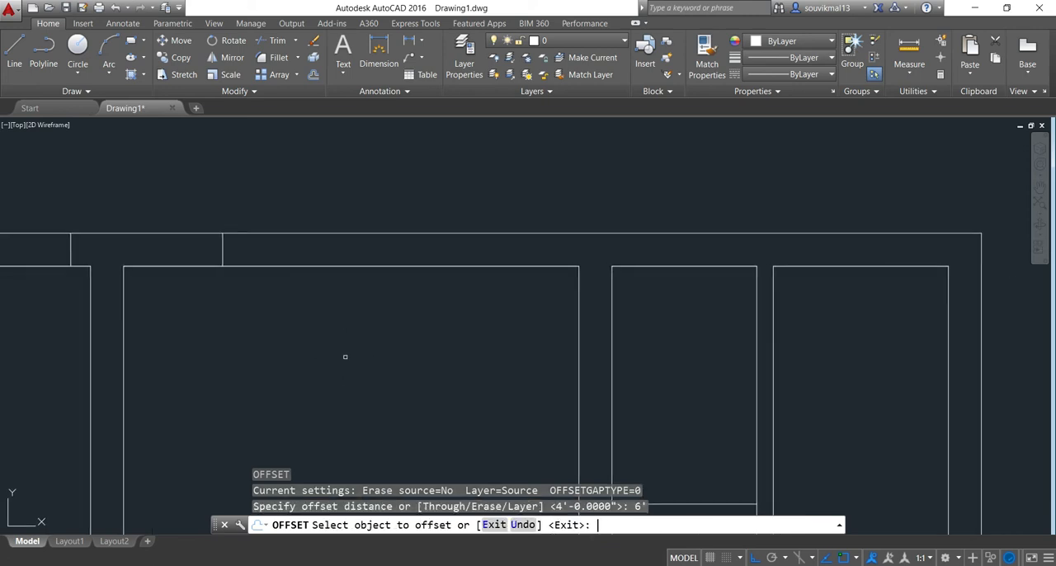
{"action": "scroll", "coordinate": [231, 257], "scroll_direction": "up", "scroll_amount": 2}
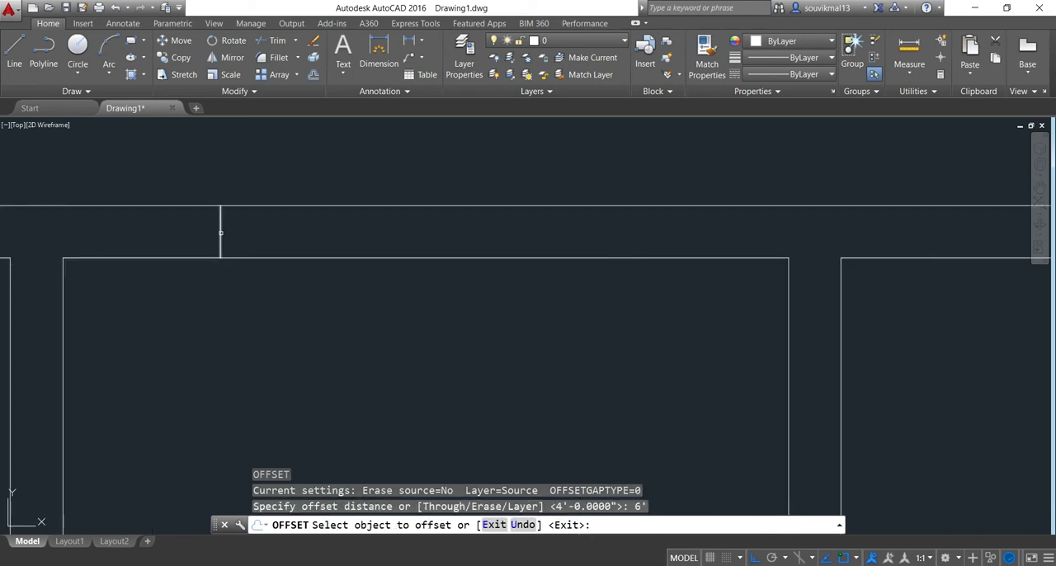
{"action": "left_click", "coordinate": [221, 232]}
{"action": "left_click", "coordinate": [342, 235]}
{"action": "scroll", "coordinate": [613, 358], "scroll_direction": "down", "scroll_amount": 2}
{"action": "middle_click_drag", "start_coordinate": [613, 358], "coordinate": [483, 298]}
{"action": "key", "text": "Return"}
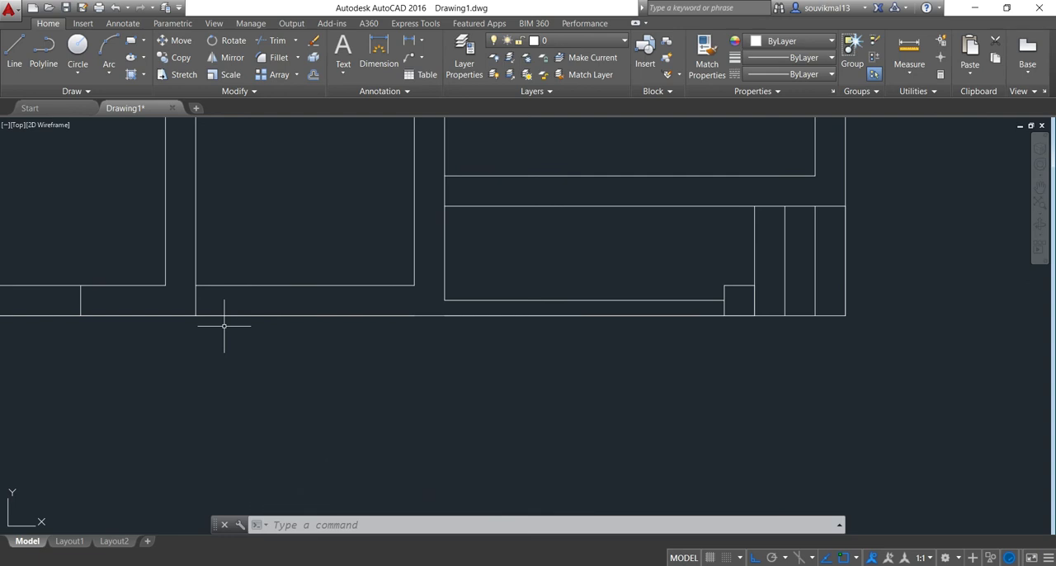
Offset the line crossing the bottom wall at the lower middle passage's left side by 3' to the right
{"action": "scroll", "coordinate": [187, 327], "scroll_direction": "down", "scroll_amount": 4}
{"action": "scroll", "coordinate": [189, 321], "scroll_direction": "up", "scroll_amount": 4}
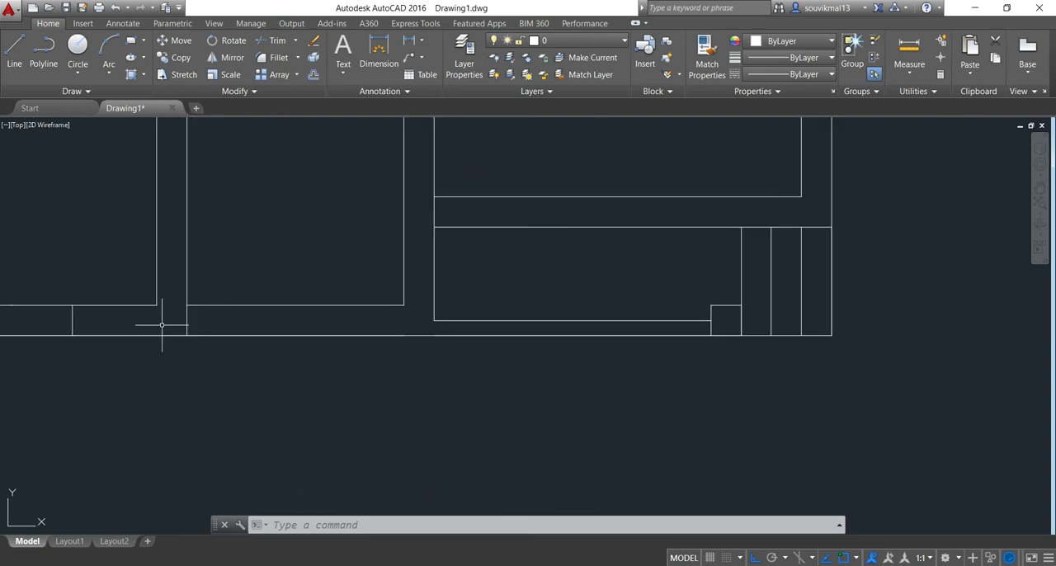
{"action": "scroll", "coordinate": [187, 322], "scroll_direction": "up", "scroll_amount": 3}
{"action": "scroll", "coordinate": [198, 330], "scroll_direction": "down", "scroll_amount": 5}
{"action": "middle_click_drag", "start_coordinate": [278, 381], "coordinate": [304, 374]}
{"action": "type", "text": "o"}
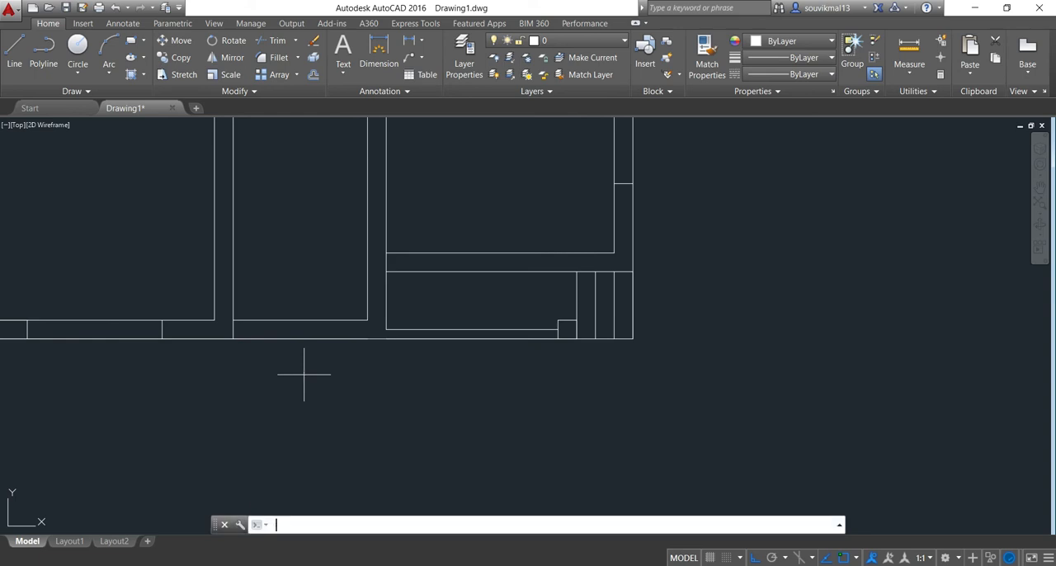
{"action": "key", "text": "Return"}
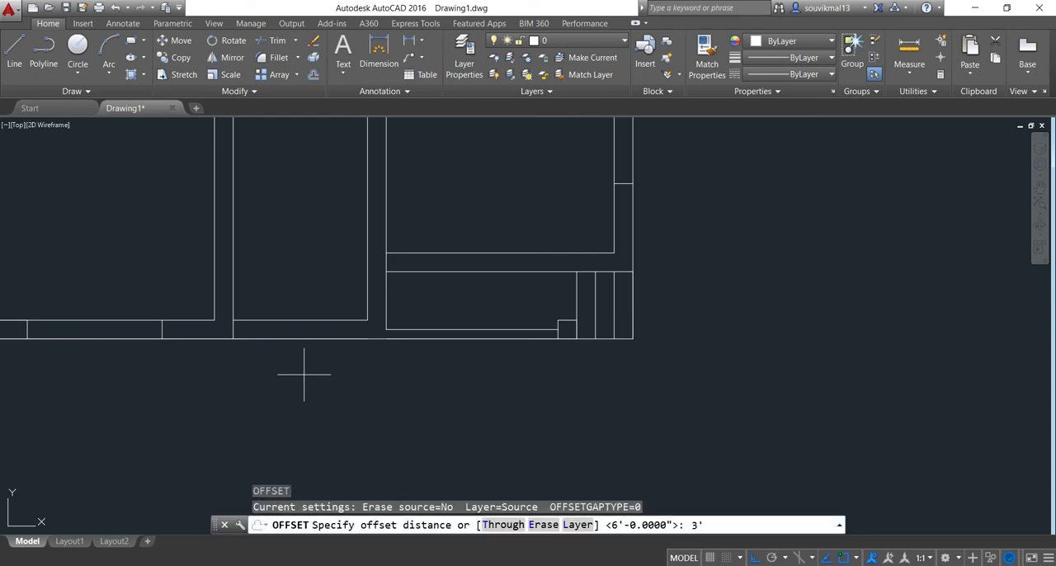
{"action": "key", "text": "Return"}
{"action": "scroll", "coordinate": [224, 344], "scroll_direction": "up", "scroll_amount": 2}
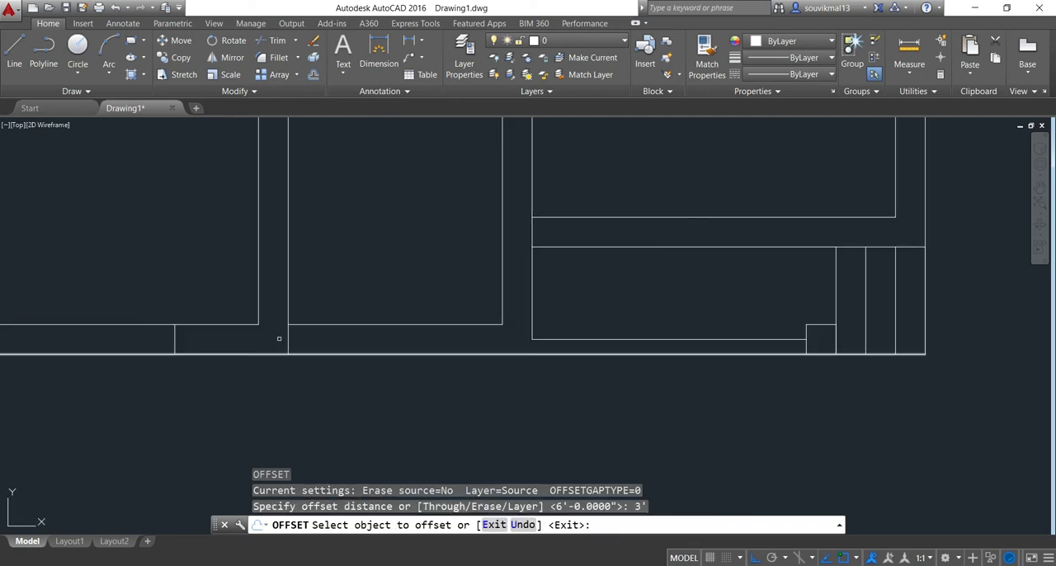
{"action": "left_click", "coordinate": [288, 338]}
{"action": "left_click", "coordinate": [412, 360]}
Offset the line at the left end of the lower-right room's bottom wall by 3' to the right
{"action": "scroll", "coordinate": [369, 268], "scroll_direction": "down", "scroll_amount": 2}
{"action": "middle_click_drag", "start_coordinate": [368, 268], "coordinate": [334, 367]}
{"action": "scroll", "coordinate": [421, 345], "scroll_direction": "up", "scroll_amount": 3}
{"action": "left_click", "coordinate": [458, 339]}
{"action": "left_click", "coordinate": [650, 342]}
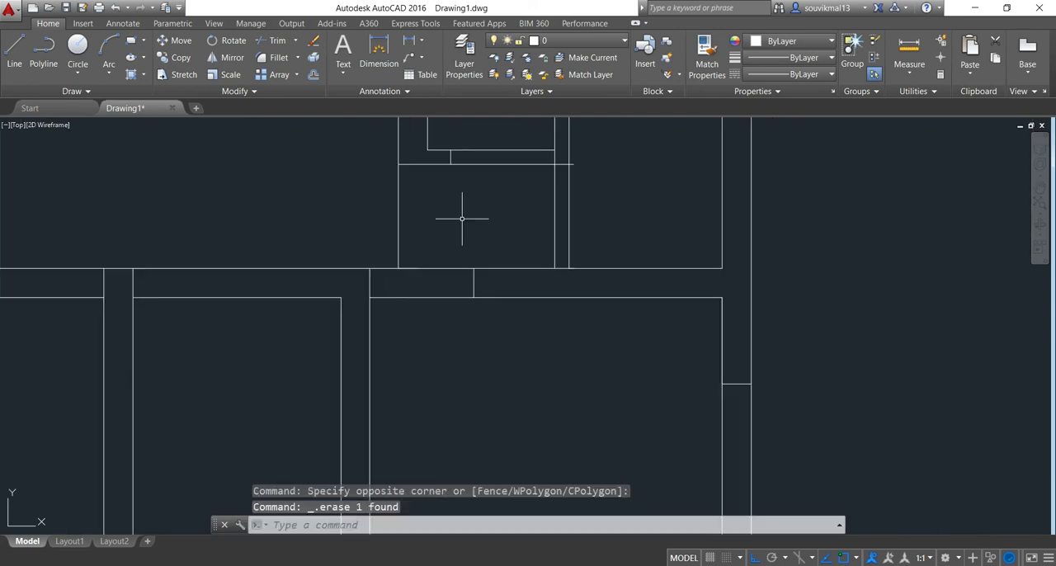
Trim the wall lines between the door marks to open the doorways in the plan
{"action": "scroll", "coordinate": [495, 201], "scroll_direction": "down", "scroll_amount": 1}
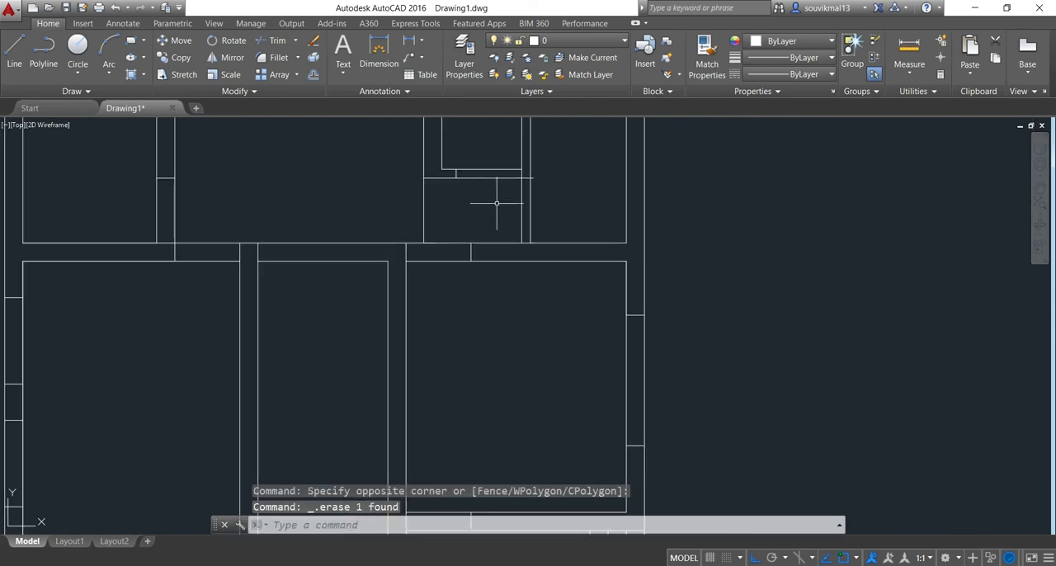
{"action": "scroll", "coordinate": [707, 196], "scroll_direction": "down", "scroll_amount": 1}
{"action": "middle_click_drag", "start_coordinate": [733, 214], "coordinate": [682, 188]}
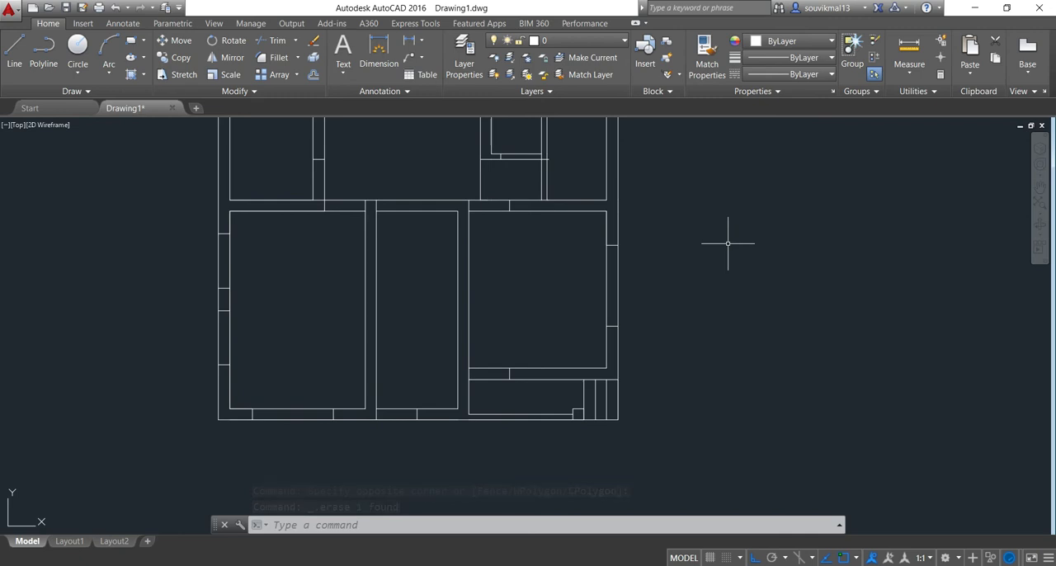
{"action": "type", "text": "r"}
{"action": "key", "text": "Return"}
{"action": "key", "text": "Return"}
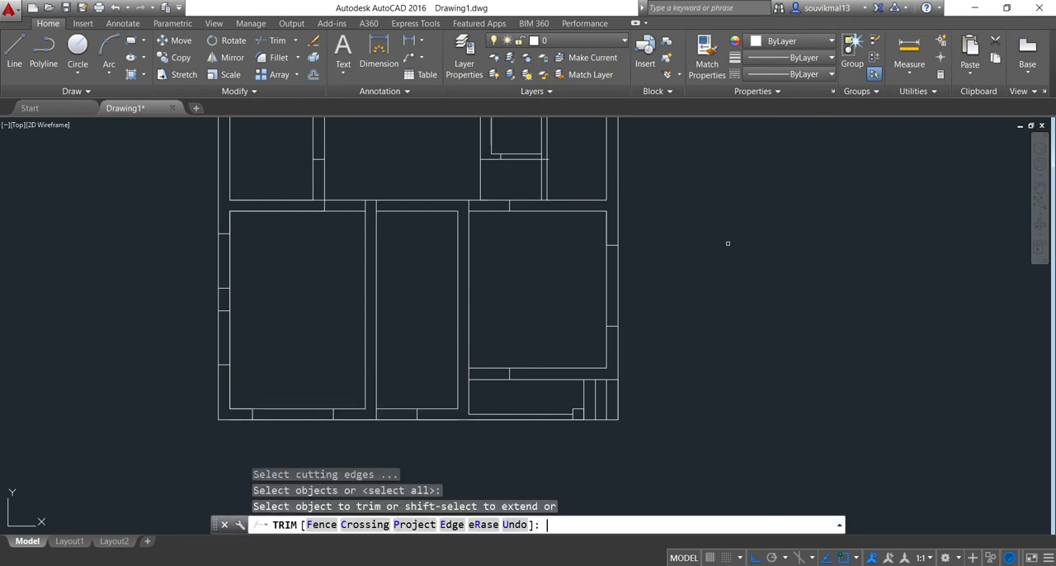
{"action": "middle_click_drag", "start_coordinate": [328, 156], "coordinate": [362, 119]}
{"action": "scroll", "coordinate": [361, 119], "scroll_direction": "up", "scroll_amount": 2}
{"action": "left_click", "coordinate": [403, 155]}
{"action": "left_click", "coordinate": [383, 250]}
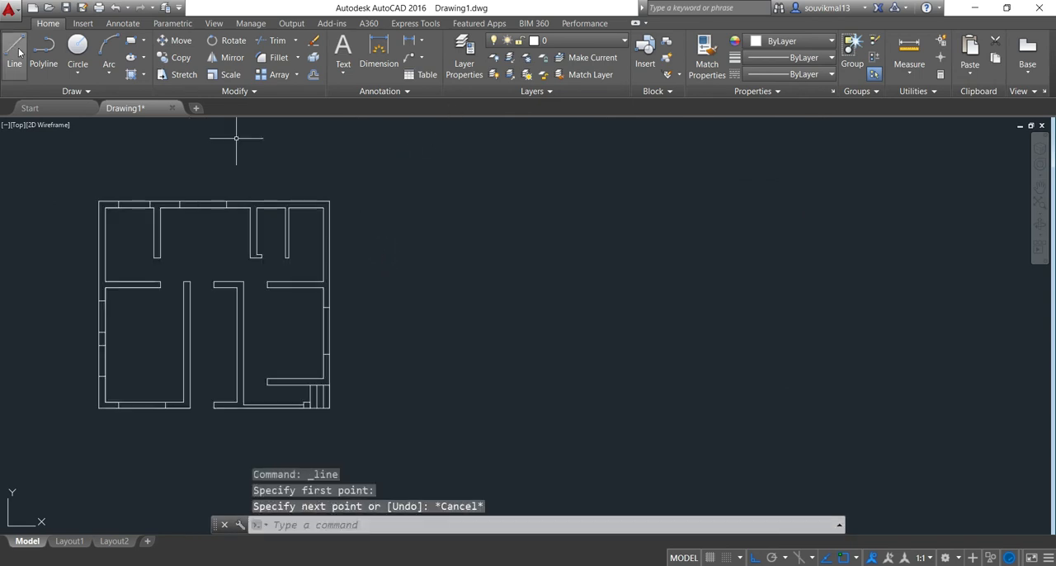
Draw a closed 4' by 10" rectangle from lines in the empty area right of the floor plan
{"action": "left_click", "coordinate": [14, 48]}
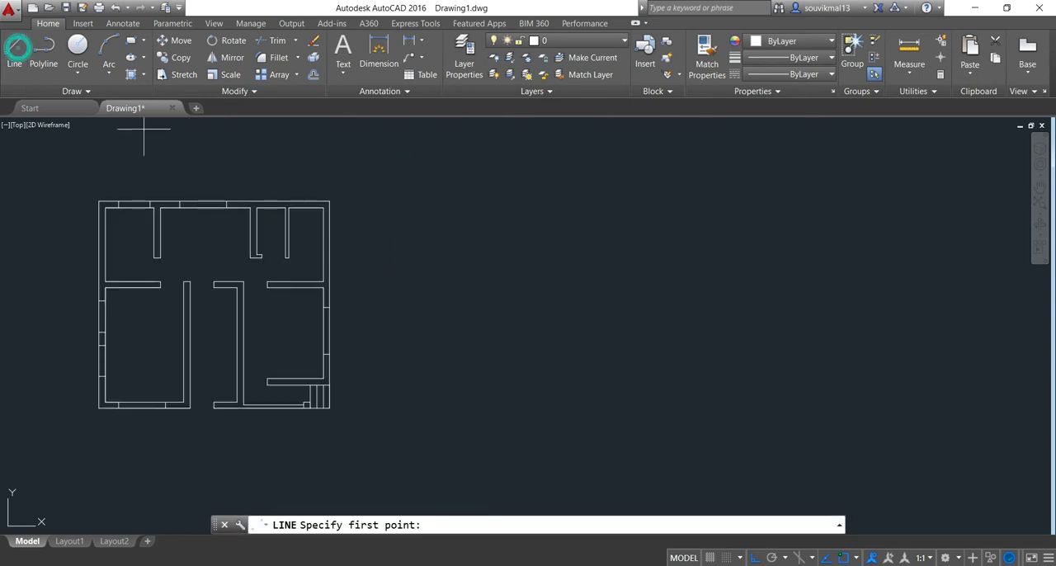
{"action": "left_click", "coordinate": [476, 233]}
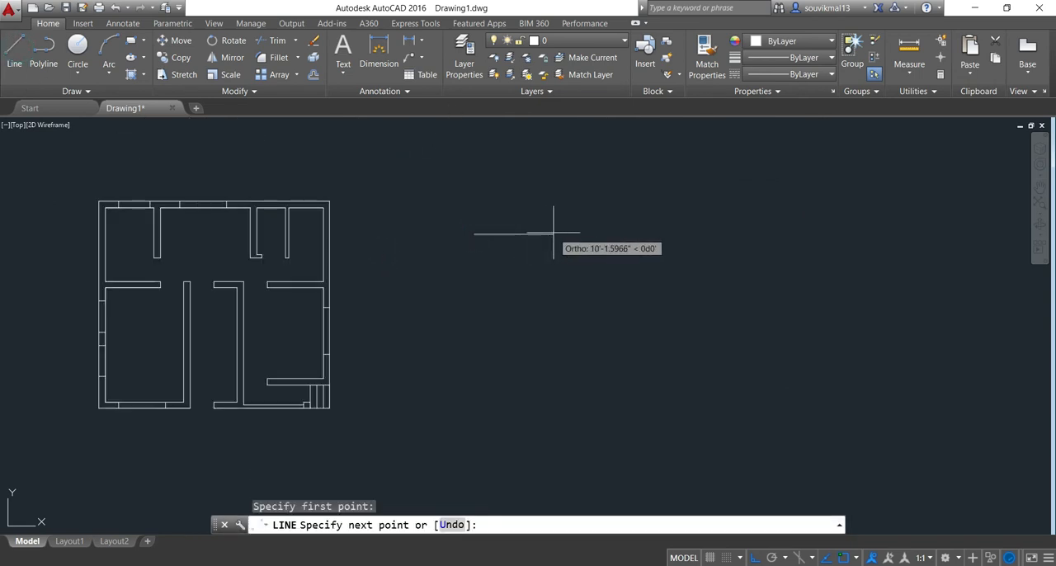
{"action": "type", "text": "4'"}
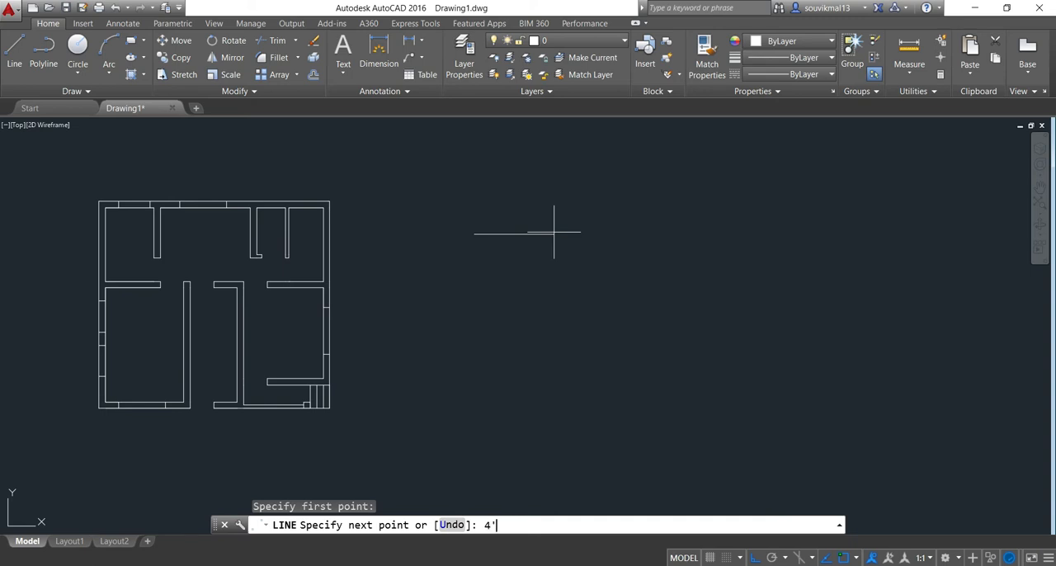
{"action": "key", "text": "Return"}
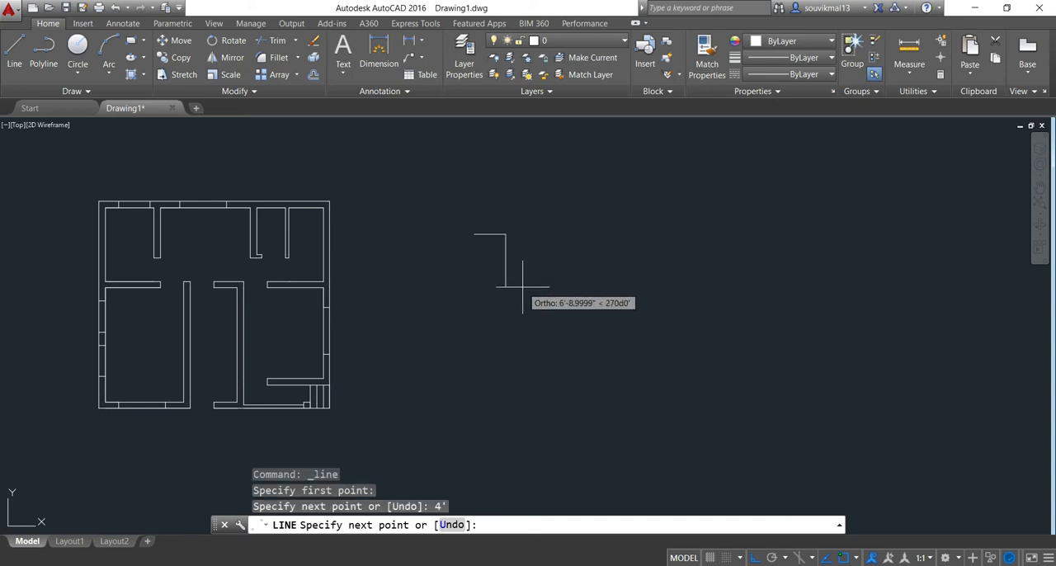
{"action": "type", "text": "10\""}
{"action": "key", "text": "Return"}
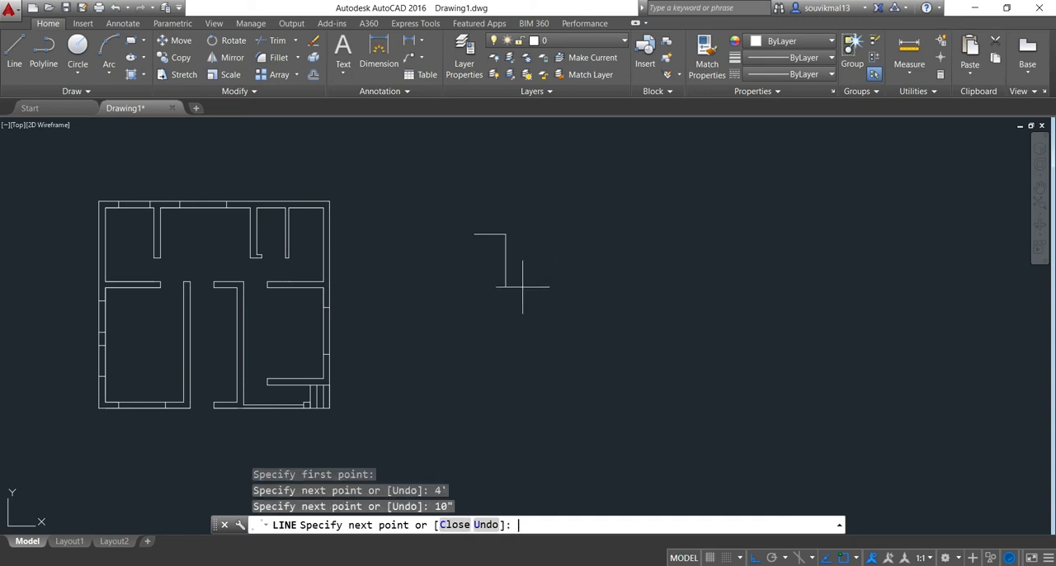
{"action": "type", "text": "4'"}
{"action": "key", "text": "Return"}
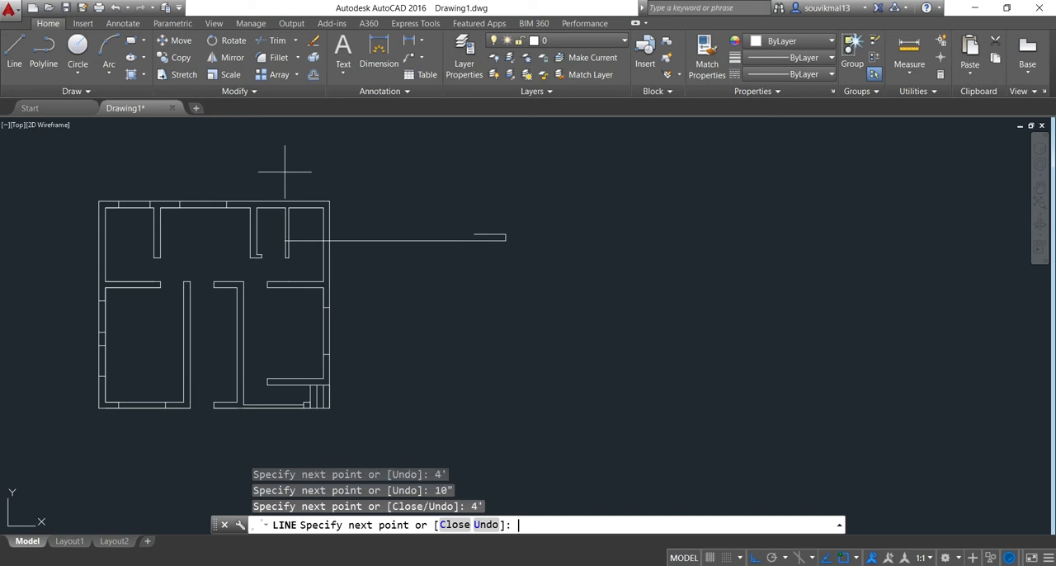
{"action": "type", "text": "10\""}
{"action": "key", "text": "Return"}
{"action": "type", "text": "c"}
{"action": "key", "text": "Return"}
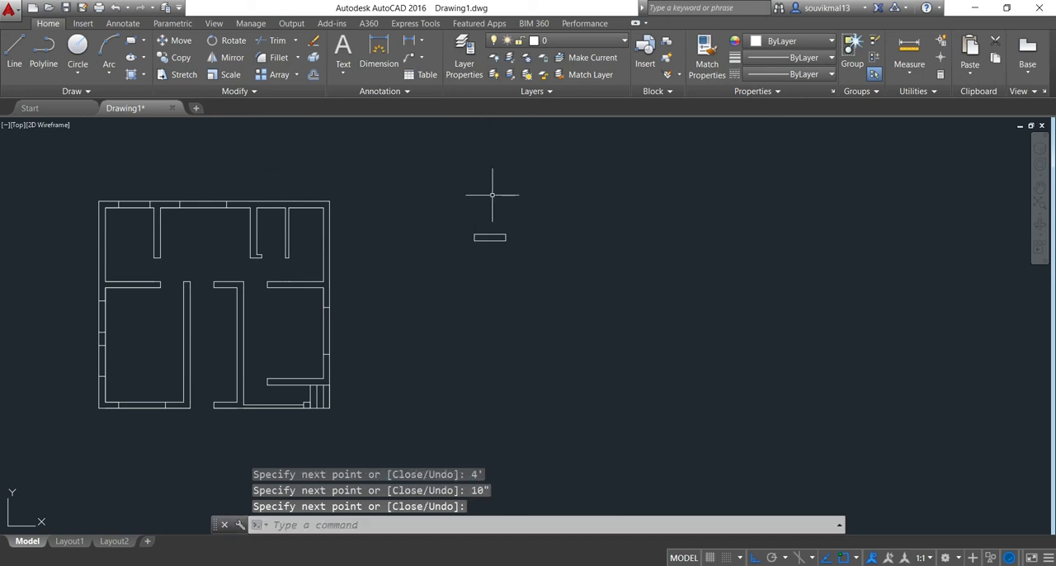
Offset the long top and bottom edges of the 4' by 10" rectangle inward by 3"
{"action": "scroll", "coordinate": [514, 216], "scroll_direction": "up", "scroll_amount": 4}
{"action": "middle_click_drag", "start_coordinate": [482, 249], "coordinate": [441, 173]}
{"action": "scroll", "coordinate": [447, 211], "scroll_direction": "up", "scroll_amount": 2}
{"action": "mouse_move", "coordinate": [635, 184]}
{"action": "middle_mouse_down"}
{"action": "mouse_move", "coordinate": [610, 228]}
{"action": "mouse_move", "coordinate": [552, 262]}
{"action": "middle_mouse_up"}
{"action": "scroll", "coordinate": [589, 206], "scroll_direction": "down", "scroll_amount": 2}
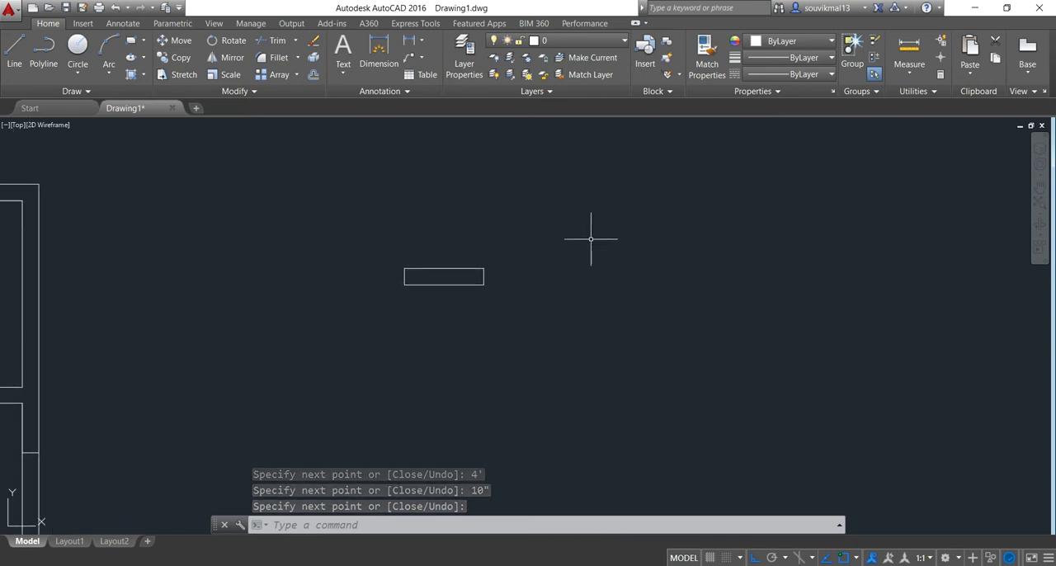
{"action": "type", "text": "O"}
{"action": "key", "text": "Return"}
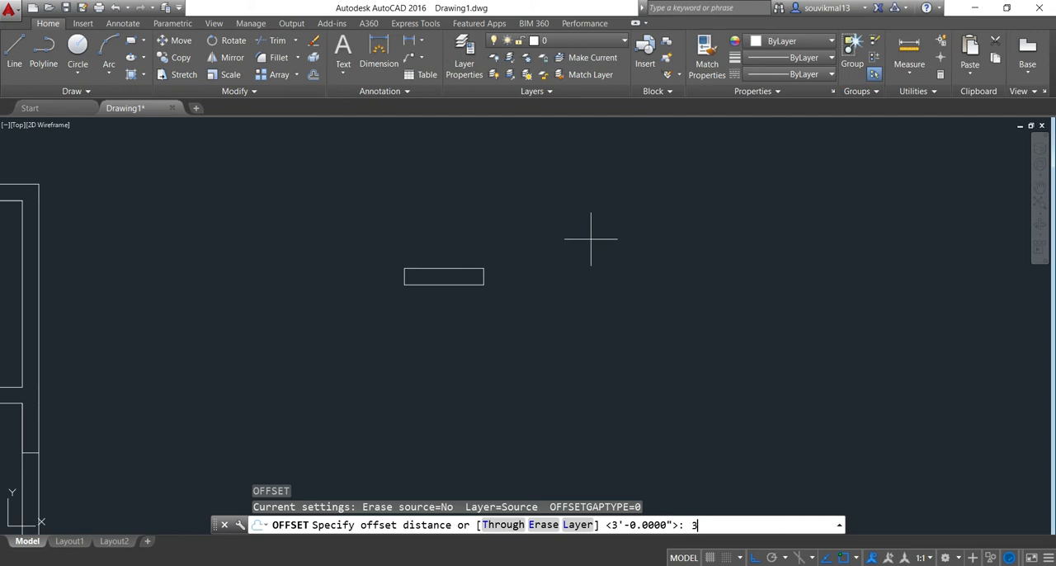
{"action": "type", "text": "3"}
{"action": "key", "text": "Return"}
{"action": "scroll", "coordinate": [490, 255], "scroll_direction": "up", "scroll_amount": 4}
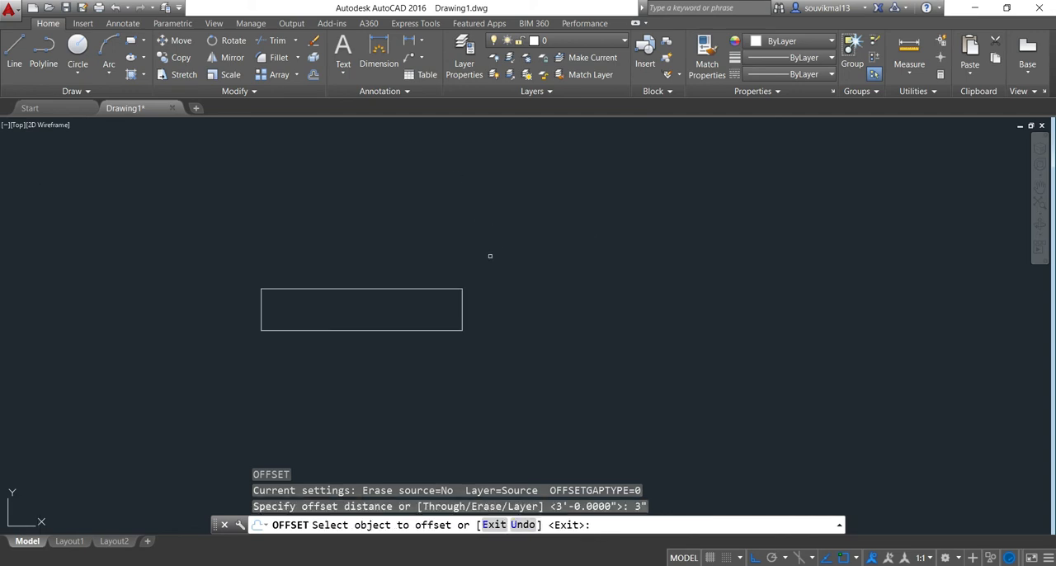
{"action": "left_click", "coordinate": [381, 295]}
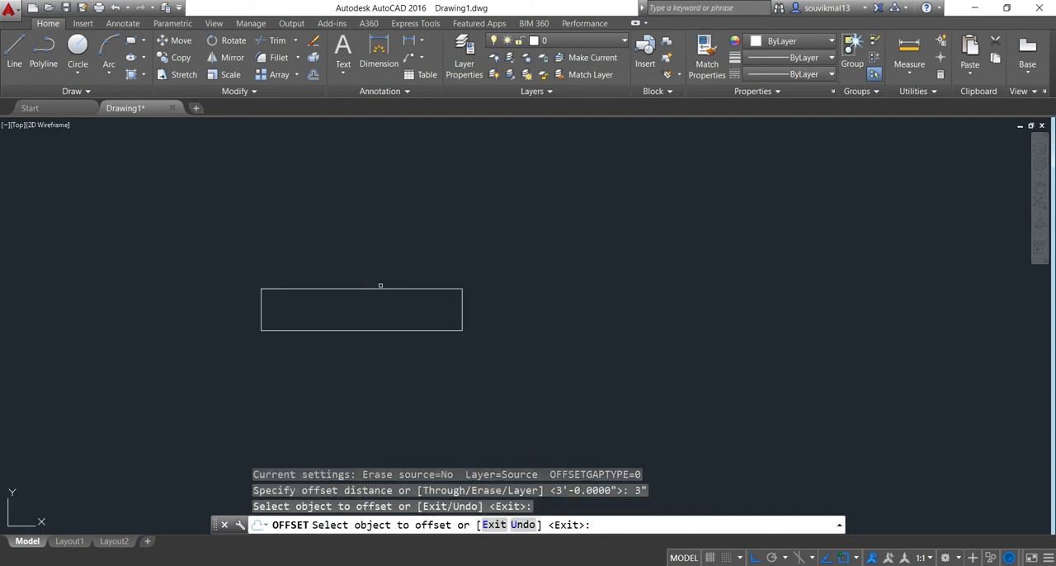
{"action": "left_click", "coordinate": [384, 290]}
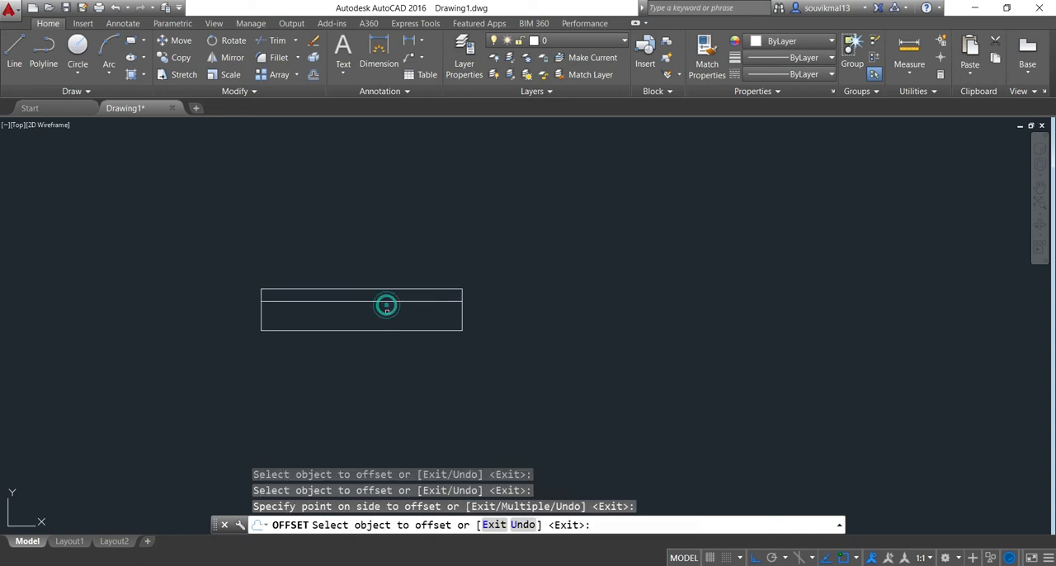
{"action": "left_click", "coordinate": [381, 328]}
{"action": "left_click", "coordinate": [384, 297]}
{"action": "scroll", "coordinate": [272, 326], "scroll_direction": "up", "scroll_amount": 2}
{"action": "key", "text": "Escape"}
Offset the two short end edges of the window rectangle inward by 4"
{"action": "type", "text": "o"}
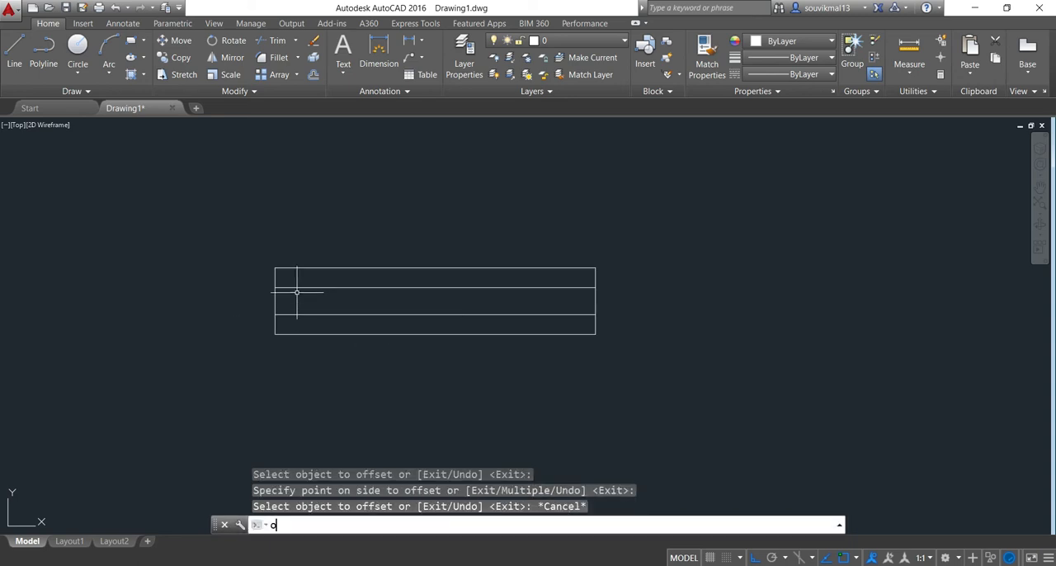
{"action": "key", "text": "Return"}
{"action": "type", "text": "4\""}
{"action": "key", "text": "Return"}
{"action": "scroll", "coordinate": [269, 396], "scroll_direction": "up", "scroll_amount": 2}
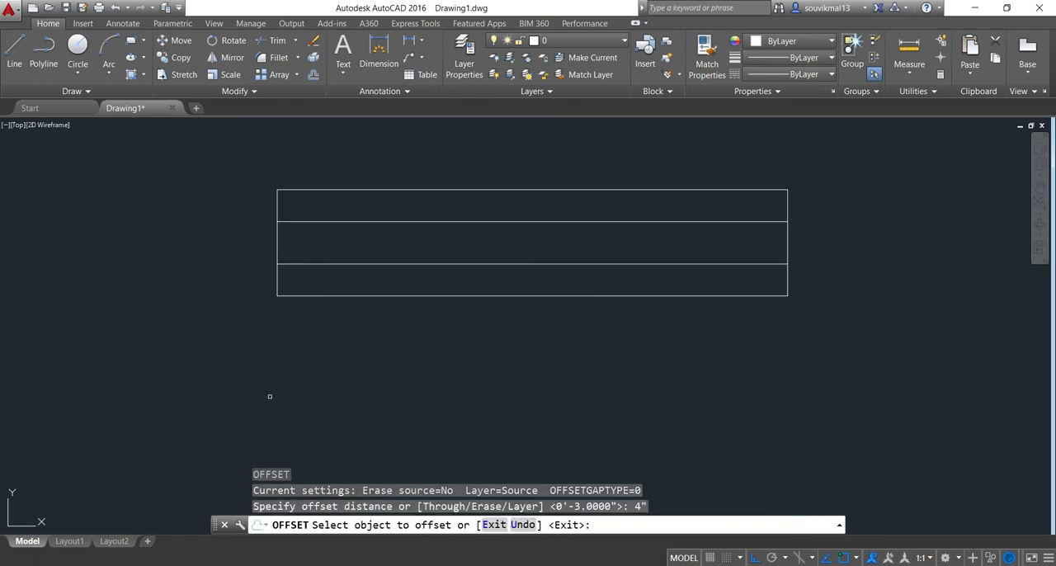
{"action": "left_click", "coordinate": [278, 243]}
{"action": "left_click", "coordinate": [342, 240]}
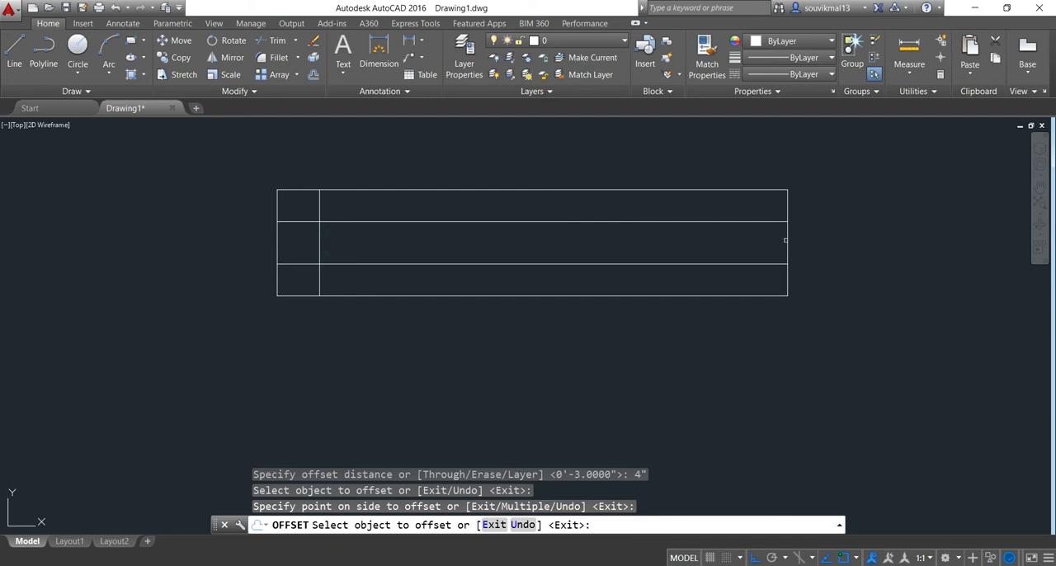
{"action": "left_click", "coordinate": [786, 240]}
{"action": "left_click", "coordinate": [717, 241]}
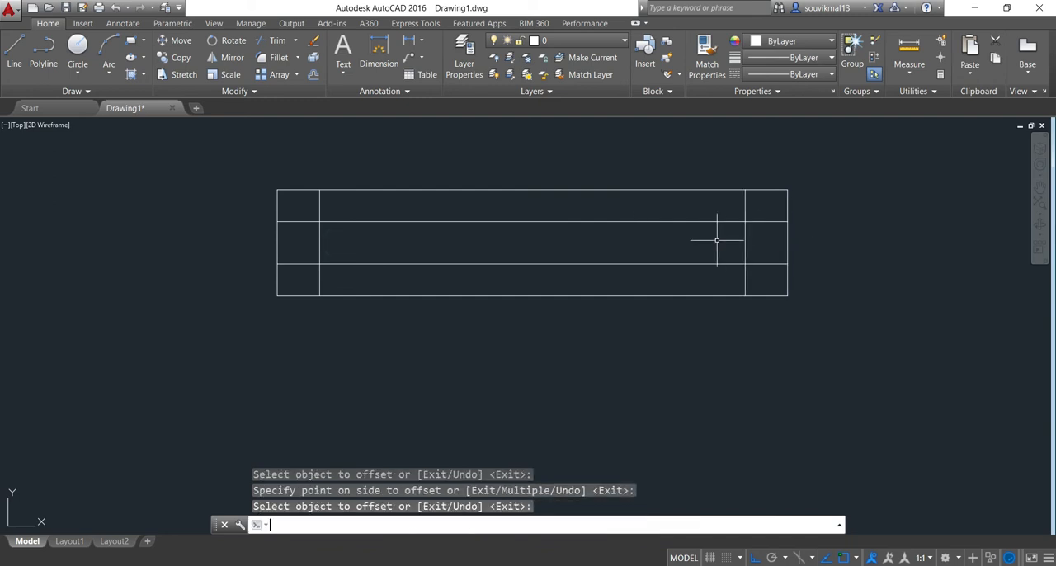
Trim the left inner vertical line of the window symbol above and below the two middle horizontal lines
{"action": "key", "text": "Return"}
{"action": "key", "text": "Return"}
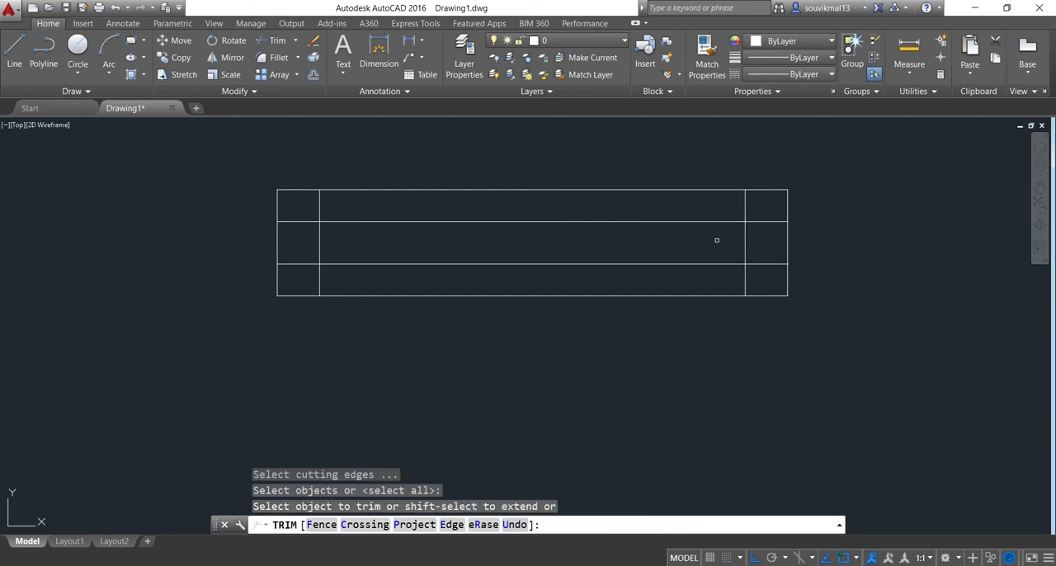
{"action": "scroll", "coordinate": [319, 196], "scroll_direction": "up", "scroll_amount": 3}
{"action": "left_click", "coordinate": [329, 199]}
{"action": "left_click", "coordinate": [299, 212]}
{"action": "scroll", "coordinate": [317, 216], "scroll_direction": "down", "scroll_amount": 2}
{"action": "scroll", "coordinate": [322, 259], "scroll_direction": "up", "scroll_amount": 2}
{"action": "left_click", "coordinate": [379, 283]}
{"action": "left_click", "coordinate": [252, 306]}
{"action": "scroll", "coordinate": [337, 294], "scroll_direction": "down", "scroll_amount": 2}
Trim the right inner vertical line of the window symbol so only its part between the middle horizontal lines remains
{"action": "middle_click_drag", "start_coordinate": [327, 300], "coordinate": [269, 326]}
{"action": "scroll", "coordinate": [725, 248], "scroll_direction": "up", "scroll_amount": 2}
{"action": "left_click", "coordinate": [696, 251]}
{"action": "left_click", "coordinate": [602, 256]}
{"action": "scroll", "coordinate": [611, 256], "scroll_direction": "down", "scroll_amount": 3}
{"action": "scroll", "coordinate": [624, 295], "scroll_direction": "up", "scroll_amount": 2}
{"action": "left_click", "coordinate": [631, 299]}
{"action": "left_click", "coordinate": [582, 315]}
{"action": "scroll", "coordinate": [671, 361], "scroll_direction": "down", "scroll_amount": 2}
{"action": "key", "text": "Escape"}
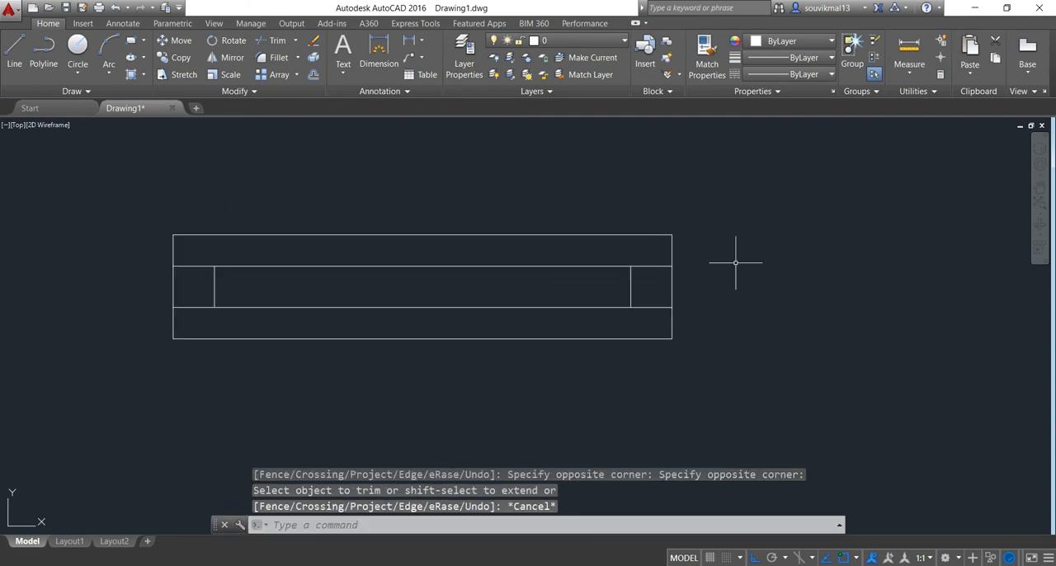
Create a new layer in the layer properties, keeping its default name
{"action": "scroll", "coordinate": [565, 258], "scroll_direction": "down", "scroll_amount": 2}
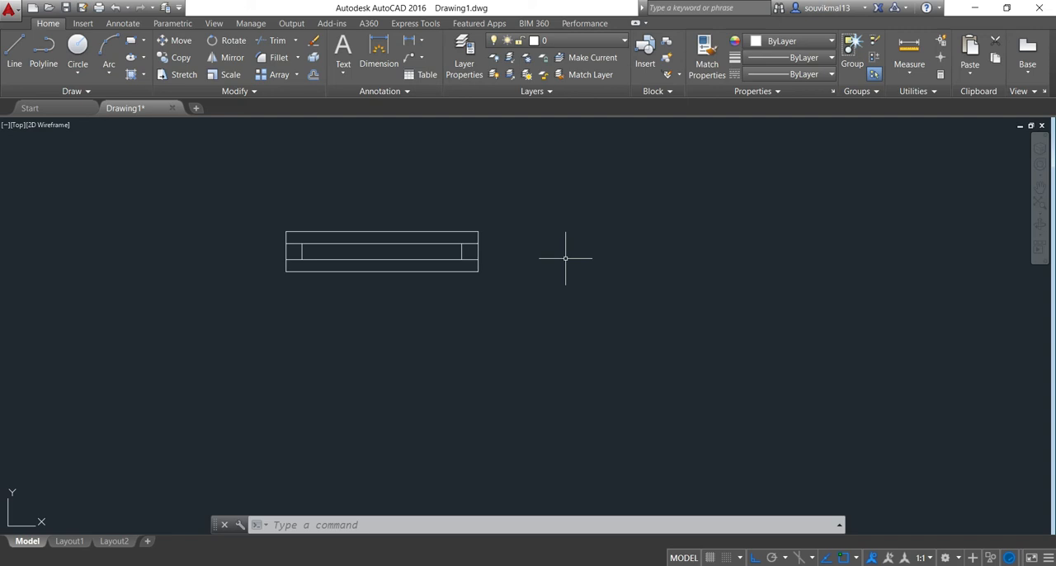
{"action": "scroll", "coordinate": [536, 219], "scroll_direction": "up", "scroll_amount": 2}
{"action": "scroll", "coordinate": [503, 223], "scroll_direction": "down", "scroll_amount": 2}
{"action": "middle_click_drag", "start_coordinate": [519, 219], "coordinate": [515, 237]}
{"action": "scroll", "coordinate": [485, 221], "scroll_direction": "up", "scroll_amount": 2}
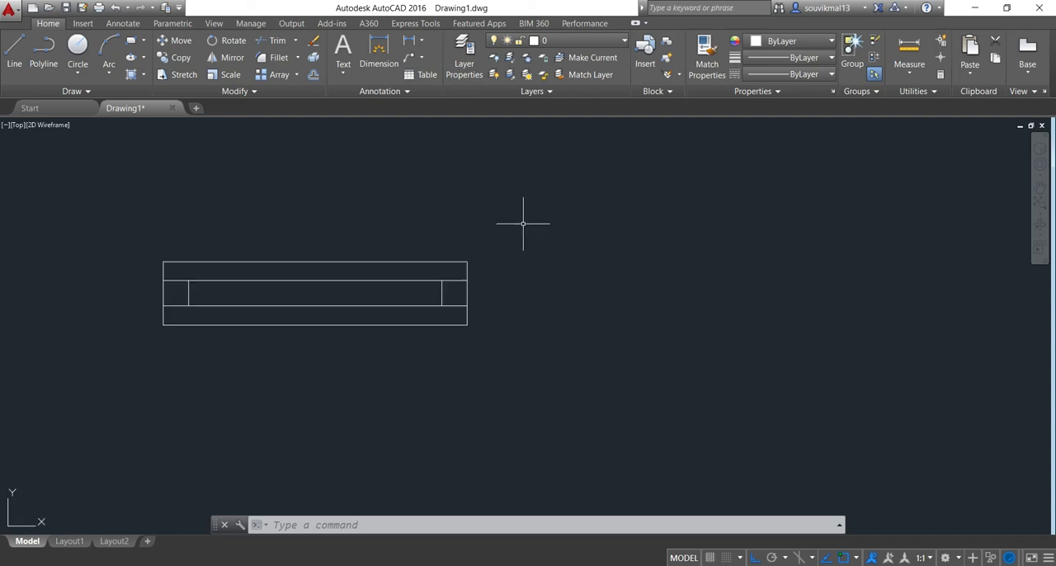
{"action": "type", "text": "layer"}
{"action": "key", "text": "Return"}
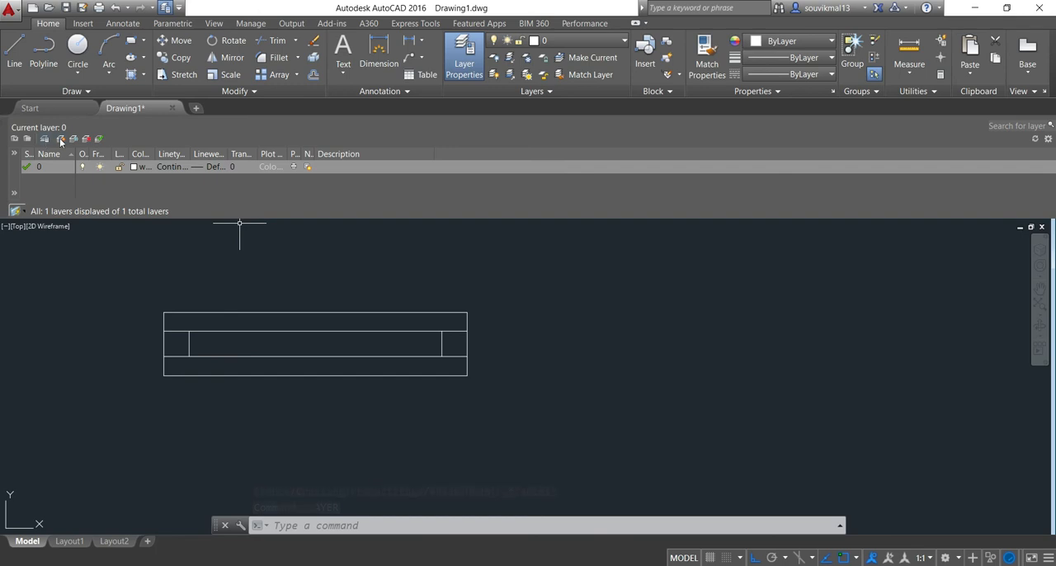
{"action": "left_click", "coordinate": [61, 141]}
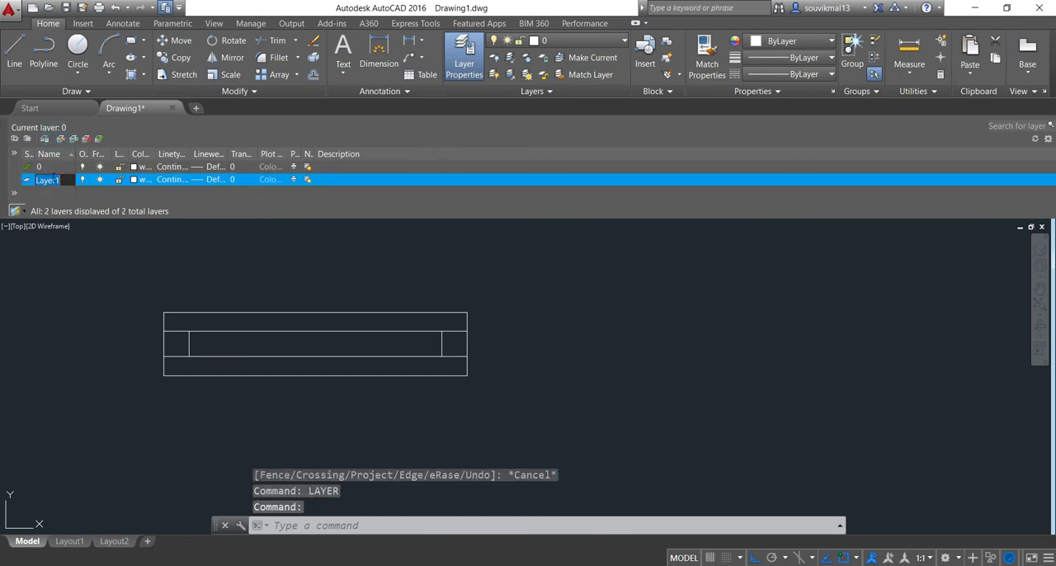
{"action": "key", "text": "Return"}
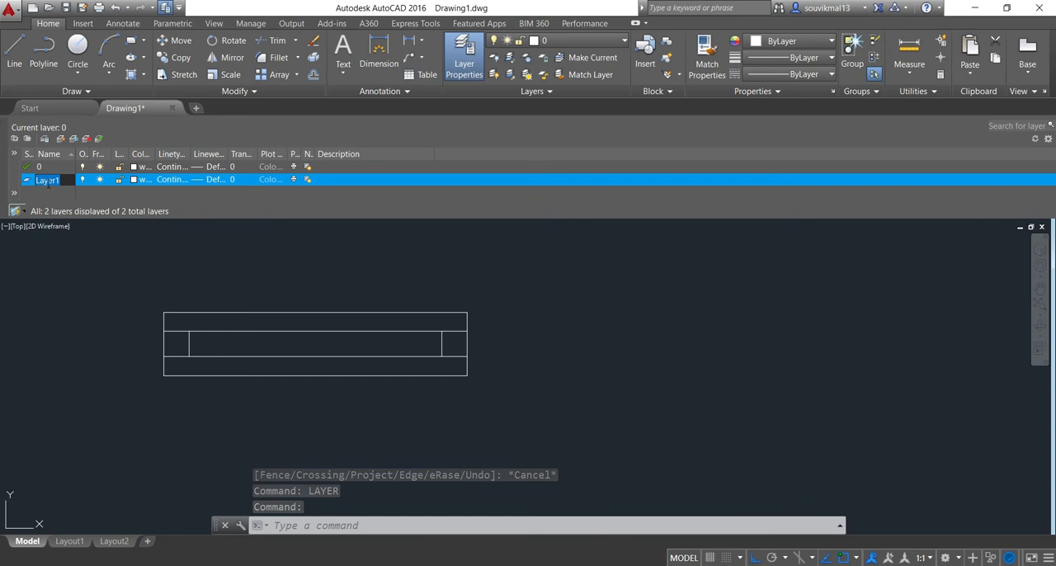
Load the ACAD_ISO03W100 dashed linetype and assign it to the new layer
{"action": "left_click", "coordinate": [171, 179]}
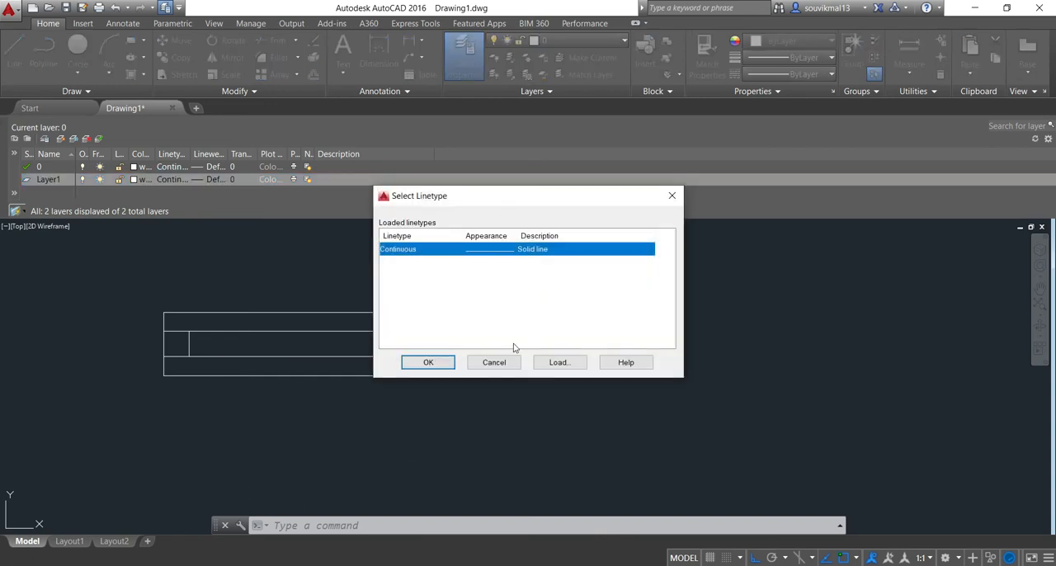
{"action": "left_click", "coordinate": [557, 363]}
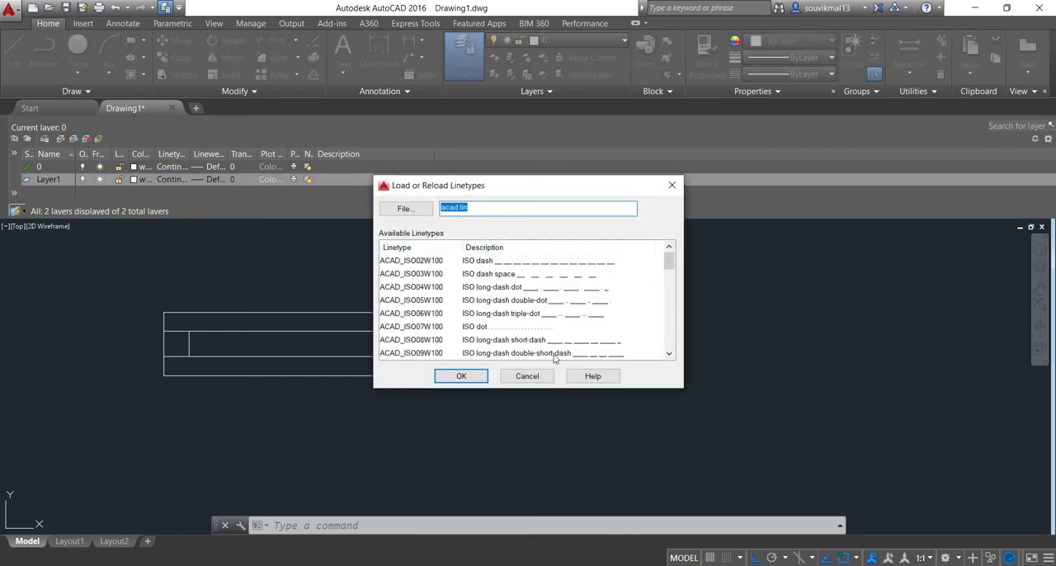
{"action": "left_click", "coordinate": [486, 275]}
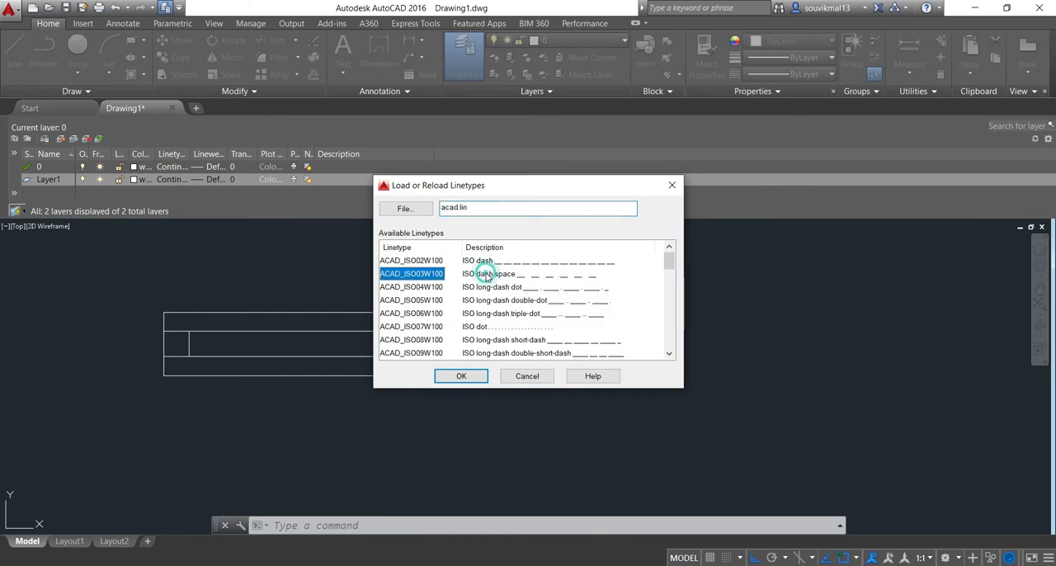
{"action": "left_click", "coordinate": [475, 376]}
{"action": "left_click", "coordinate": [436, 250]}
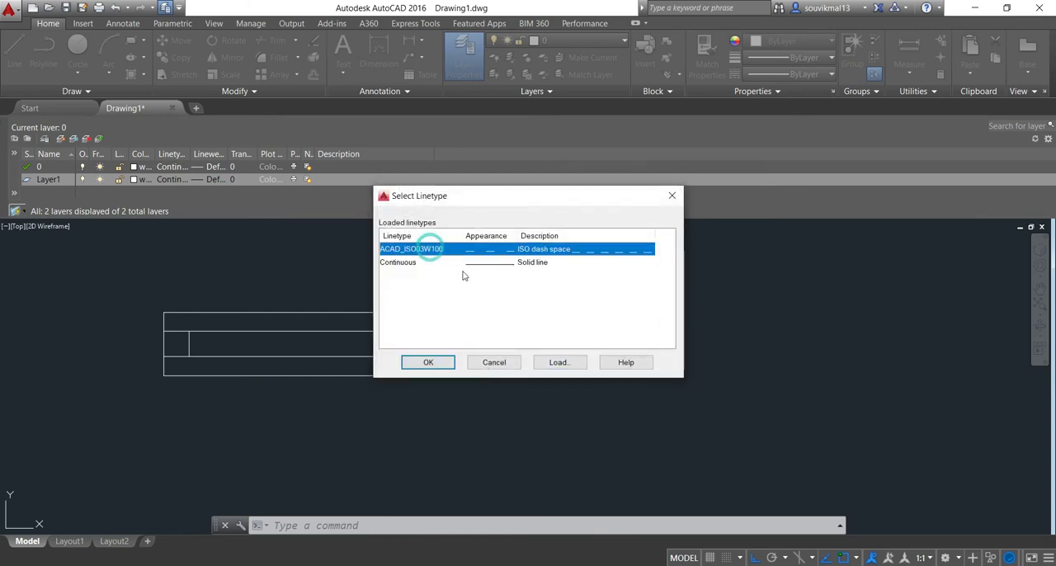
{"action": "left_click", "coordinate": [428, 362]}
Make Layer1 the current layer and close the layer properties
{"action": "scroll", "coordinate": [377, 288], "scroll_direction": "down", "scroll_amount": 2}
{"action": "middle_click_drag", "start_coordinate": [377, 288], "coordinate": [333, 318]}
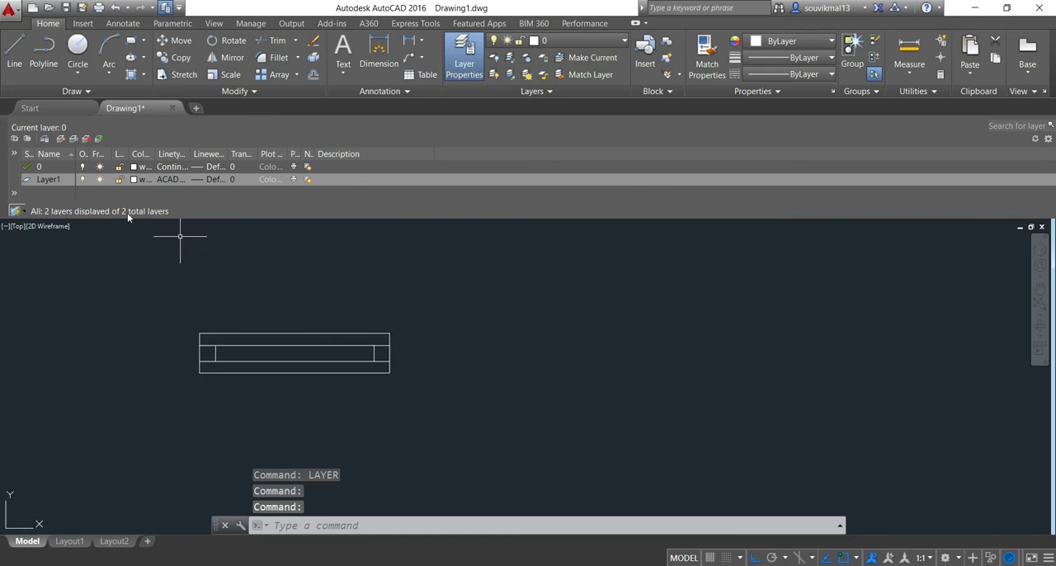
{"action": "double_click", "coordinate": [27, 180]}
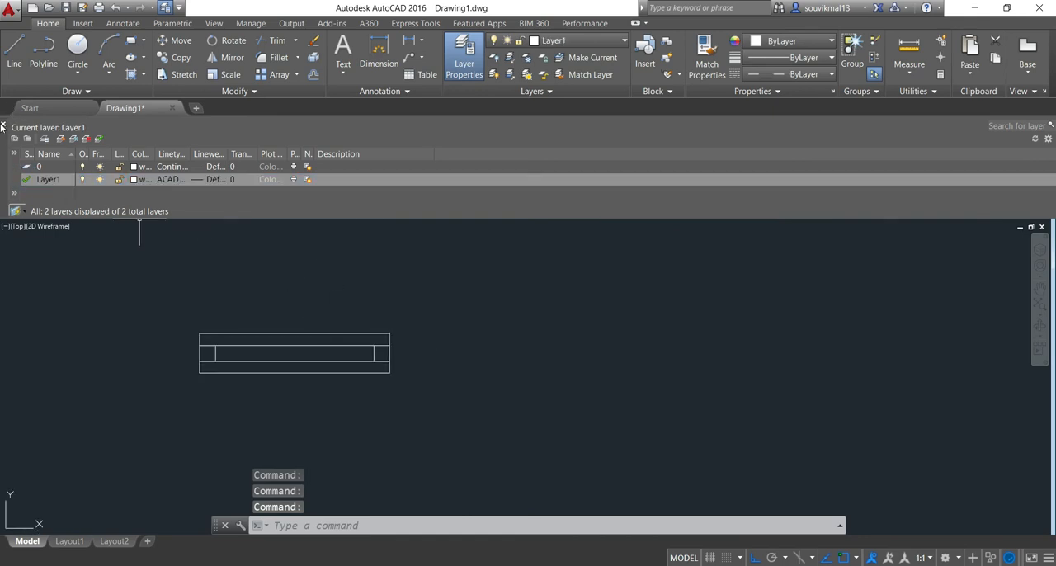
{"action": "left_click", "coordinate": [3, 126]}
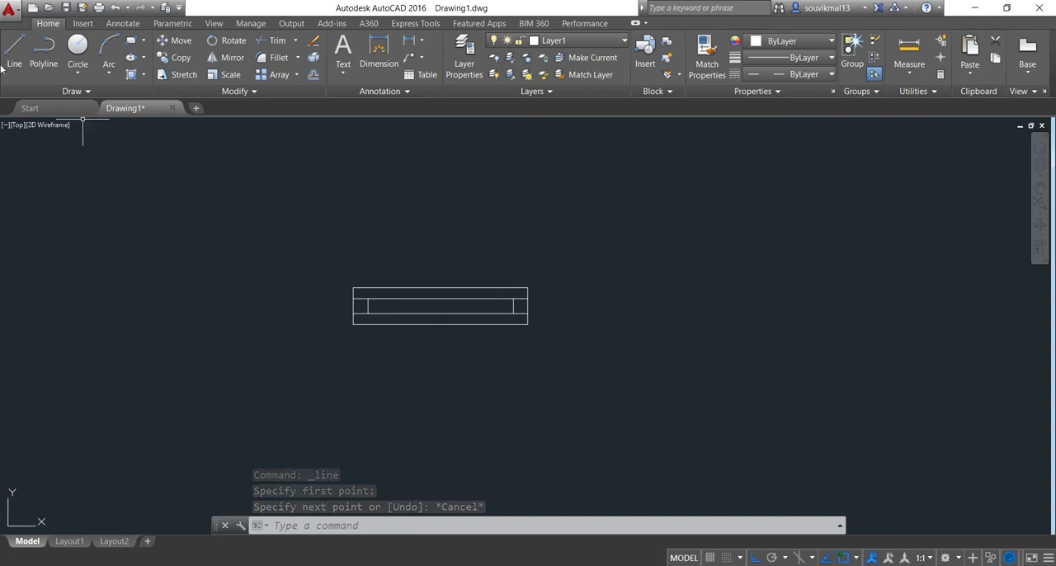
Draw dashed lines from the window symbol's top-right corner, 1' to the right and 1'6" up
{"action": "left_click", "coordinate": [14, 51]}
{"action": "scroll", "coordinate": [546, 268], "scroll_direction": "up", "scroll_amount": 2}
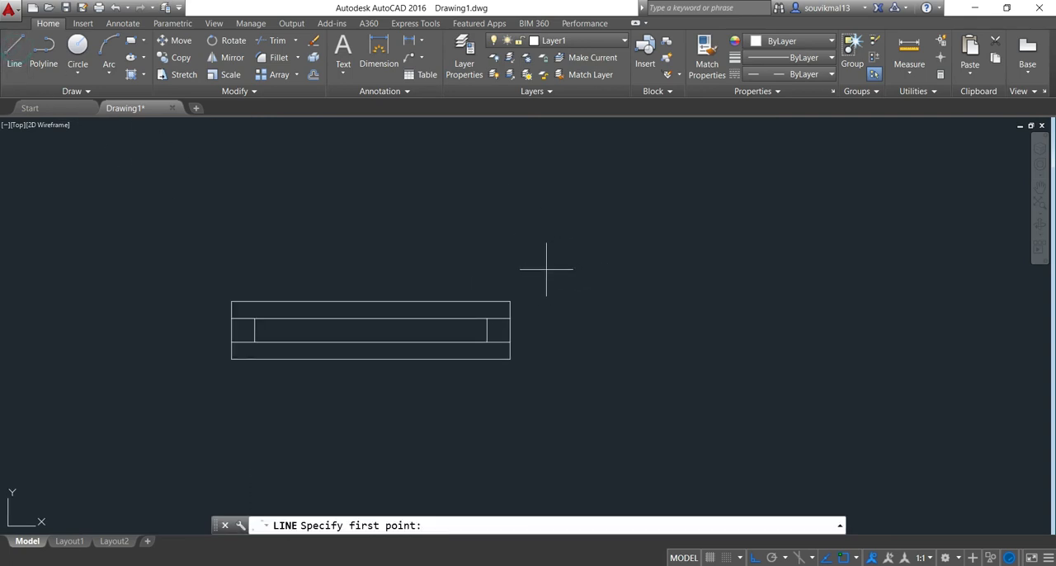
{"action": "left_click", "coordinate": [511, 302]}
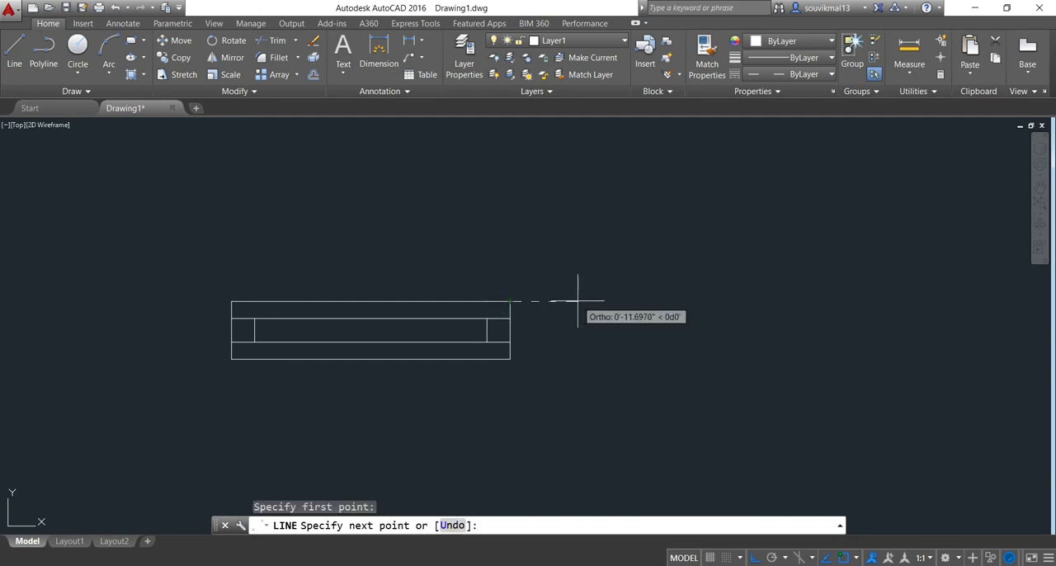
{"action": "type", "text": "1'"}
{"action": "key", "text": "Return"}
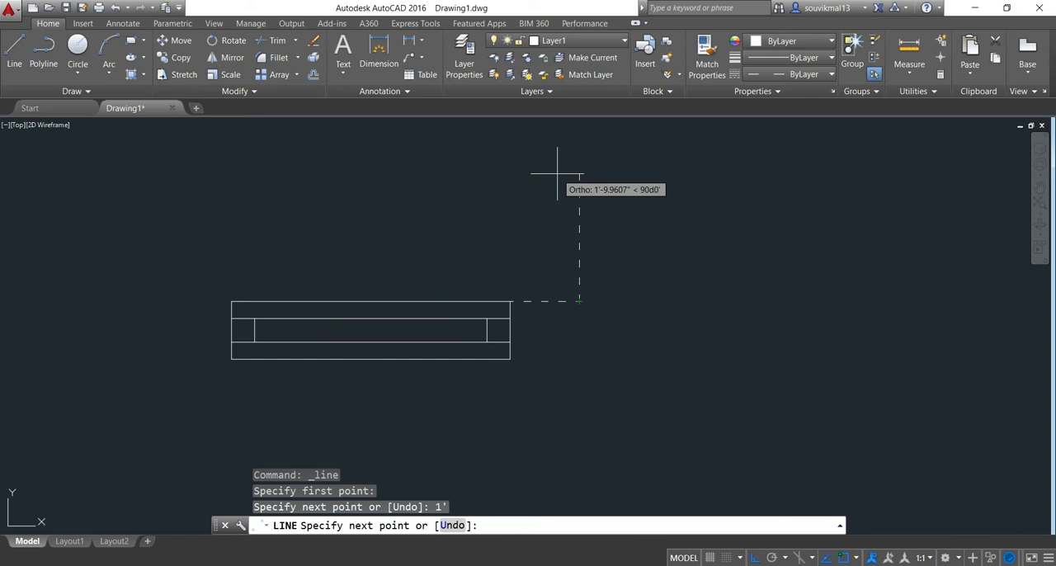
{"action": "type", "text": "1'6\""}
{"action": "key", "text": "Return"}
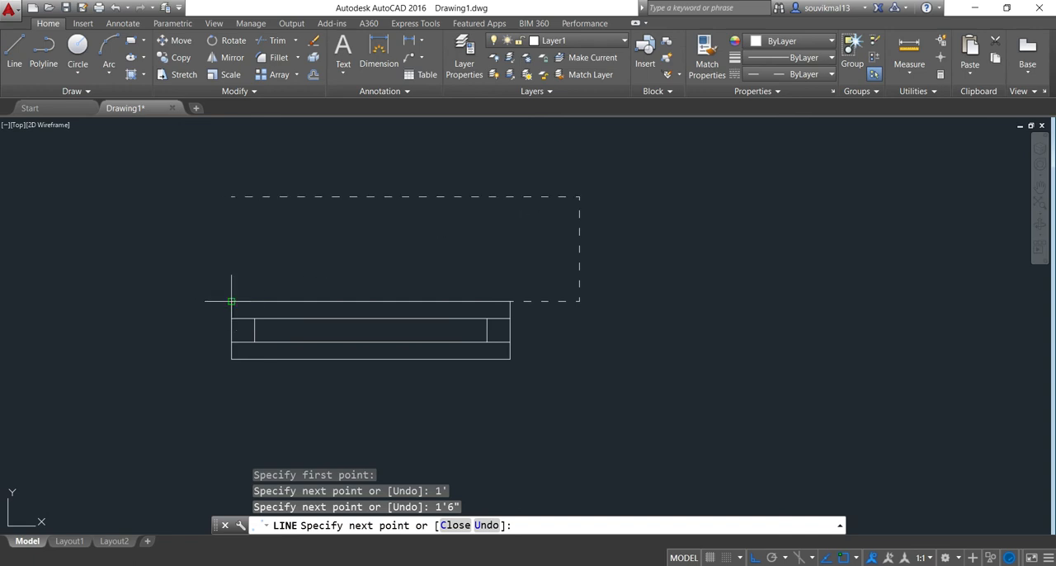
Continue the dashed outline left to 1' beyond the window's left edge, 1'6" down and 1' right to its top-left corner
{"action": "left_click", "coordinate": [232, 196]}
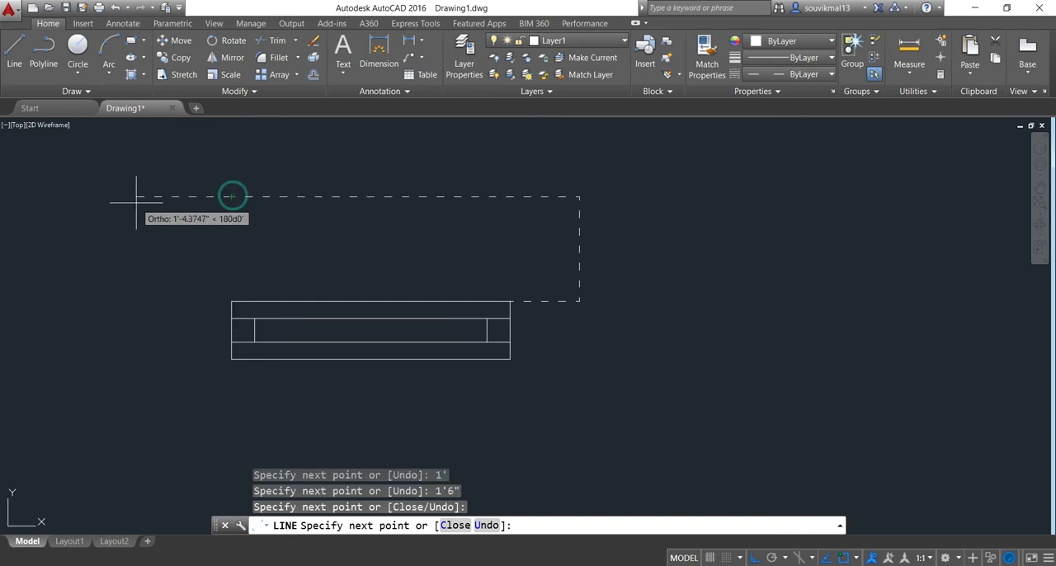
{"action": "type", "text": "1'"}
{"action": "key", "text": "Return"}
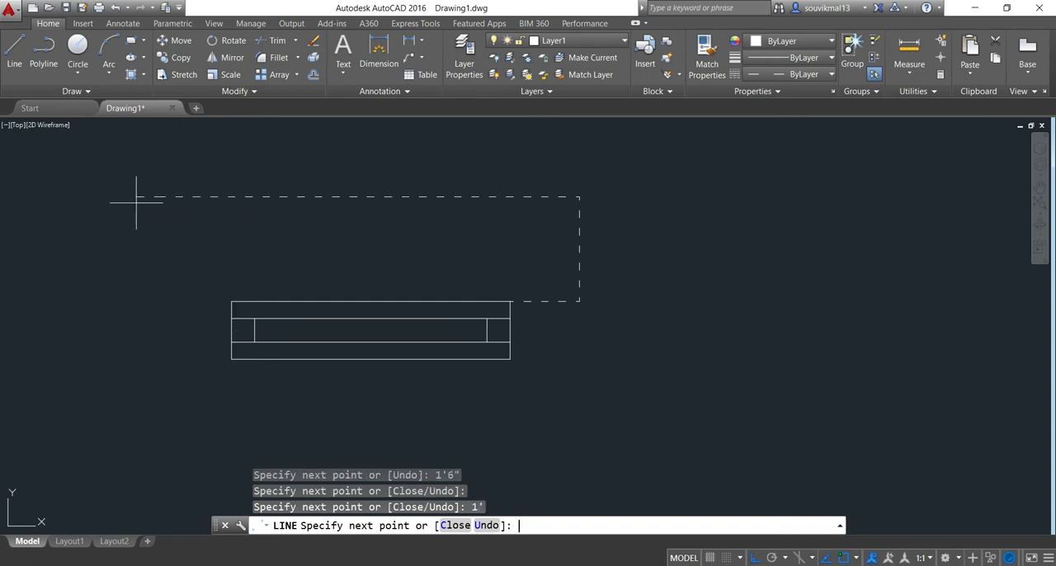
{"action": "type", "text": "1'6\""}
{"action": "key", "text": "Return"}
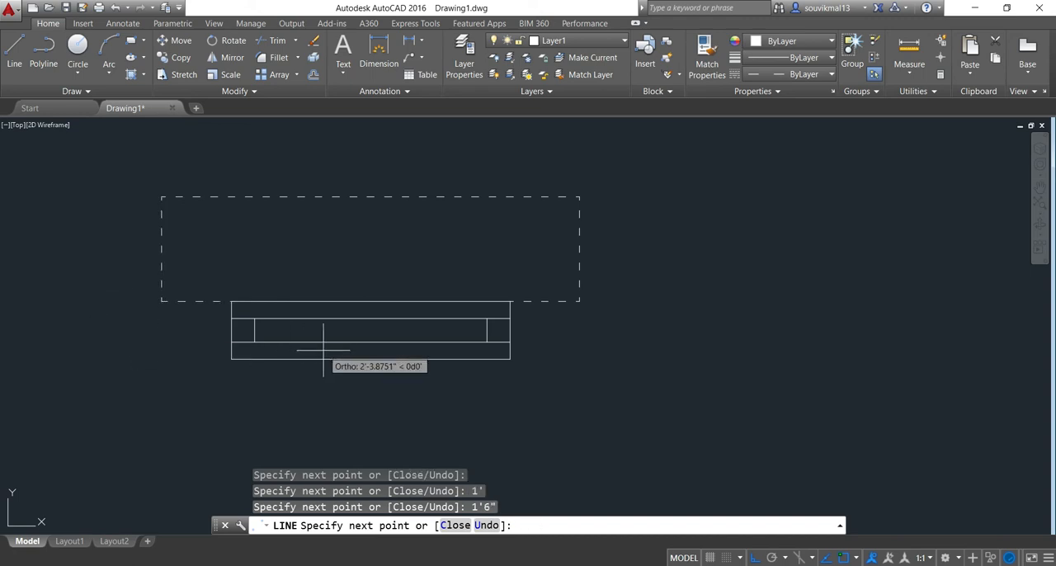
{"action": "type", "text": "1'"}
{"action": "key", "text": "Return"}
{"action": "key", "text": "Return"}
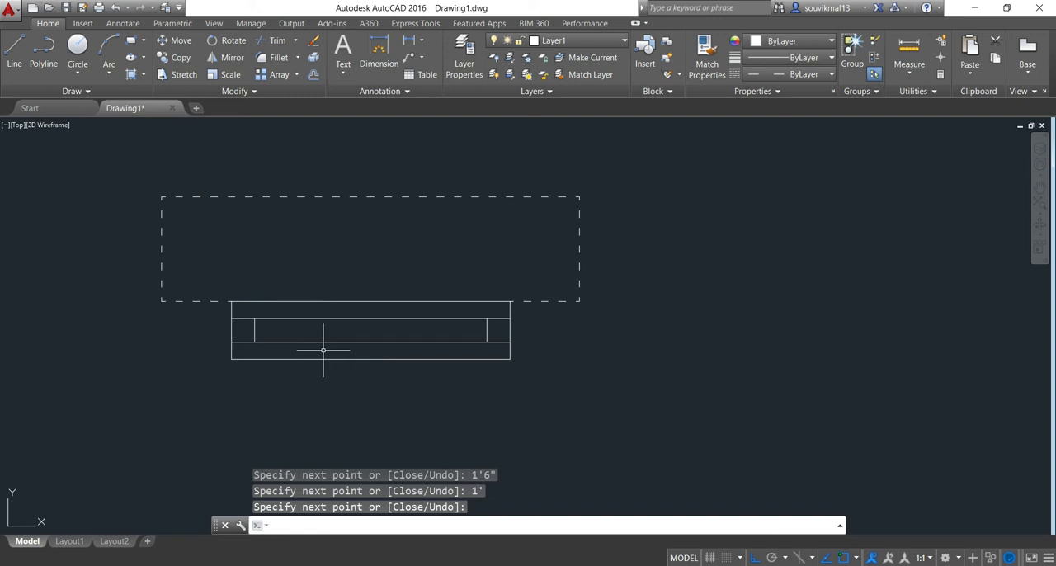
Make layer 0 the current layer again
{"action": "scroll", "coordinate": [748, 257], "scroll_direction": "down", "scroll_amount": 2}
{"action": "middle_click_drag", "start_coordinate": [741, 261], "coordinate": [519, 279]}
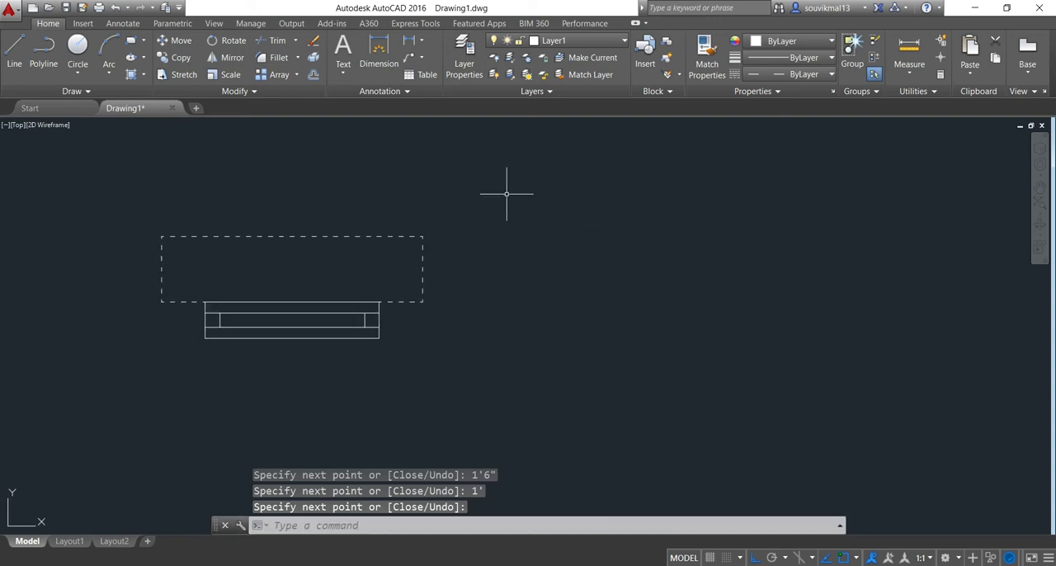
{"action": "left_click", "coordinate": [569, 41]}
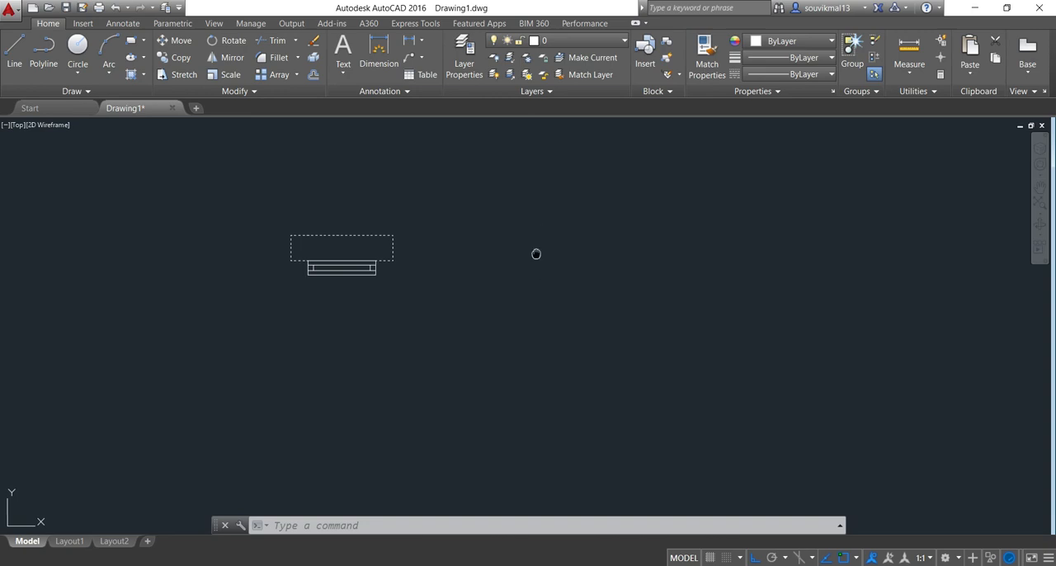
Draw a 6' horizontal line in the empty space to the right of the finished window symbol
{"action": "middle_click_drag", "start_coordinate": [537, 253], "coordinate": [444, 272]}
{"action": "left_click", "coordinate": [14, 51]}
{"action": "left_click", "coordinate": [444, 258]}
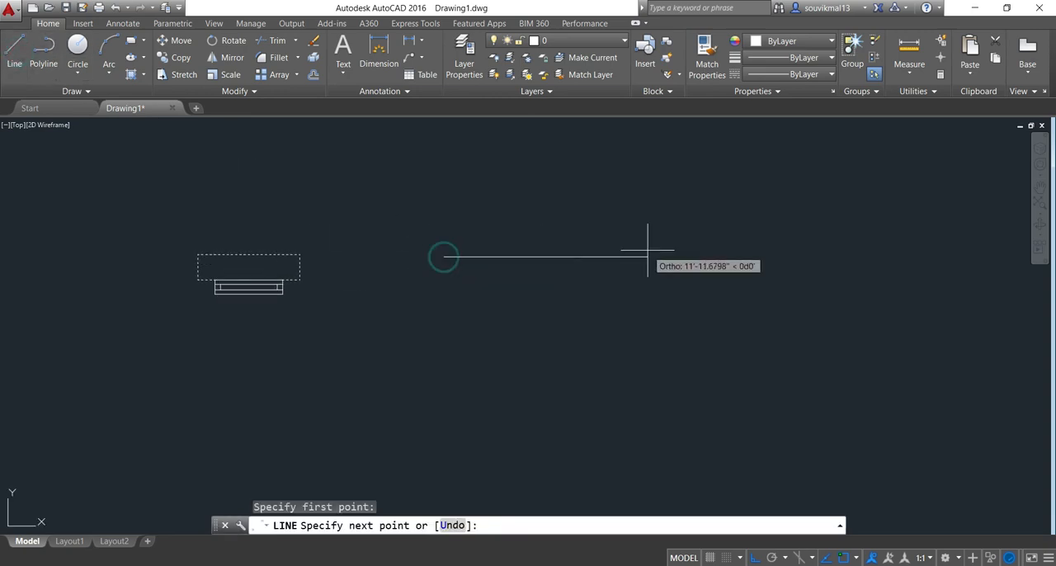
{"action": "type", "text": "6'"}
{"action": "key", "text": "Return"}
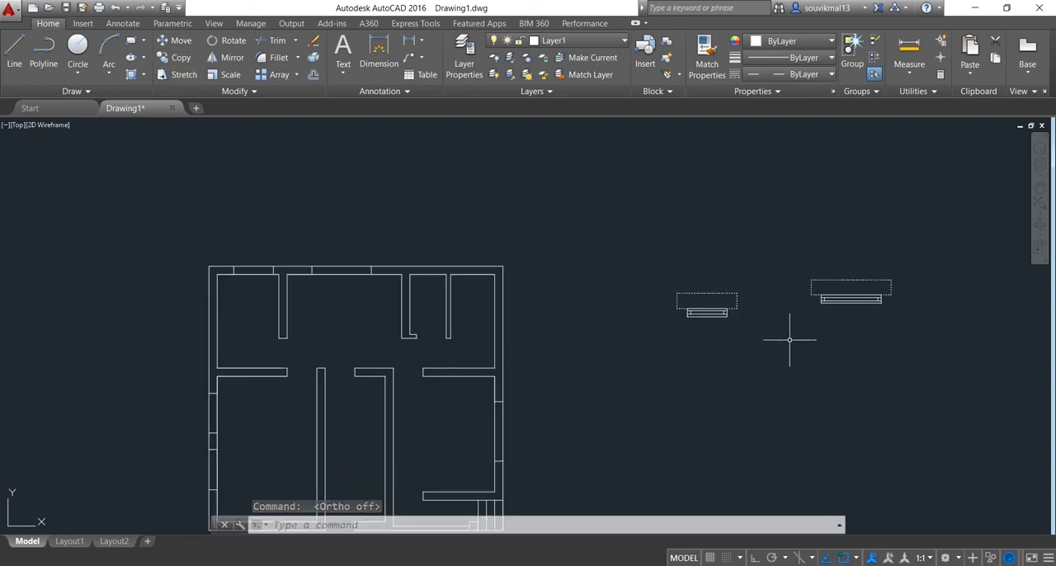
Copy the smaller window symbol with its dashed outline from its lower-right corner into the leftmost window opening of the plan's top wall
{"action": "middle_click_drag", "start_coordinate": [790, 339], "coordinate": [756, 337]}
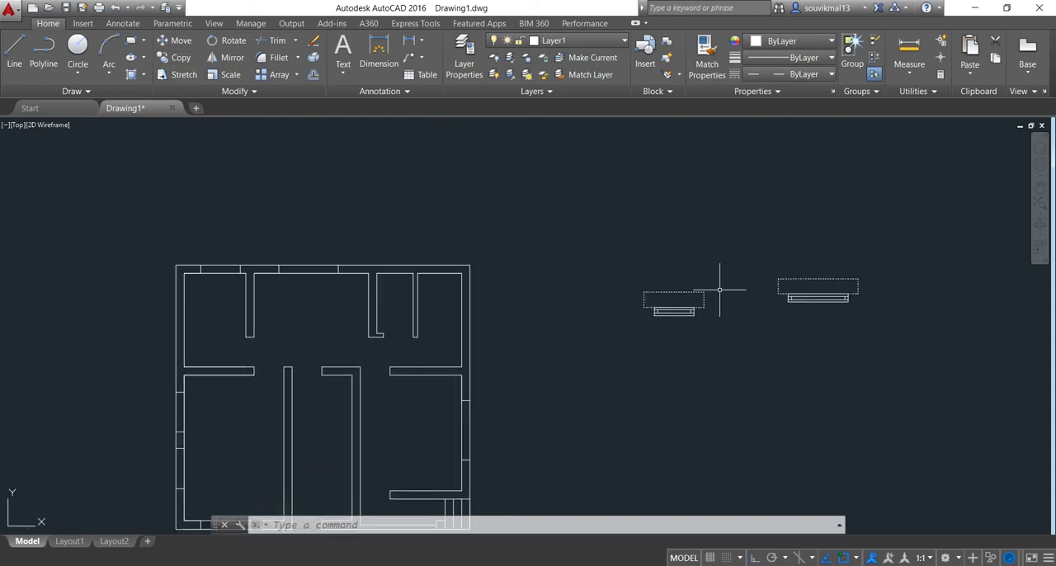
{"action": "left_click", "coordinate": [178, 57]}
{"action": "scroll", "coordinate": [716, 305], "scroll_direction": "up", "scroll_amount": 4}
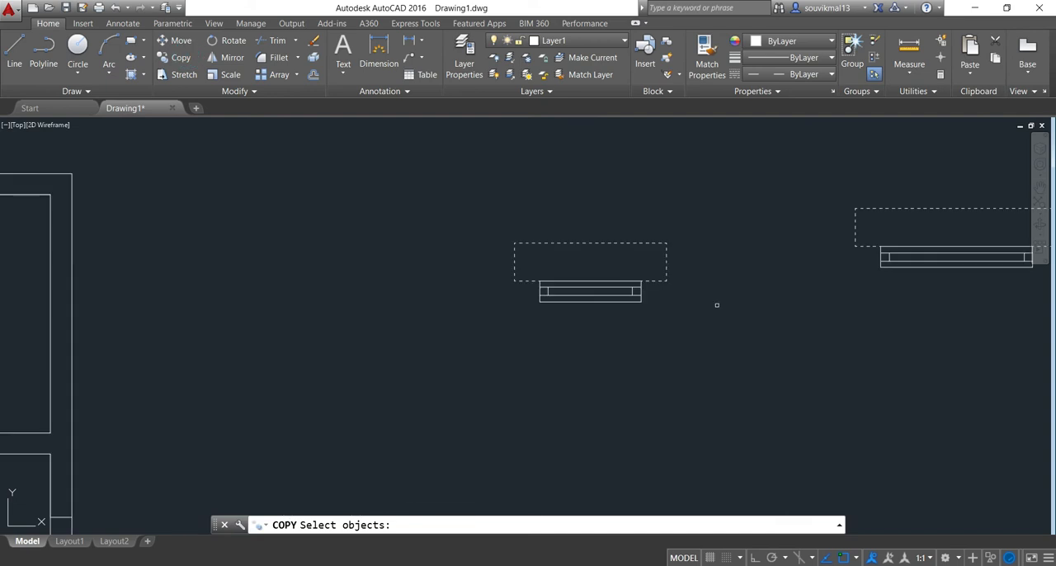
{"action": "left_click", "coordinate": [686, 209]}
{"action": "left_click", "coordinate": [475, 329]}
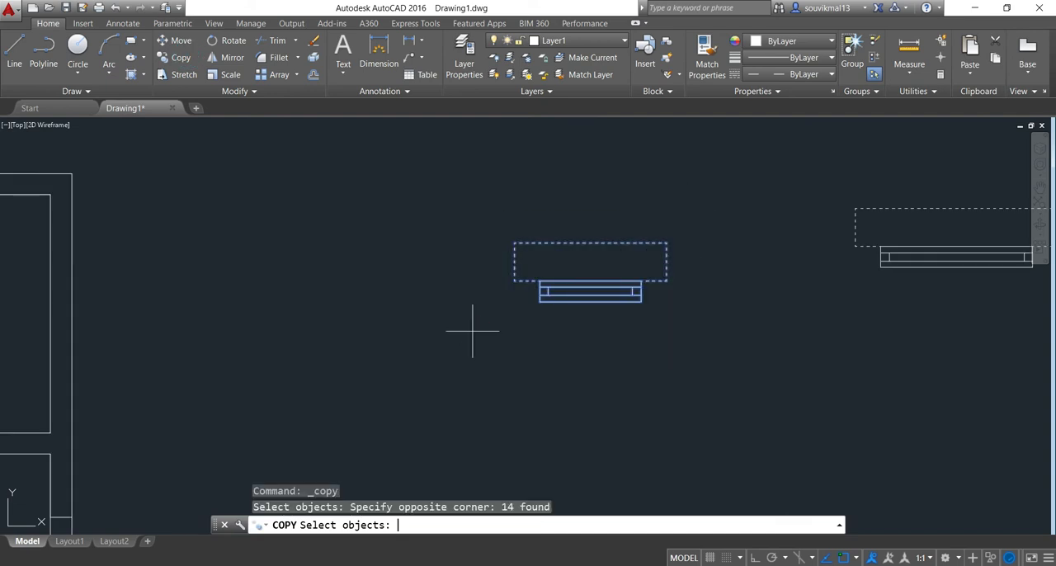
{"action": "key", "text": "Return"}
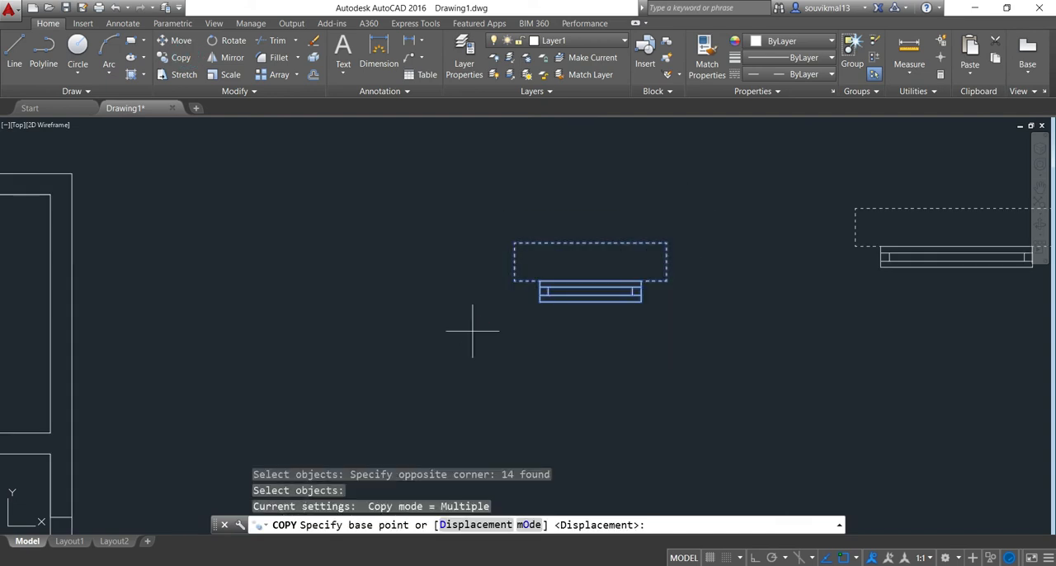
{"action": "left_click", "coordinate": [641, 301]}
{"action": "scroll", "coordinate": [353, 236], "scroll_direction": "down", "scroll_amount": 5}
{"action": "scroll", "coordinate": [297, 280], "scroll_direction": "up", "scroll_amount": 5}
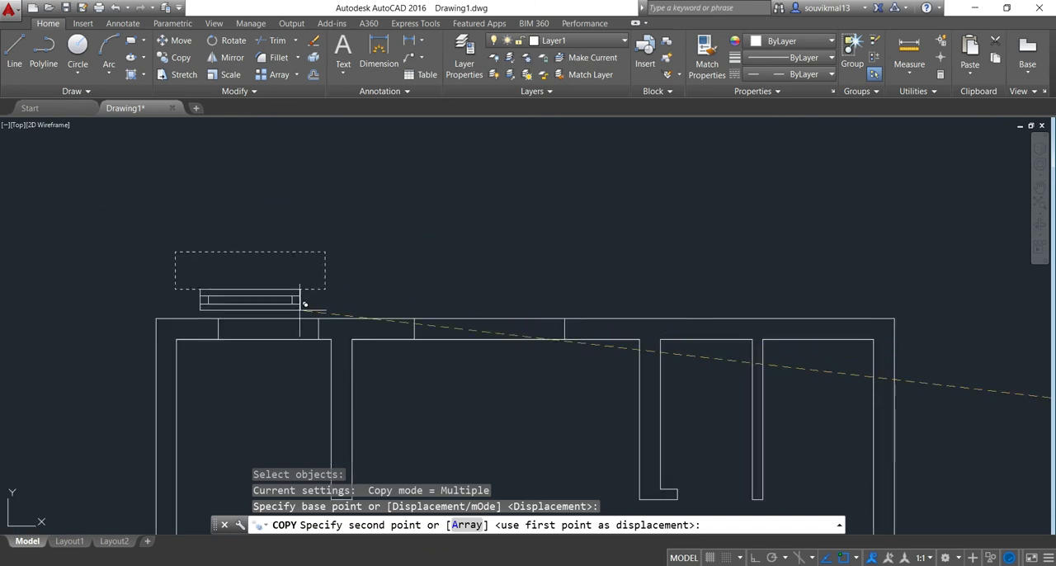
{"action": "left_click", "coordinate": [320, 327]}
{"action": "scroll", "coordinate": [348, 256], "scroll_direction": "down", "scroll_amount": 3}
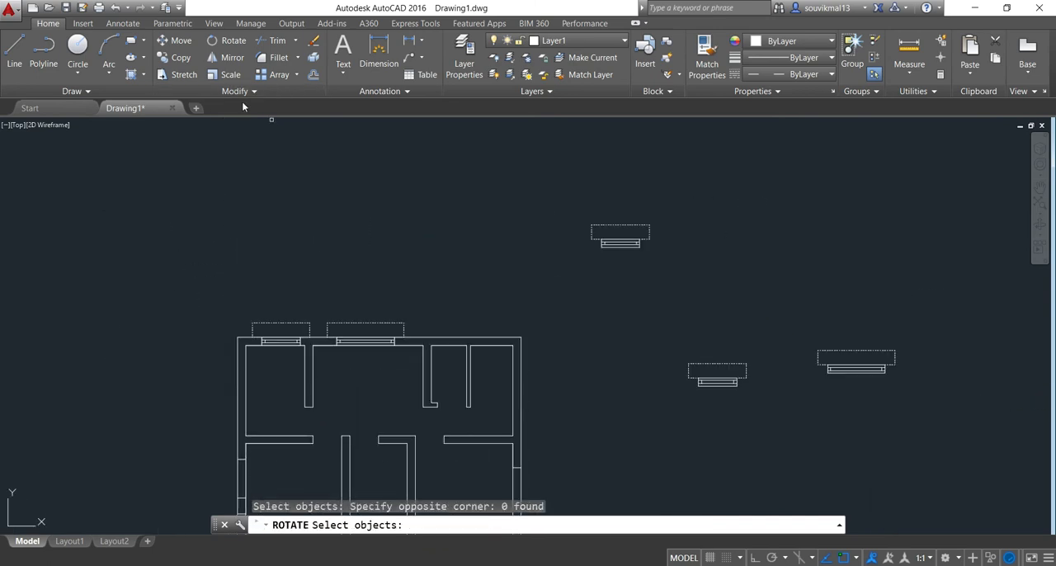
Rotate the spare small window symbol above the others counterclockwise to vertical about its lower-left corner
{"action": "left_click", "coordinate": [234, 41]}
{"action": "left_click", "coordinate": [704, 184]}
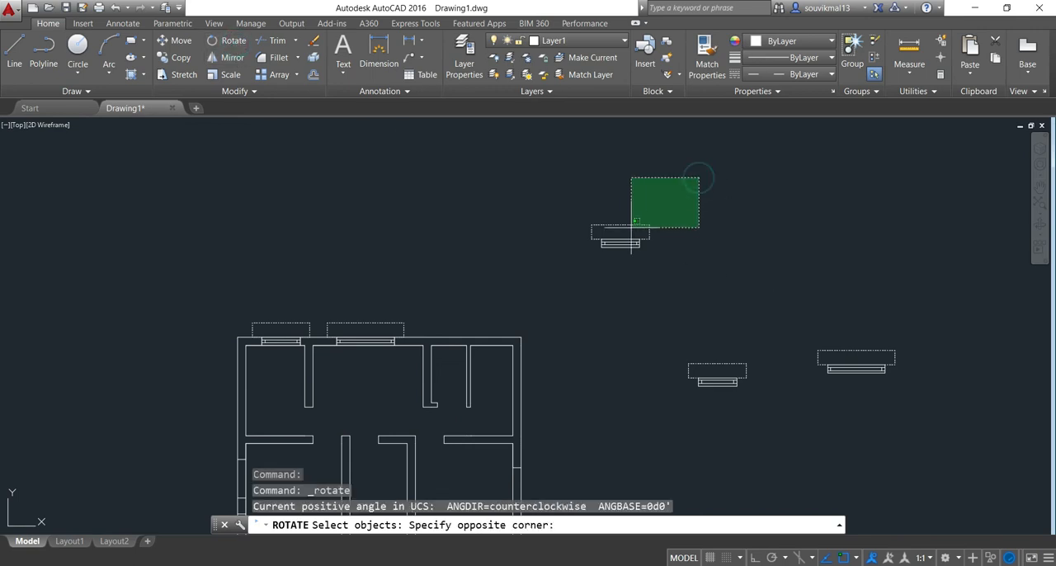
{"action": "left_click", "coordinate": [569, 275]}
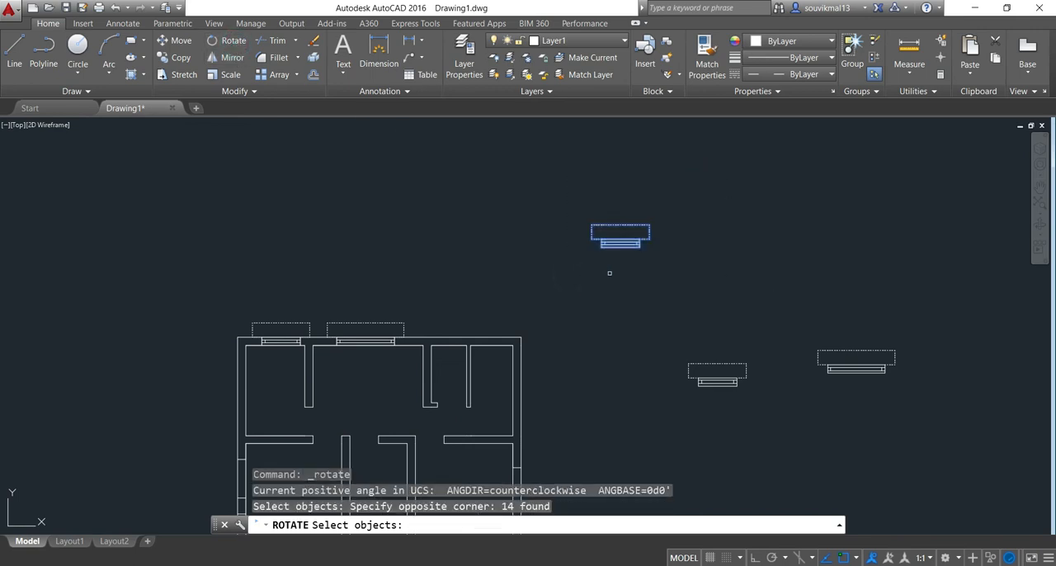
{"action": "key", "text": "Return"}
{"action": "scroll", "coordinate": [633, 245], "scroll_direction": "up", "scroll_amount": 2}
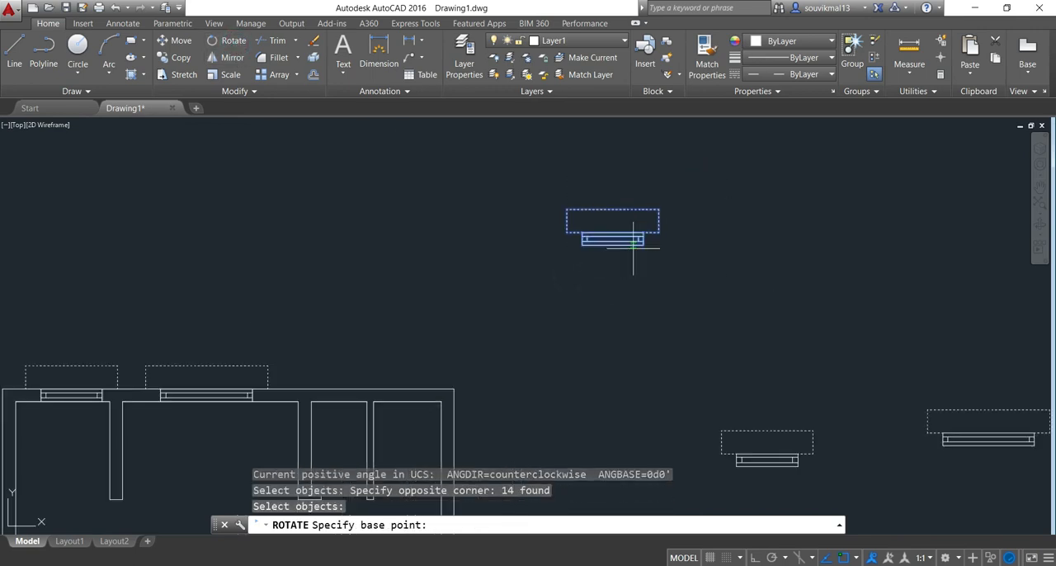
{"action": "left_click", "coordinate": [581, 245]}
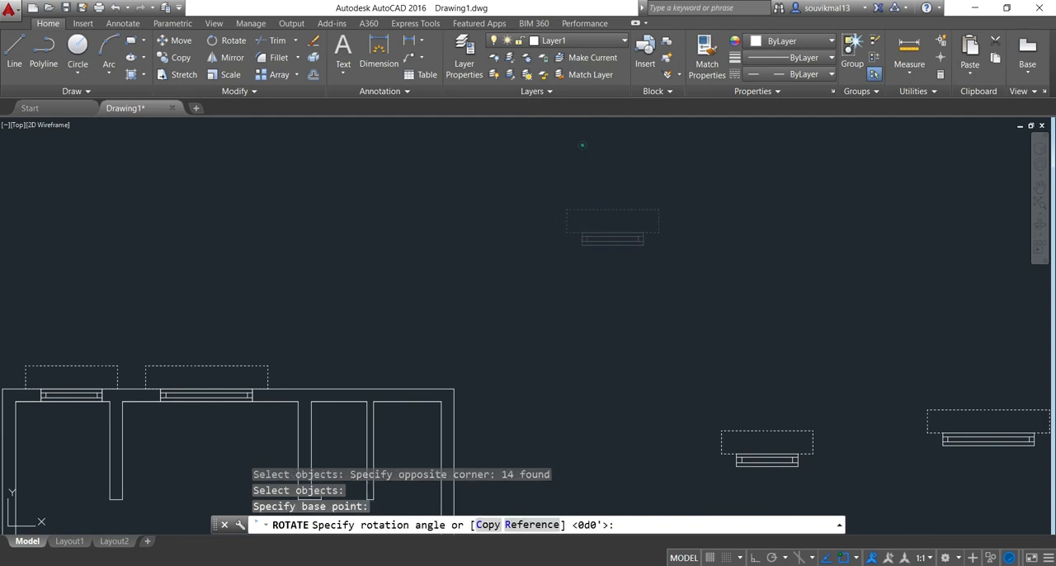
{"action": "left_click", "coordinate": [582, 145]}
{"action": "scroll", "coordinate": [676, 201], "scroll_direction": "down", "scroll_amount": 3}
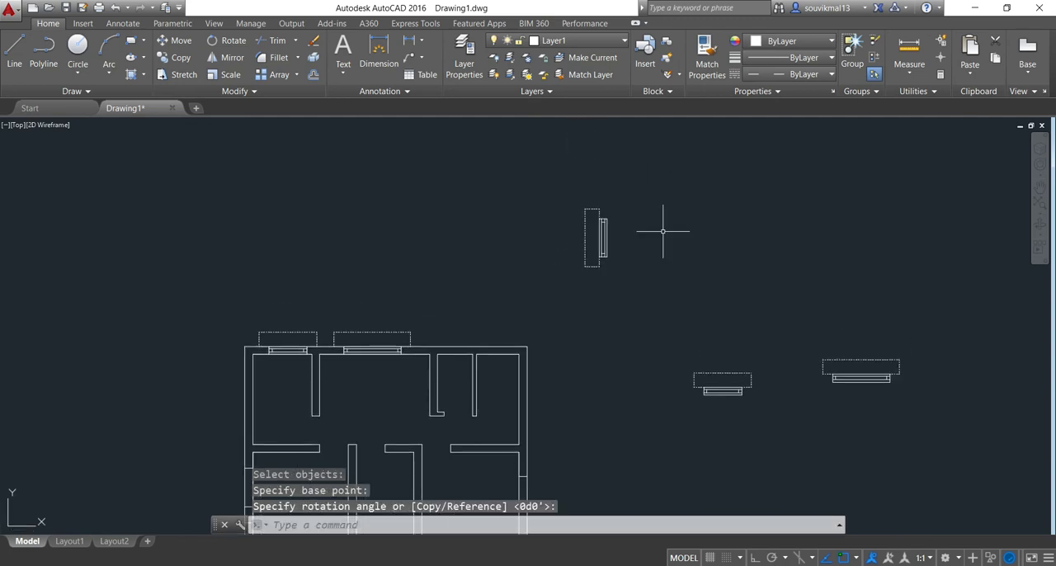
Copy the vertical window symbol from its lower-right corner into both window openings of the plan's left wall
{"action": "left_click", "coordinate": [183, 60]}
{"action": "left_click", "coordinate": [670, 161]}
{"action": "left_click", "coordinate": [554, 277]}
{"action": "key", "text": "Return"}
{"action": "scroll", "coordinate": [620, 263], "scroll_direction": "up", "scroll_amount": 2}
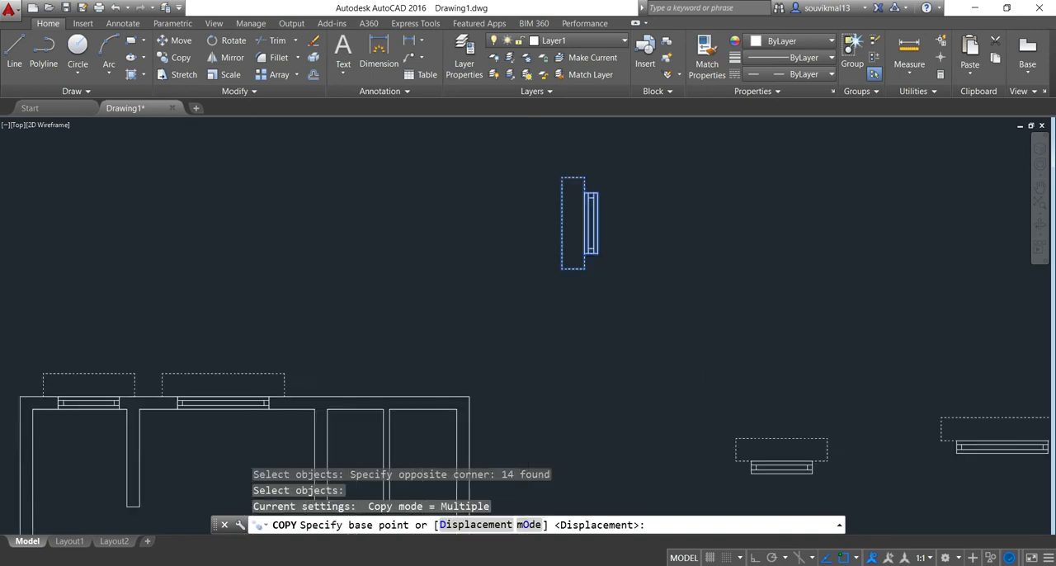
{"action": "scroll", "coordinate": [620, 262], "scroll_direction": "up", "scroll_amount": 2}
{"action": "left_click", "coordinate": [581, 246]}
{"action": "scroll", "coordinate": [470, 287], "scroll_direction": "down", "scroll_amount": 4}
{"action": "middle_click_drag", "start_coordinate": [455, 309], "coordinate": [665, 219]}
{"action": "scroll", "coordinate": [474, 345], "scroll_direction": "up", "scroll_amount": 4}
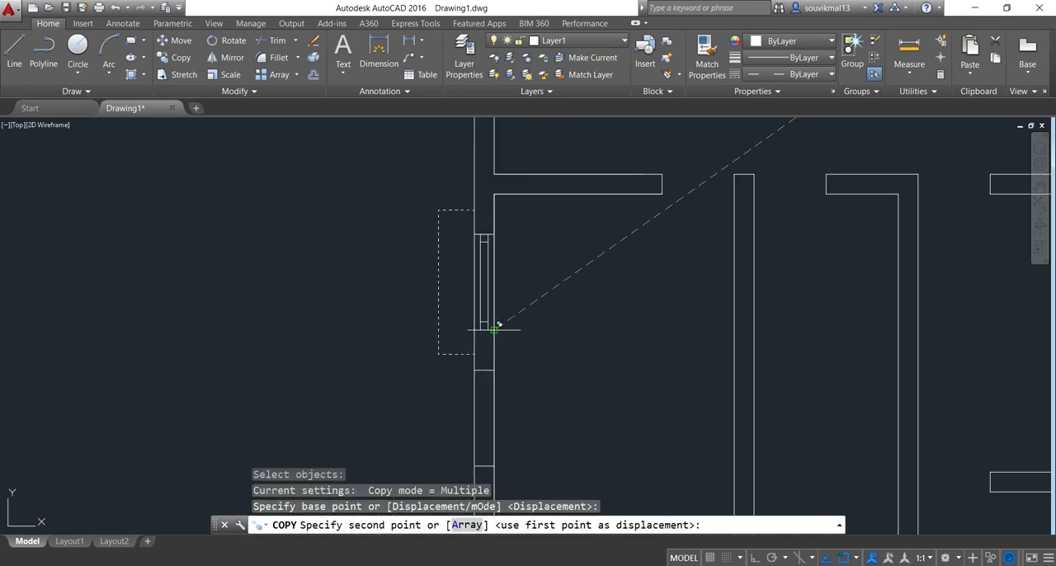
{"action": "left_click", "coordinate": [494, 328]}
{"action": "scroll", "coordinate": [545, 330], "scroll_direction": "down", "scroll_amount": 4}
{"action": "scroll", "coordinate": [551, 333], "scroll_direction": "up", "scroll_amount": 5}
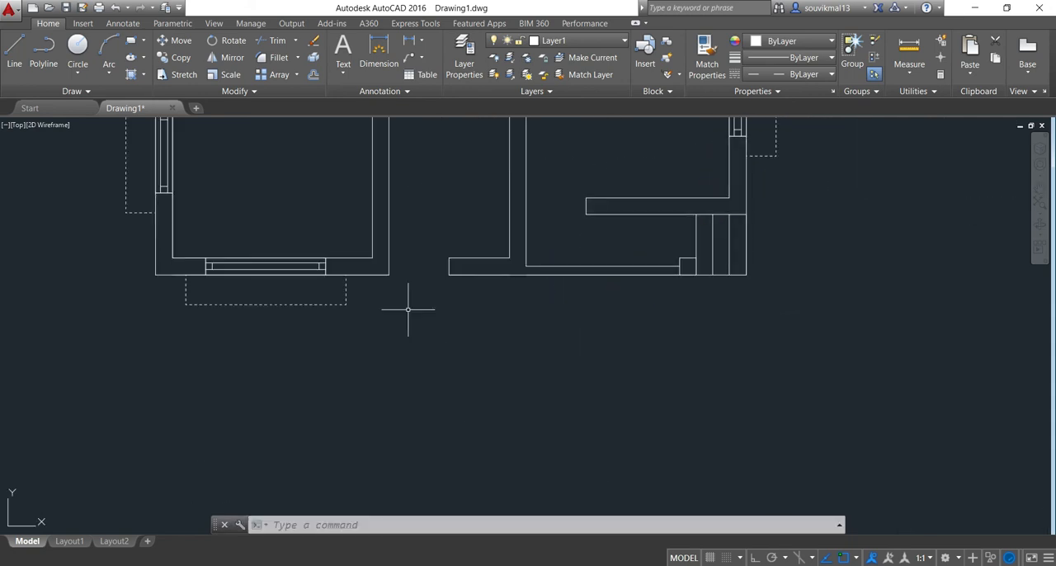
{"action": "scroll", "coordinate": [407, 309], "scroll_direction": "up", "scroll_amount": 2}
{"action": "middle_click_drag", "start_coordinate": [407, 309], "coordinate": [433, 334]}
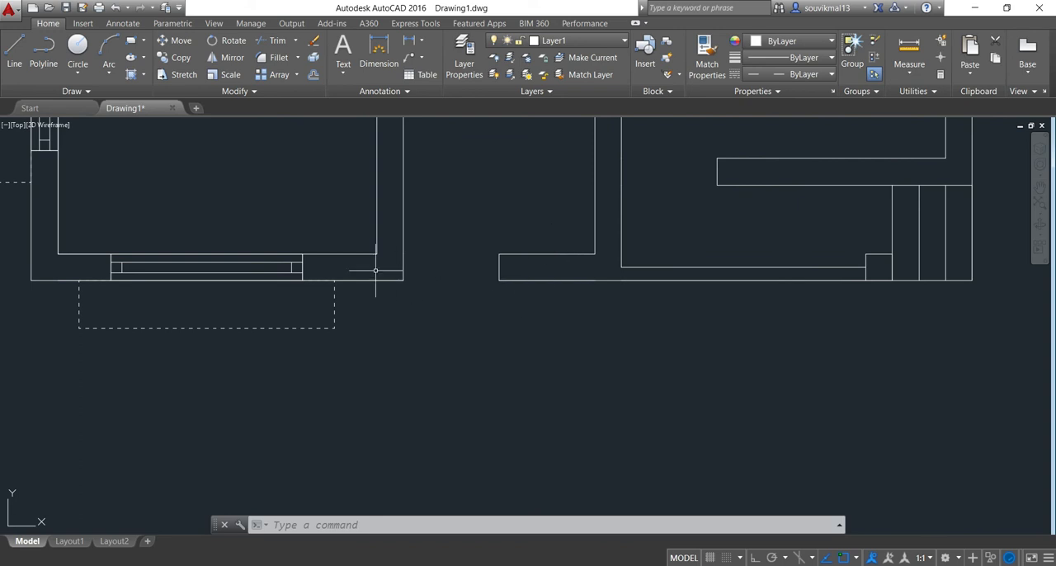
Draw a 1'6" dashed line down from the bottom wall's outer face, aligned with the inner wall corner beside the entrance opening
{"action": "left_click", "coordinate": [13, 58]}
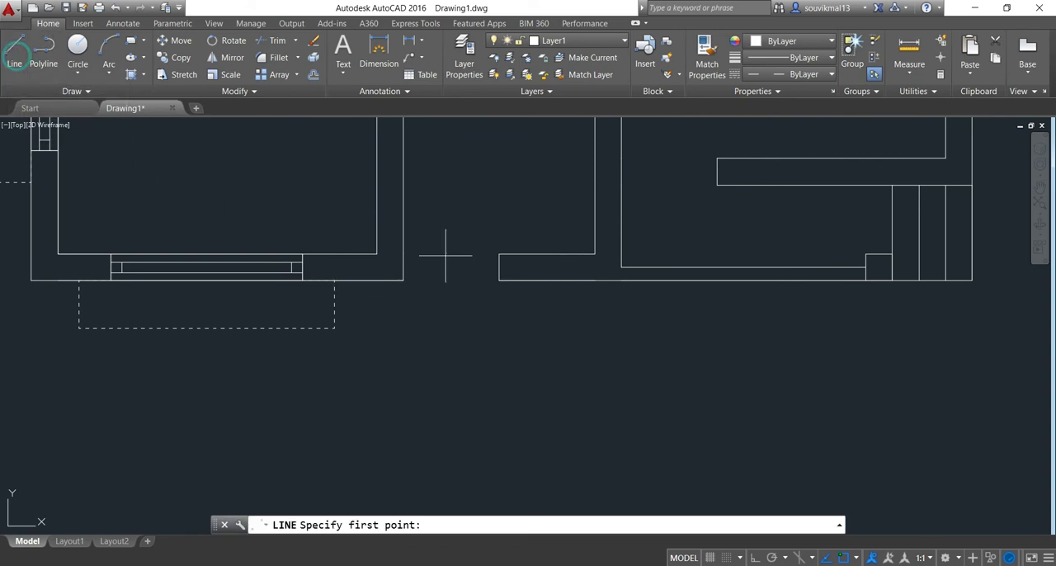
{"action": "scroll", "coordinate": [406, 267], "scroll_direction": "up", "scroll_amount": 2}
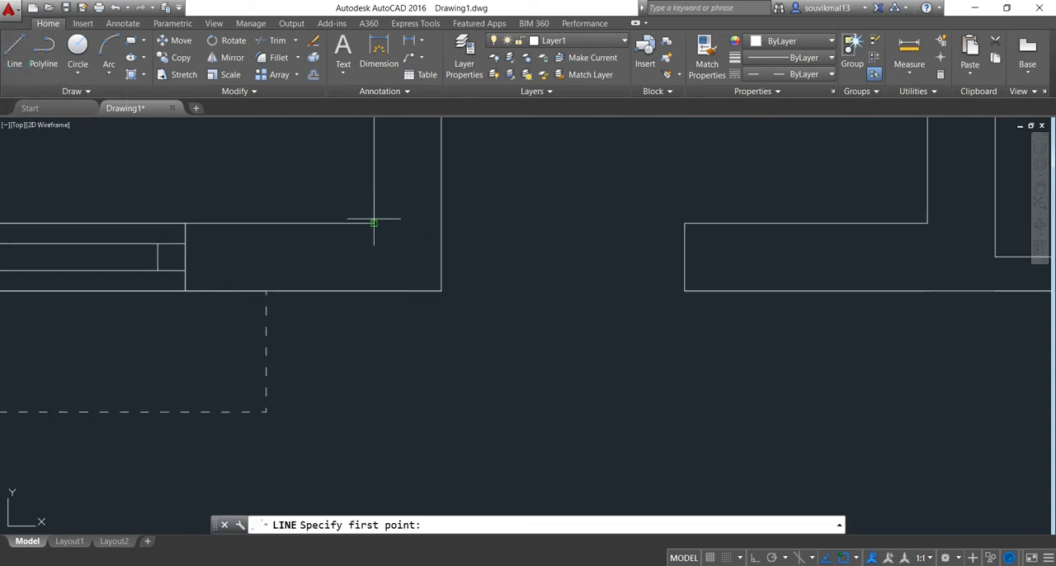
{"action": "left_click", "coordinate": [373, 289]}
{"action": "scroll", "coordinate": [389, 381], "scroll_direction": "down", "scroll_amount": 2}
{"action": "middle_click_drag", "start_coordinate": [389, 381], "coordinate": [395, 359]}
{"action": "key", "text": "F8"}
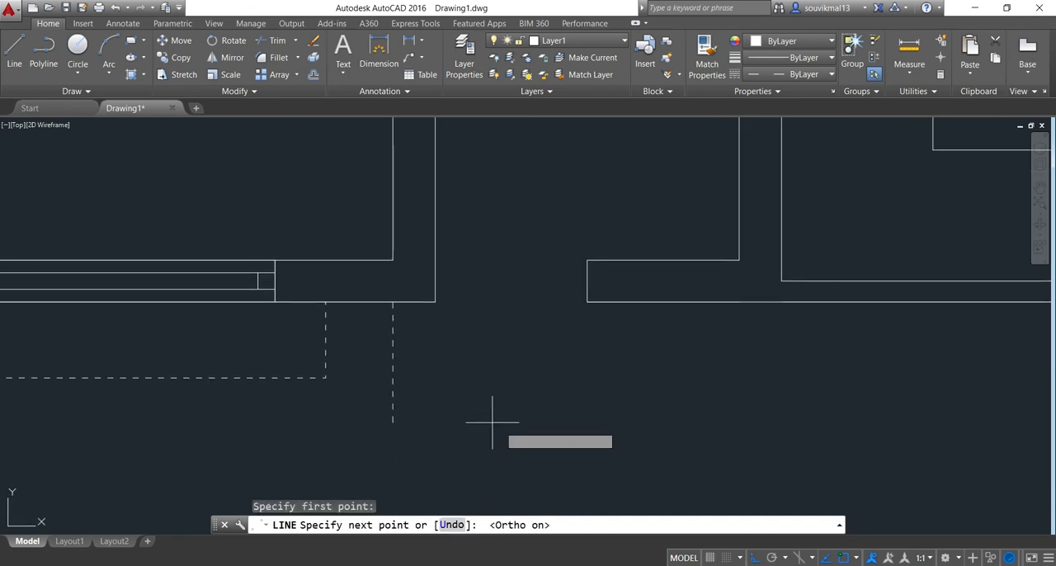
{"action": "type", "text": "1'6\""}
{"action": "key", "text": "Return"}
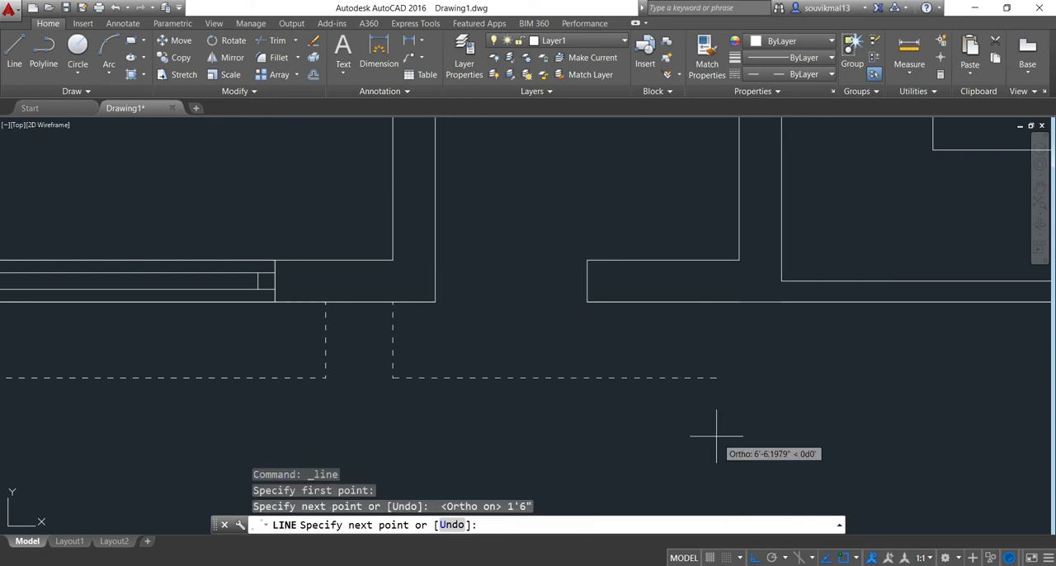
Continue the dashed outline right past the entrance, in line with the next inner wall corner, and close it up to the wall
{"action": "scroll", "coordinate": [754, 255], "scroll_direction": "up", "scroll_amount": 2}
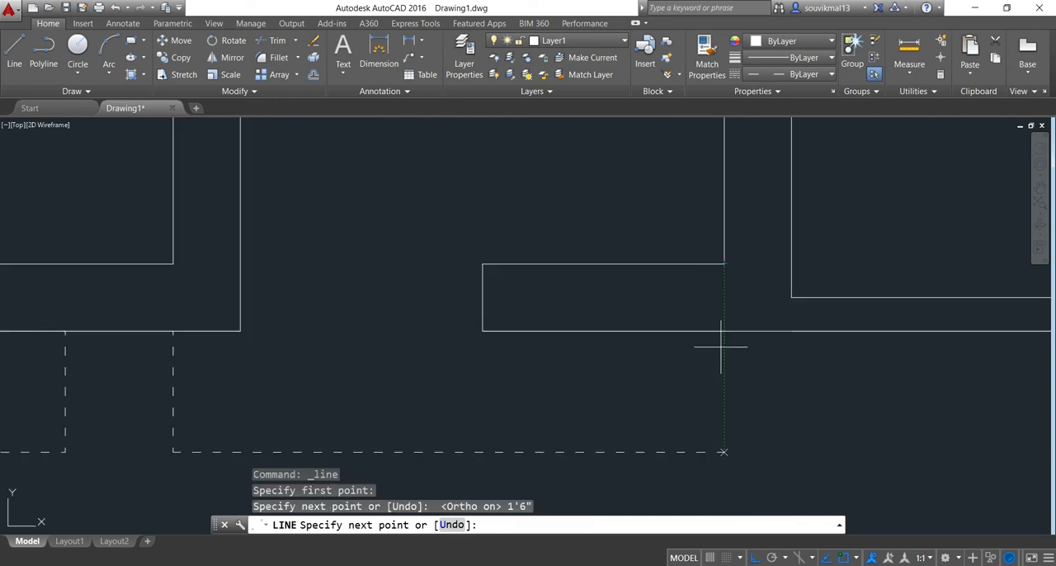
{"action": "left_click", "coordinate": [723, 452]}
{"action": "left_click", "coordinate": [726, 335]}
{"action": "key", "text": "Return"}
{"action": "scroll", "coordinate": [726, 335], "scroll_direction": "down", "scroll_amount": 6}
{"action": "scroll", "coordinate": [585, 267], "scroll_direction": "down", "scroll_amount": 4}
{"action": "middle_click_drag", "start_coordinate": [586, 254], "coordinate": [547, 276]}
{"action": "scroll", "coordinate": [548, 271], "scroll_direction": "up", "scroll_amount": 6}
{"action": "scroll", "coordinate": [496, 270], "scroll_direction": "down", "scroll_amount": 4}
{"action": "scroll", "coordinate": [528, 299], "scroll_direction": "down", "scroll_amount": 2}
{"action": "middle_click_drag", "start_coordinate": [464, 298], "coordinate": [267, 277]}
{"action": "scroll", "coordinate": [577, 319], "scroll_direction": "down", "scroll_amount": 2}
{"action": "middle_click_drag", "start_coordinate": [602, 318], "coordinate": [428, 319]}
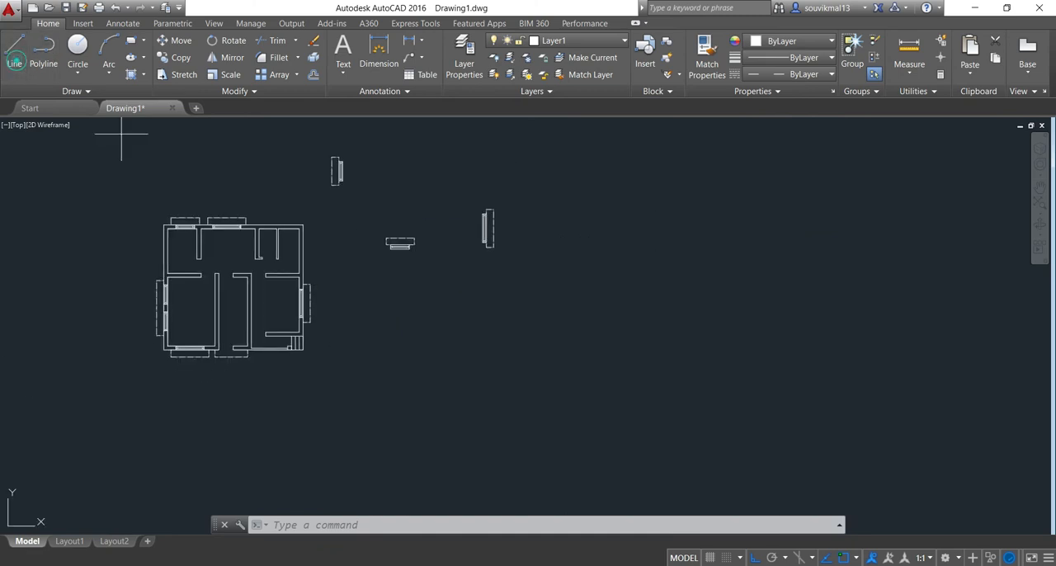
{"action": "left_click", "coordinate": [12, 63]}
{"action": "left_click", "coordinate": [456, 298]}
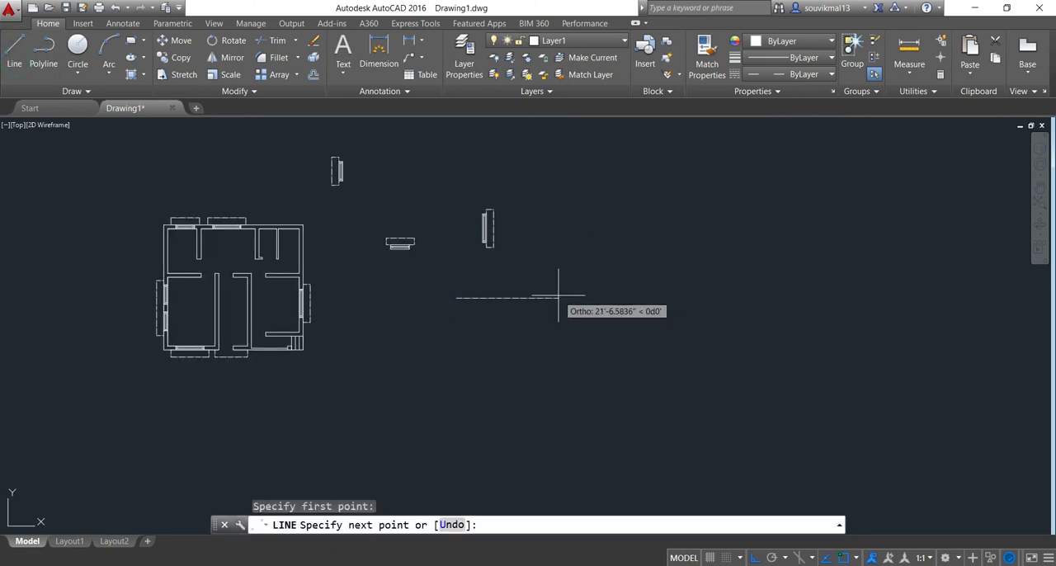
{"action": "key", "text": "Escape"}
Make layer 0 the current layer
{"action": "left_click", "coordinate": [600, 41]}
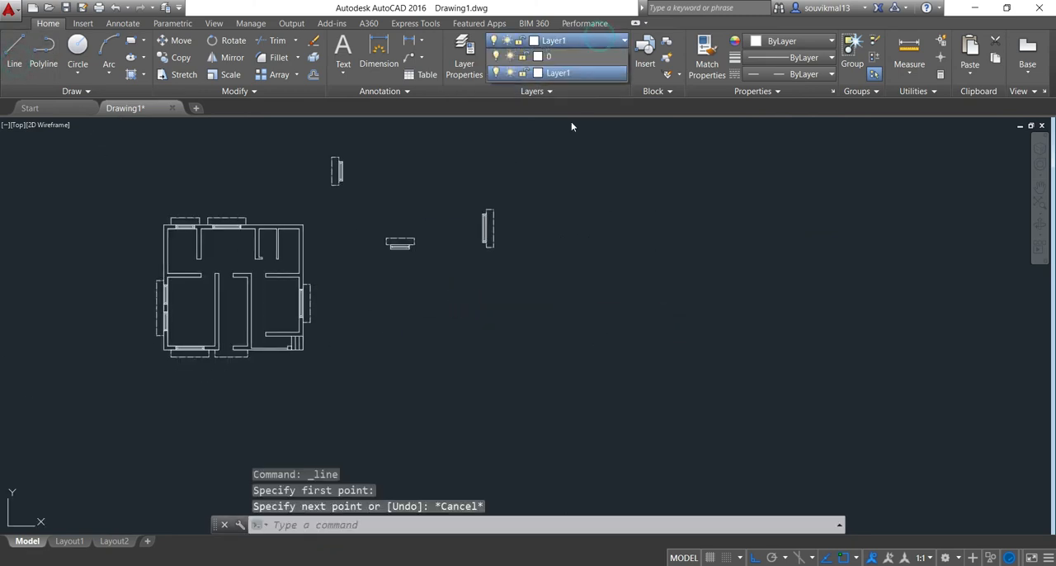
{"action": "left_click", "coordinate": [545, 56]}
Draw a new horizontal rectangle away from the plan and offset its top and bottom edges 3" inward
{"action": "left_click", "coordinate": [6, 54]}
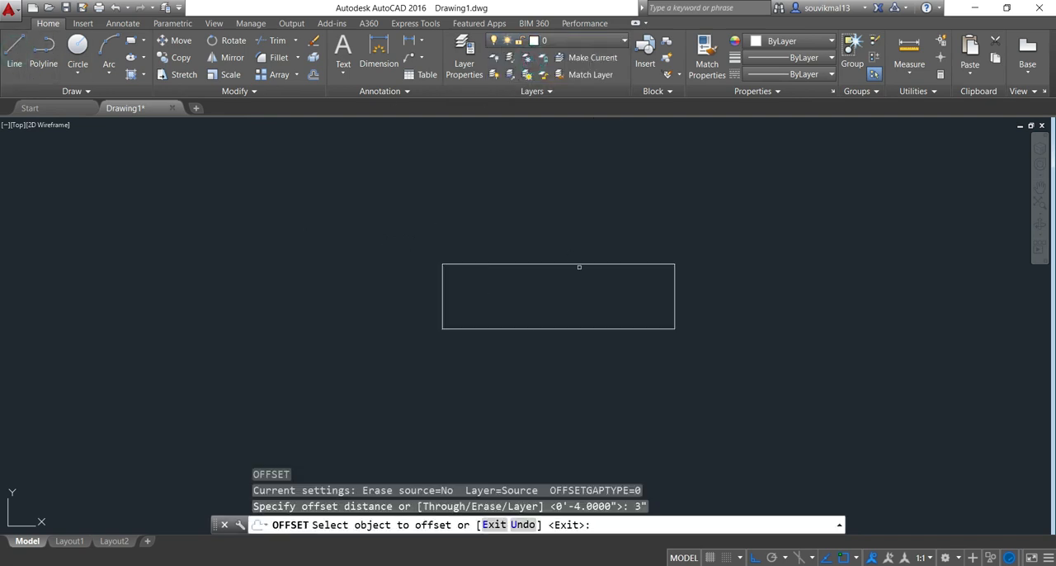
{"action": "left_click", "coordinate": [579, 267]}
{"action": "left_click", "coordinate": [573, 288]}
{"action": "left_click", "coordinate": [563, 328]}
{"action": "left_click", "coordinate": [563, 311]}
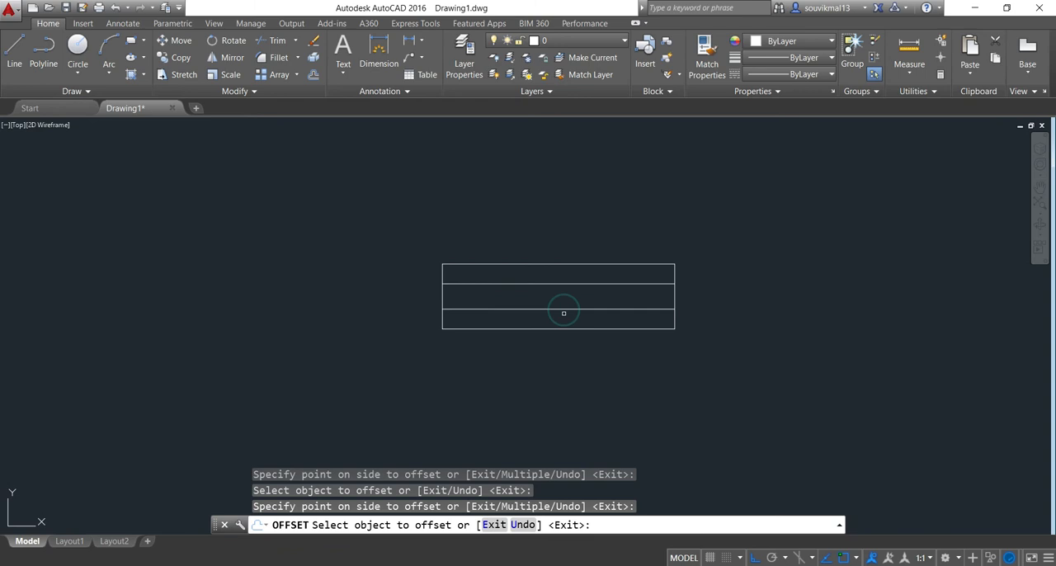
{"action": "key", "text": "Return"}
Offset the rectangle's left and right edges 4" inward
{"action": "type", "text": "o"}
{"action": "key", "text": "Return"}
{"action": "type", "text": "4"}
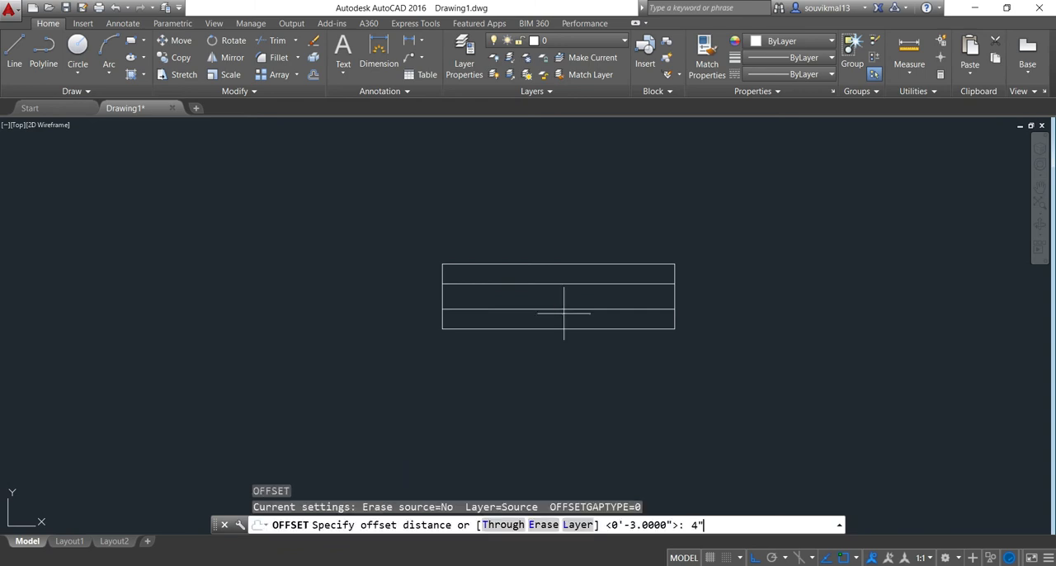
{"action": "key", "text": "Return"}
{"action": "scroll", "coordinate": [450, 289], "scroll_direction": "up", "scroll_amount": 2}
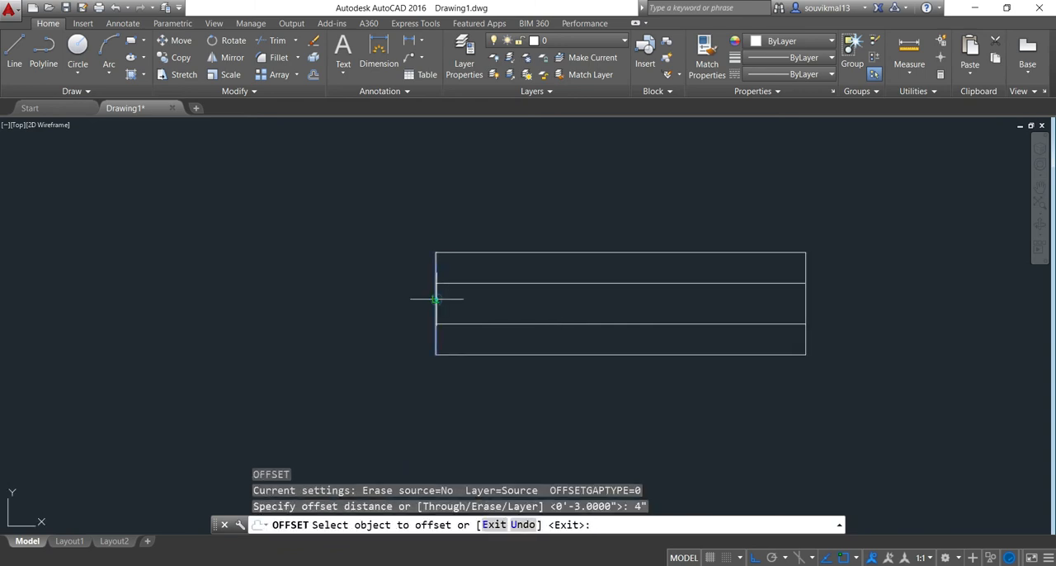
{"action": "left_click", "coordinate": [437, 300]}
{"action": "left_click", "coordinate": [485, 305]}
{"action": "left_click", "coordinate": [806, 303]}
{"action": "left_click", "coordinate": [763, 311]}
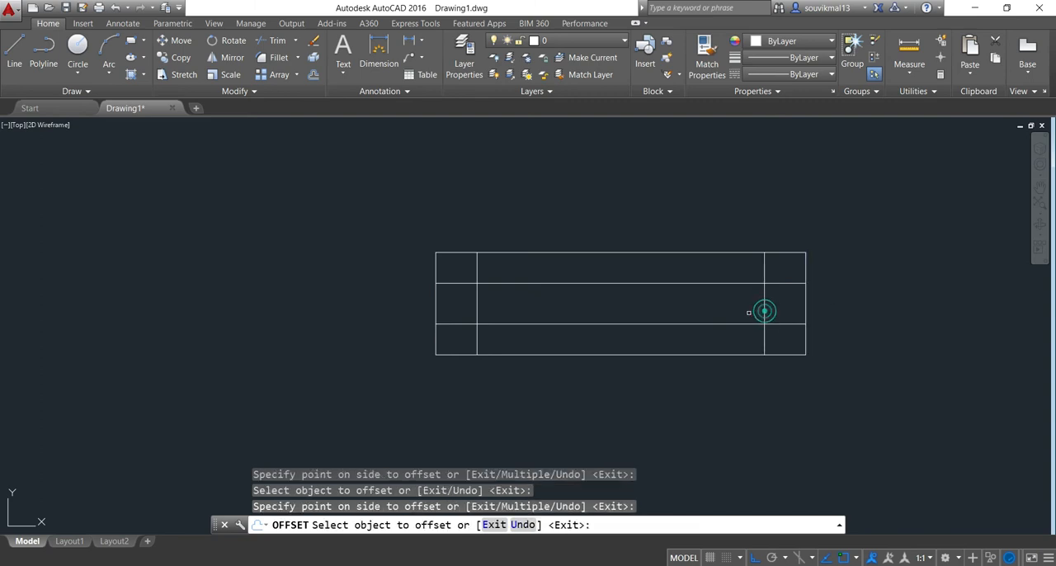
{"action": "key", "text": "Return"}
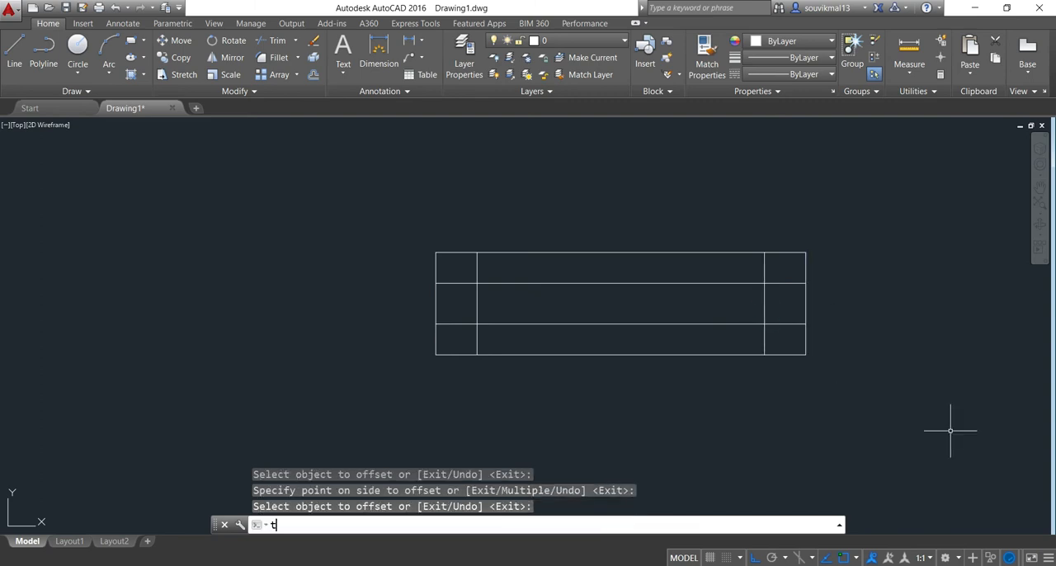
Trim away the rectangle's lines above and below its middle strip, keeping the strip and its two end squares
{"action": "type", "text": "tr"}
{"action": "key", "text": "Return"}
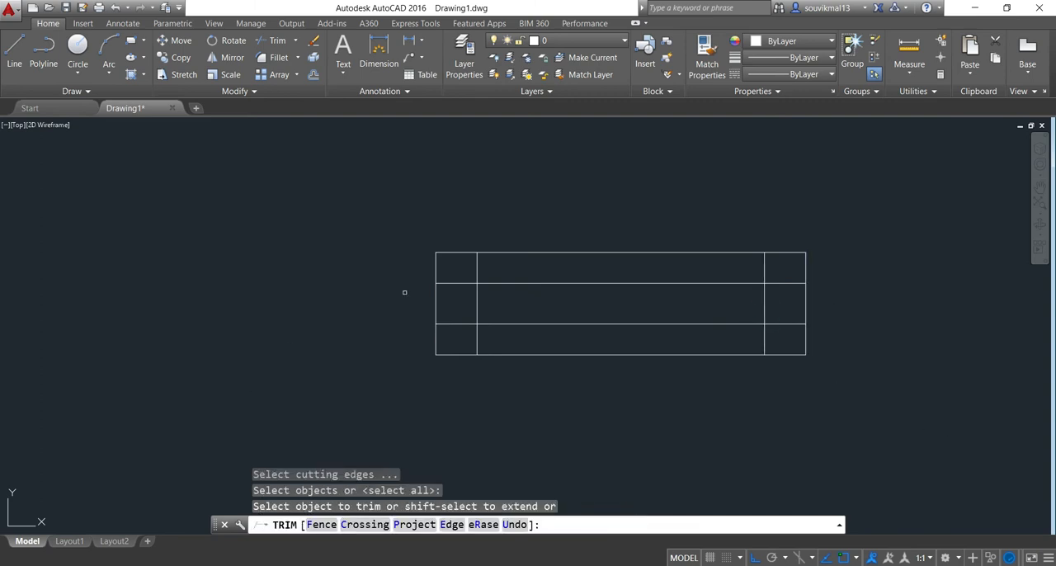
{"action": "scroll", "coordinate": [411, 287], "scroll_direction": "up", "scroll_amount": 4}
{"action": "left_click", "coordinate": [644, 176]}
{"action": "left_click", "coordinate": [429, 245]}
{"action": "scroll", "coordinate": [598, 230], "scroll_direction": "down", "scroll_amount": 4}
{"action": "middle_click_drag", "start_coordinate": [598, 229], "coordinate": [530, 190]}
{"action": "left_click", "coordinate": [399, 278]}
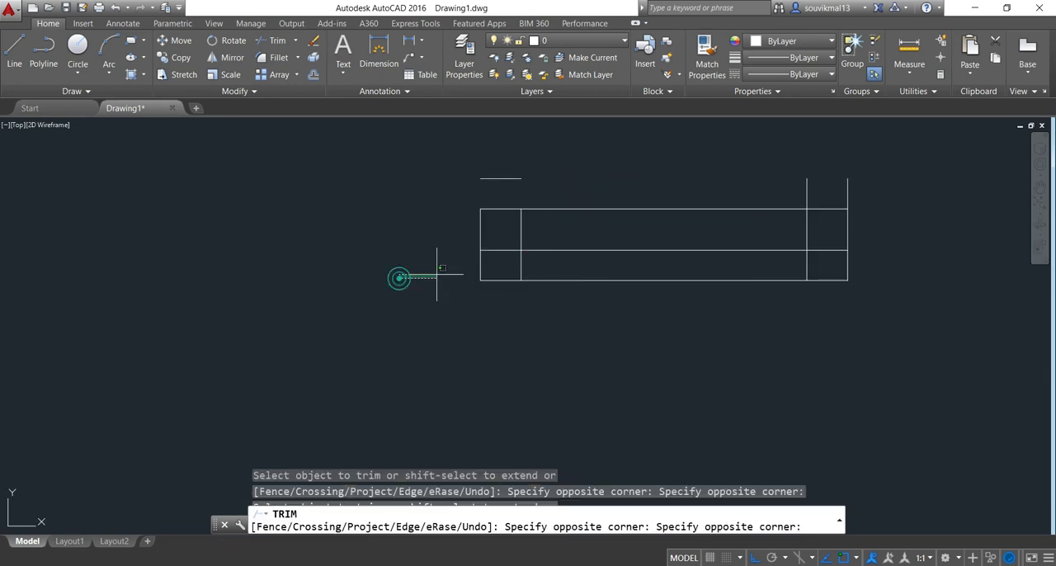
{"action": "left_click", "coordinate": [622, 288]}
{"action": "left_click", "coordinate": [881, 264]}
{"action": "left_click", "coordinate": [789, 297]}
{"action": "left_click", "coordinate": [854, 160]}
{"action": "left_click", "coordinate": [778, 198]}
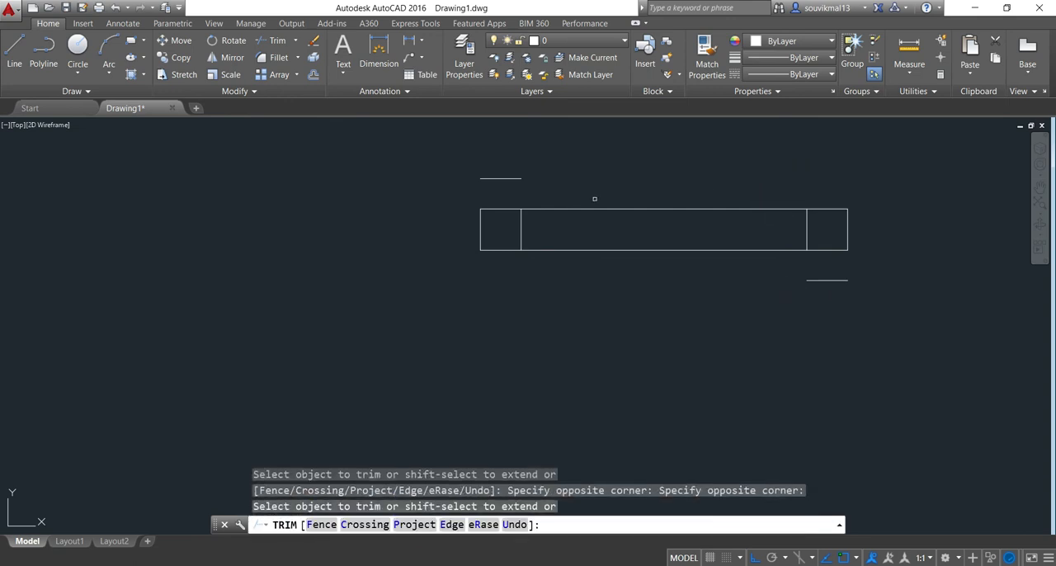
{"action": "key", "text": "Escape"}
Erase the two leftover short lines above and below the strip
{"action": "left_click", "coordinate": [577, 160]}
{"action": "left_click", "coordinate": [454, 185]}
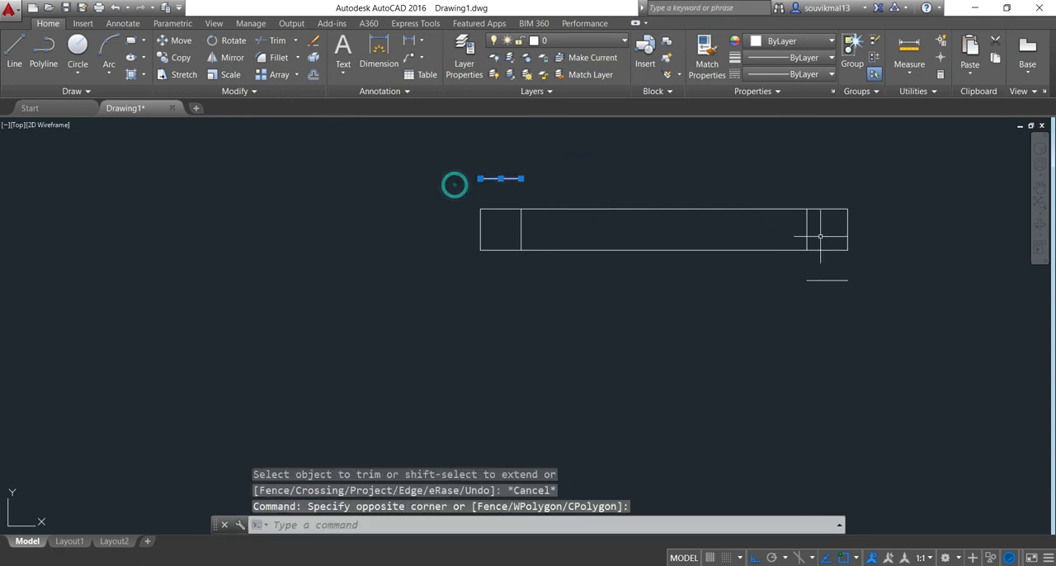
{"action": "left_click", "coordinate": [910, 266]}
{"action": "left_click", "coordinate": [781, 290]}
{"action": "key", "text": "Delete"}
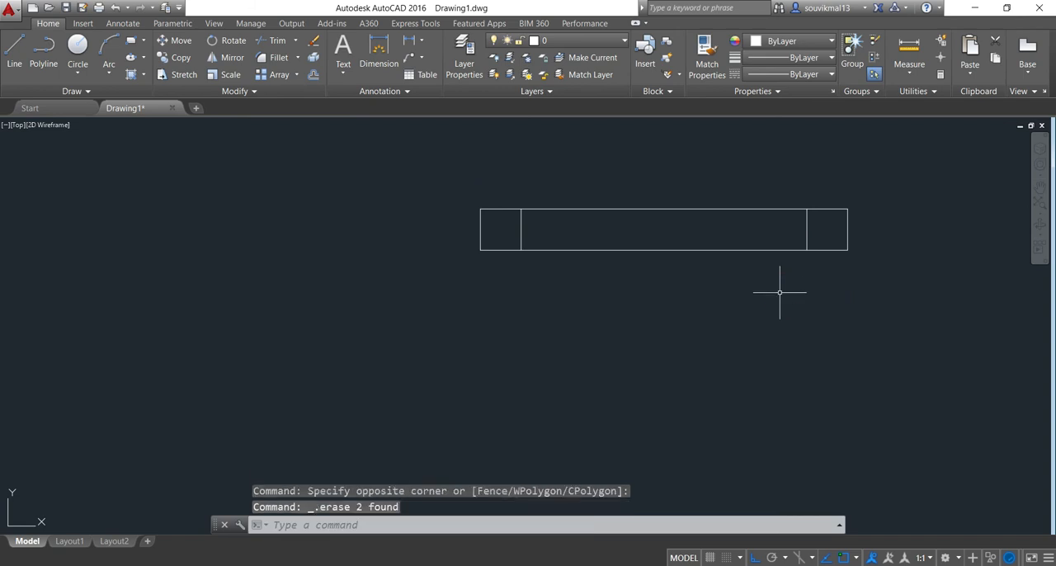
{"action": "type", "text": "e"}
{"action": "key", "text": "Return"}
{"action": "left_click", "coordinate": [709, 175]}
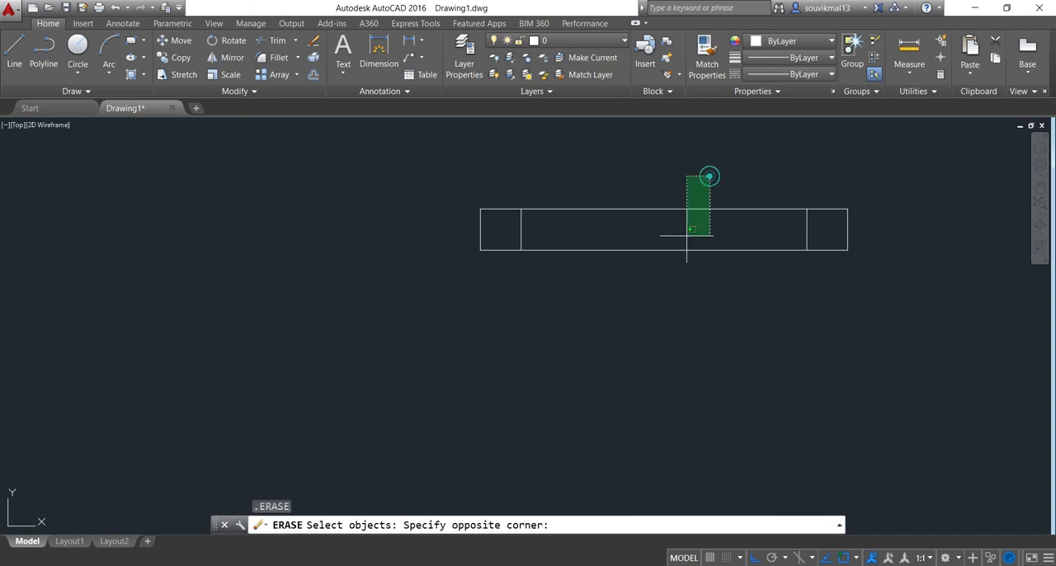
{"action": "left_click", "coordinate": [686, 236]}
{"action": "key", "text": "Escape"}
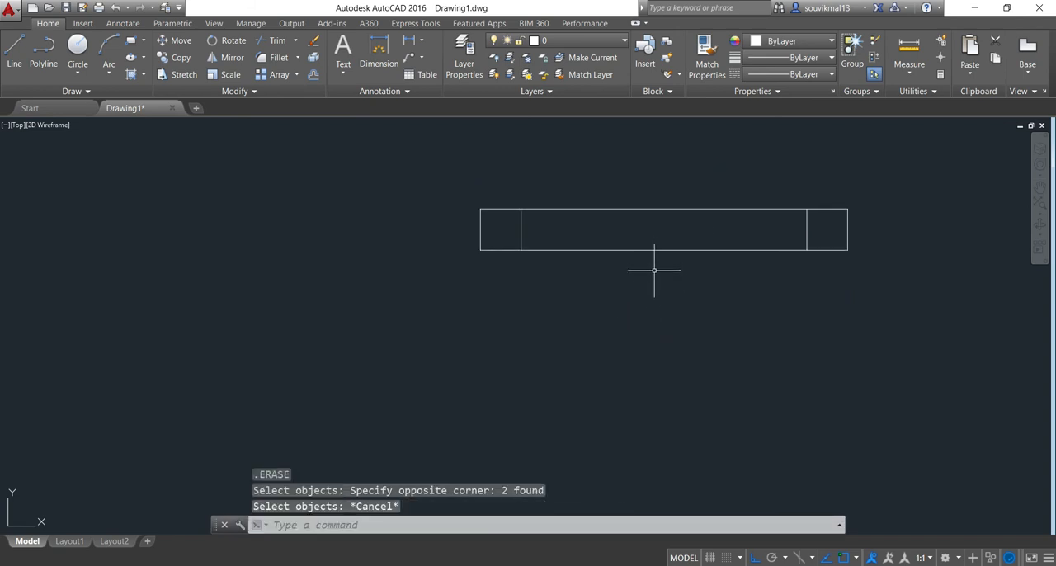
Trim away the strip's two long lines between the end squares, leaving two separate door-frame squares
{"action": "type", "text": "tr"}
{"action": "key", "text": "Return"}
{"action": "key", "text": "Return"}
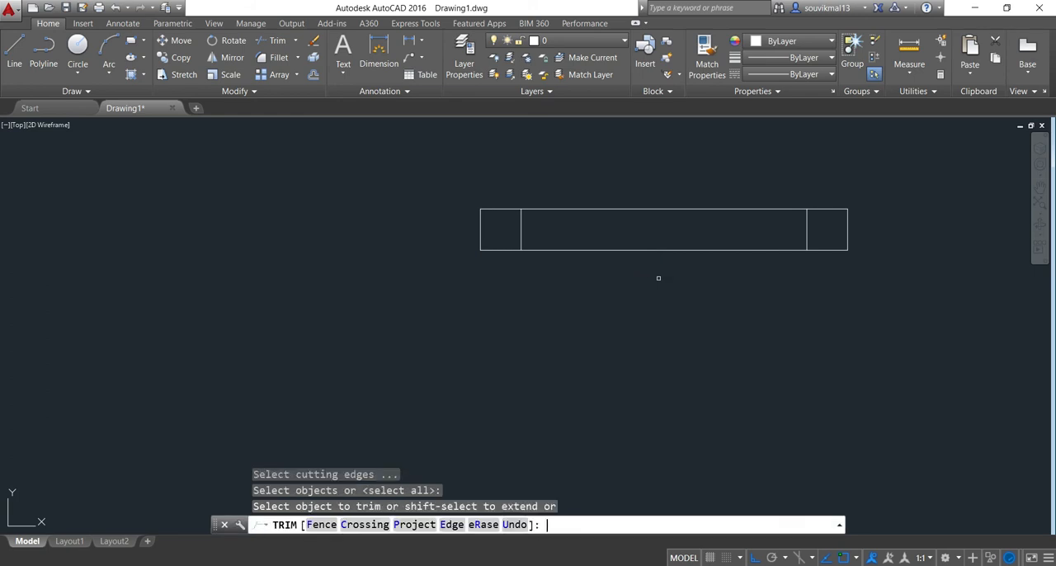
{"action": "left_click", "coordinate": [739, 205]}
{"action": "left_click", "coordinate": [634, 379]}
{"action": "scroll", "coordinate": [638, 339], "scroll_direction": "down", "scroll_amount": 5}
{"action": "middle_click_drag", "start_coordinate": [638, 339], "coordinate": [596, 340]}
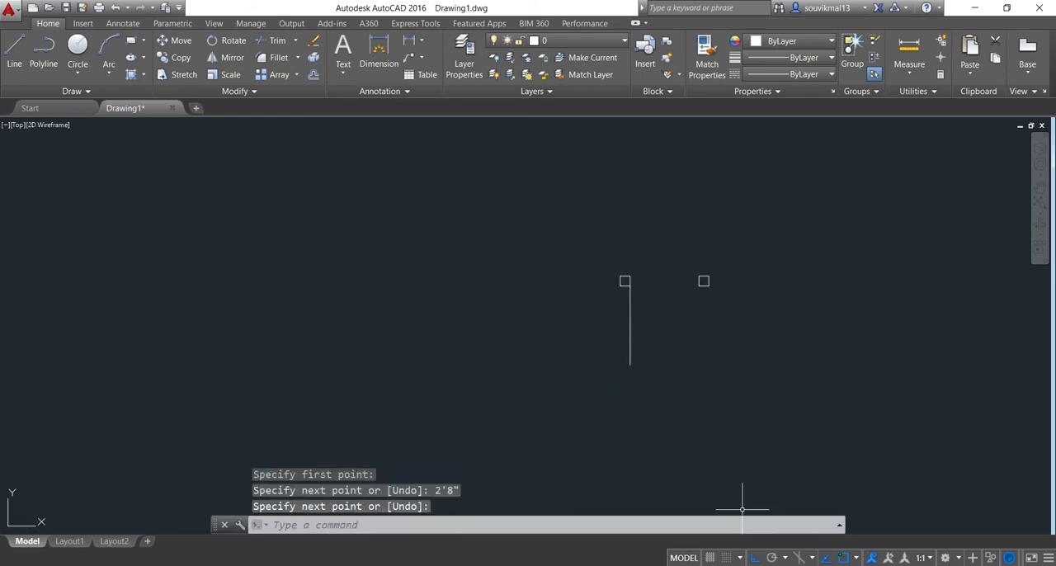
{"action": "key", "text": "Return"}
Turn Ortho off and draw a three-point door-swing arc on Layer1 from the door line's free end to the opposite frame square
{"action": "key", "text": "F8"}
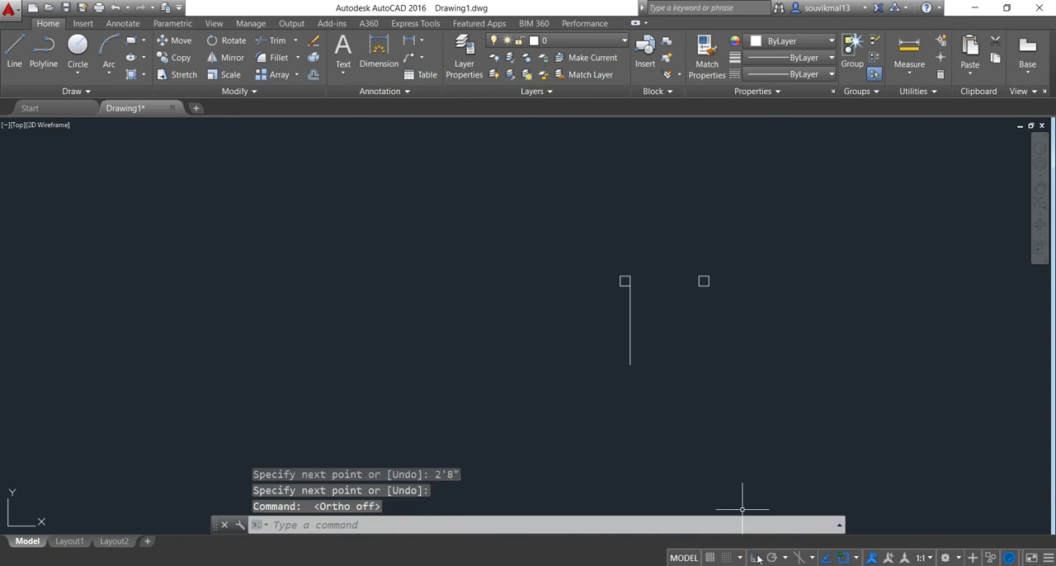
{"action": "scroll", "coordinate": [753, 380], "scroll_direction": "down", "scroll_amount": 2}
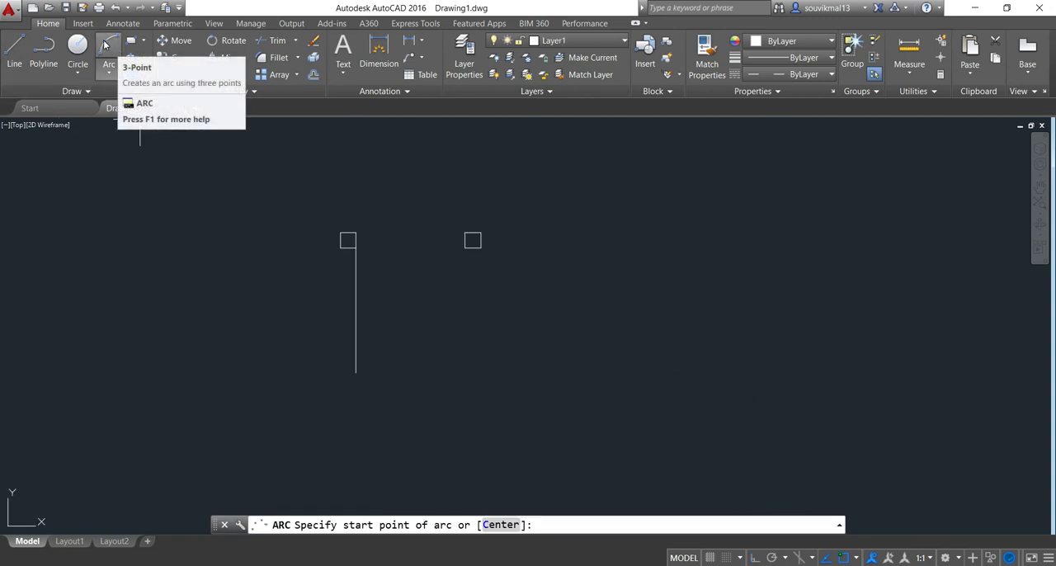
{"action": "left_click", "coordinate": [105, 45]}
{"action": "left_click", "coordinate": [356, 373]}
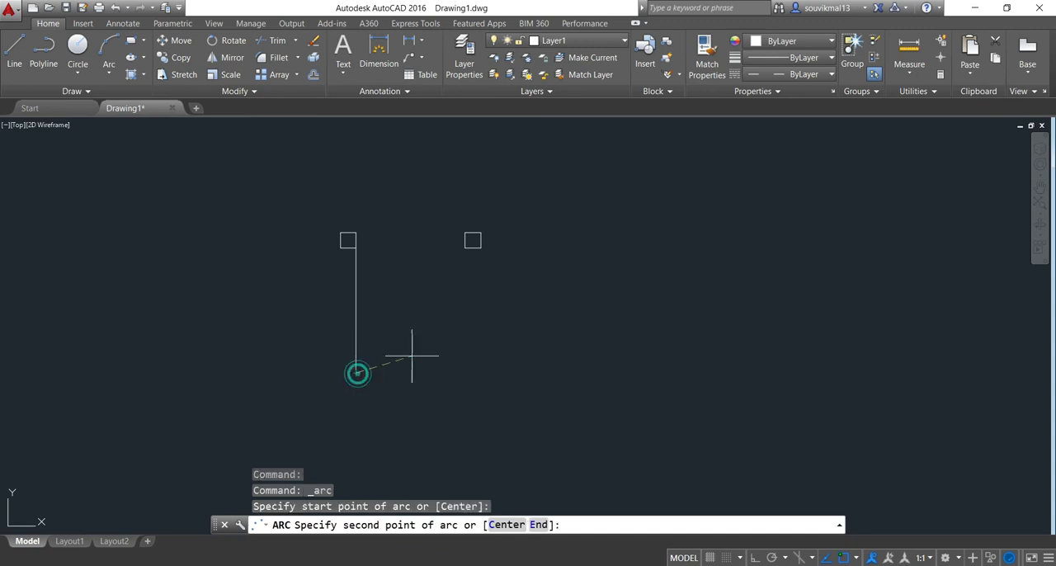
{"action": "left_click", "coordinate": [427, 334]}
{"action": "left_click", "coordinate": [473, 239]}
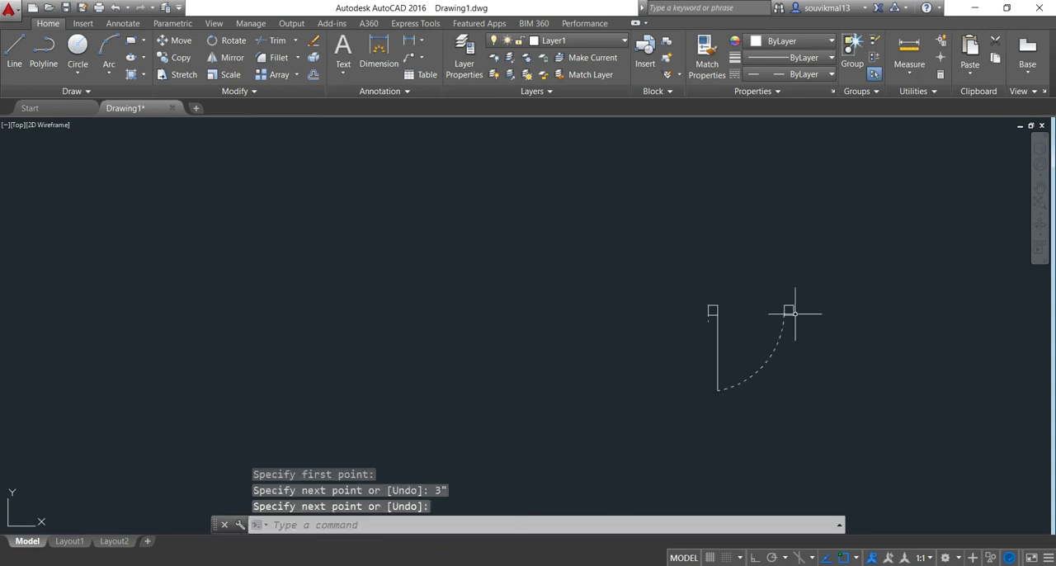
Copy the door symbol from beside the plan into the interior wall opening, aligning its hinge side with the opening's lower wall corner
{"action": "middle_click_drag", "start_coordinate": [815, 345], "coordinate": [583, 306]}
{"action": "scroll", "coordinate": [675, 255], "scroll_direction": "down", "scroll_amount": 2}
{"action": "middle_click_drag", "start_coordinate": [675, 256], "coordinate": [672, 237]}
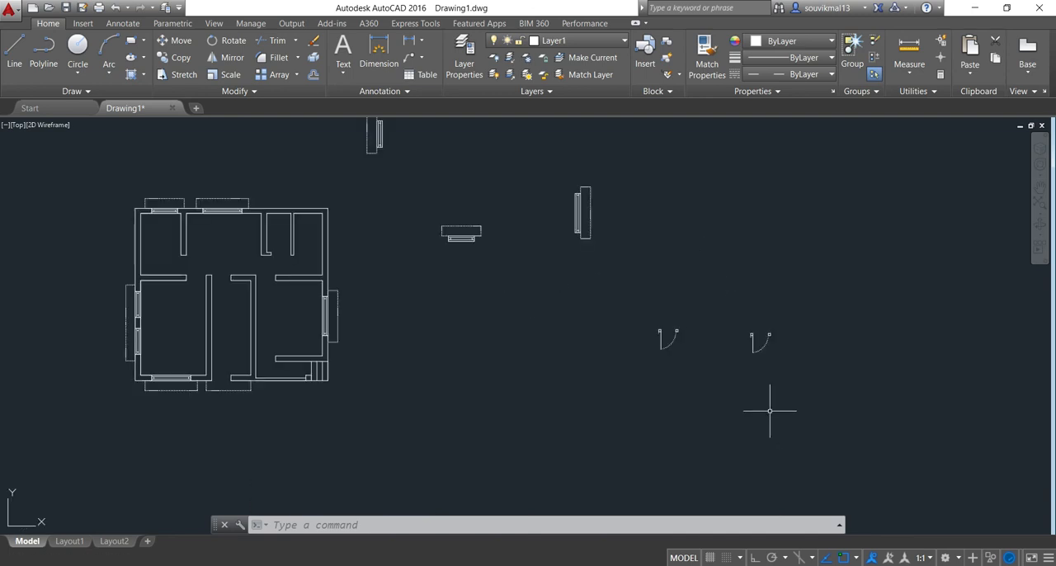
{"action": "scroll", "coordinate": [616, 325], "scroll_direction": "up", "scroll_amount": 4}
{"action": "middle_click_drag", "start_coordinate": [821, 337], "coordinate": [707, 294]}
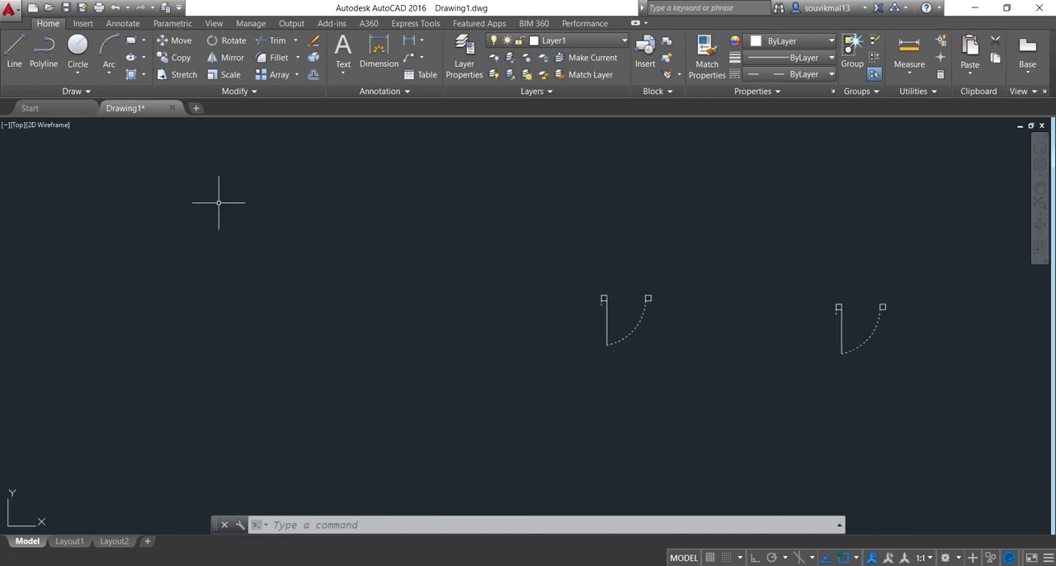
{"action": "left_click", "coordinate": [177, 57]}
{"action": "left_click", "coordinate": [693, 245]}
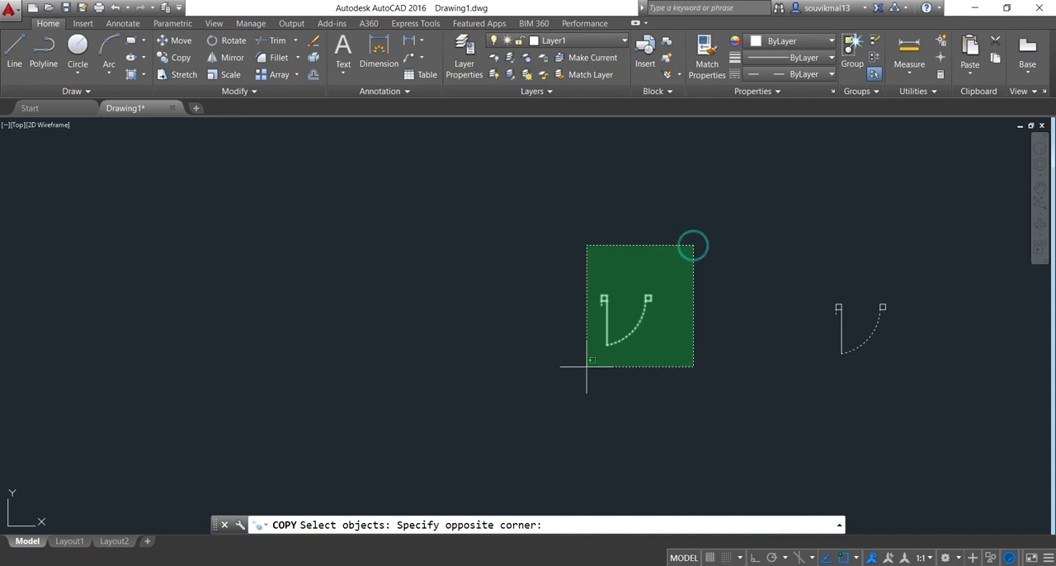
{"action": "left_click", "coordinate": [590, 360]}
{"action": "key", "text": "Return"}
{"action": "scroll", "coordinate": [593, 307], "scroll_direction": "up", "scroll_amount": 4}
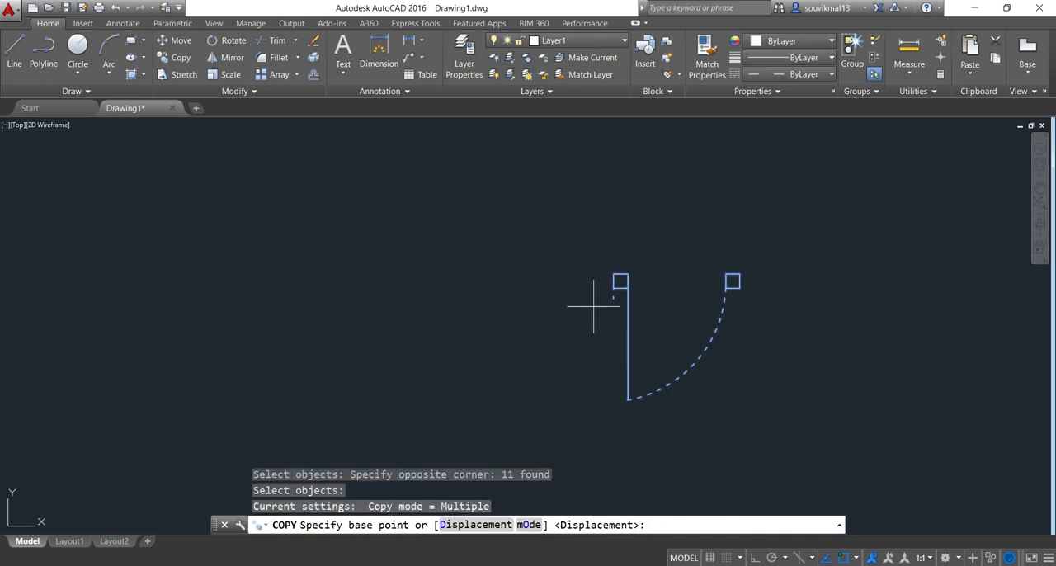
{"action": "left_click", "coordinate": [620, 282]}
{"action": "scroll", "coordinate": [458, 281], "scroll_direction": "down", "scroll_amount": 6}
{"action": "middle_click_drag", "start_coordinate": [459, 281], "coordinate": [778, 337]}
{"action": "scroll", "coordinate": [601, 325], "scroll_direction": "down", "scroll_amount": 4}
{"action": "middle_click_drag", "start_coordinate": [602, 325], "coordinate": [778, 358]}
{"action": "scroll", "coordinate": [708, 347], "scroll_direction": "up", "scroll_amount": 6}
{"action": "scroll", "coordinate": [707, 347], "scroll_direction": "up", "scroll_amount": 4}
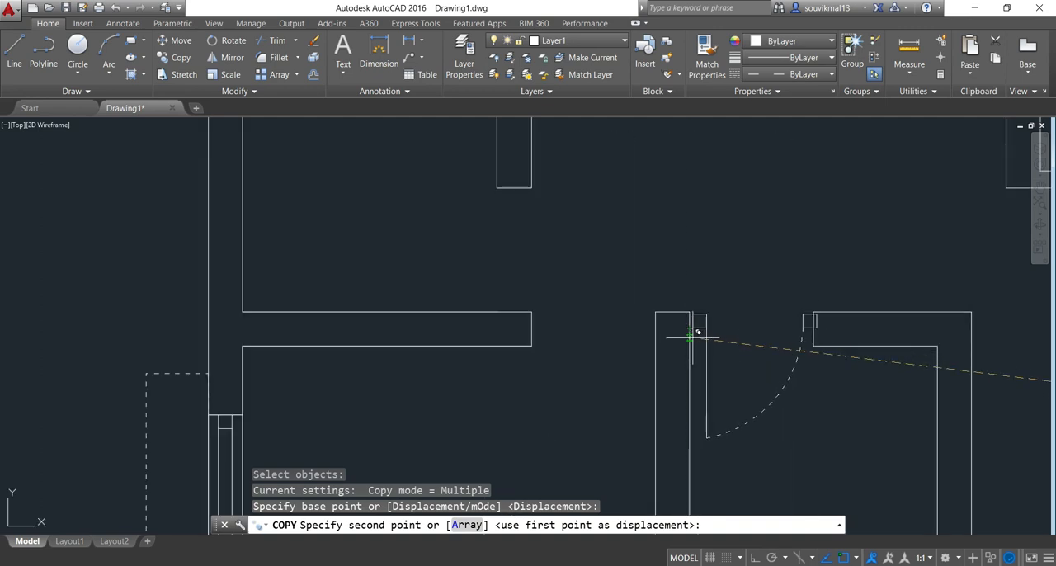
{"action": "left_click", "coordinate": [689, 345]}
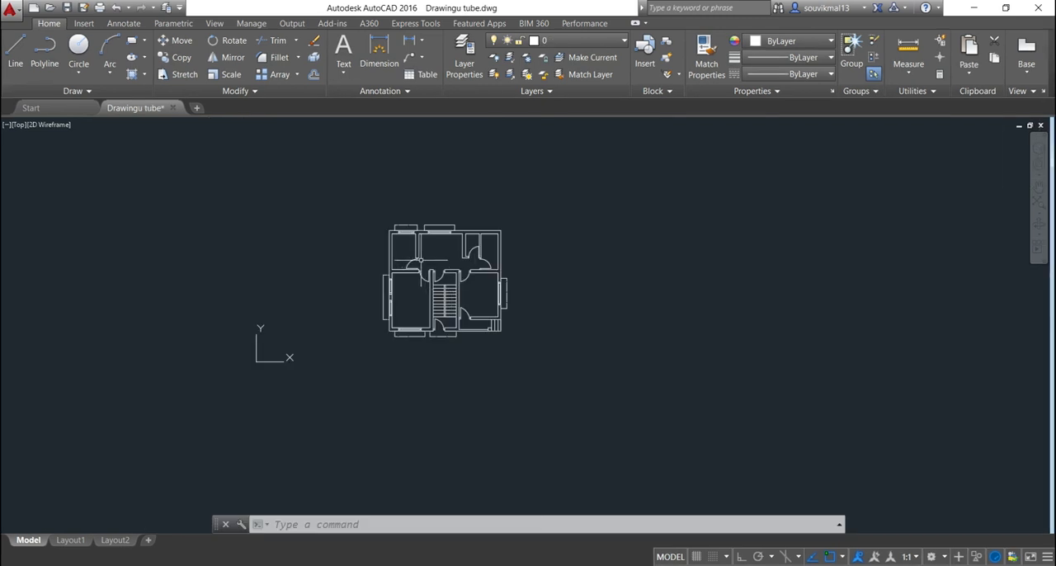
{"action": "scroll", "coordinate": [424, 263], "scroll_direction": "up", "scroll_amount": 2}
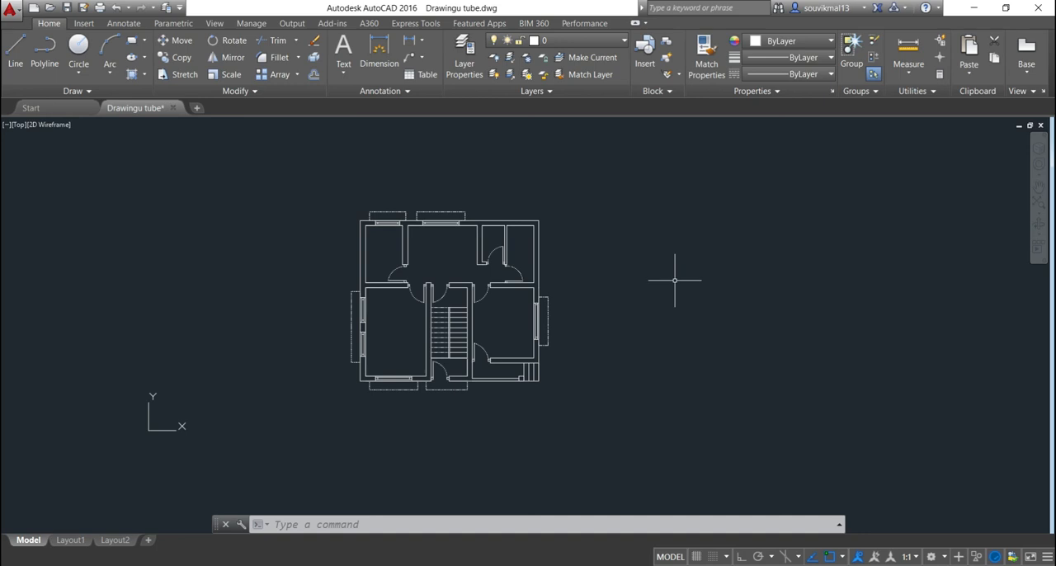
Label the upper middle room DINING with single-line text 1' high at 0 rotation, with Ortho on
{"action": "type", "text": "te"}
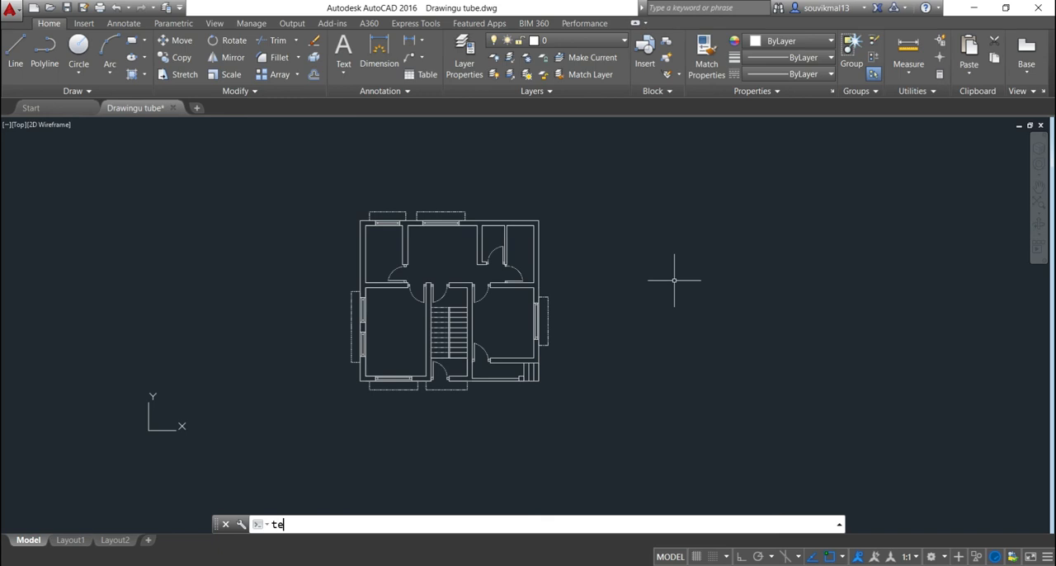
{"action": "type", "text": "xt"}
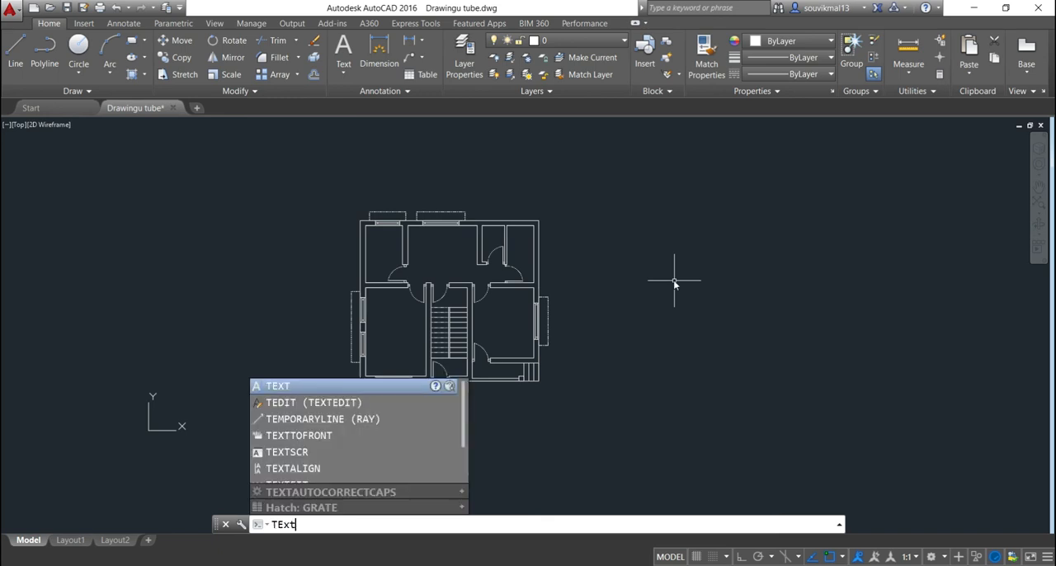
{"action": "key", "text": "Return"}
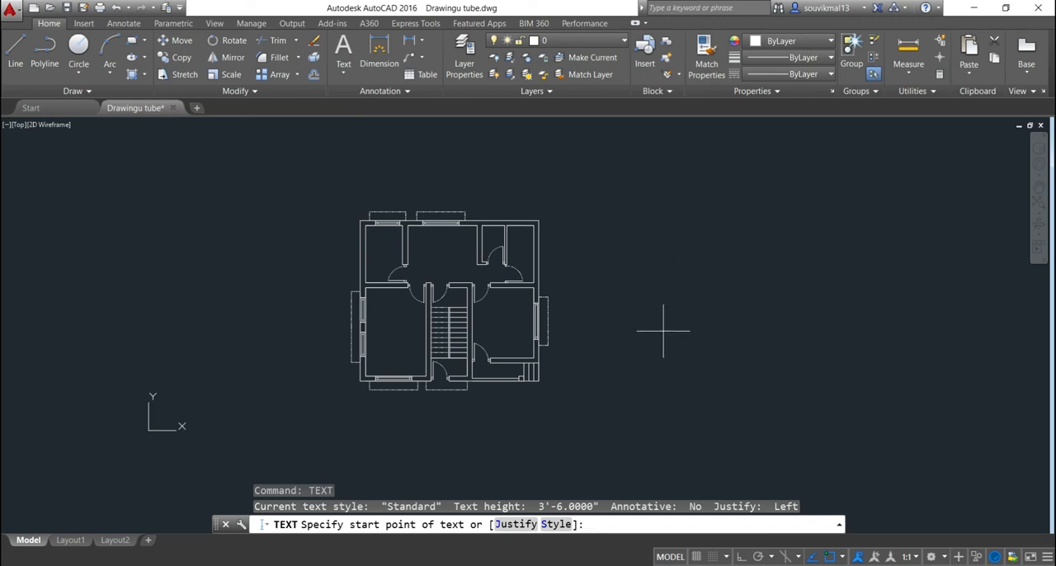
{"action": "key", "text": "F8"}
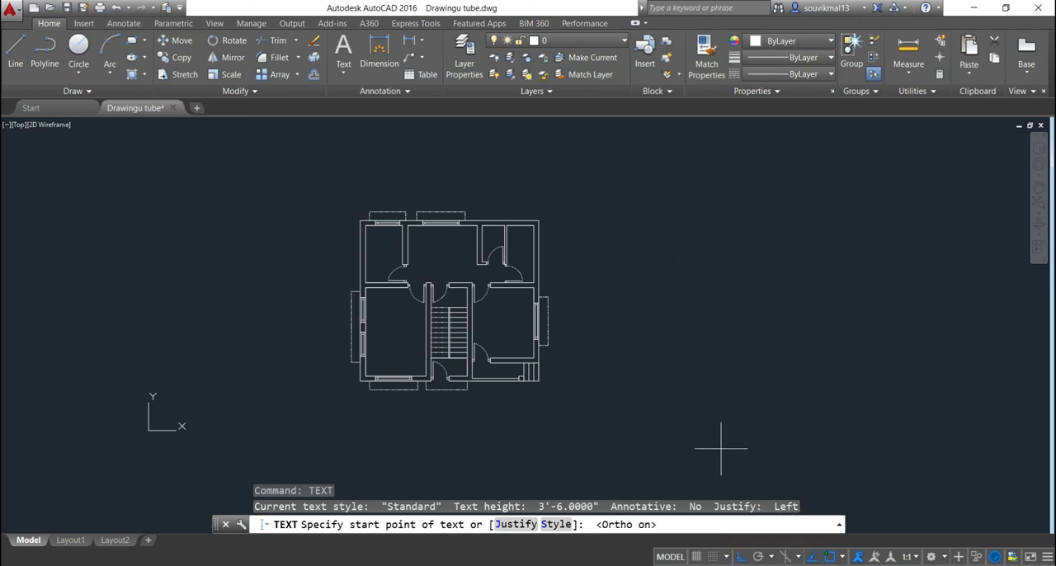
{"action": "left_click", "coordinate": [707, 417]}
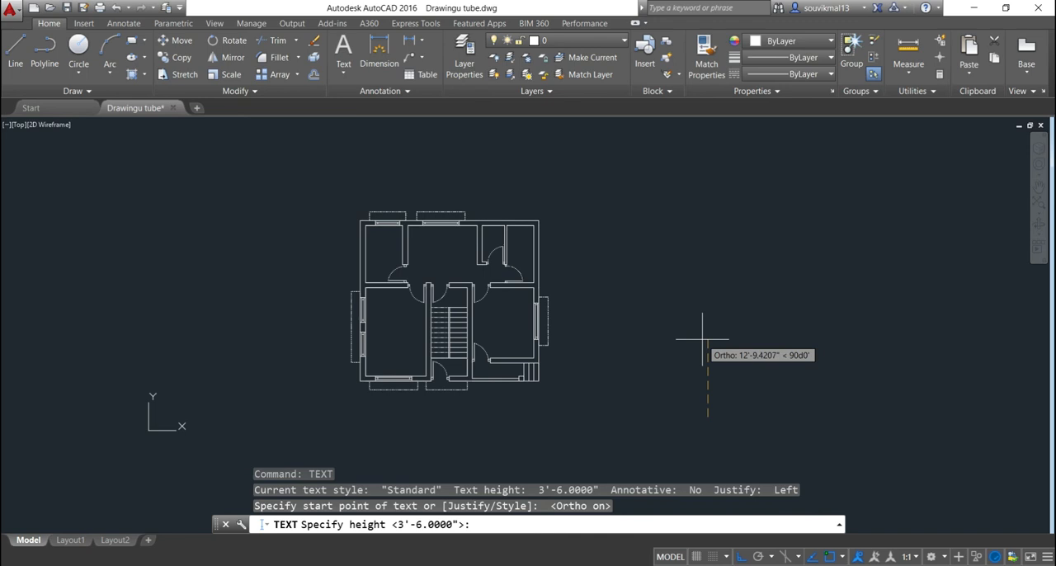
{"action": "type", "text": "1"}
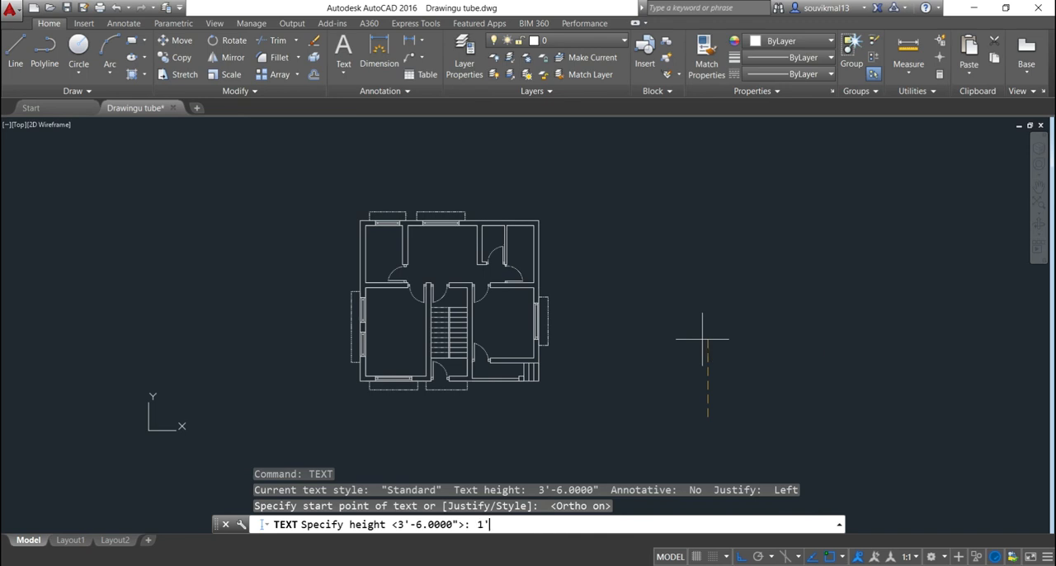
{"action": "key", "text": "Return"}
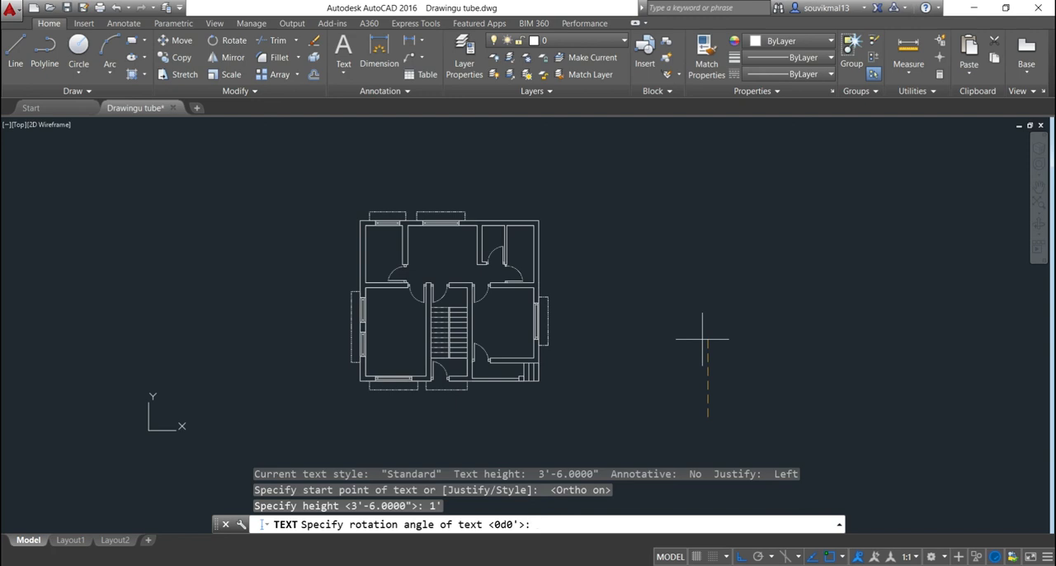
{"action": "key", "text": "Return"}
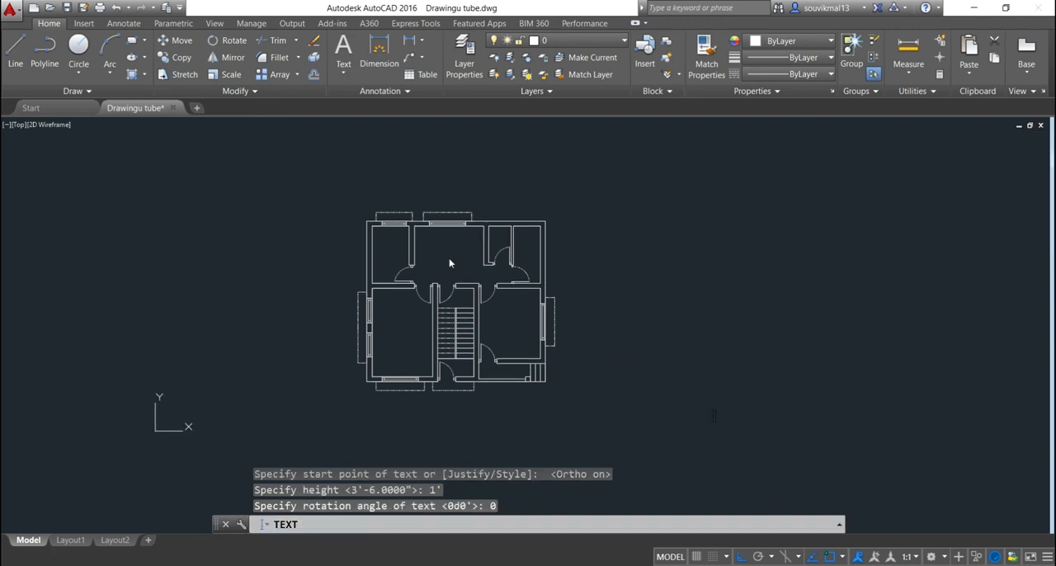
{"action": "scroll", "coordinate": [455, 259], "scroll_direction": "up", "scroll_amount": 2}
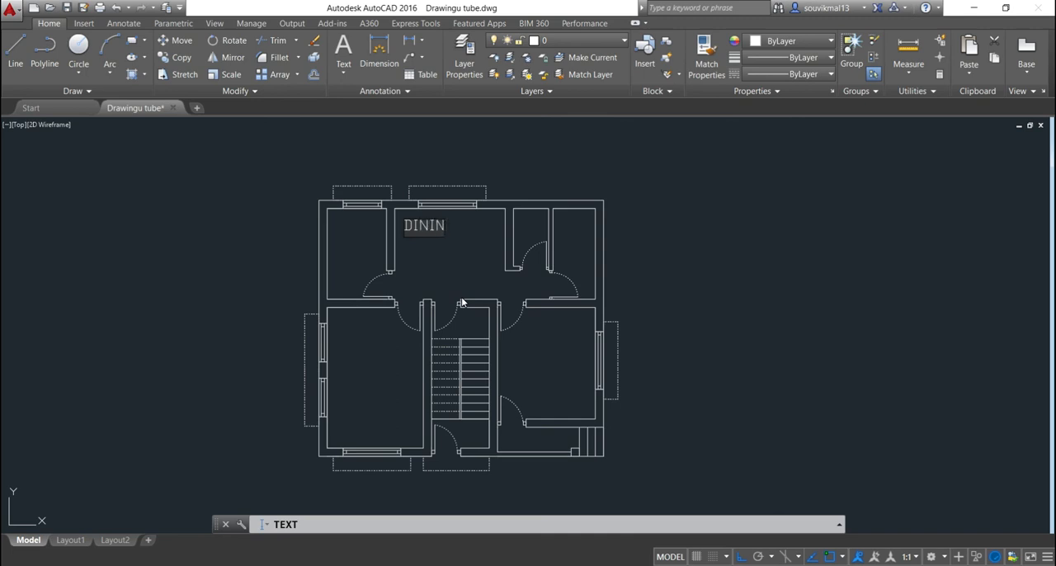
{"action": "key", "text": "Return"}
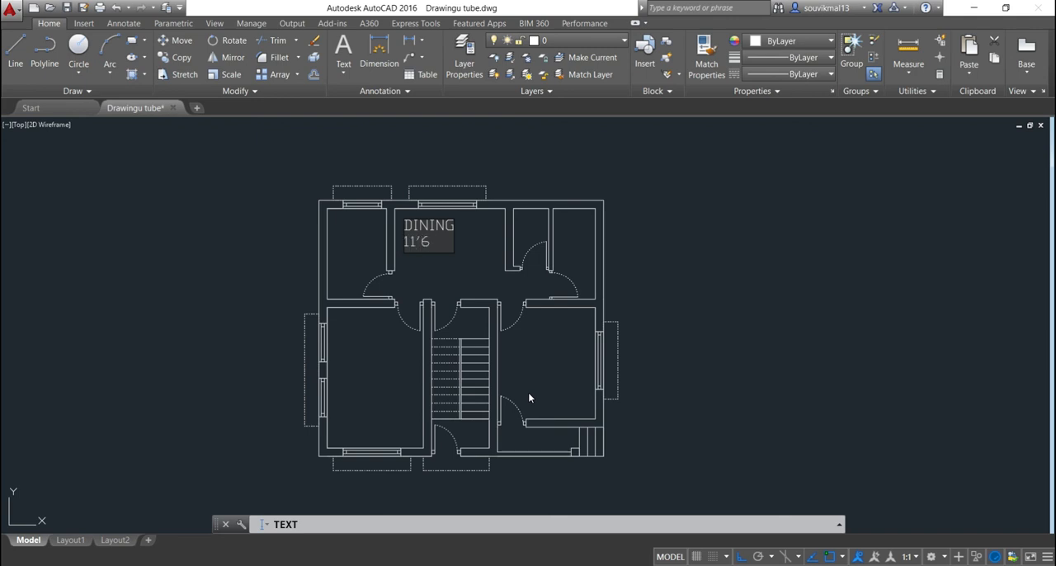
Complete the dining room's size text as 11'6"X9'5" beneath the DINING label
{"action": "type", "text": "X"}
{"action": "type", "text": "9'5\""}
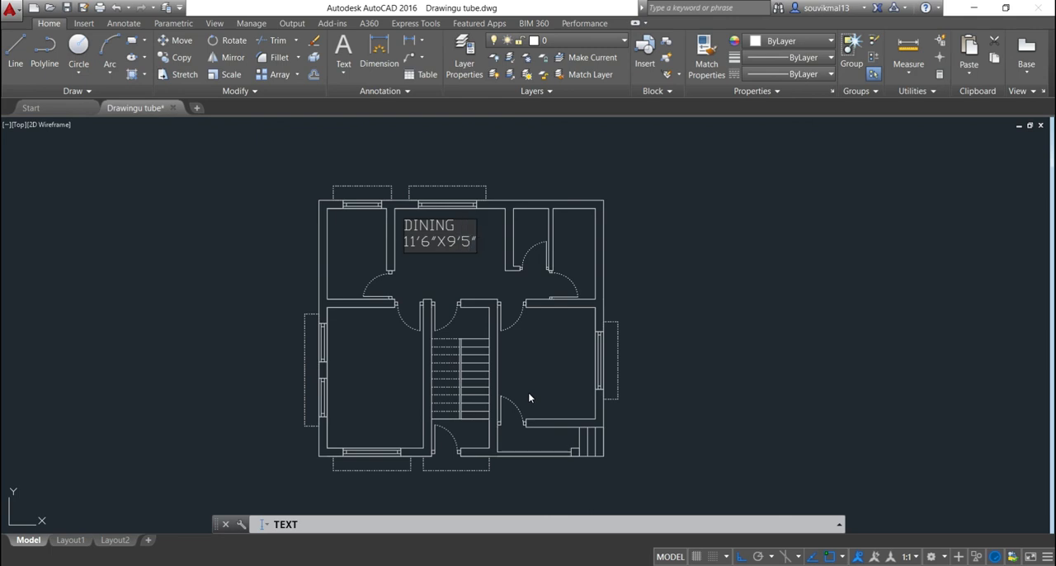
{"action": "left_click", "coordinate": [516, 223]}
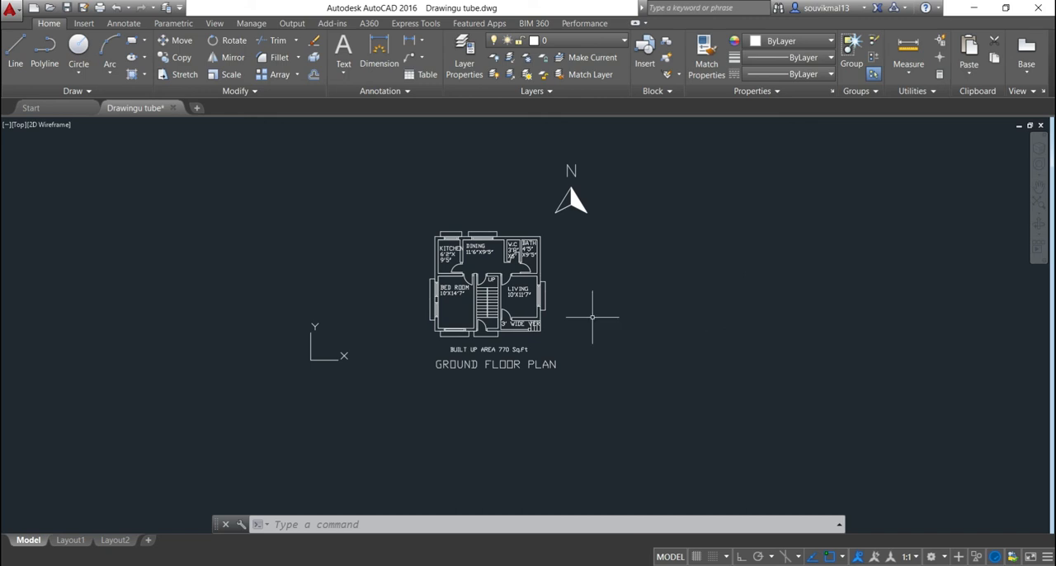
Add a linear dimension for the plan's overall width between its upper outer corners, placed above the top window projections
{"action": "middle_click_drag", "start_coordinate": [593, 306], "coordinate": [556, 356]}
{"action": "left_click", "coordinate": [409, 40]}
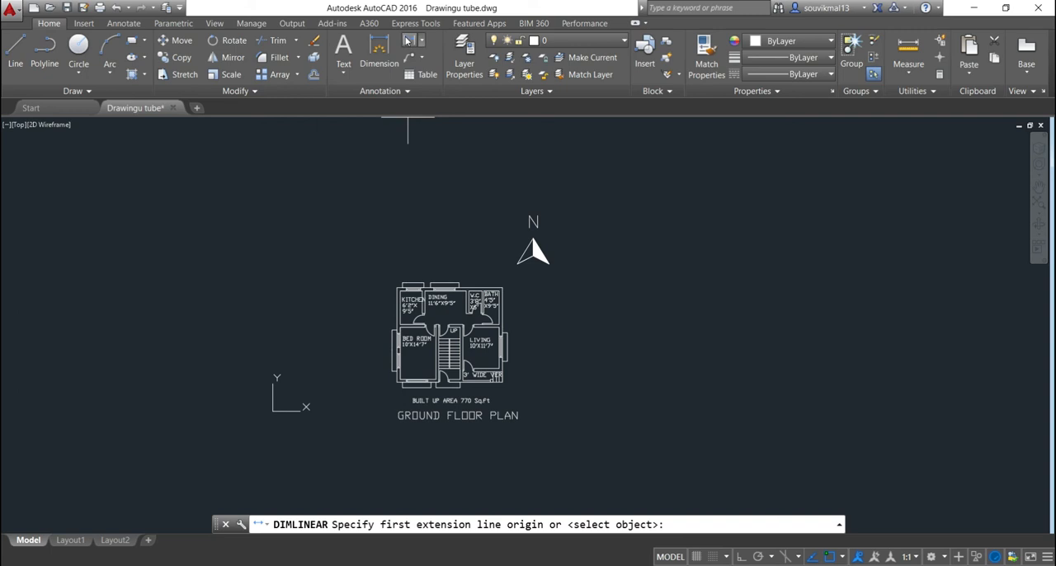
{"action": "left_click", "coordinate": [409, 41]}
{"action": "scroll", "coordinate": [407, 283], "scroll_direction": "up", "scroll_amount": 4}
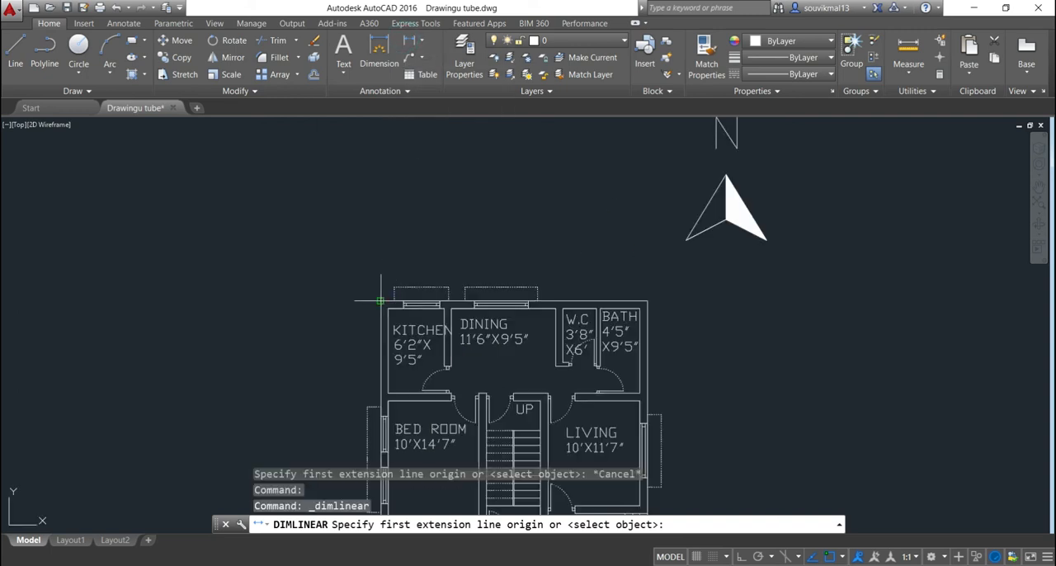
{"action": "left_click", "coordinate": [381, 300]}
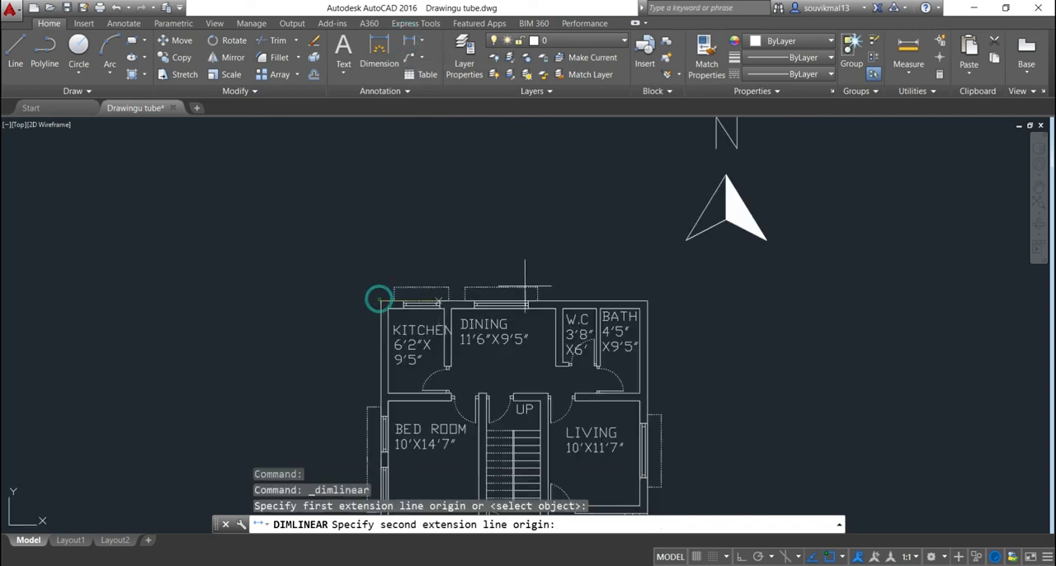
{"action": "left_click", "coordinate": [646, 300]}
{"action": "left_click", "coordinate": [626, 251]}
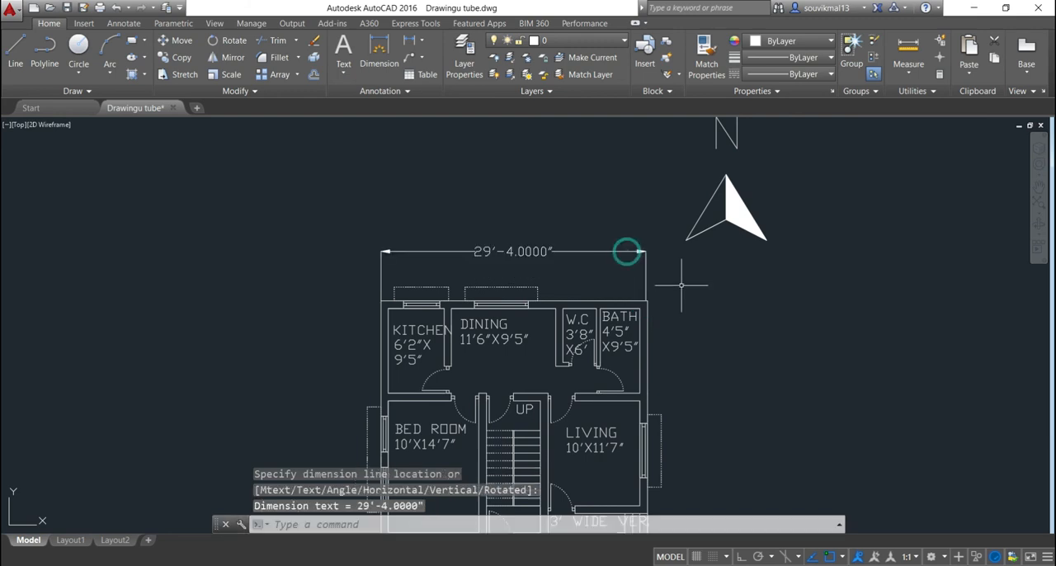
Add a vertical linear dimension for the plan's overall depth between the left outer corners, placed outside the left wall
{"action": "scroll", "coordinate": [672, 264], "scroll_direction": "down", "scroll_amount": 3}
{"action": "left_click", "coordinate": [409, 41]}
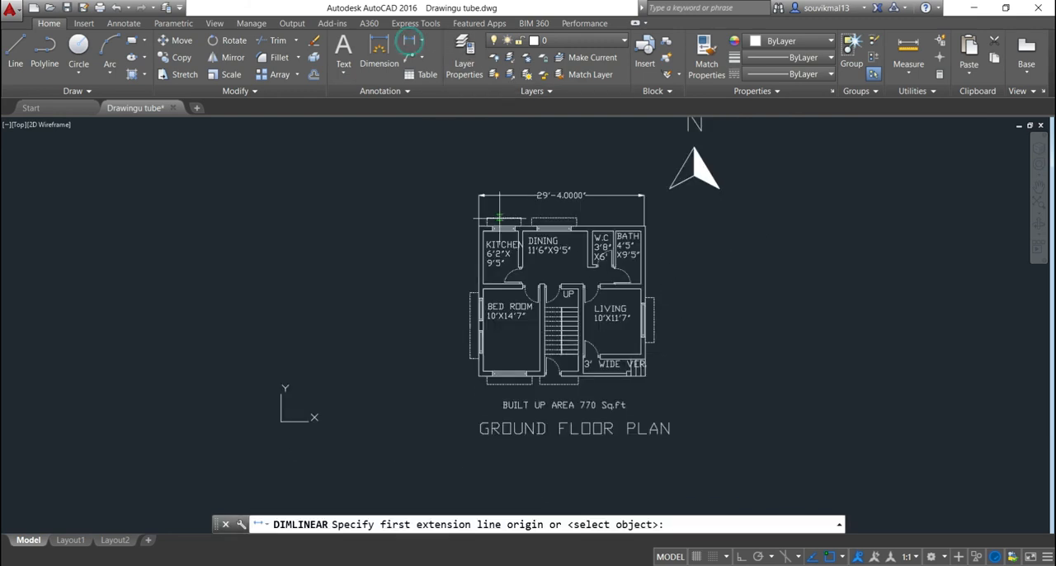
{"action": "scroll", "coordinate": [494, 197], "scroll_direction": "up", "scroll_amount": 4}
{"action": "left_click", "coordinate": [470, 206]}
{"action": "scroll", "coordinate": [470, 205], "scroll_direction": "down", "scroll_amount": 4}
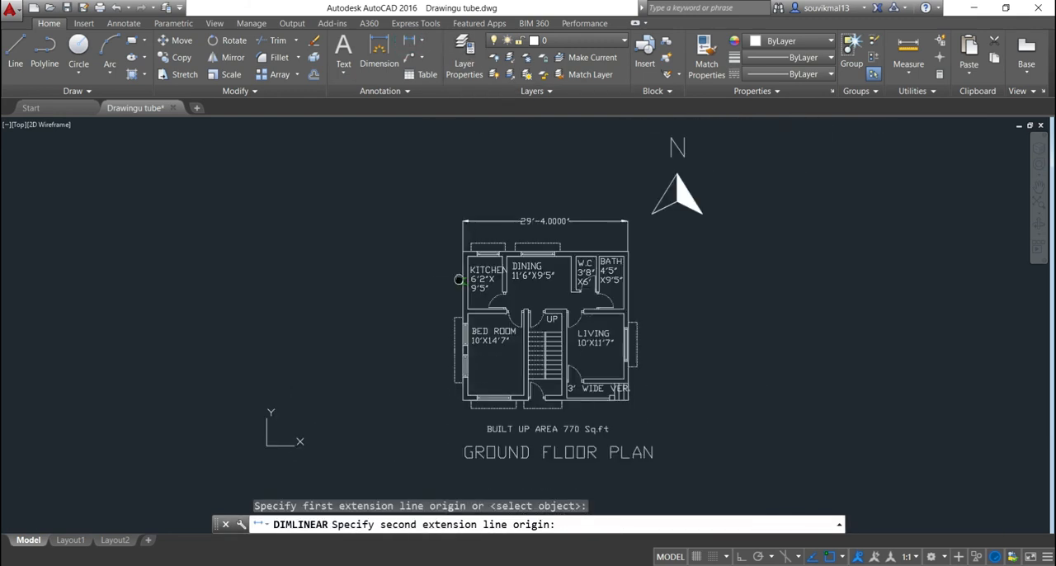
{"action": "scroll", "coordinate": [469, 412], "scroll_direction": "up", "scroll_amount": 5}
{"action": "left_click", "coordinate": [438, 287]}
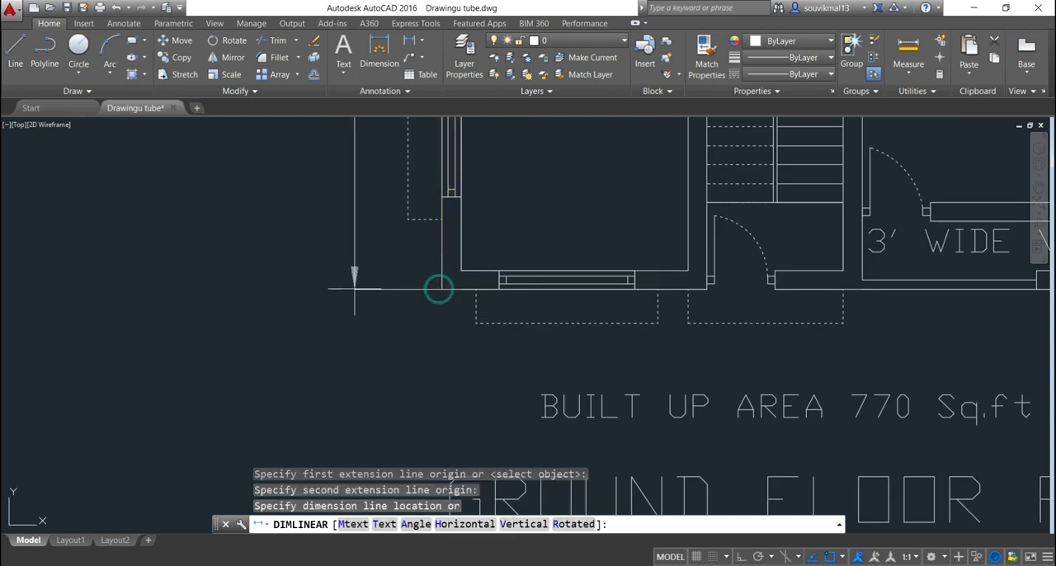
{"action": "scroll", "coordinate": [438, 288], "scroll_direction": "down", "scroll_amount": 5}
{"action": "left_click", "coordinate": [392, 277]}
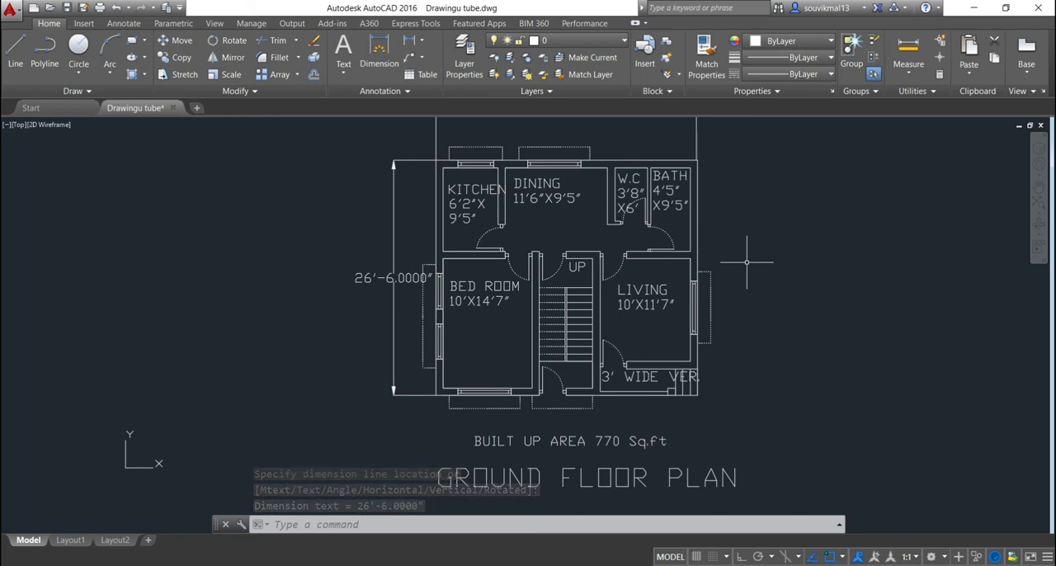
Fill the small square column beside the verandah steps with a SOLID hatch
{"action": "type", "text": "BH"}
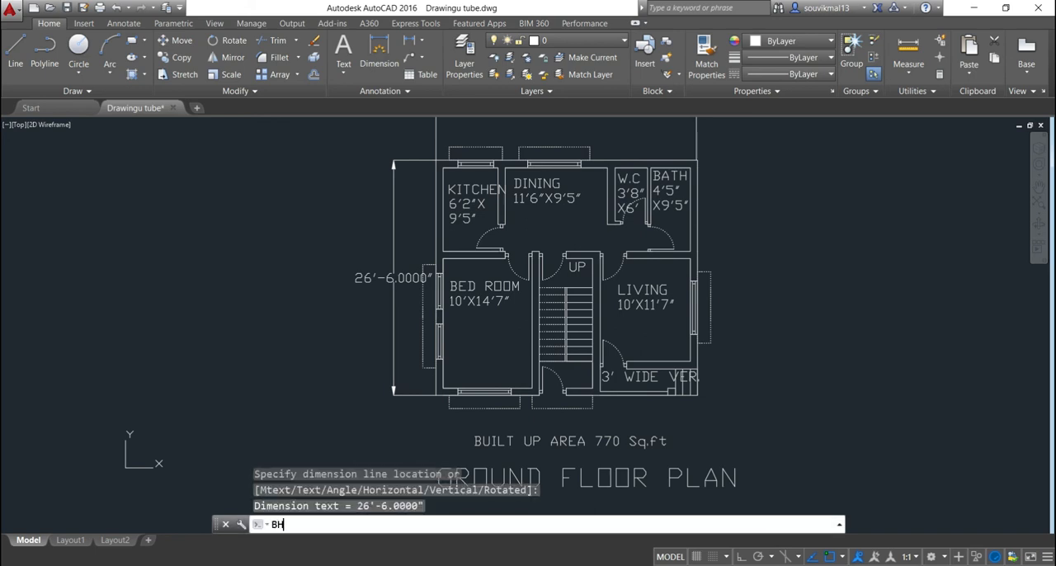
{"action": "key", "text": "Return"}
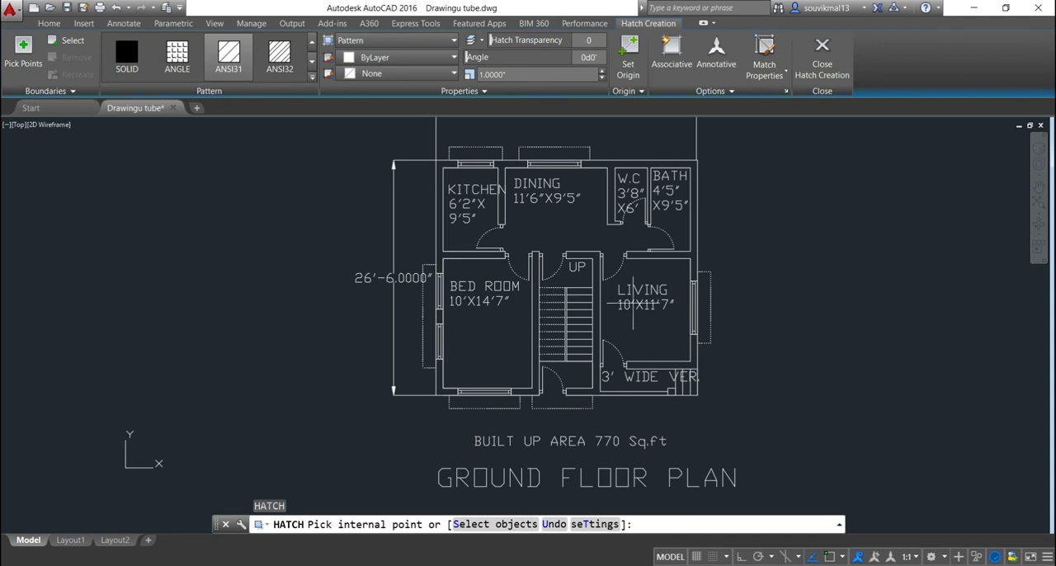
{"action": "scroll", "coordinate": [797, 299], "scroll_direction": "down", "scroll_amount": 1}
{"action": "scroll", "coordinate": [619, 334], "scroll_direction": "up", "scroll_amount": 5}
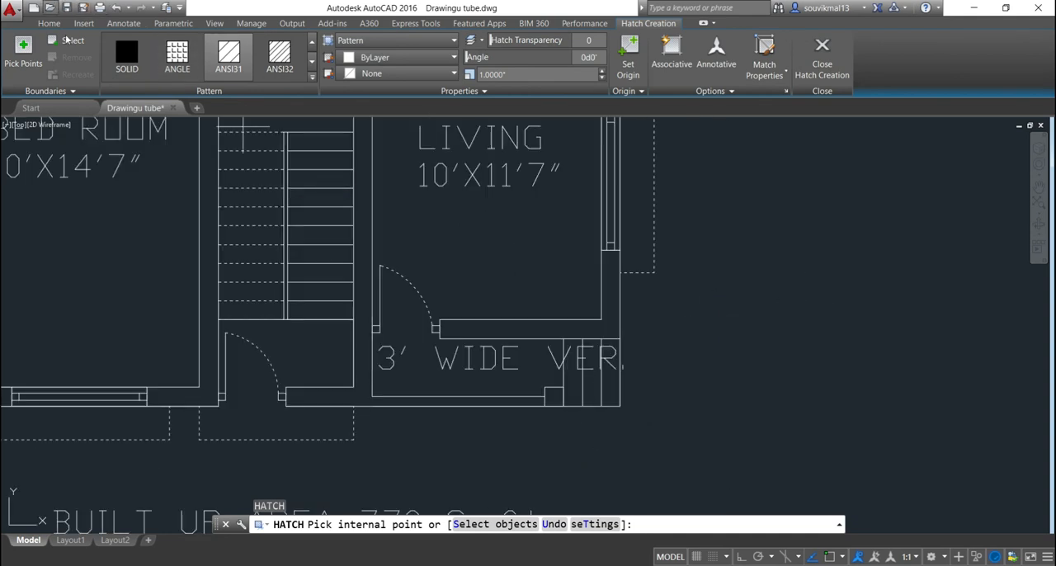
{"action": "left_click", "coordinate": [115, 53]}
{"action": "scroll", "coordinate": [550, 397], "scroll_direction": "up", "scroll_amount": 2}
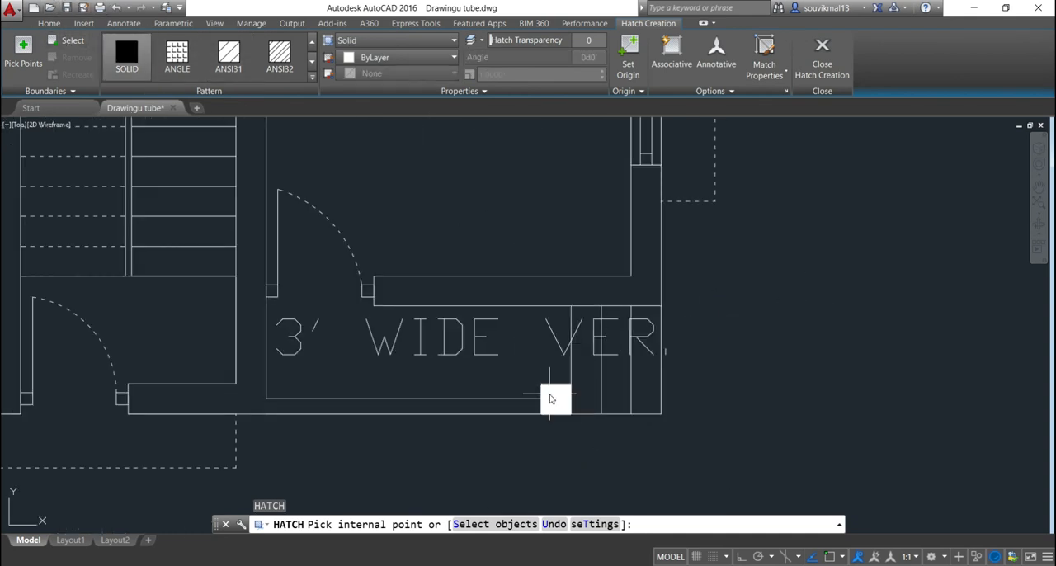
{"action": "left_click", "coordinate": [550, 395]}
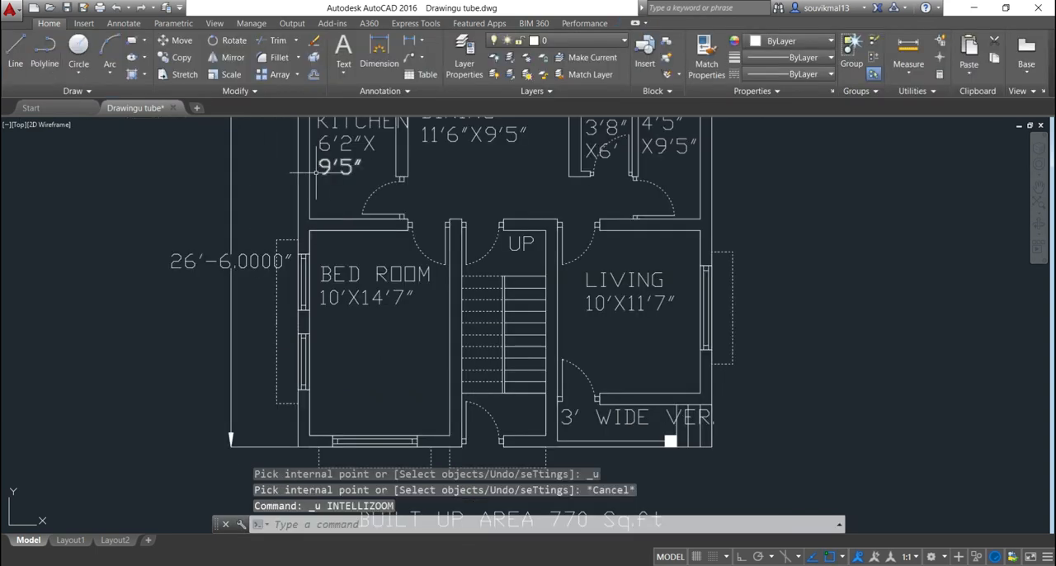
Hatch the plan's walls with the ANSI31 pattern at scale 100
{"action": "type", "text": "BH"}
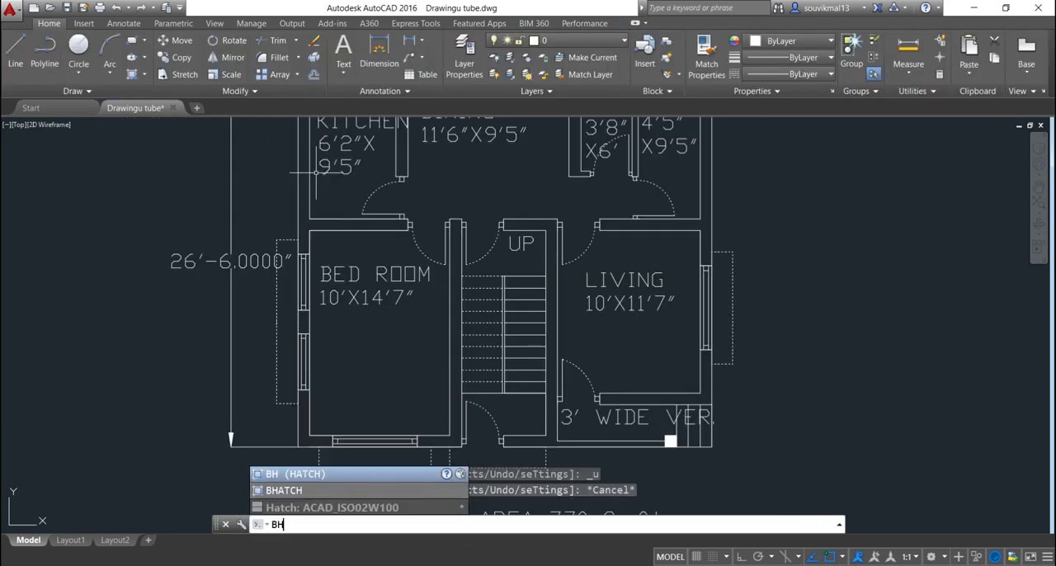
{"action": "key", "text": "Return"}
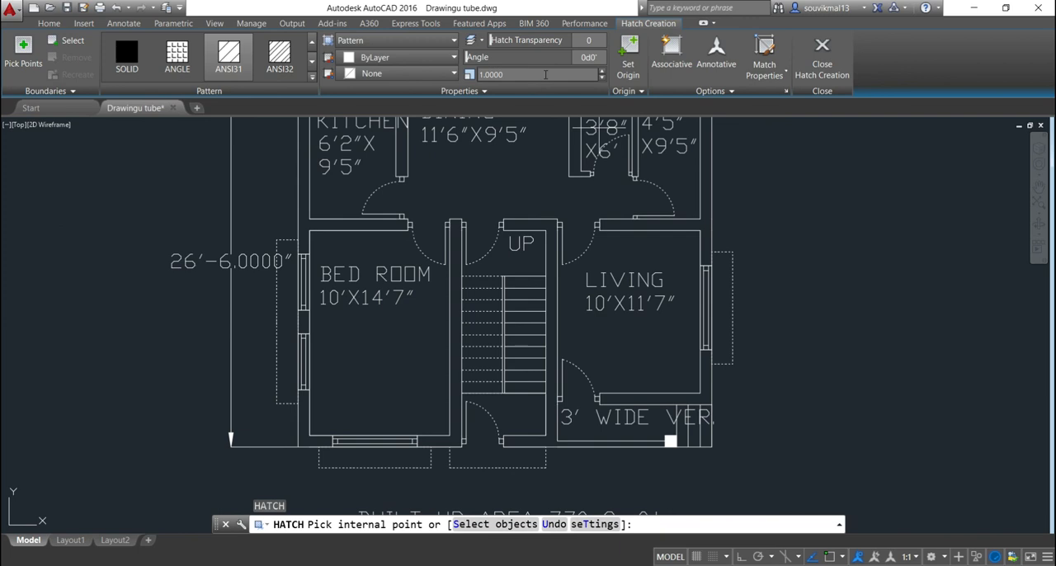
{"action": "left_click", "coordinate": [516, 76]}
{"action": "key", "text": "Return"}
{"action": "left_click", "coordinate": [229, 57]}
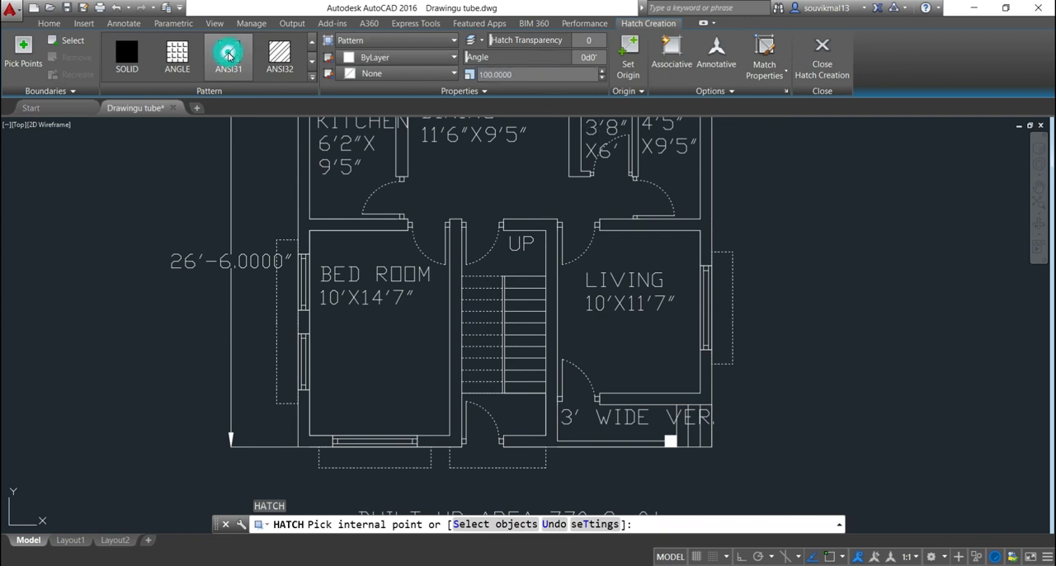
{"action": "left_click", "coordinate": [305, 214]}
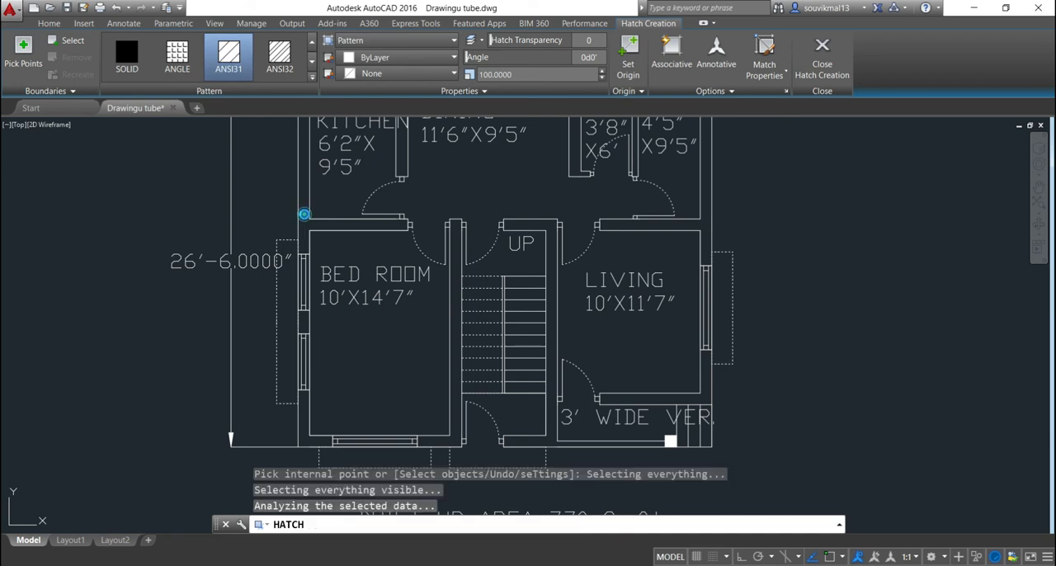
{"action": "scroll", "coordinate": [172, 329], "scroll_direction": "down", "scroll_amount": 2}
{"action": "key", "text": "Return"}
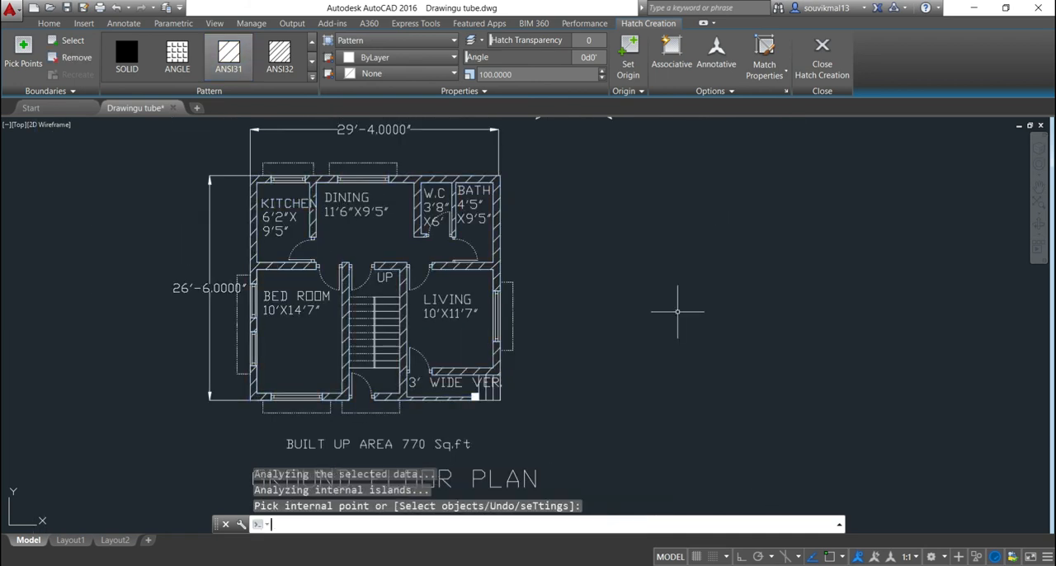
Hatch the door-frame squares with the GOST_WOOD pattern at scale 0.1, starting at the kitchen door's upper frame
{"action": "type", "text": "BH"}
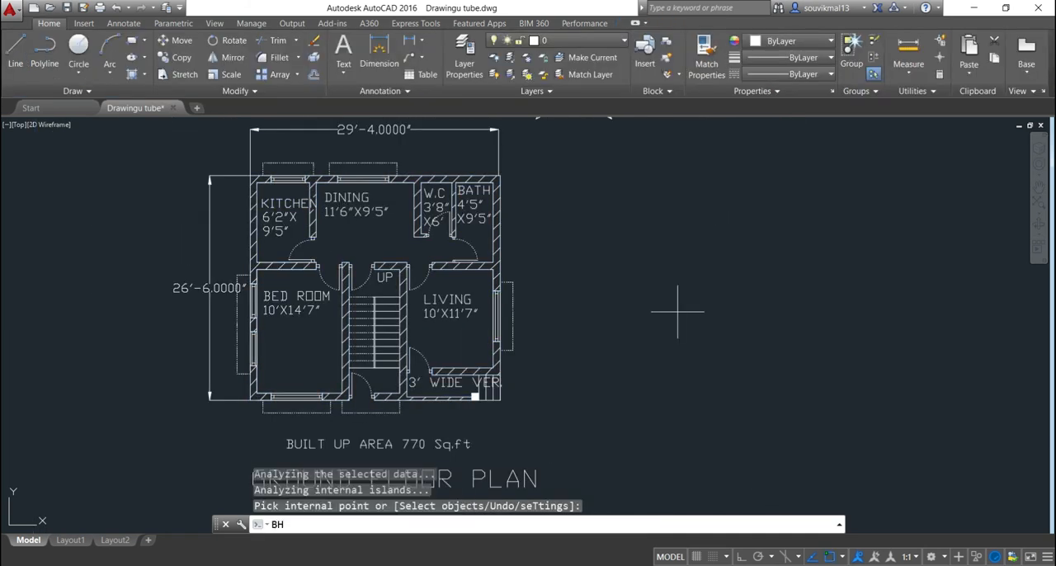
{"action": "key", "text": "Return"}
{"action": "scroll", "coordinate": [295, 186], "scroll_direction": "up", "scroll_amount": 4}
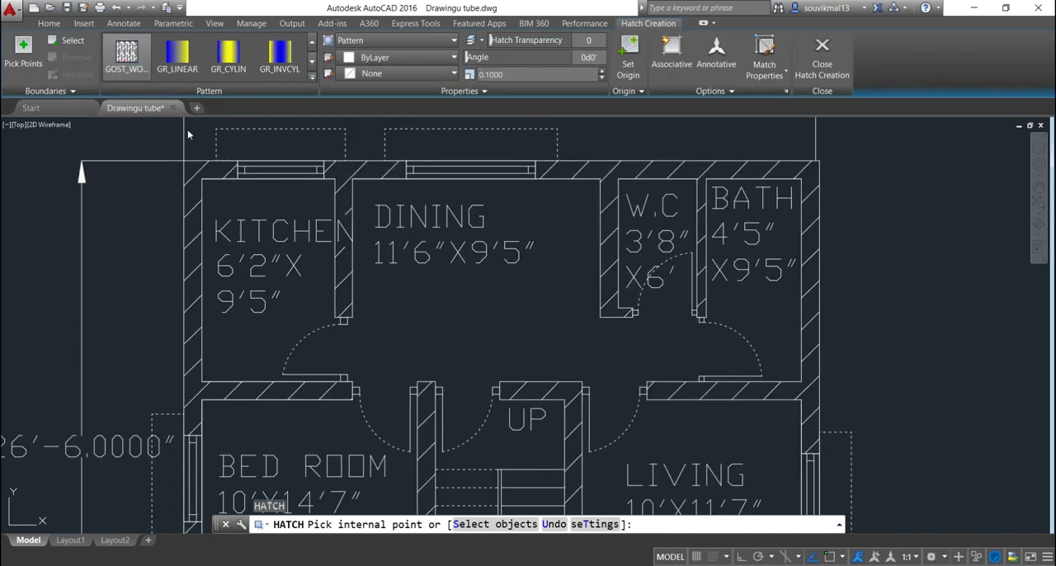
{"action": "scroll", "coordinate": [318, 305], "scroll_direction": "up", "scroll_amount": 5}
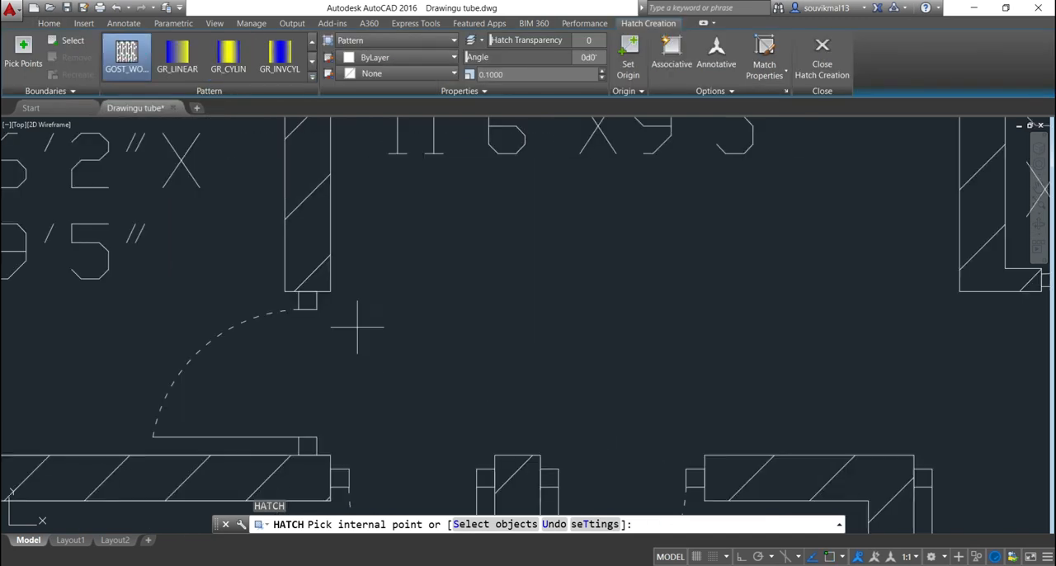
{"action": "left_click", "coordinate": [306, 298]}
{"action": "scroll", "coordinate": [338, 273], "scroll_direction": "down", "scroll_amount": 3}
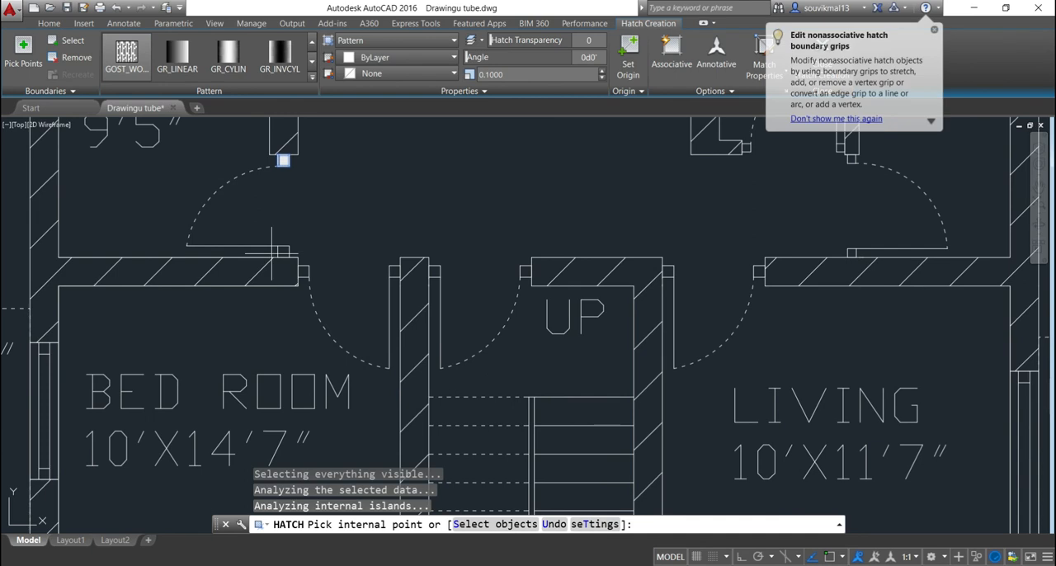
{"action": "scroll", "coordinate": [286, 248], "scroll_direction": "up", "scroll_amount": 3}
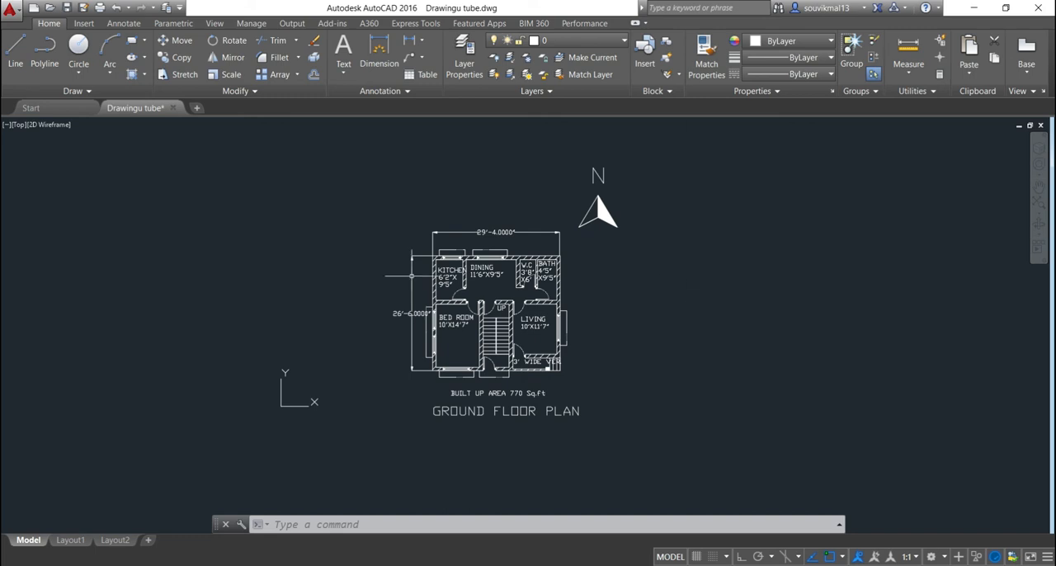
Start plotting the drawing and choose DWG To PDF.pc3 as the plotter
{"action": "left_click", "coordinate": [10, 10]}
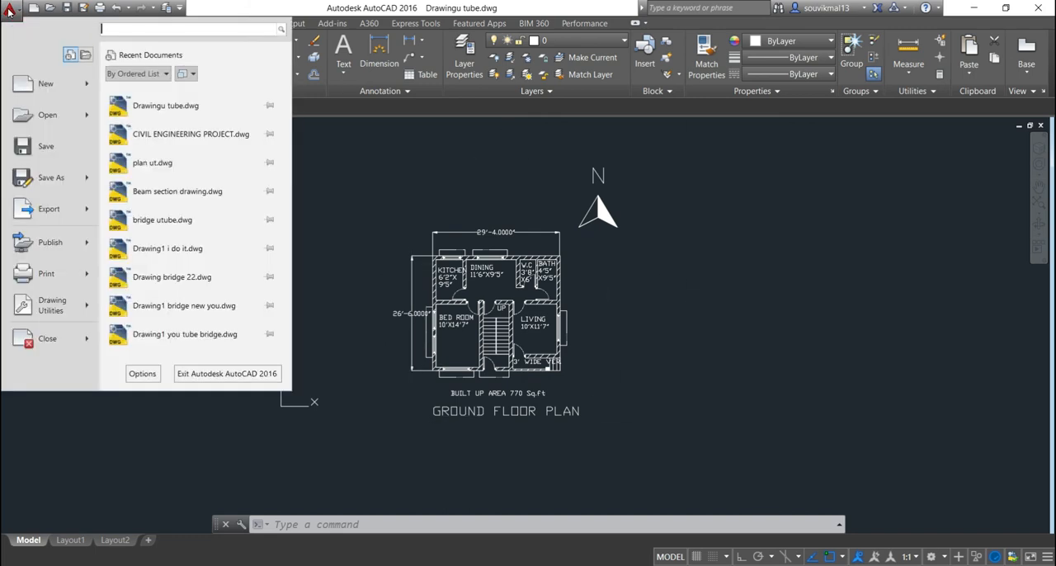
{"action": "left_click", "coordinate": [51, 271]}
{"action": "left_click", "coordinate": [420, 188]}
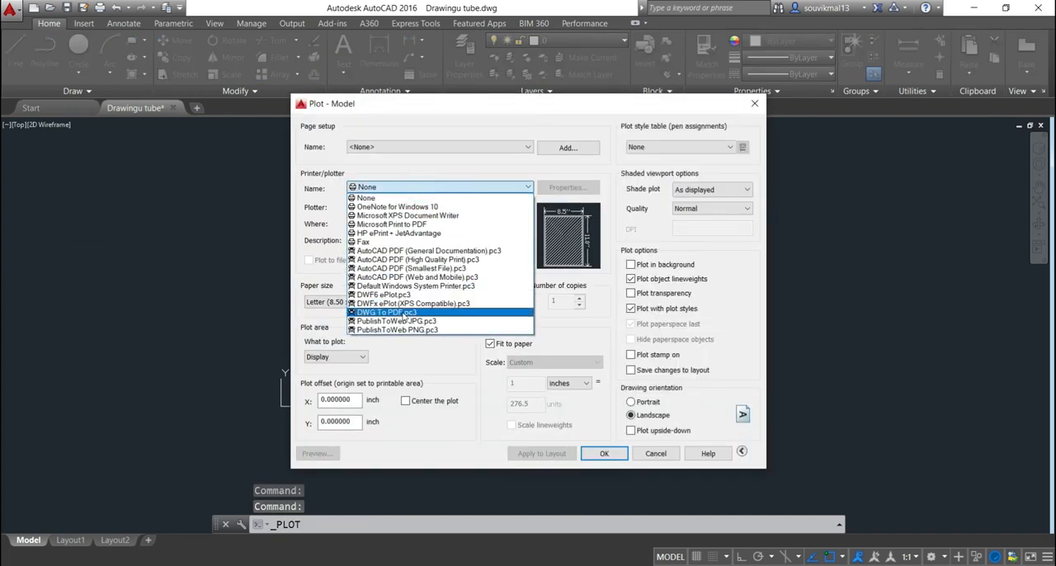
{"action": "left_click", "coordinate": [399, 312]}
Set the plot area to a window enclosing the floor plan, its dimensions, the title and the north arrow
{"action": "left_click", "coordinate": [361, 356]}
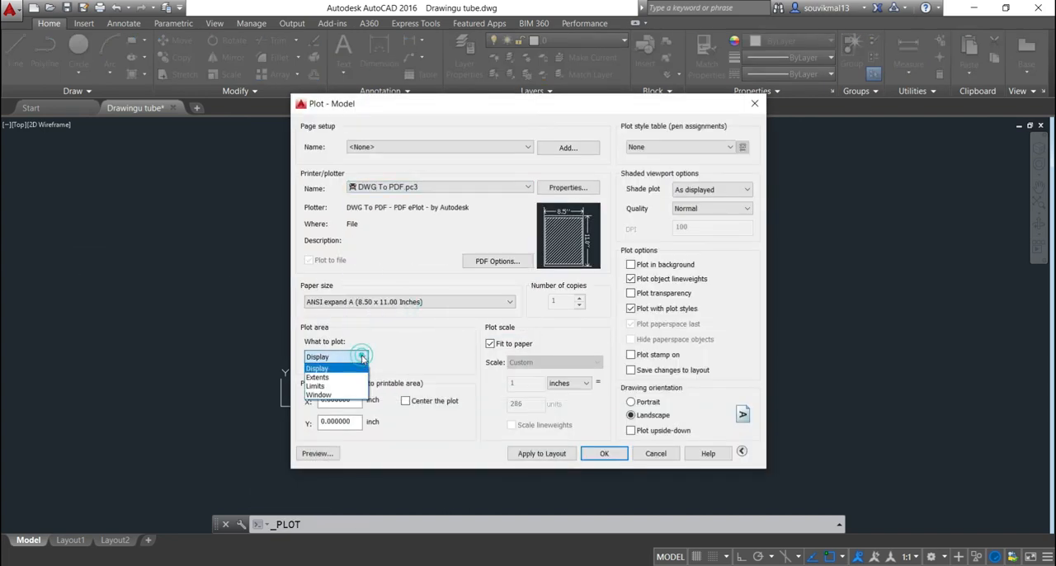
{"action": "left_click", "coordinate": [334, 396]}
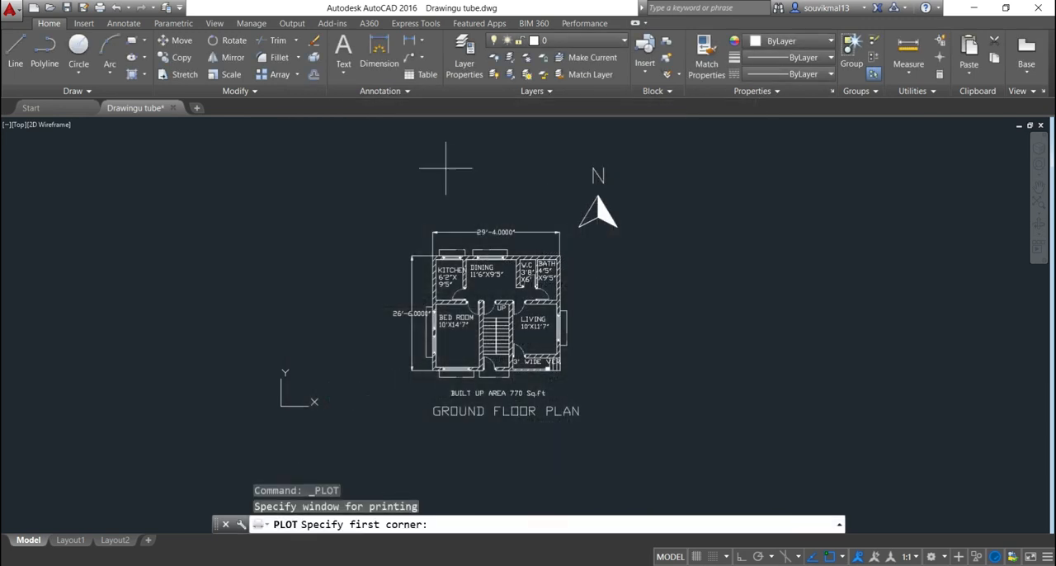
{"action": "scroll", "coordinate": [389, 187], "scroll_direction": "down", "scroll_amount": 2}
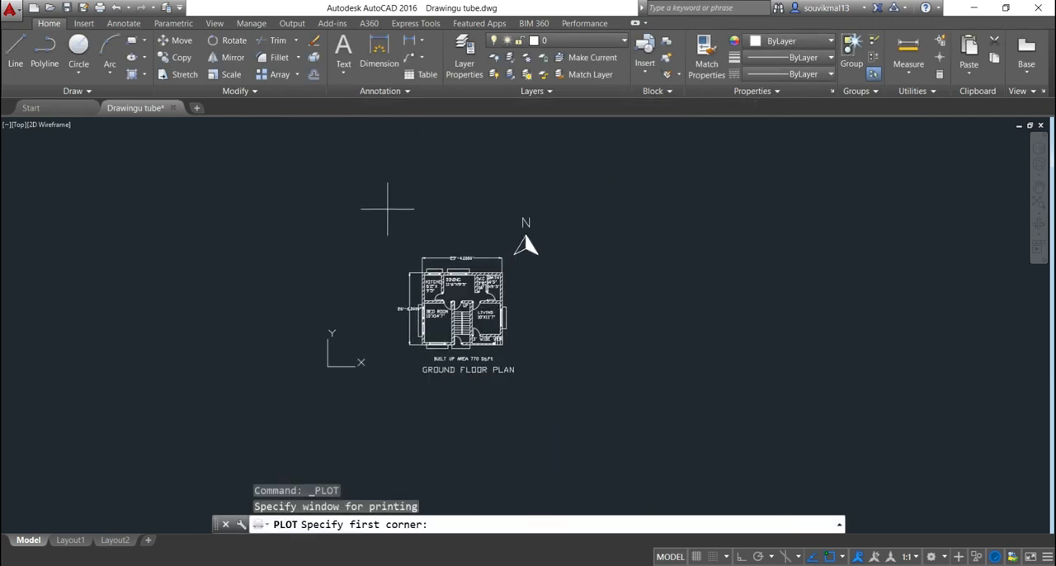
{"action": "left_click", "coordinate": [391, 202]}
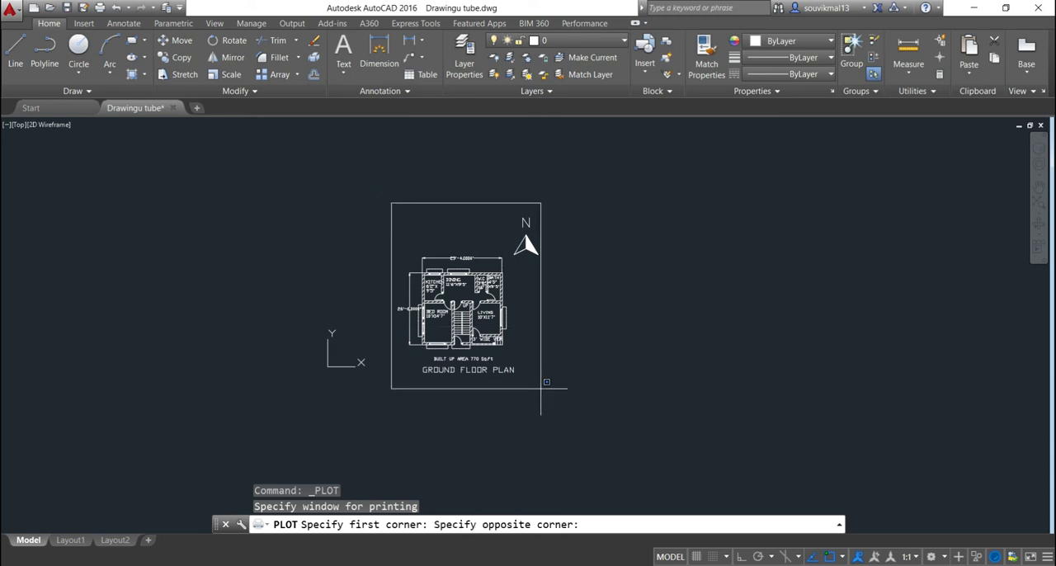
{"action": "left_click", "coordinate": [544, 390]}
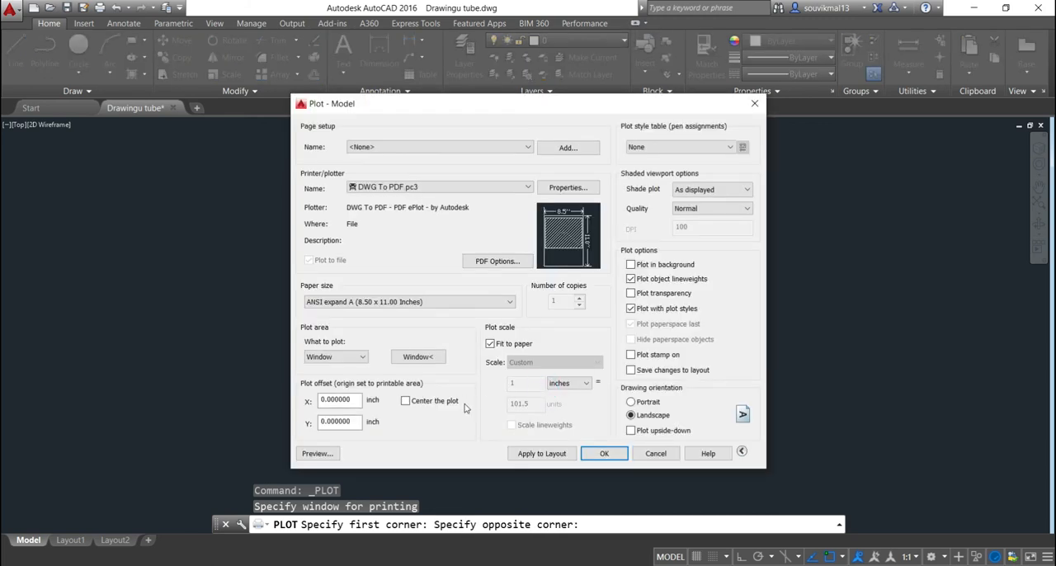
Center the plot on the paper, preview the sheet and return to the plot settings
{"action": "left_click", "coordinate": [405, 400]}
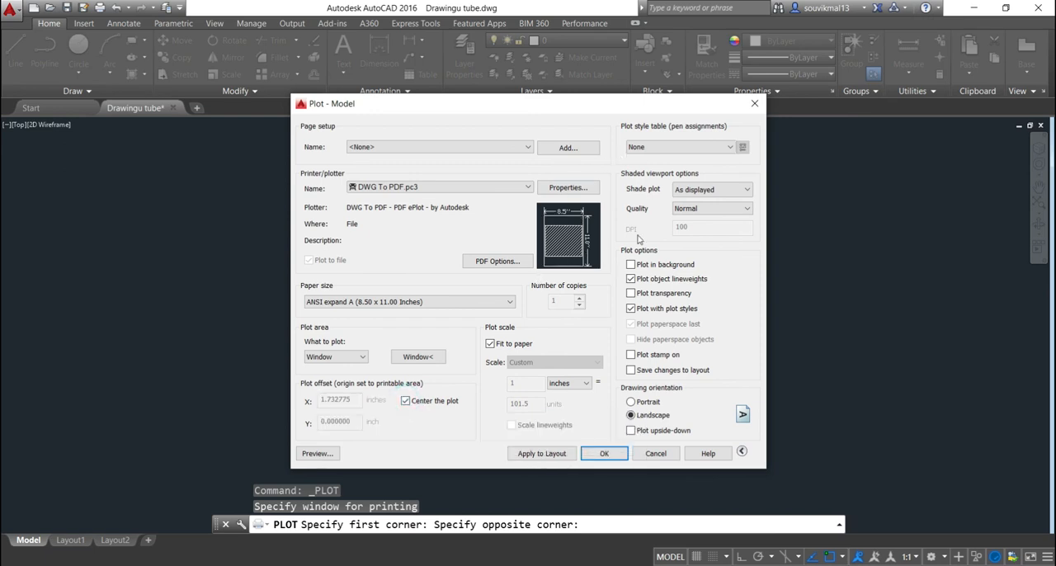
{"action": "left_click", "coordinate": [323, 453]}
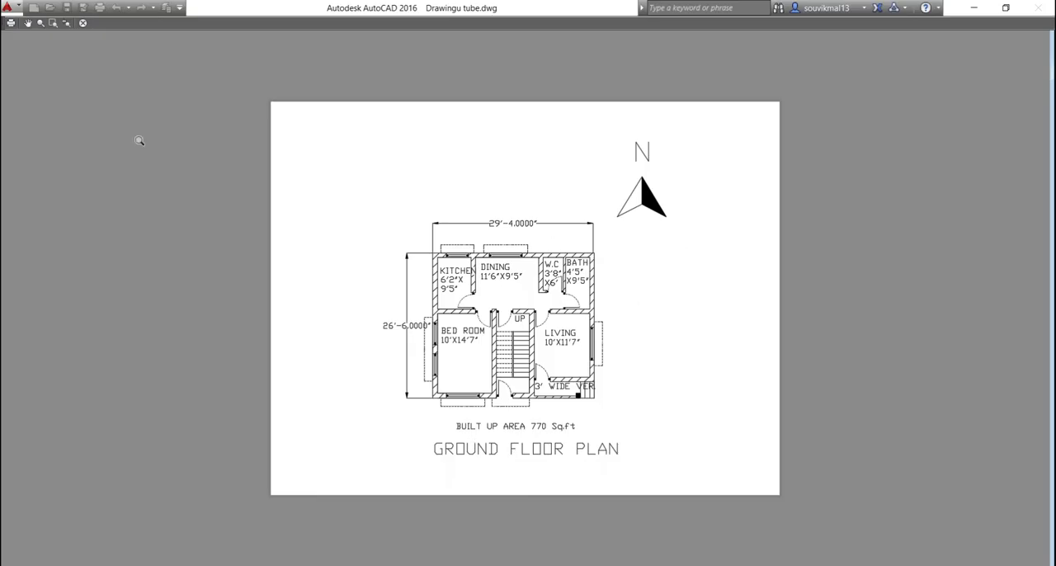
{"action": "left_click", "coordinate": [83, 23]}
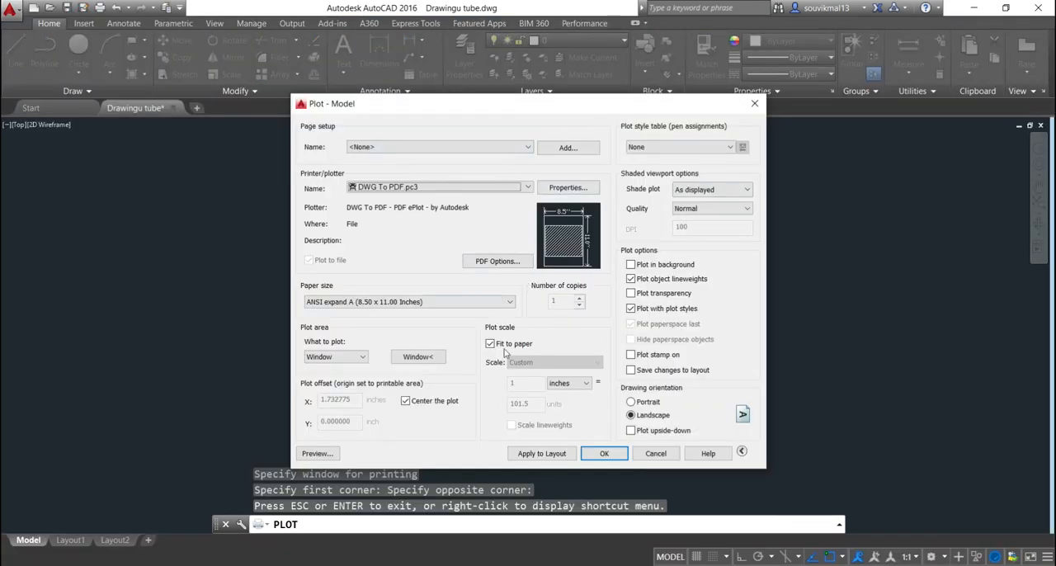
Plot the sheet to a PDF named BUILDIN PLAN NEW ONE on the Desktop, and close the resulting PDF to return to the drawing
{"action": "left_click", "coordinate": [609, 454]}
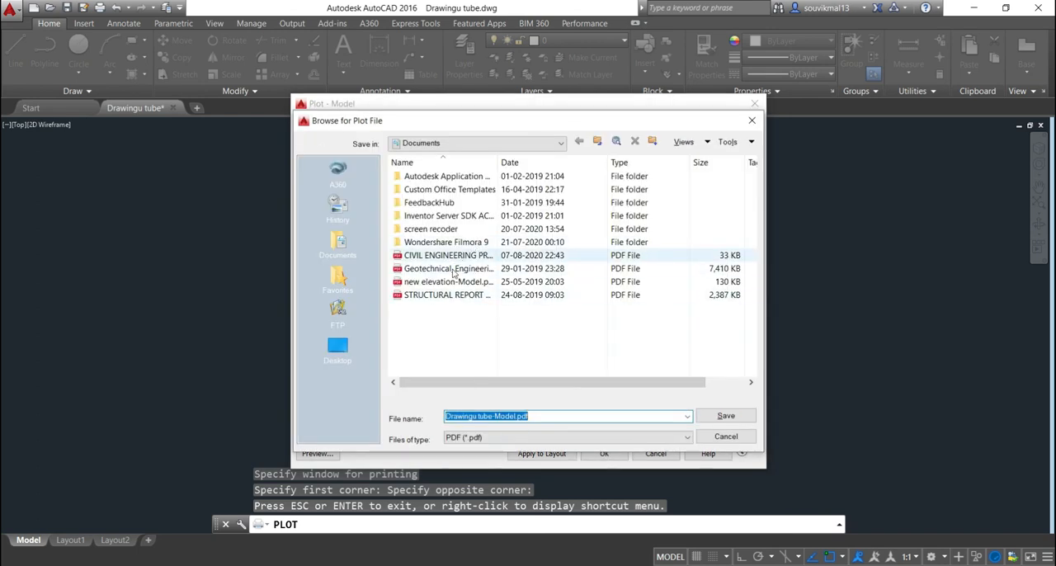
{"action": "left_click", "coordinate": [338, 346]}
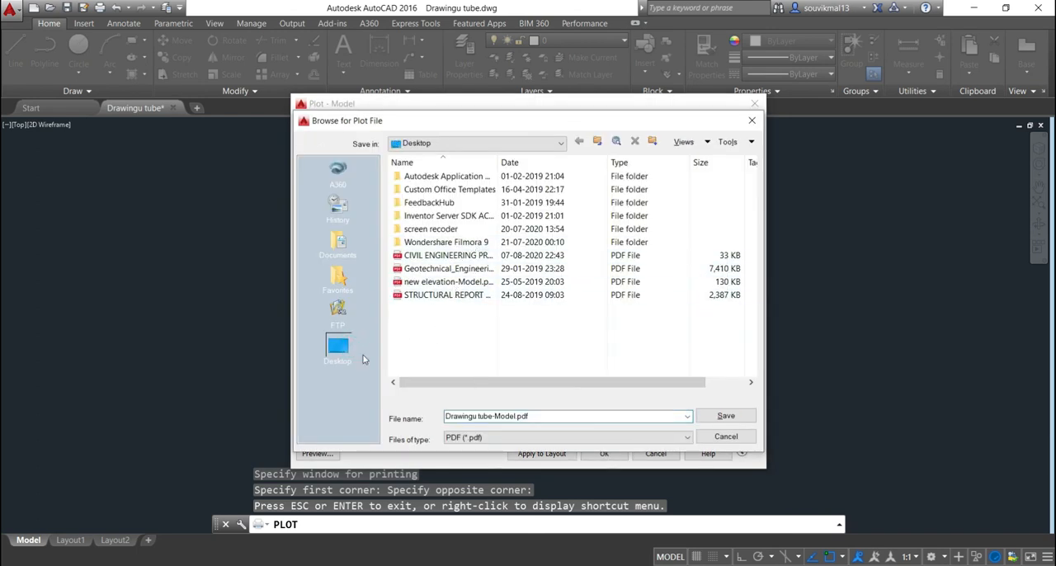
{"action": "left_click", "coordinate": [544, 416]}
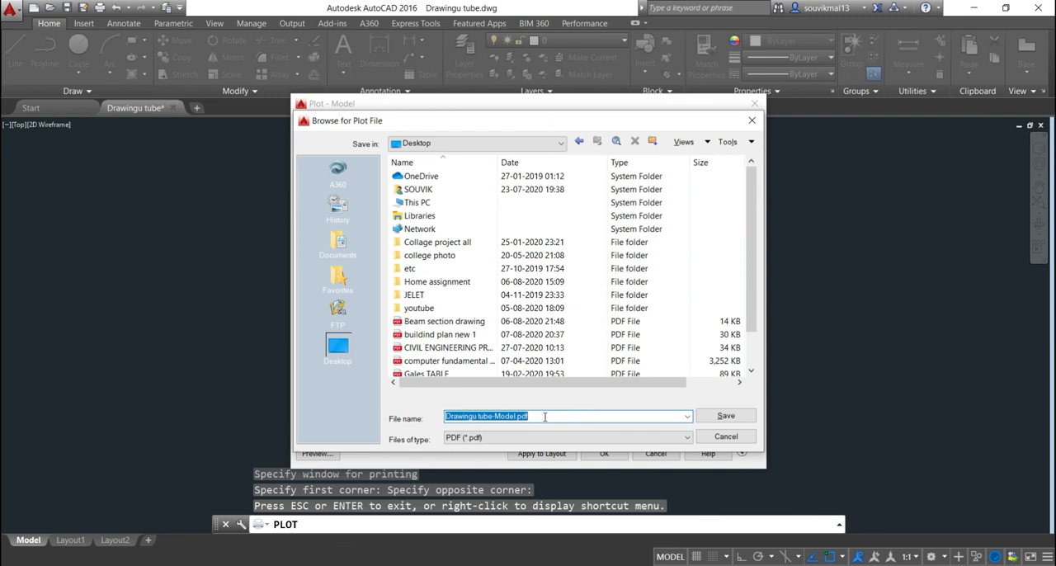
{"action": "type", "text": "BUIL"}
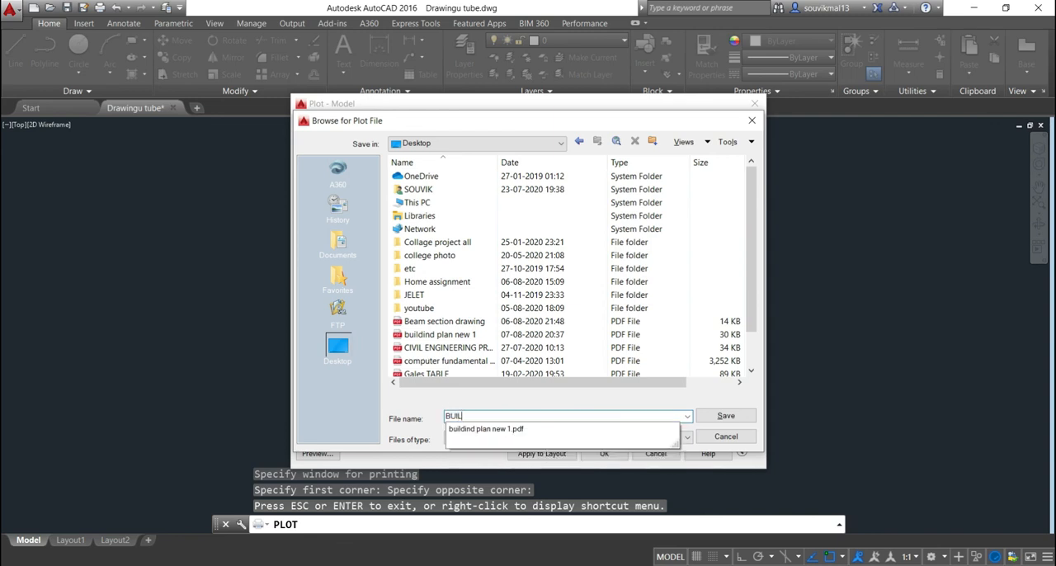
{"action": "type", "text": "DIN PLAN NEW ONE"}
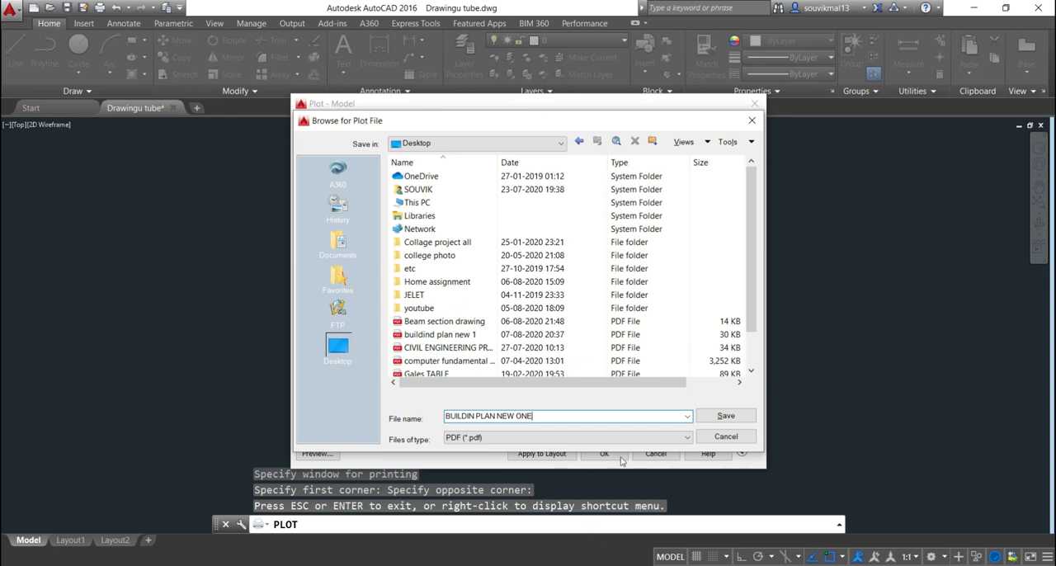
{"action": "left_click", "coordinate": [737, 419]}
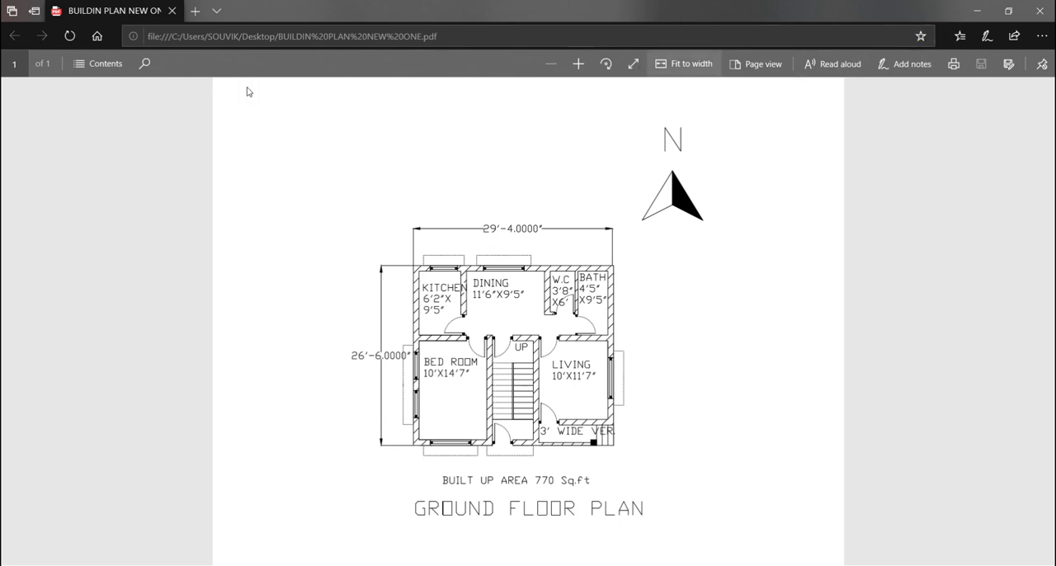
{"action": "left_click", "coordinate": [1040, 10]}
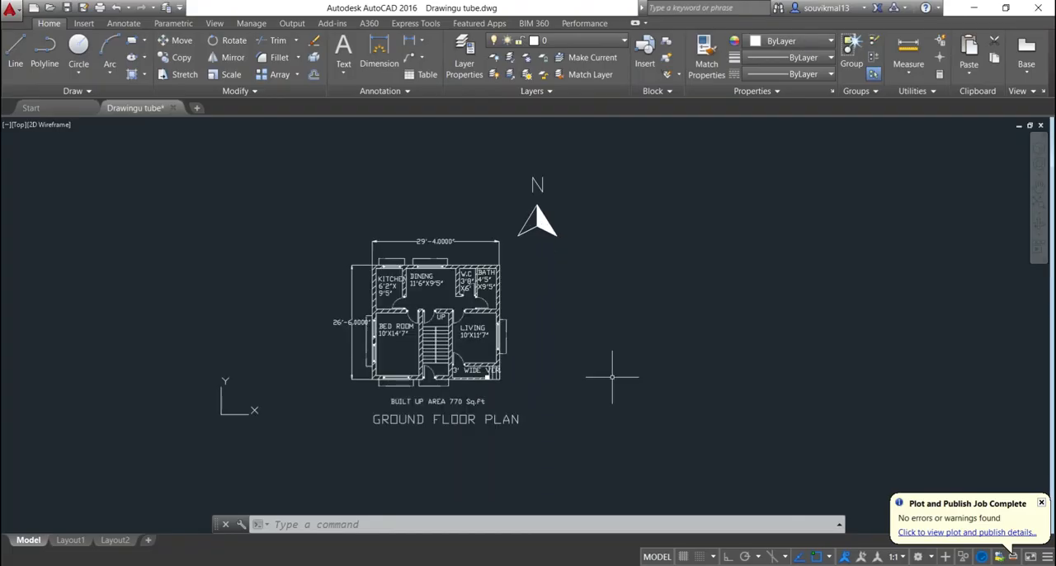